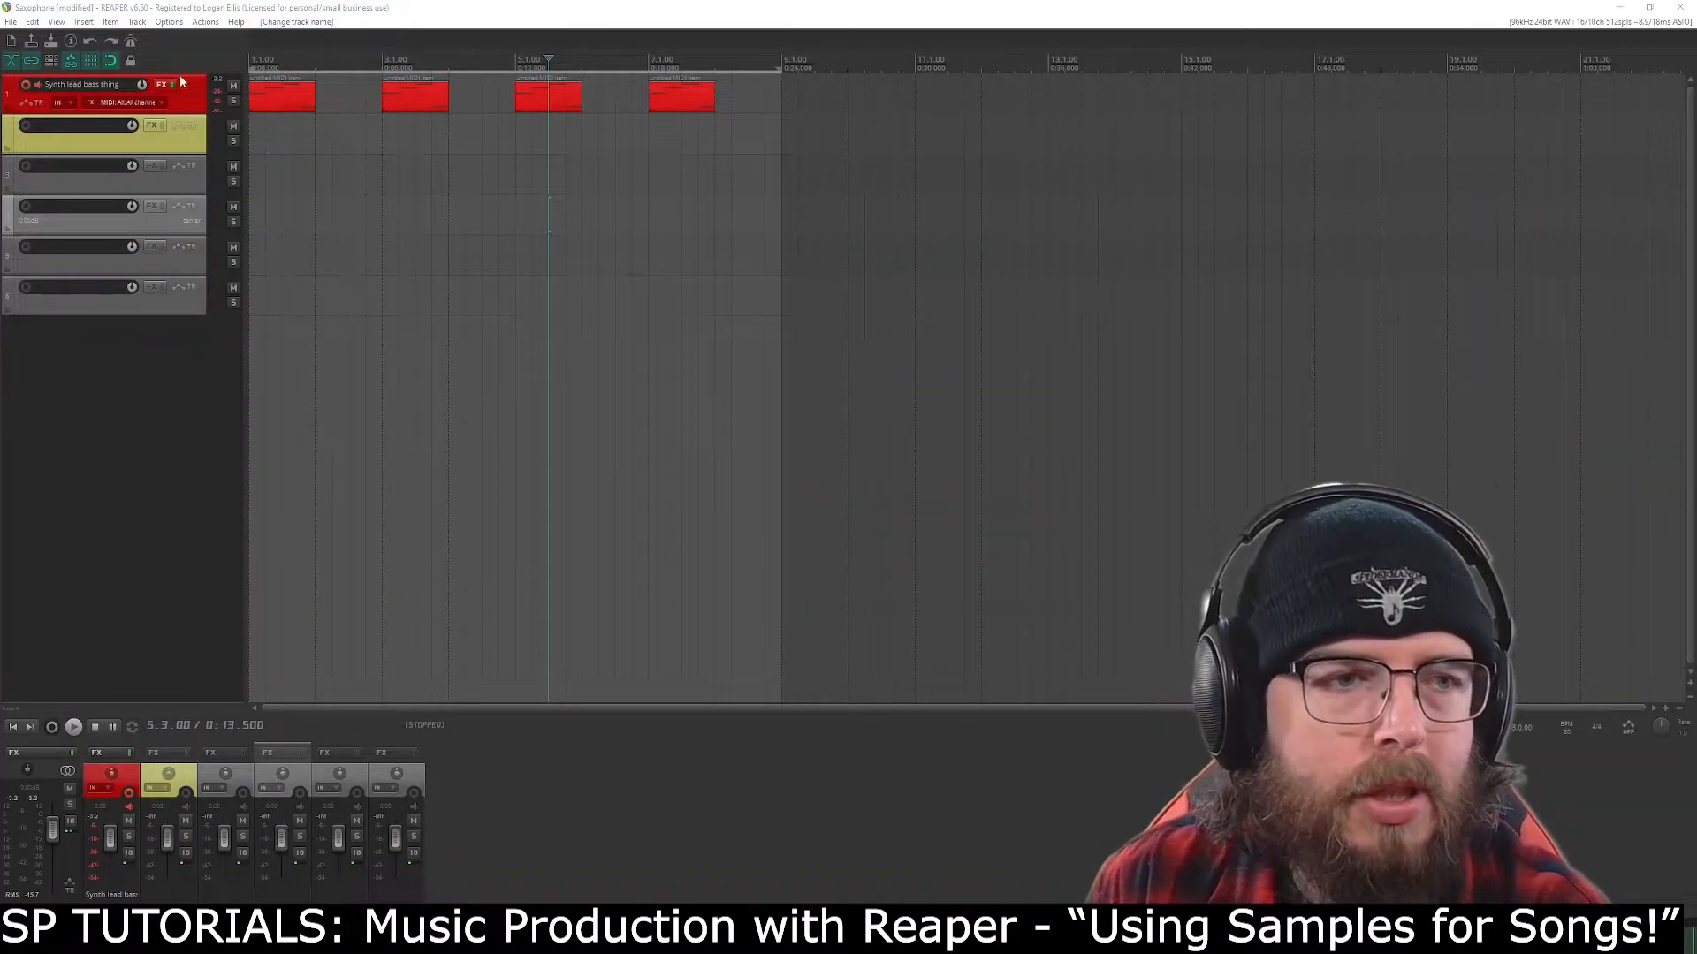
Set the colour of the "Synth lead bass thing" track to white.
right_click(183, 92)
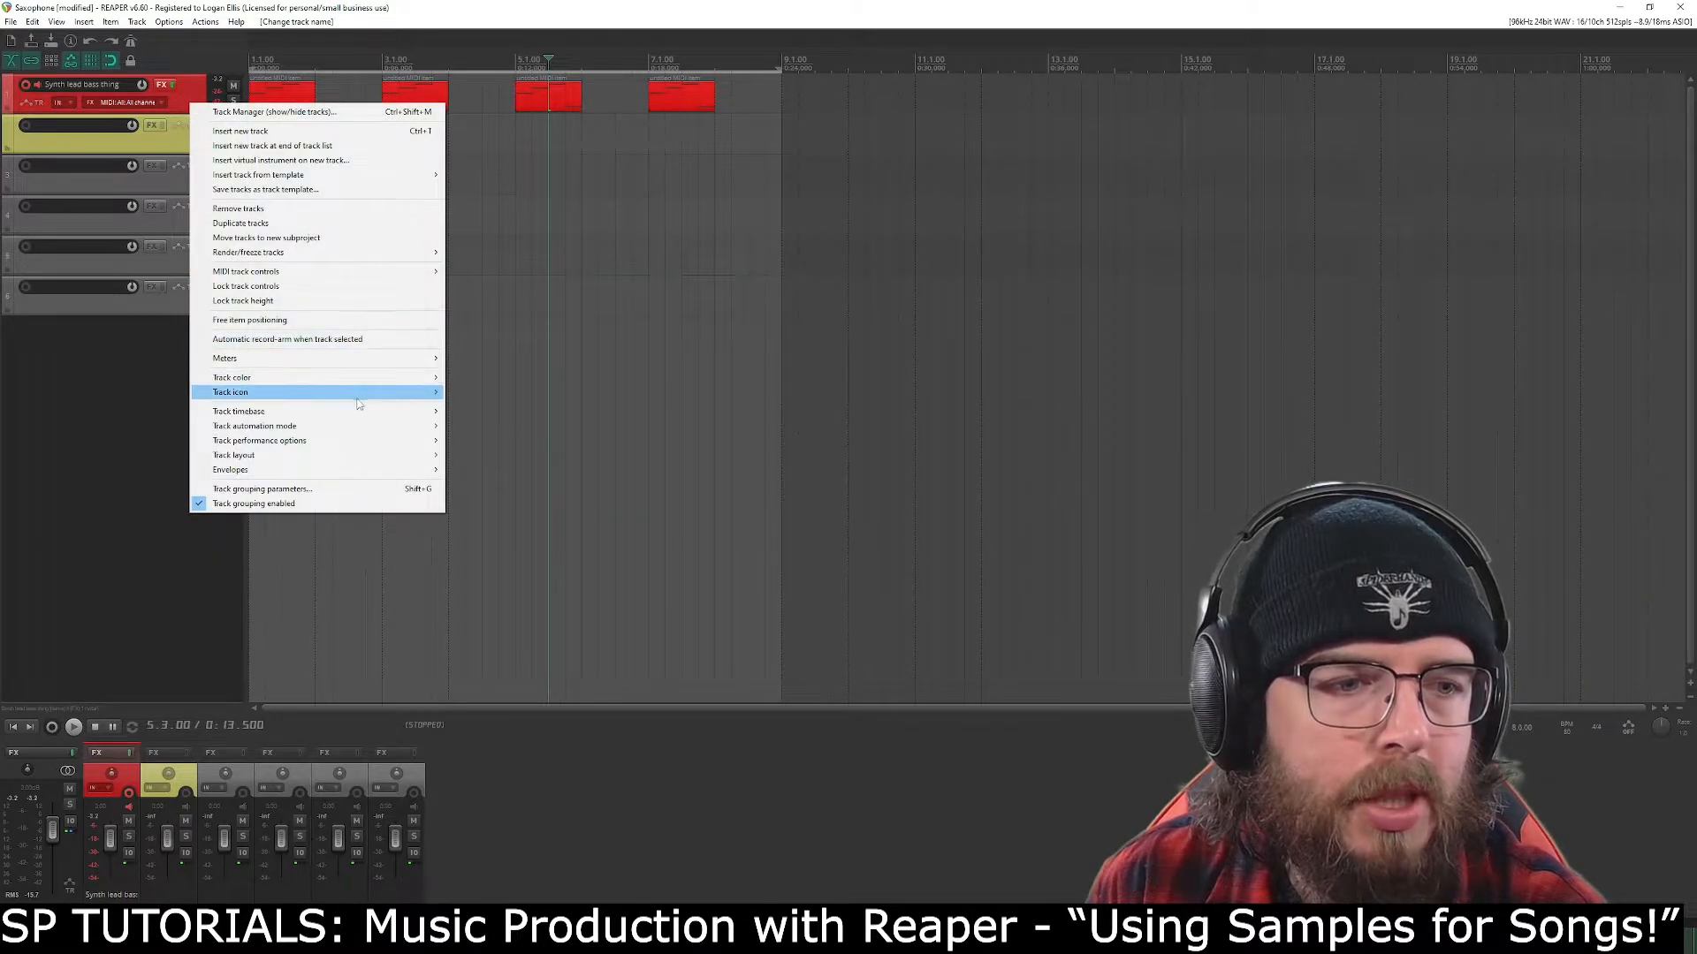
mouse_move(371, 378)
click(533, 379)
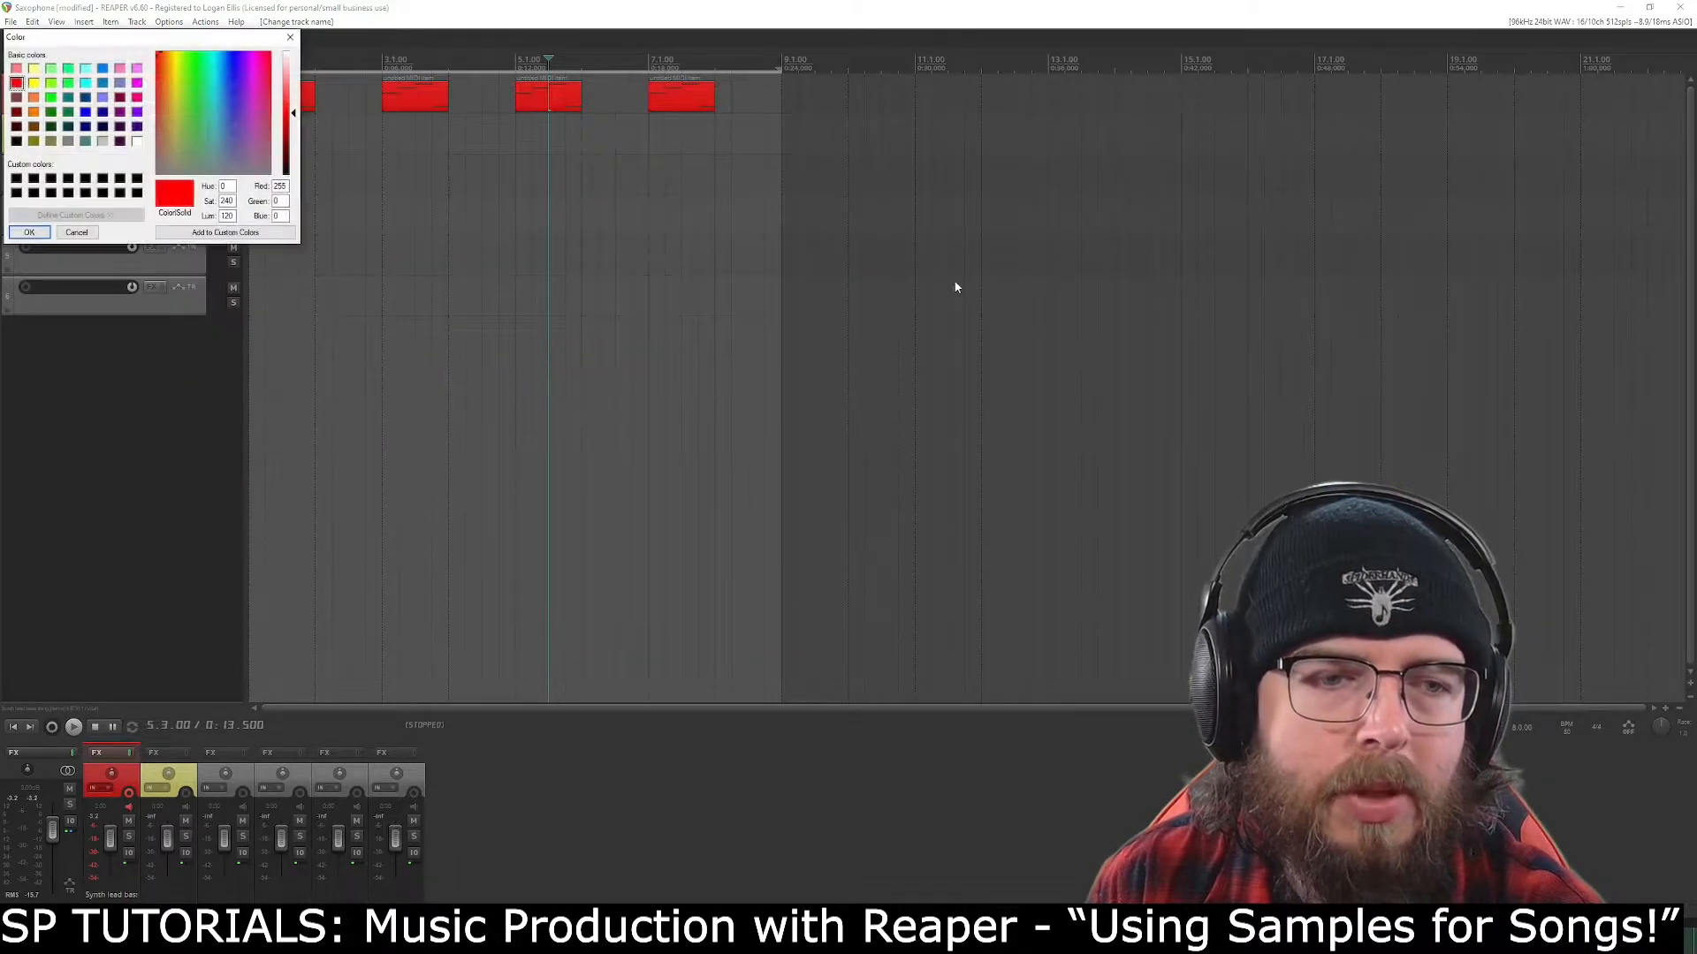
click(76, 233)
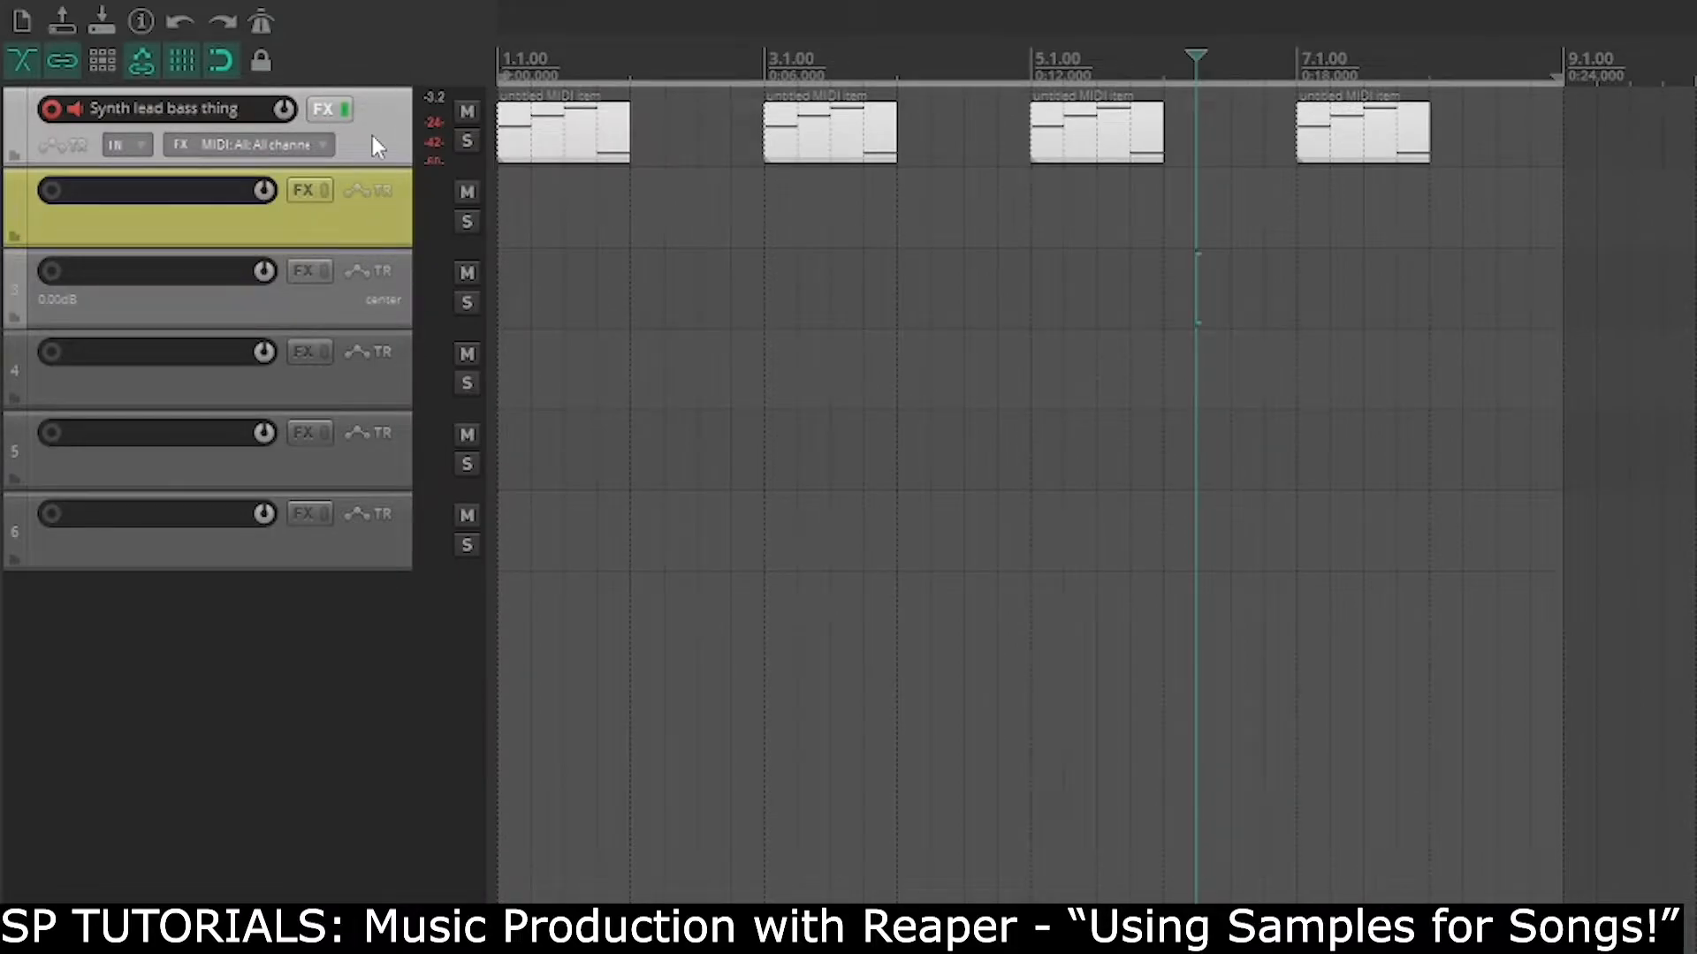
Recolour the "Synth lead bass thing" track with the light red swatch from the basic colours.
right_click(378, 141)
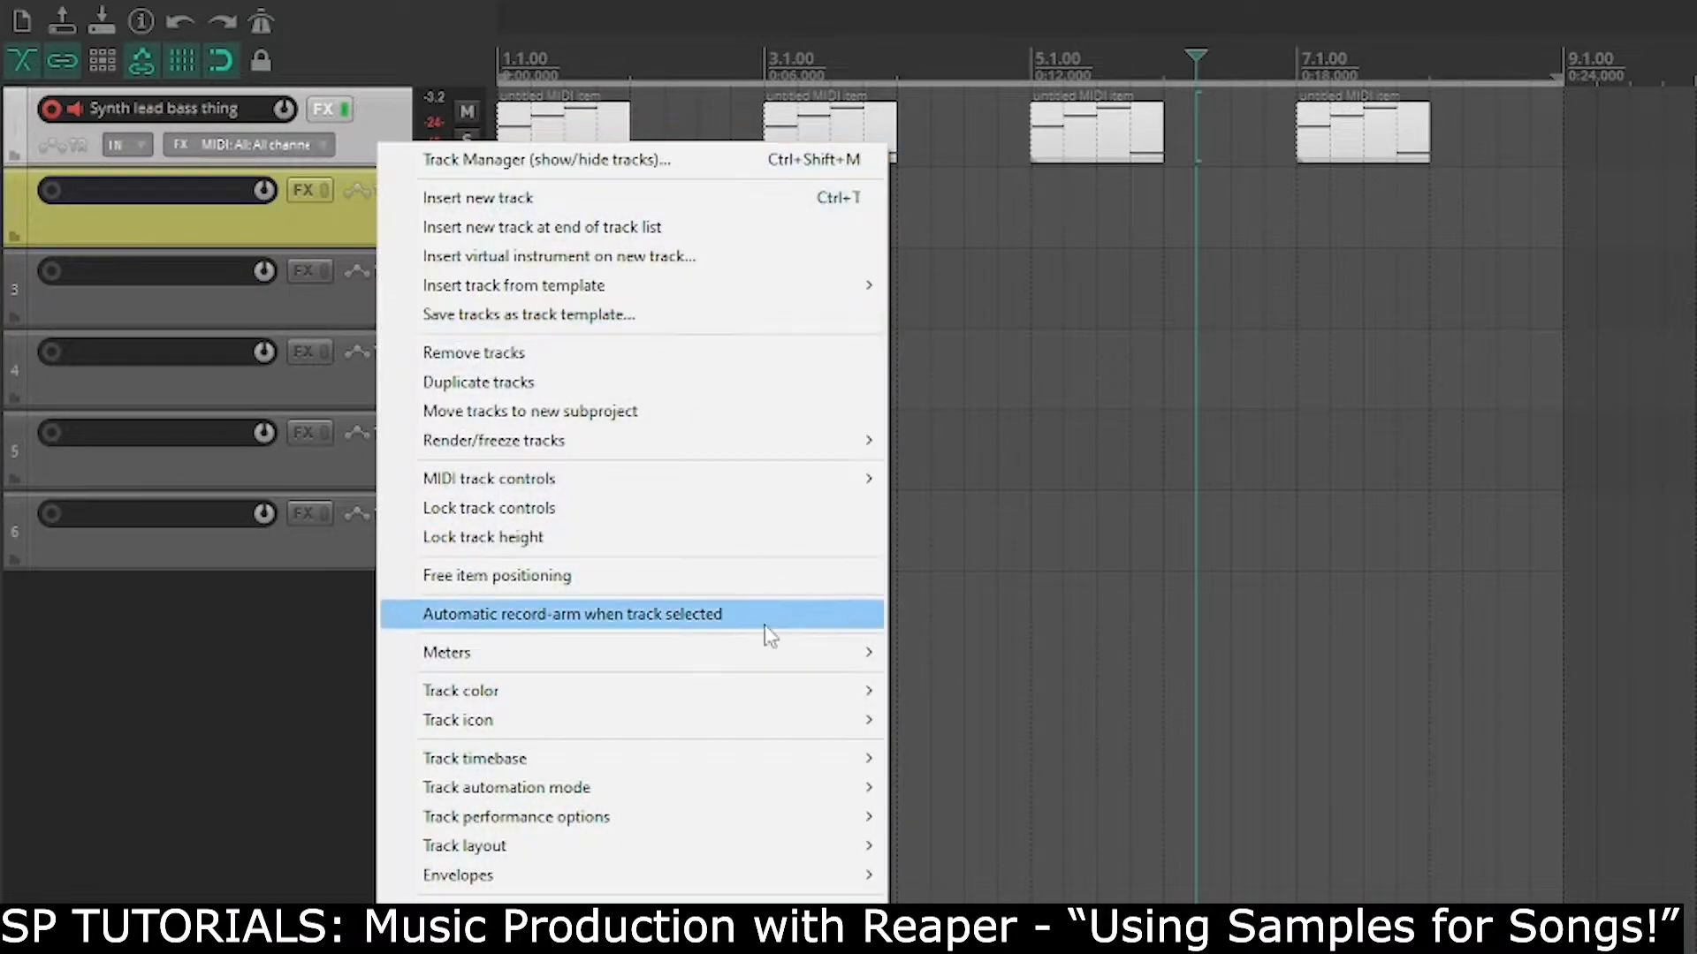
right_click(363, 156)
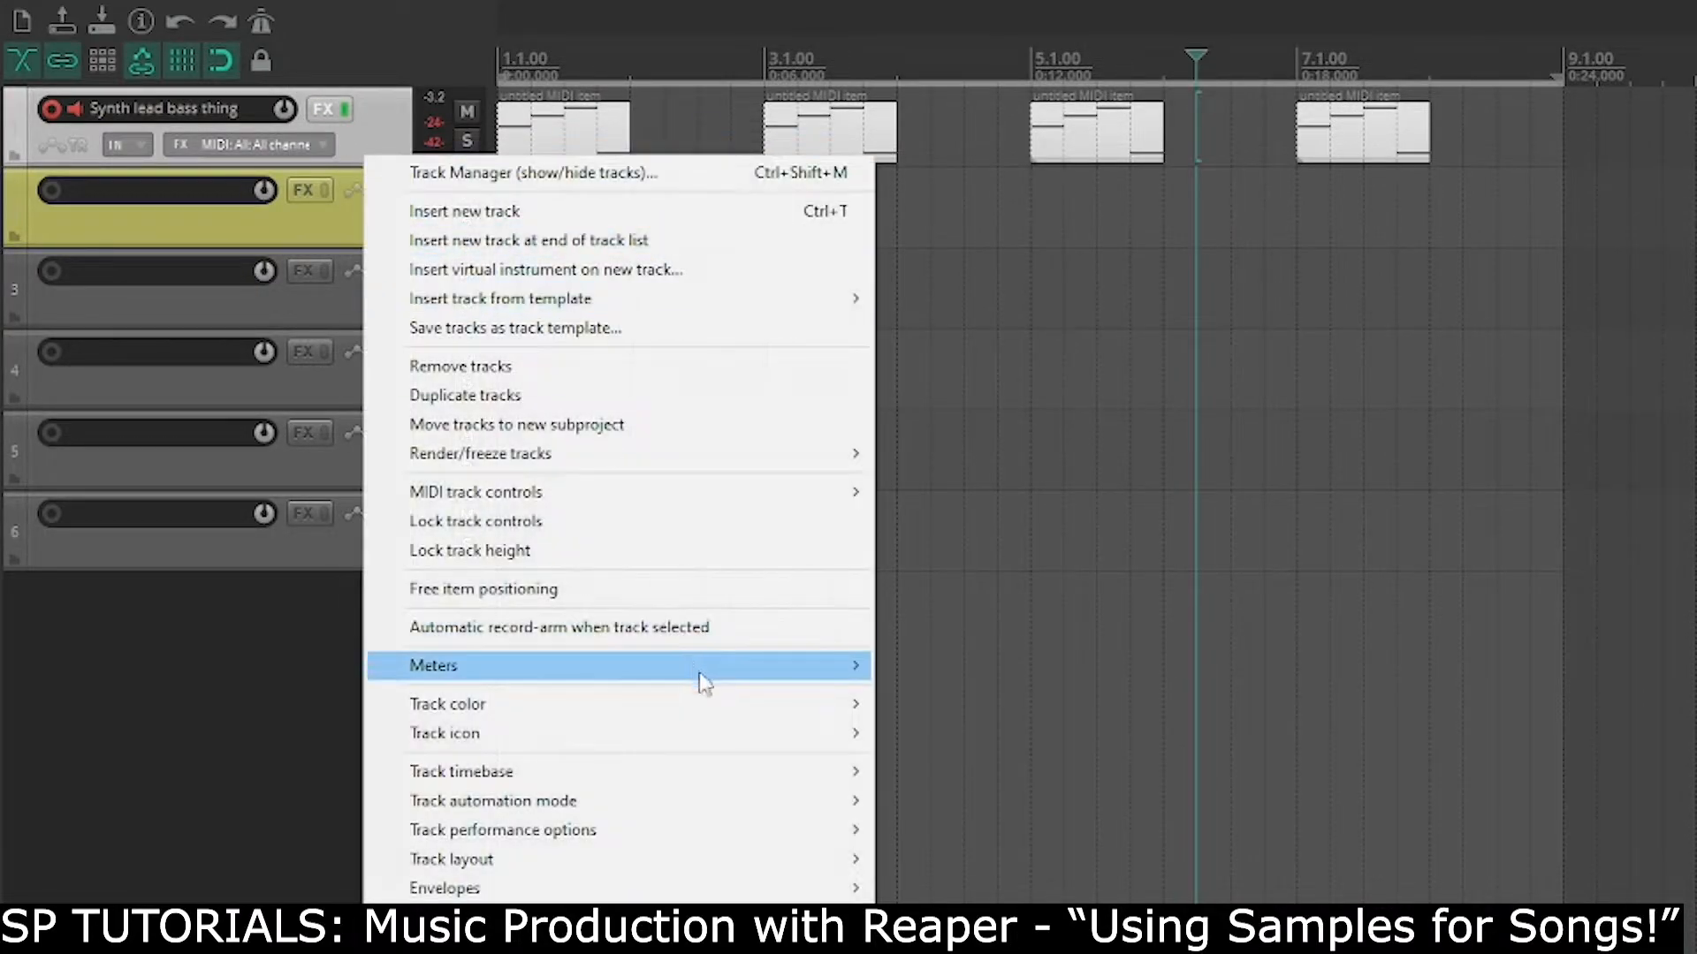
mouse_move(708, 699)
click(947, 707)
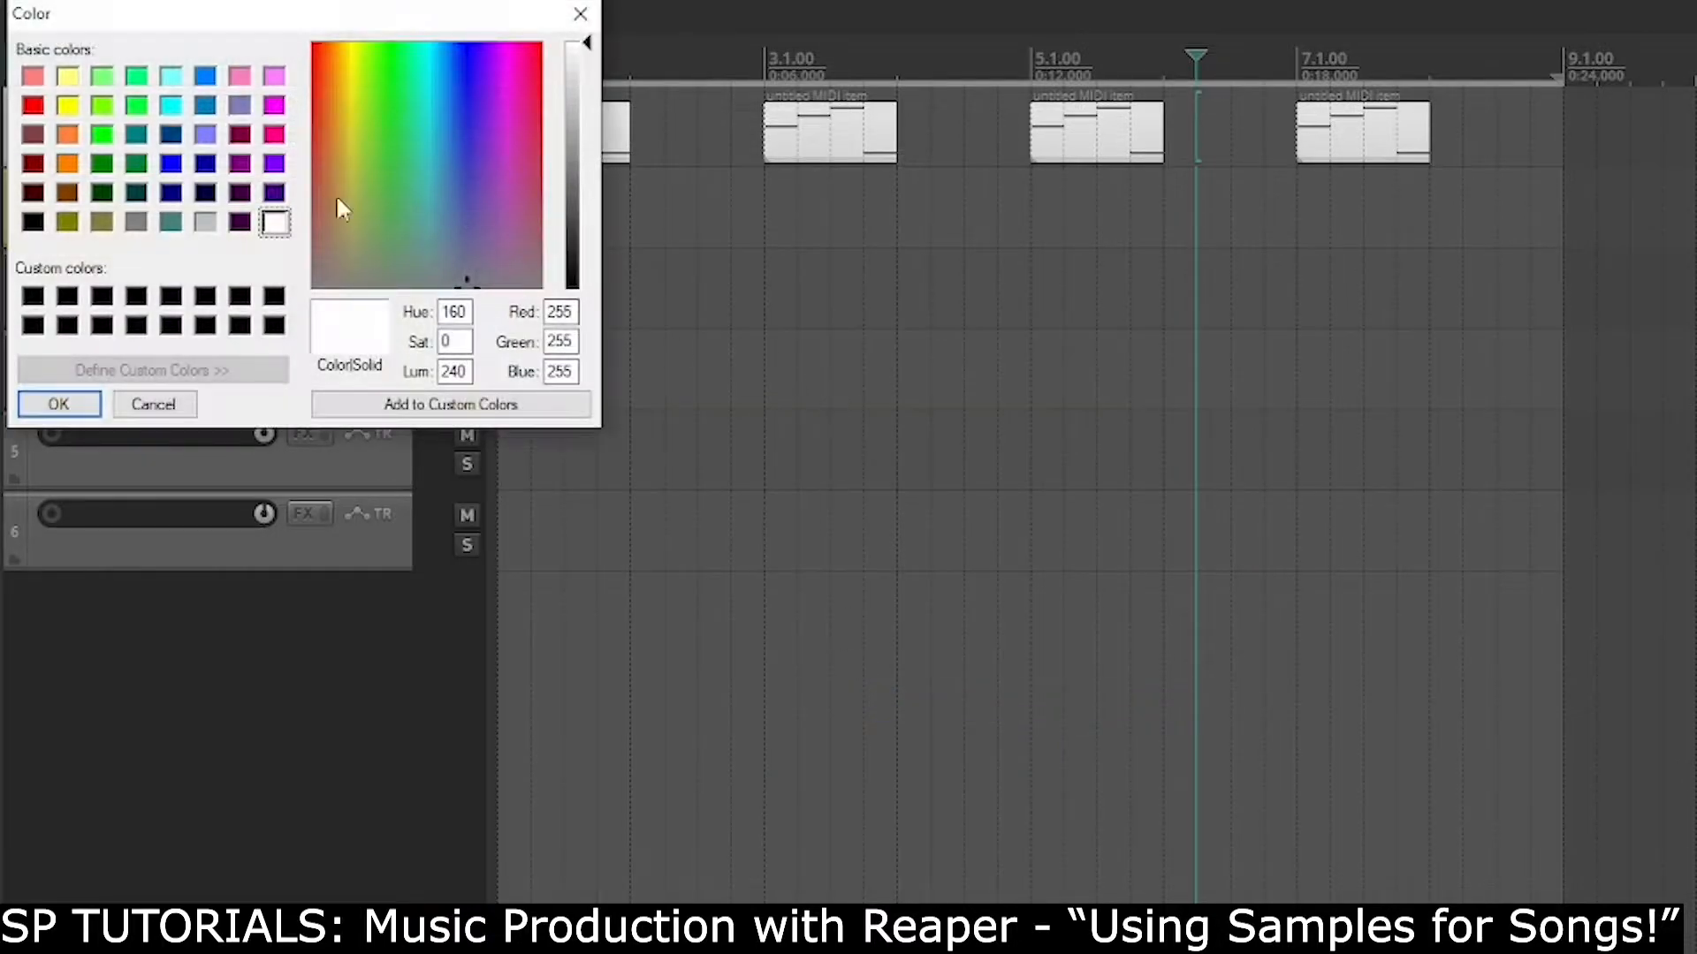
click(34, 80)
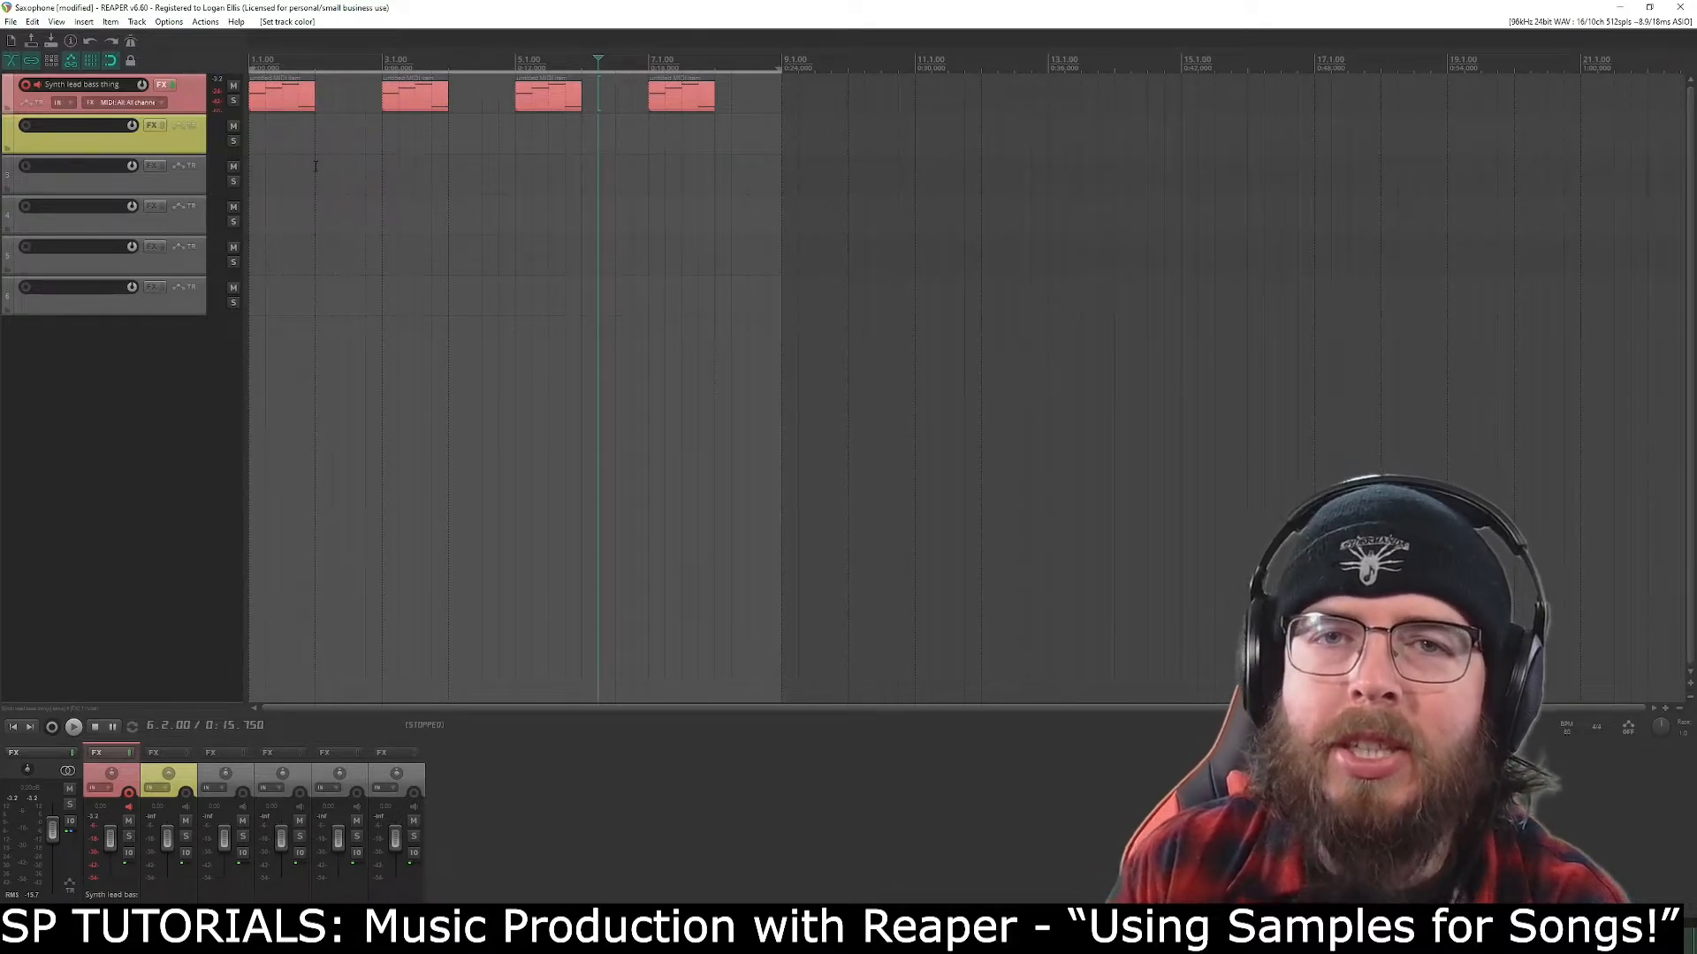
Switch to File Explorer and open the SD_Seismic_2_Drum_Sample_Pack folder inside Samples Stuff.
click(315, 165)
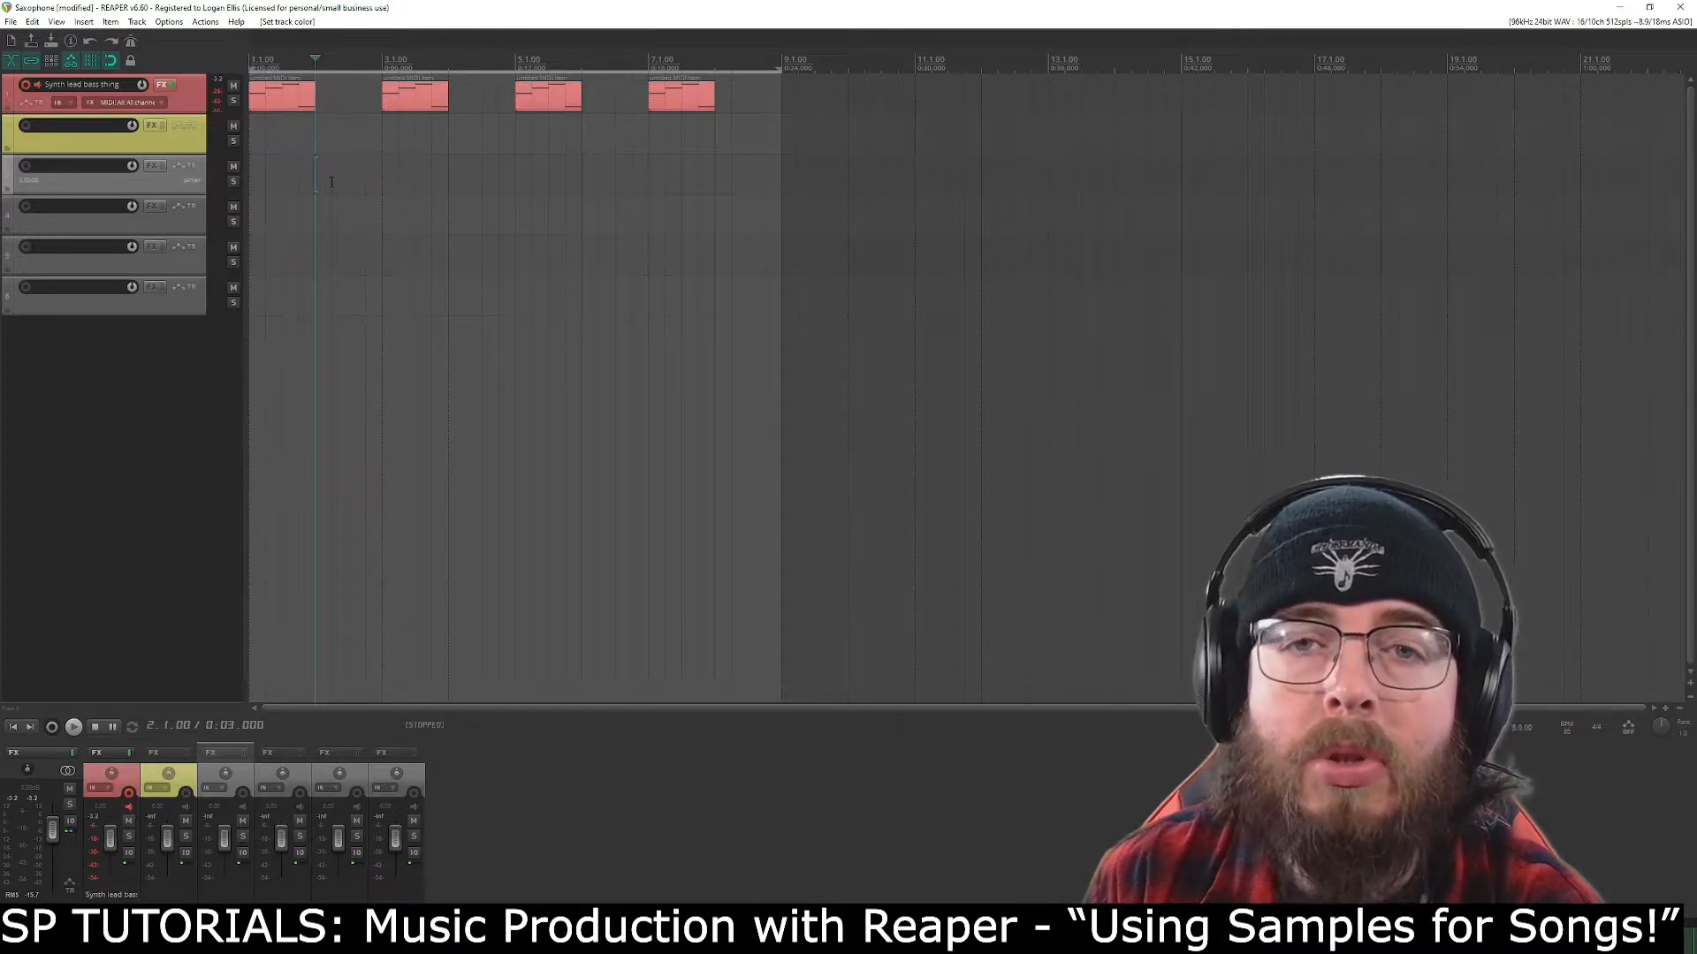
click(358, 937)
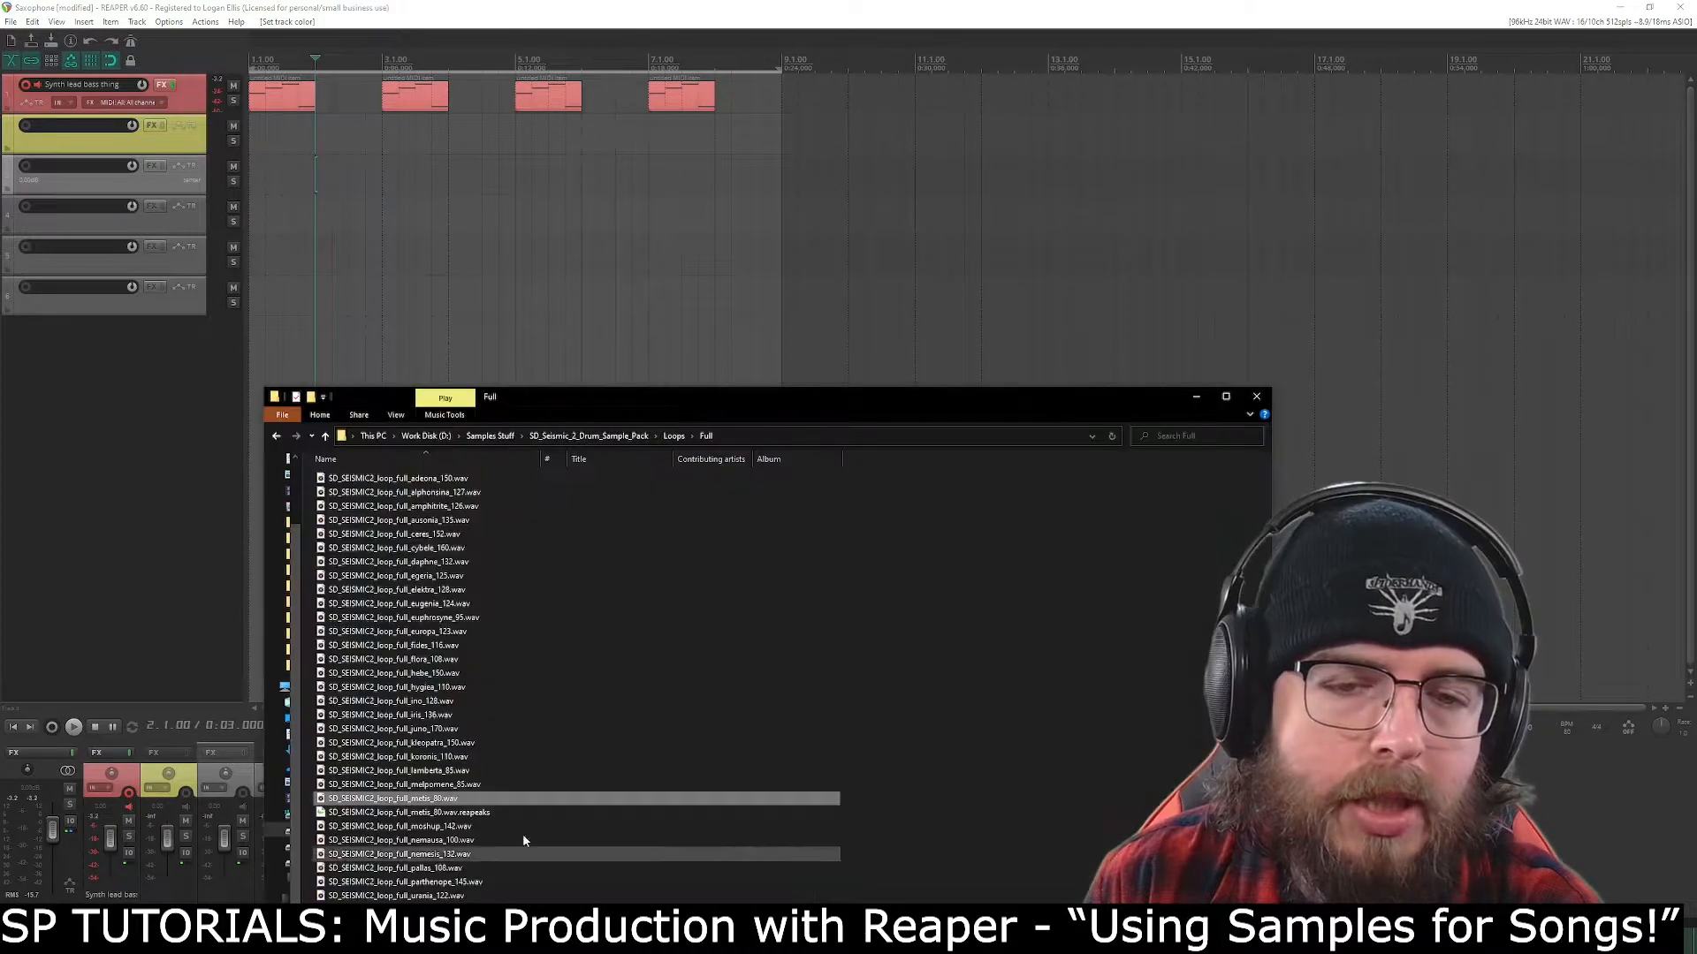
drag(692, 413, 938, 342)
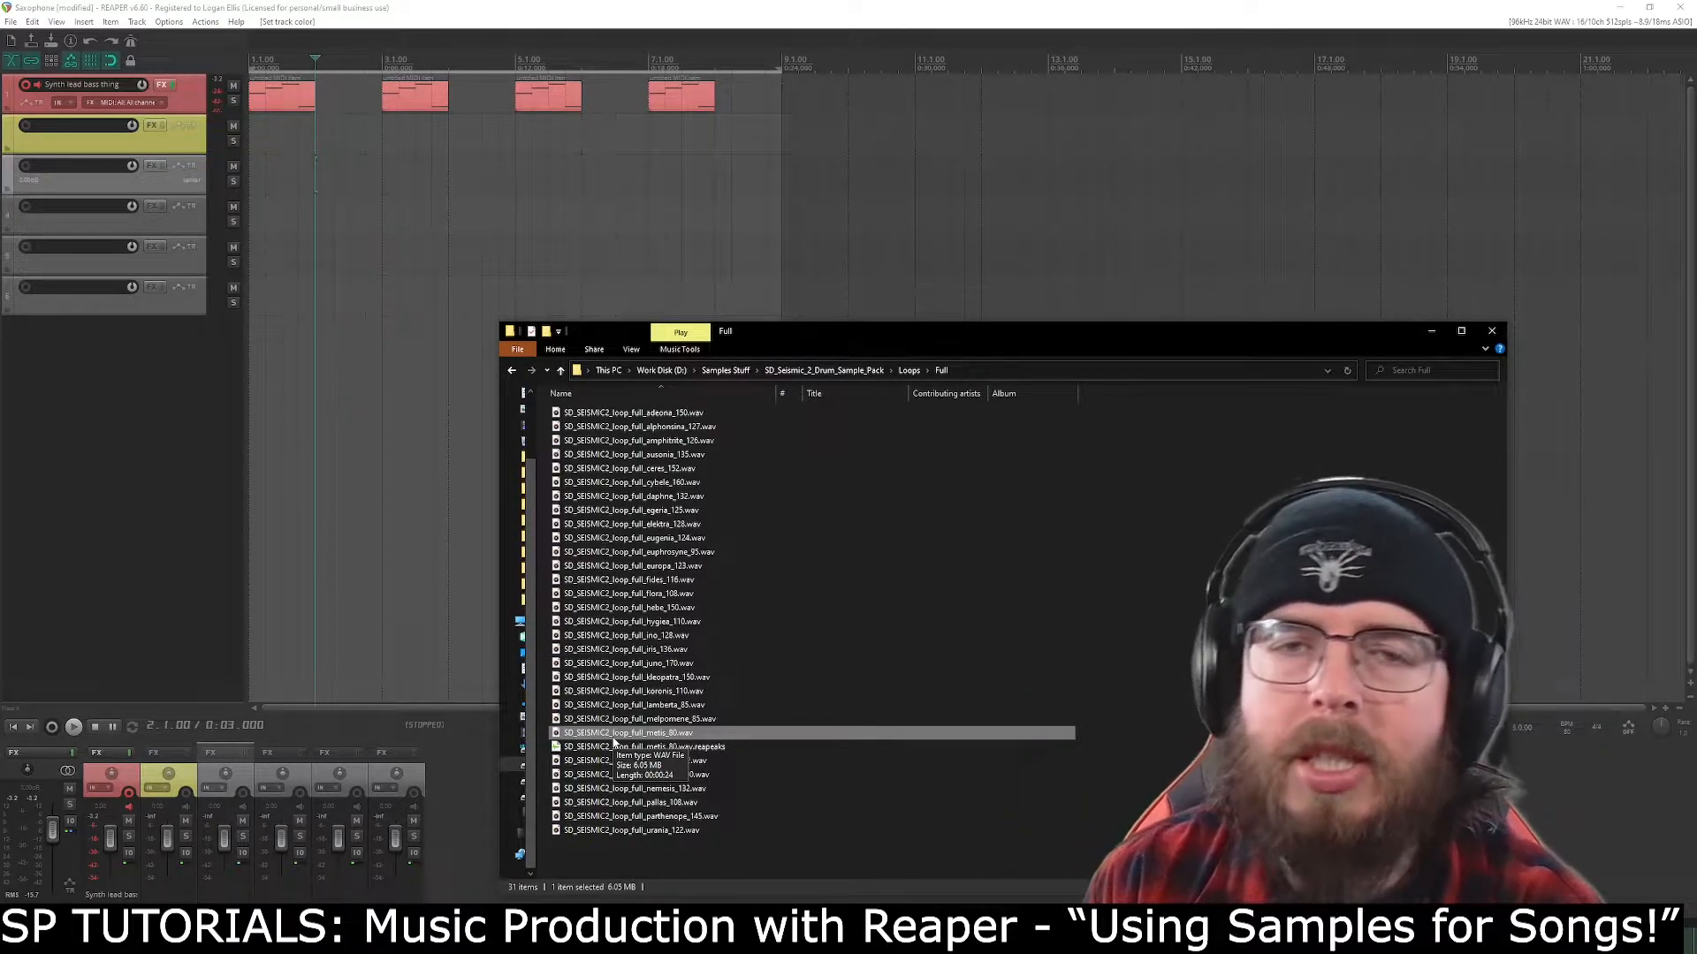
click(725, 370)
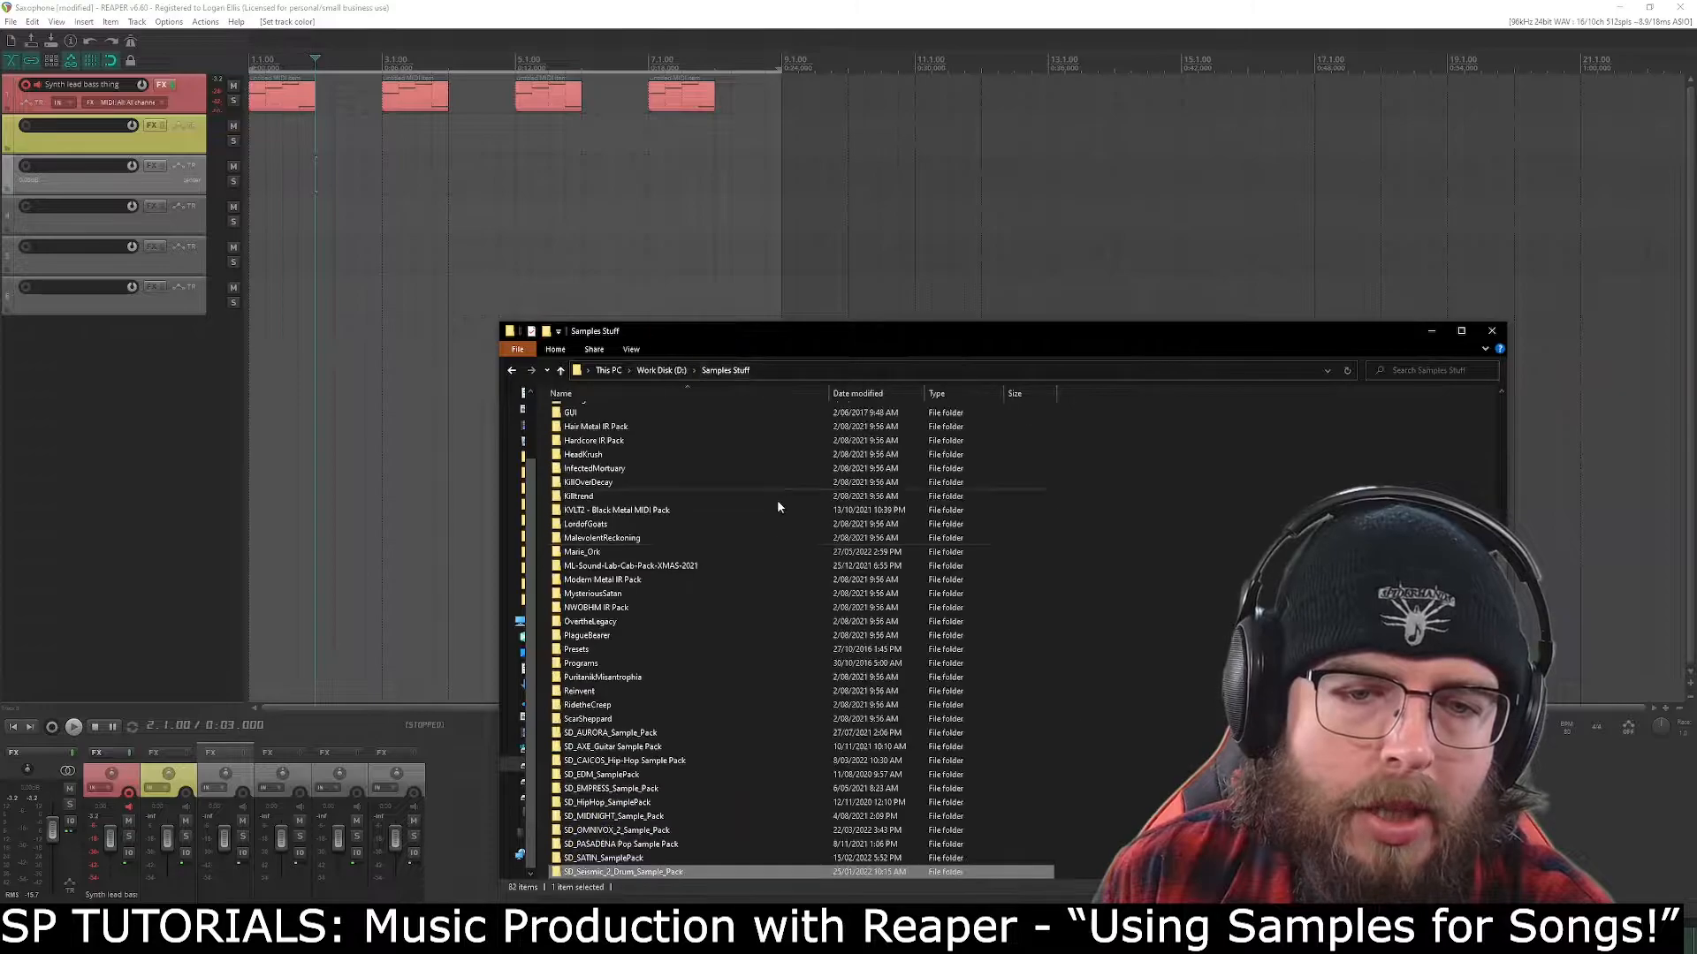
scroll(694, 543, up, 5)
scroll(707, 574, down, 15)
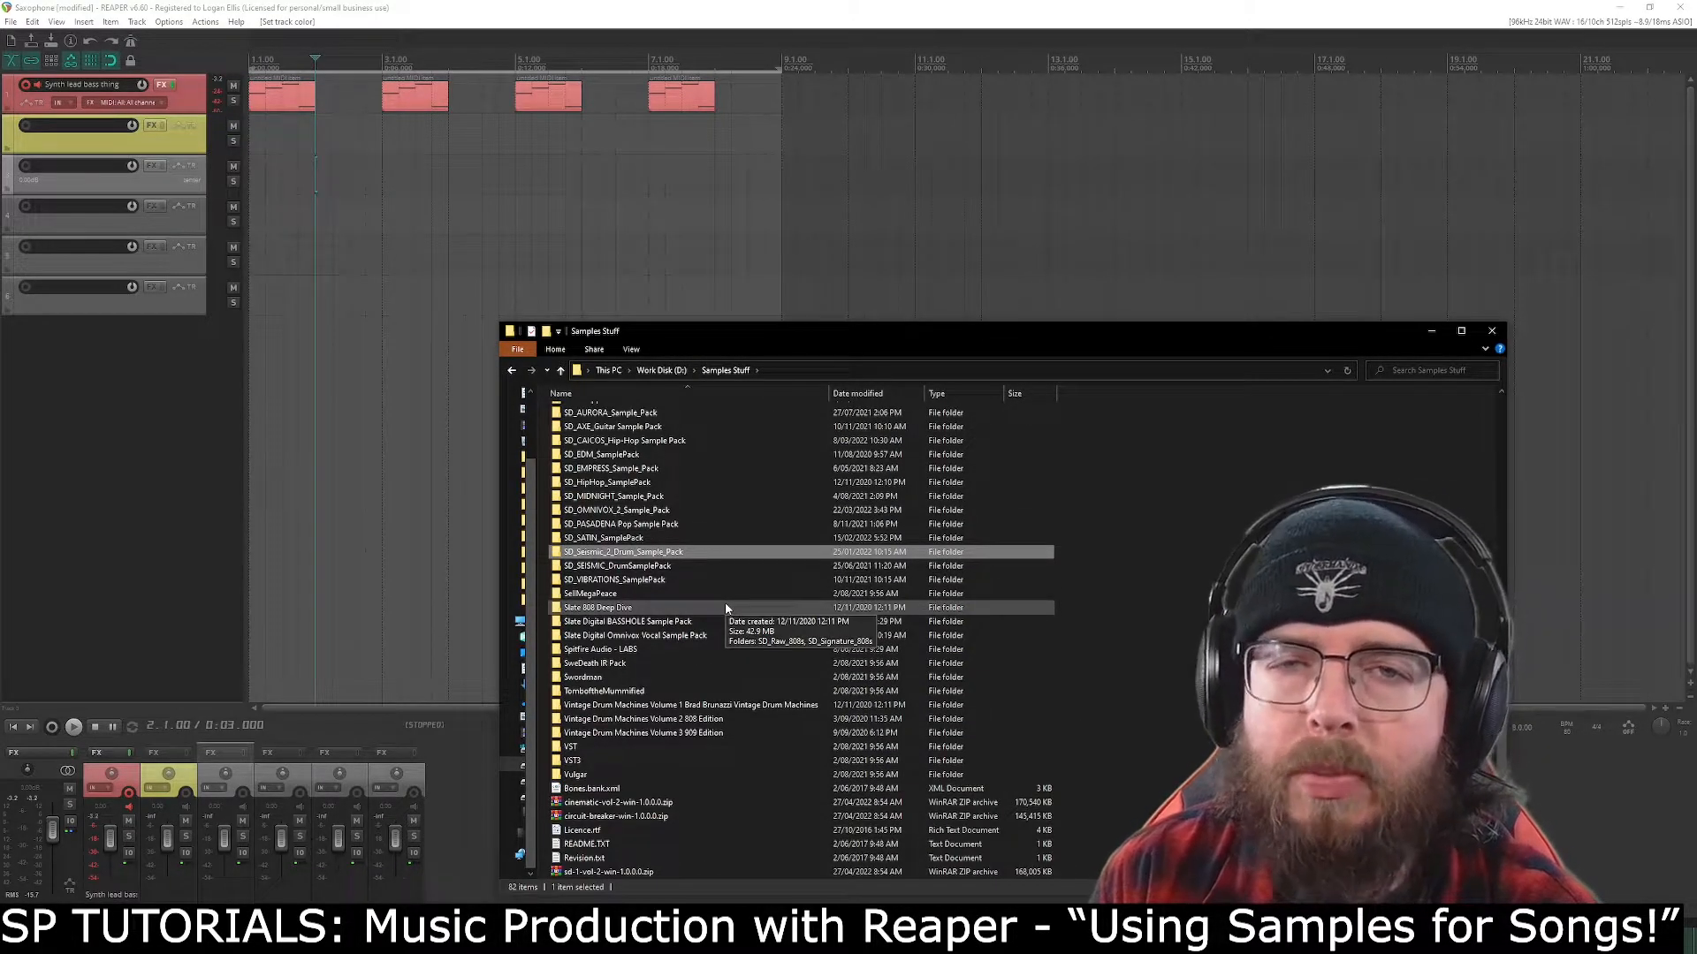
double_click(652, 552)
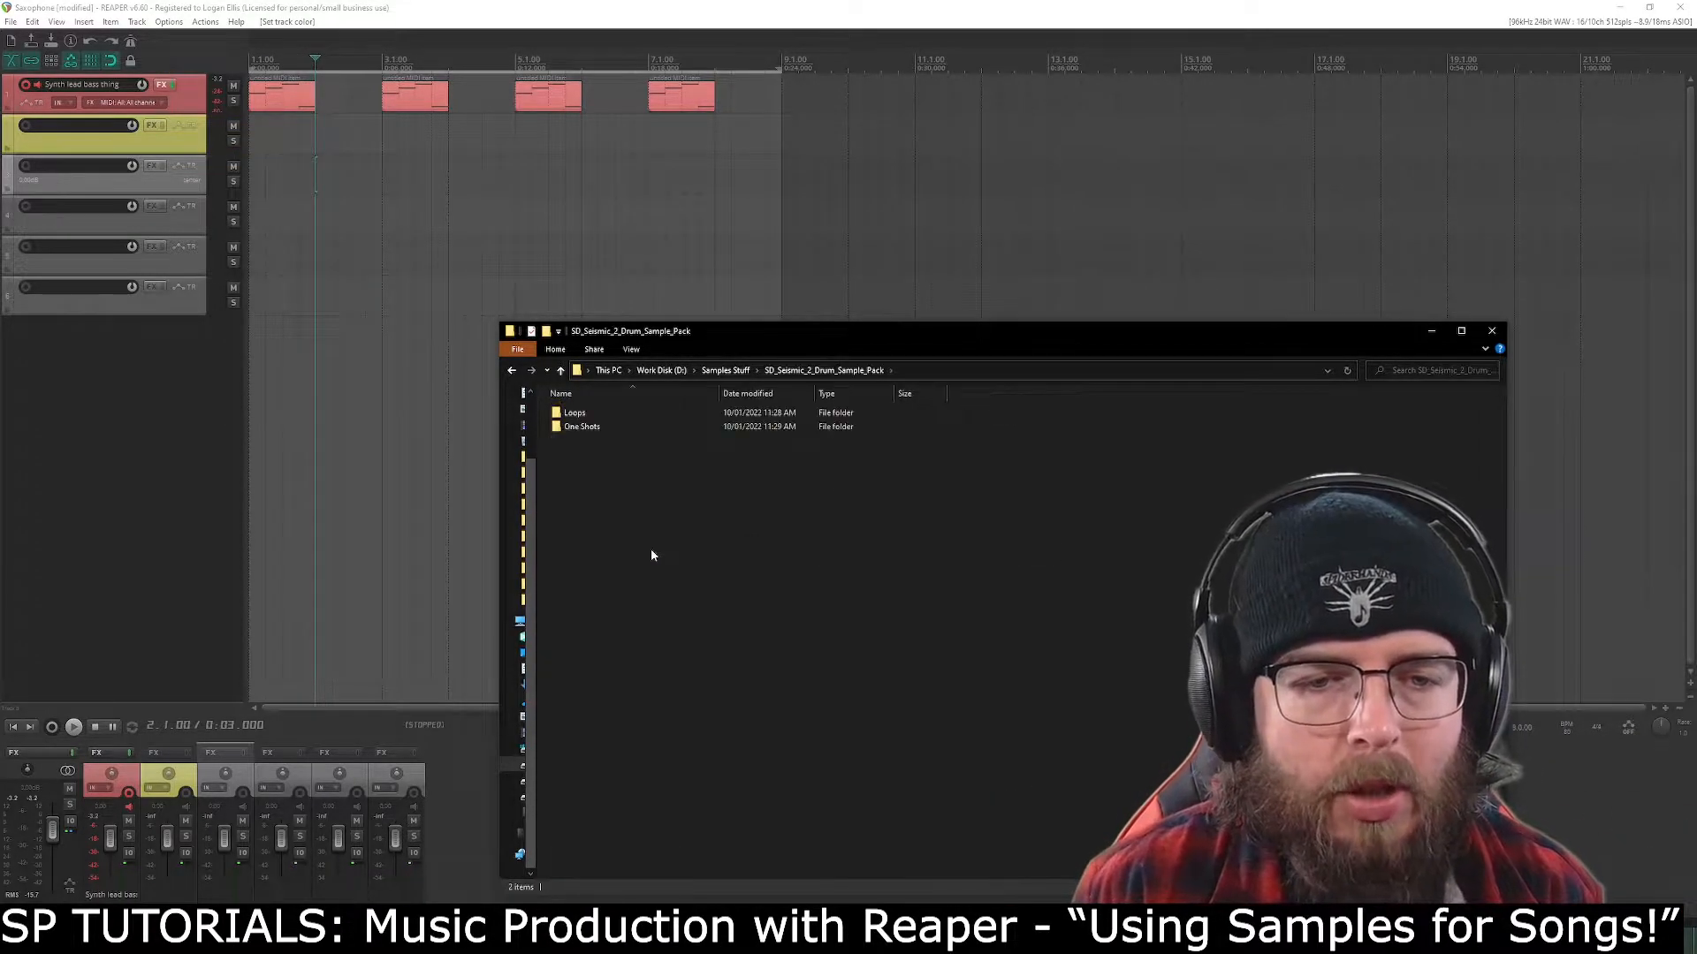
Open the pack's Loops > Full folder and select the SD_SEISMIC2_loop_full_metis_80.wav drum loop.
click(600, 427)
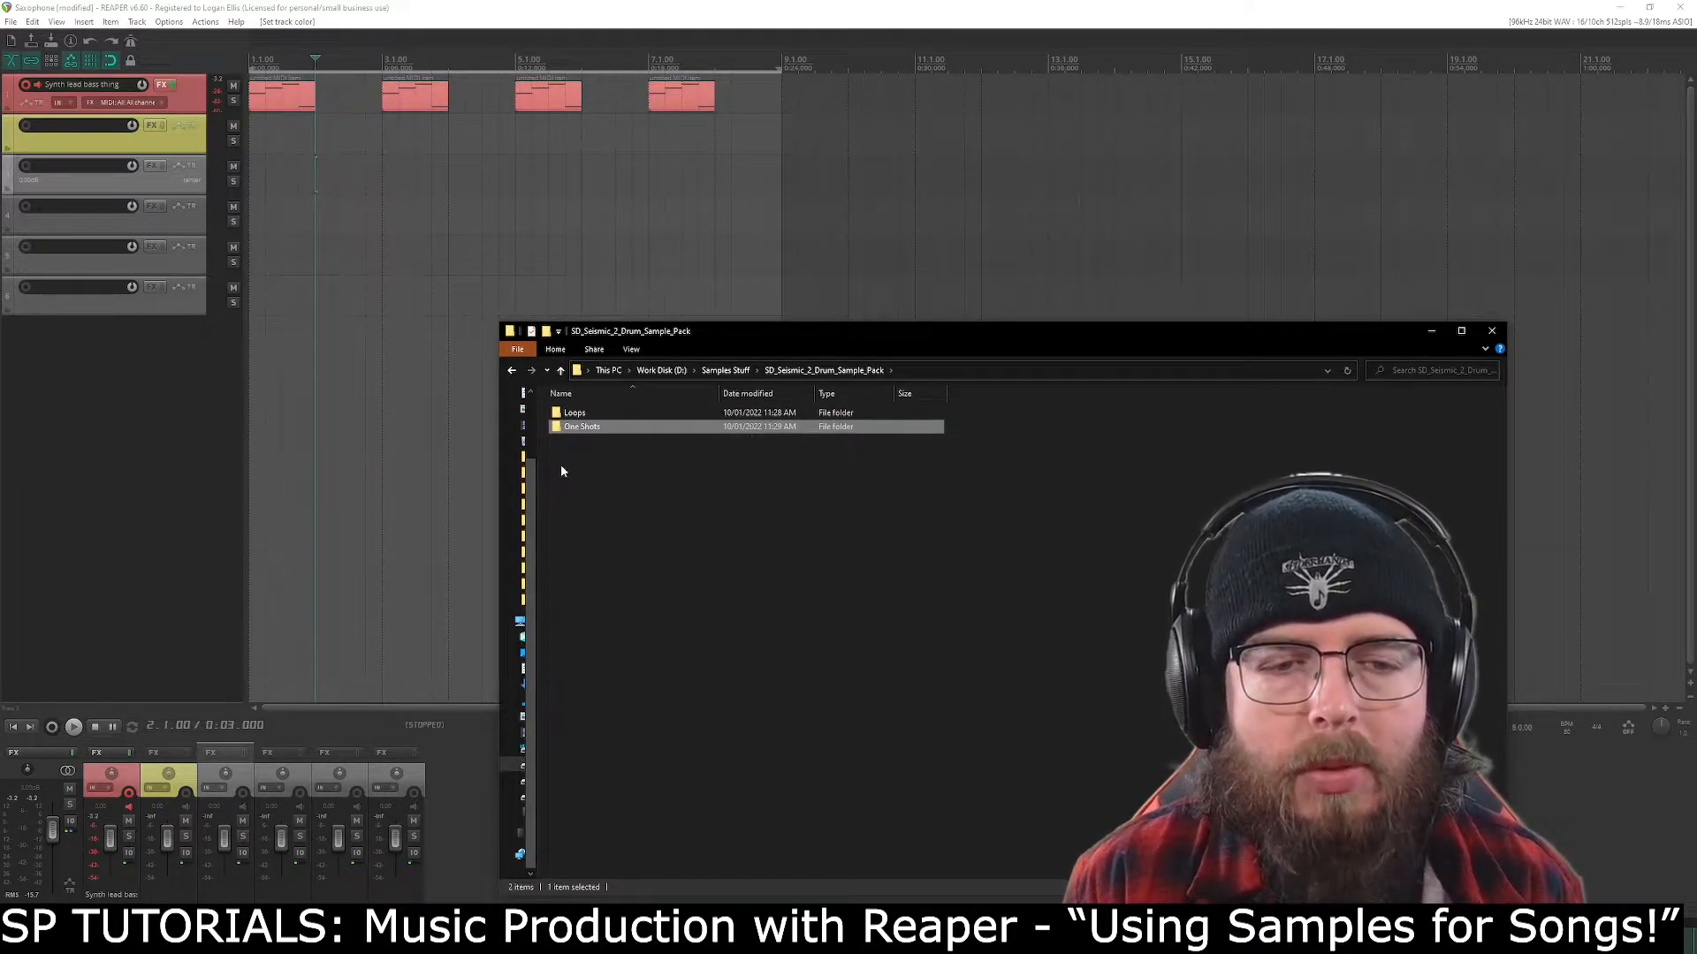
double_click(584, 415)
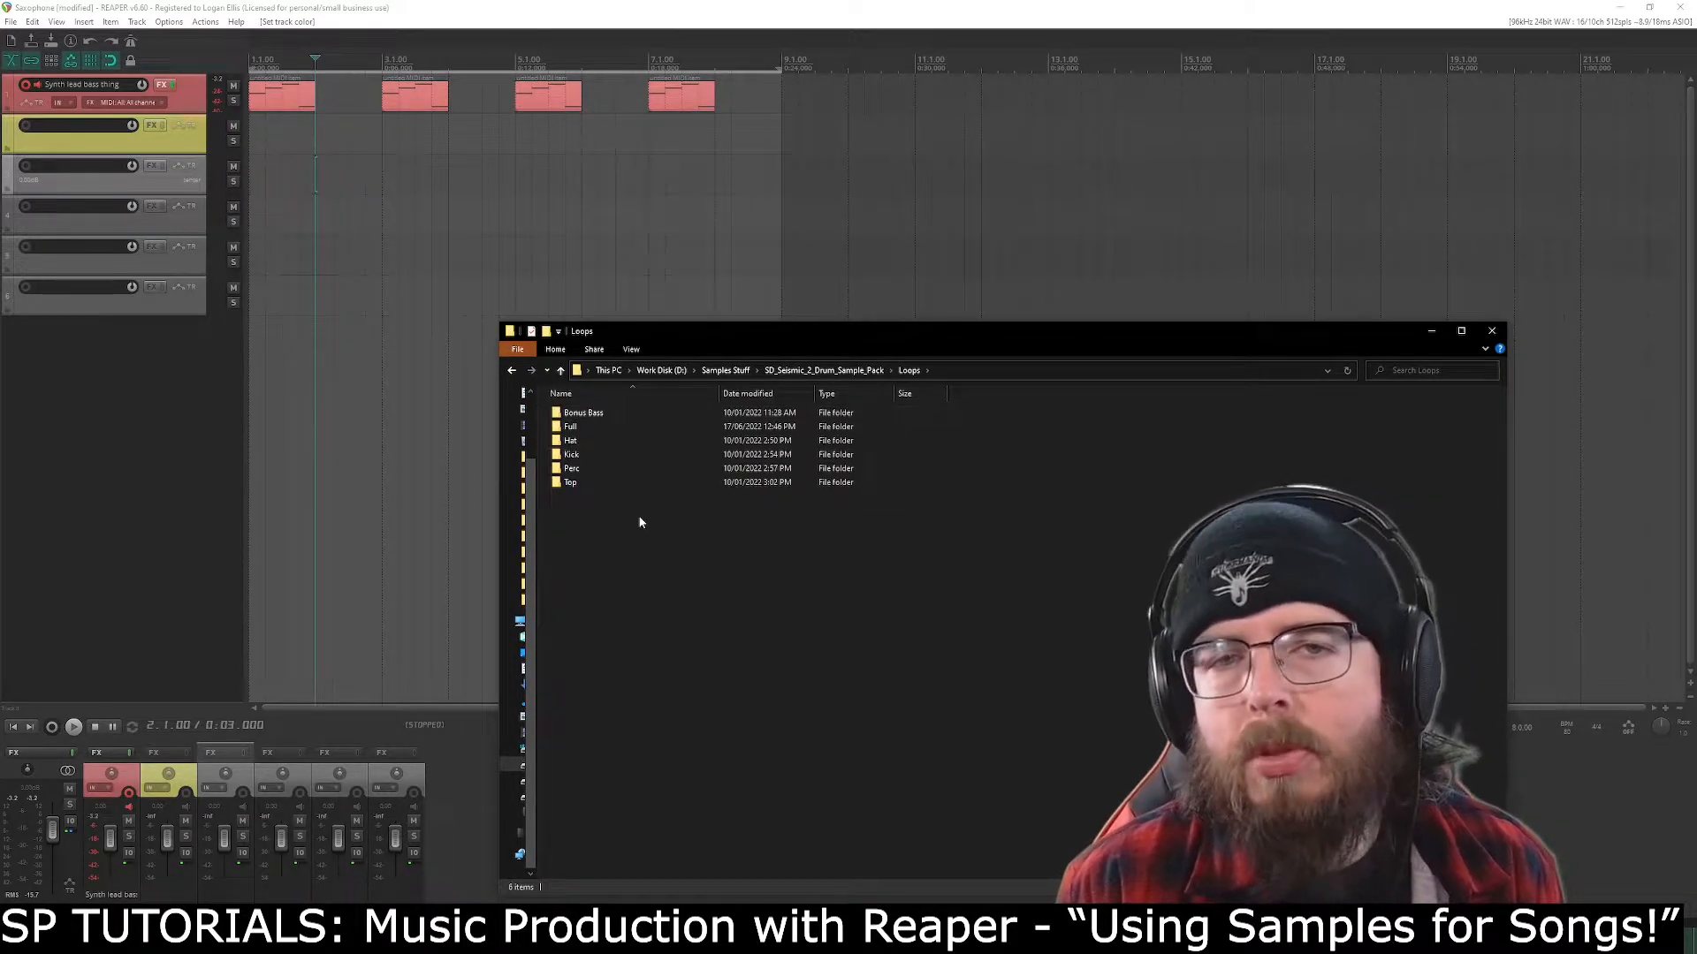
double_click(672, 426)
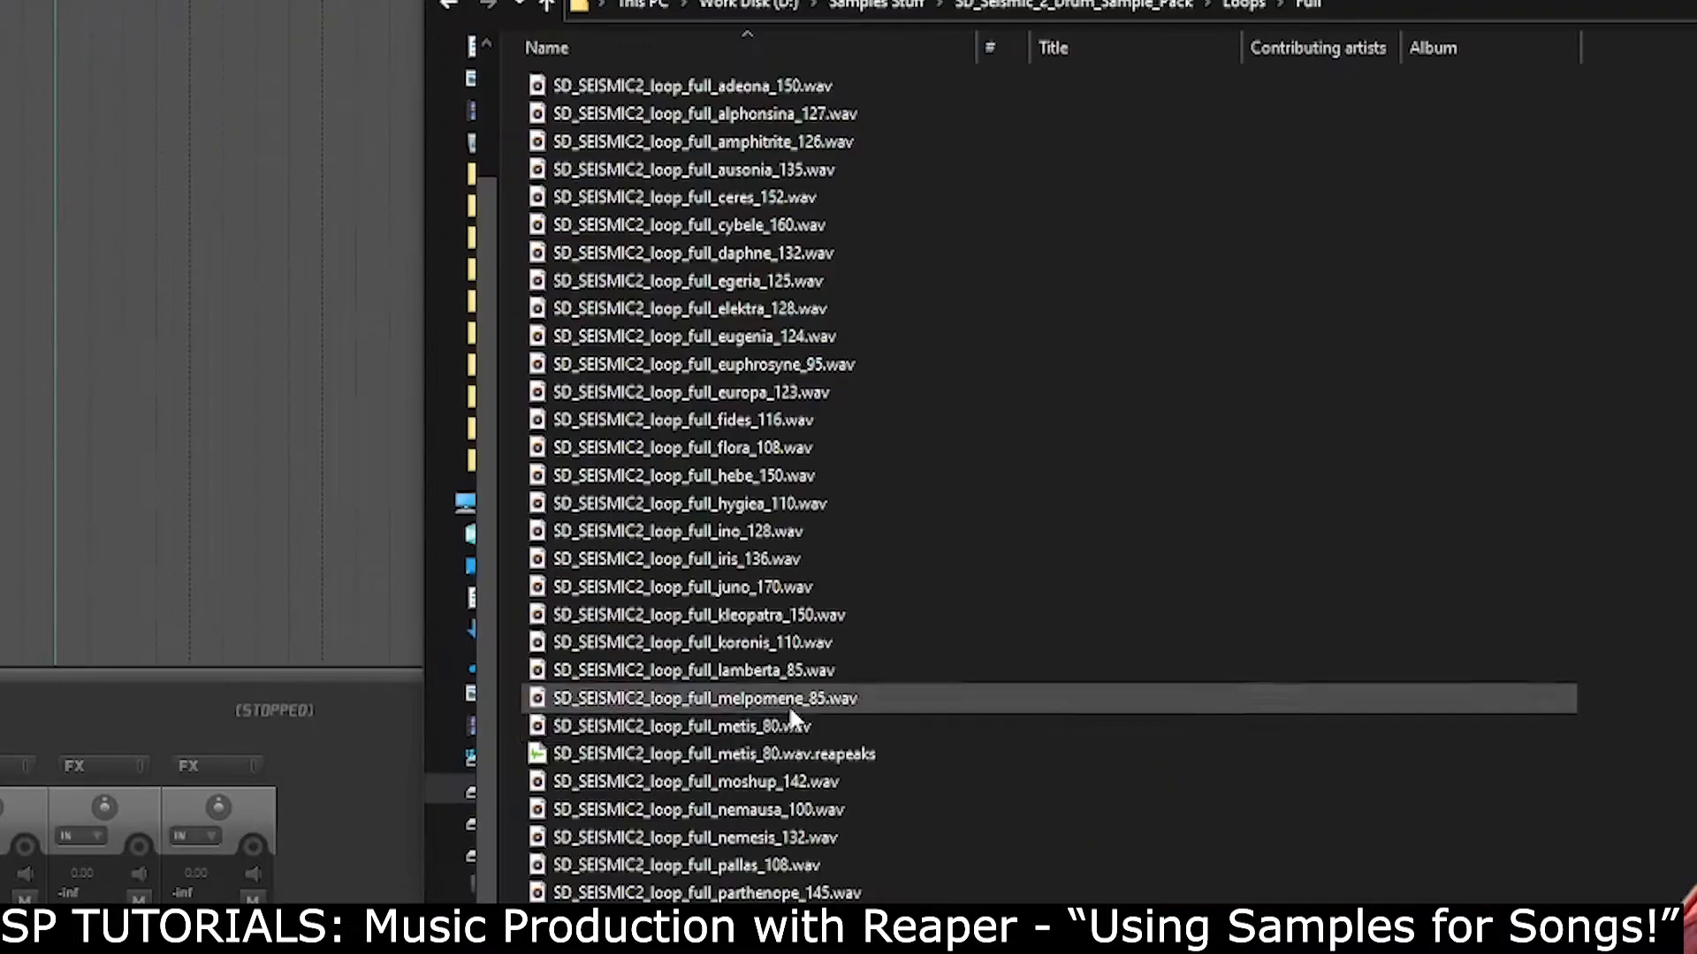
click(586, 733)
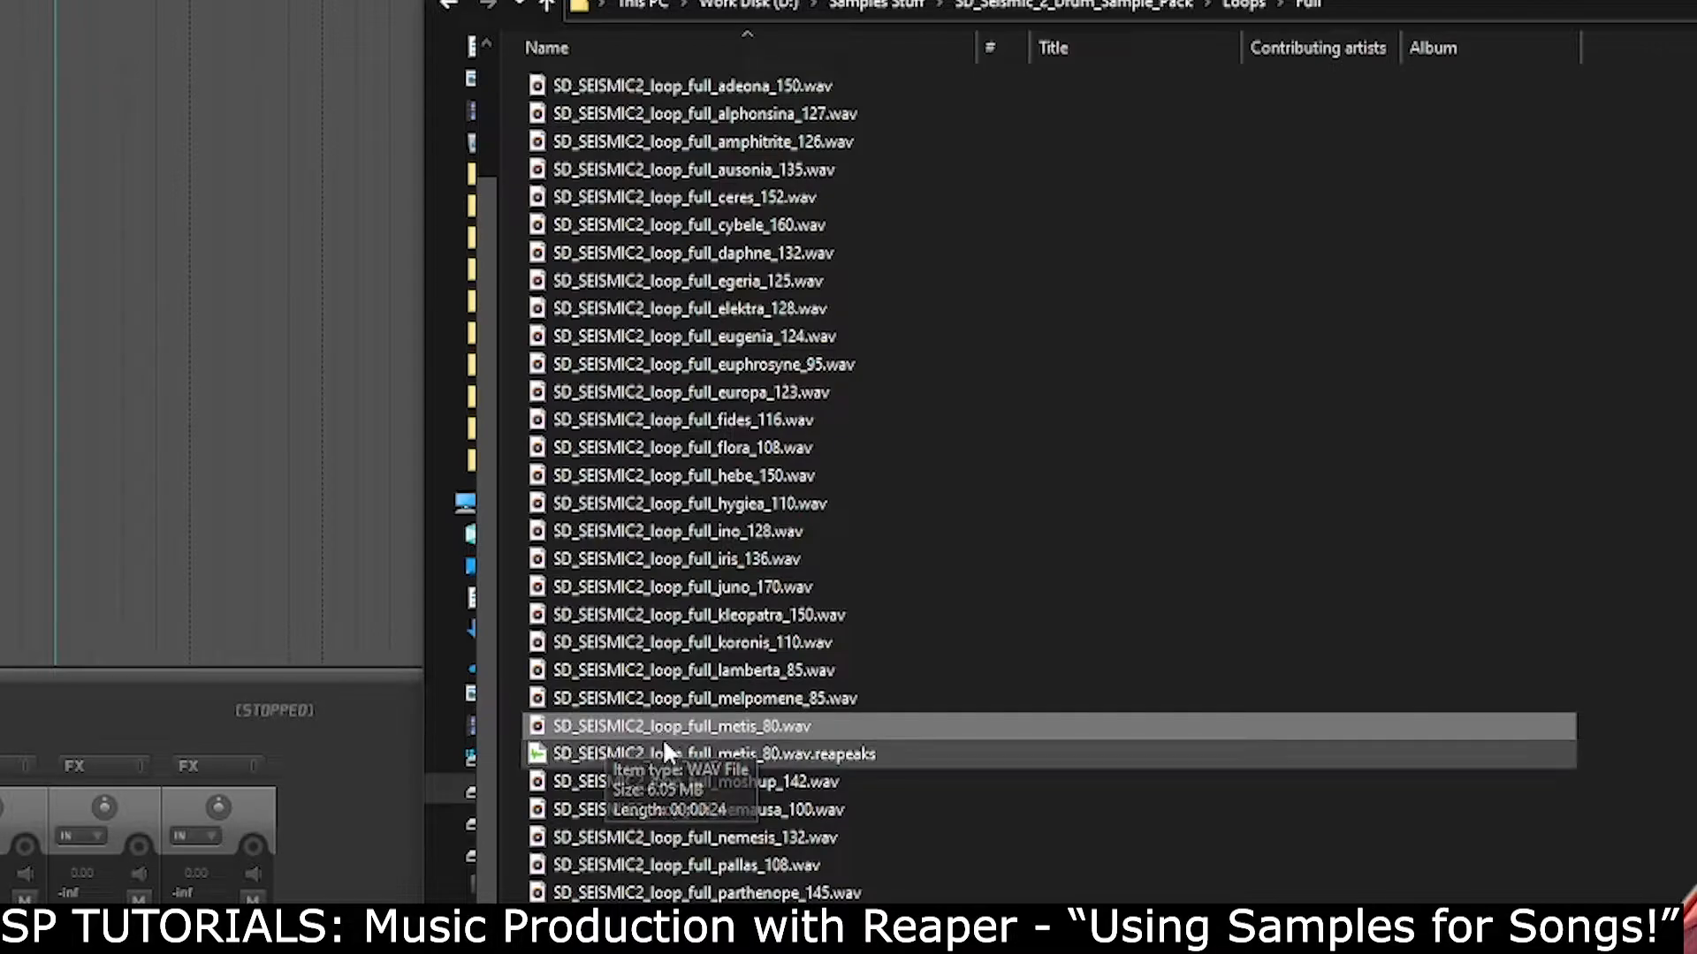
mouse_move(785, 731)
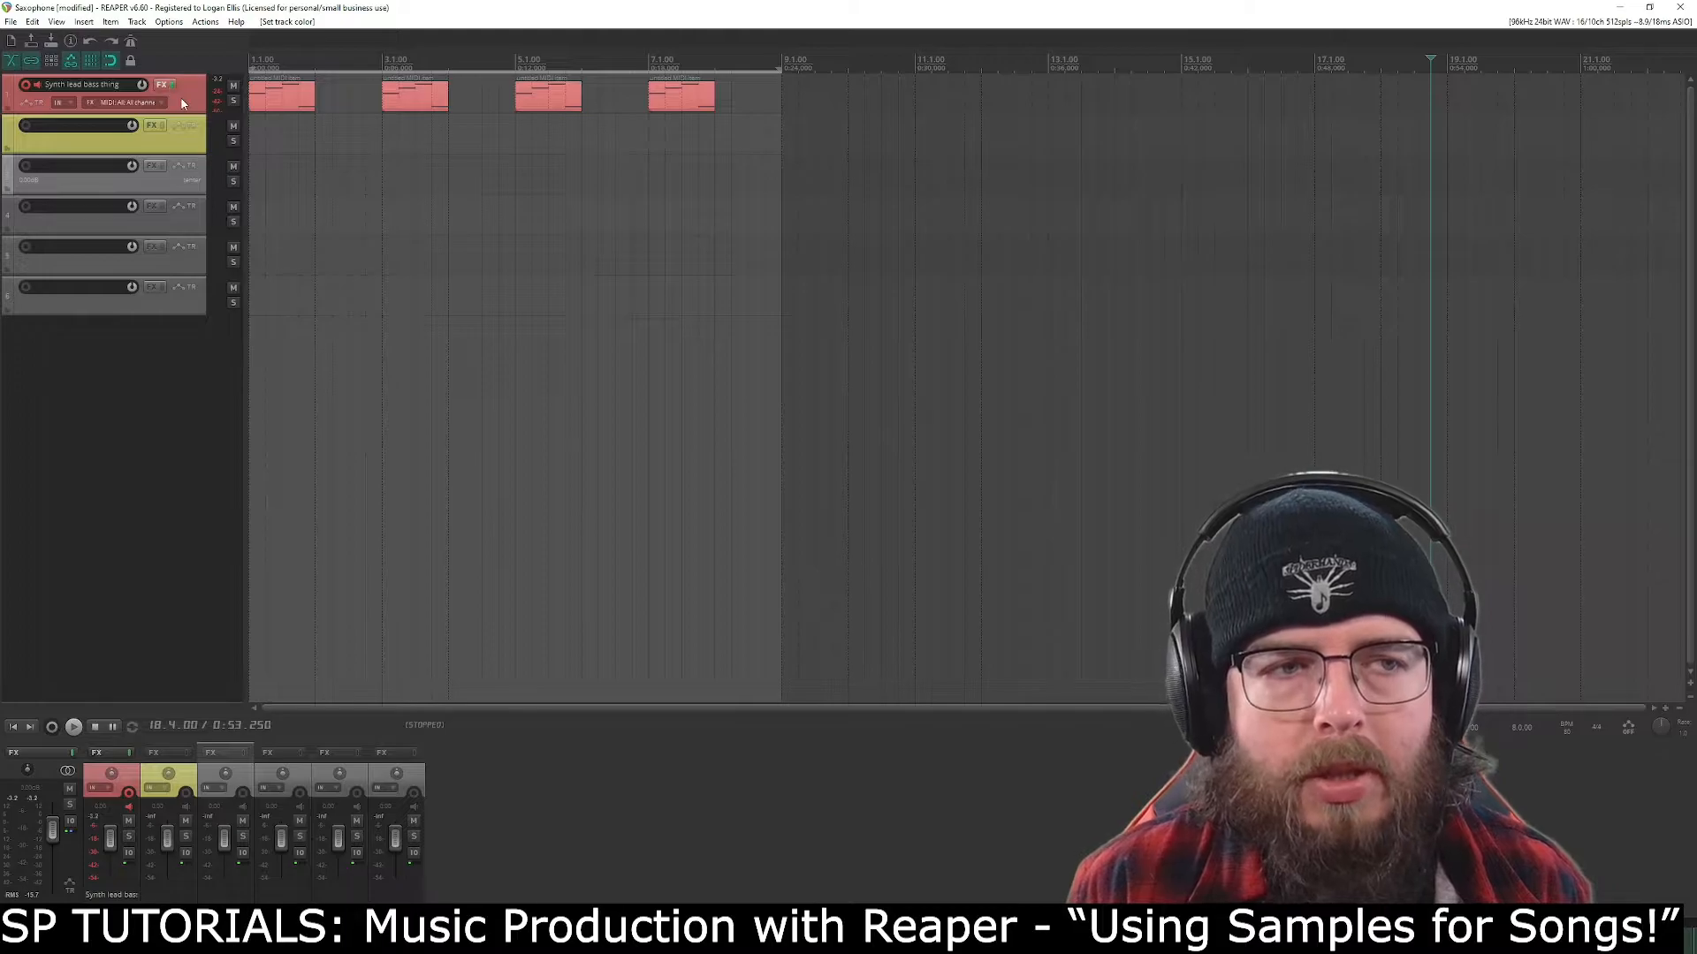
Play the synth track from the start of the project for a few seconds and stop playback.
click(248, 62)
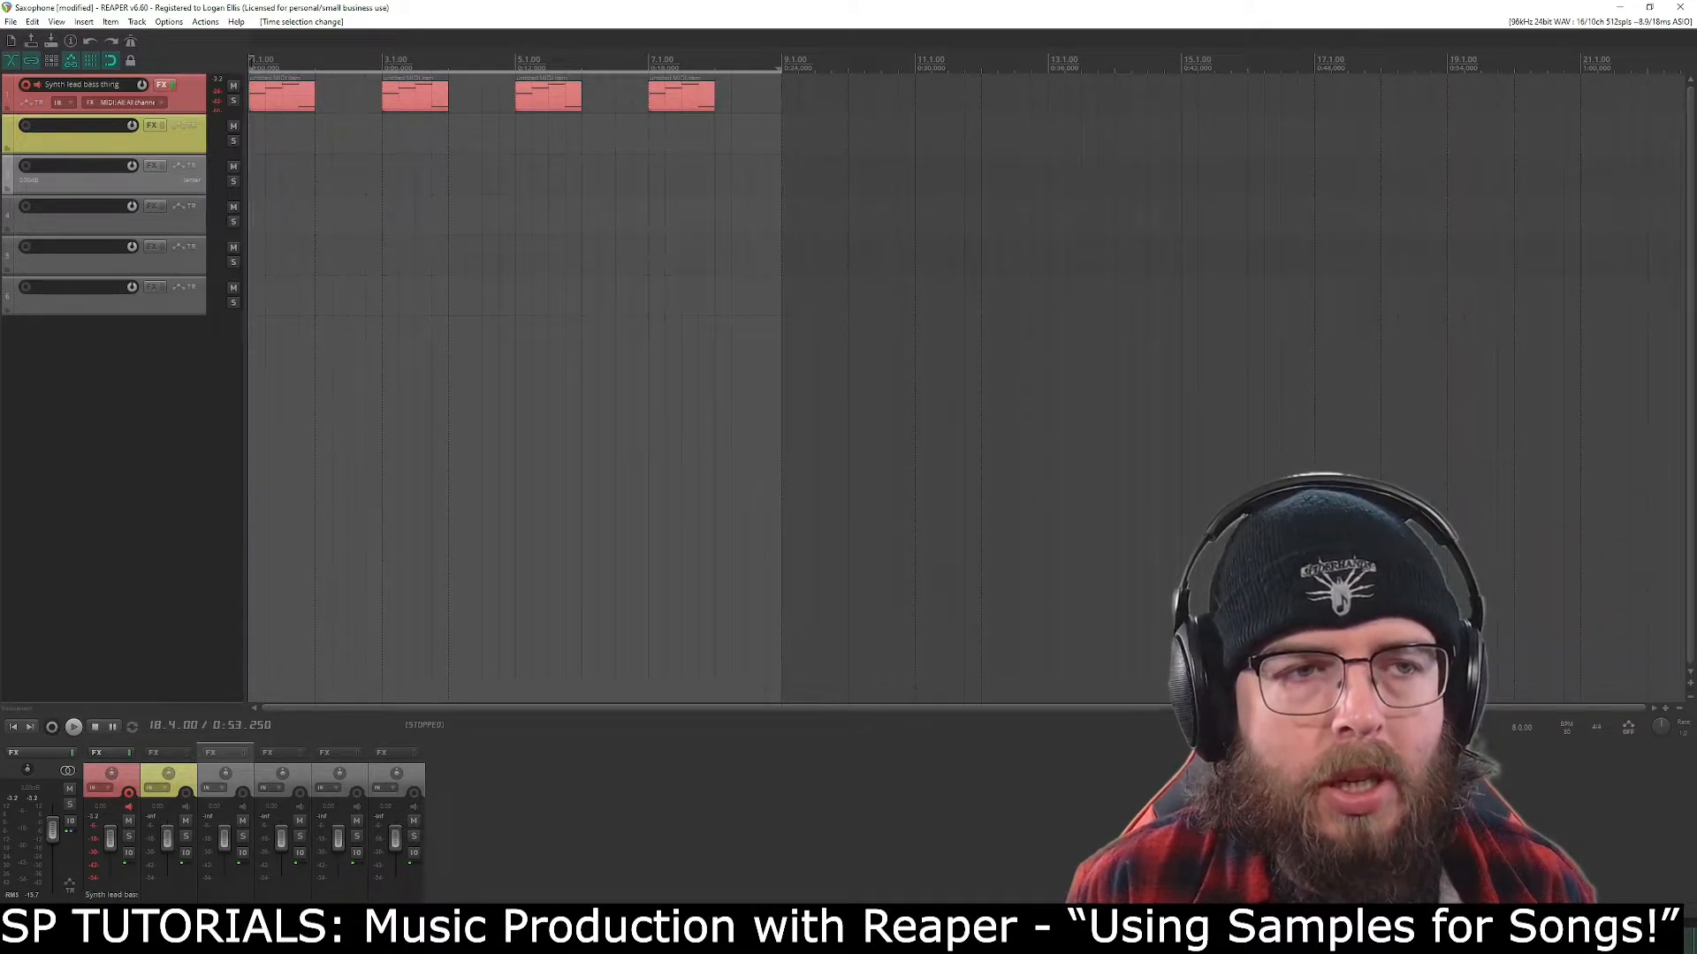
key(space)
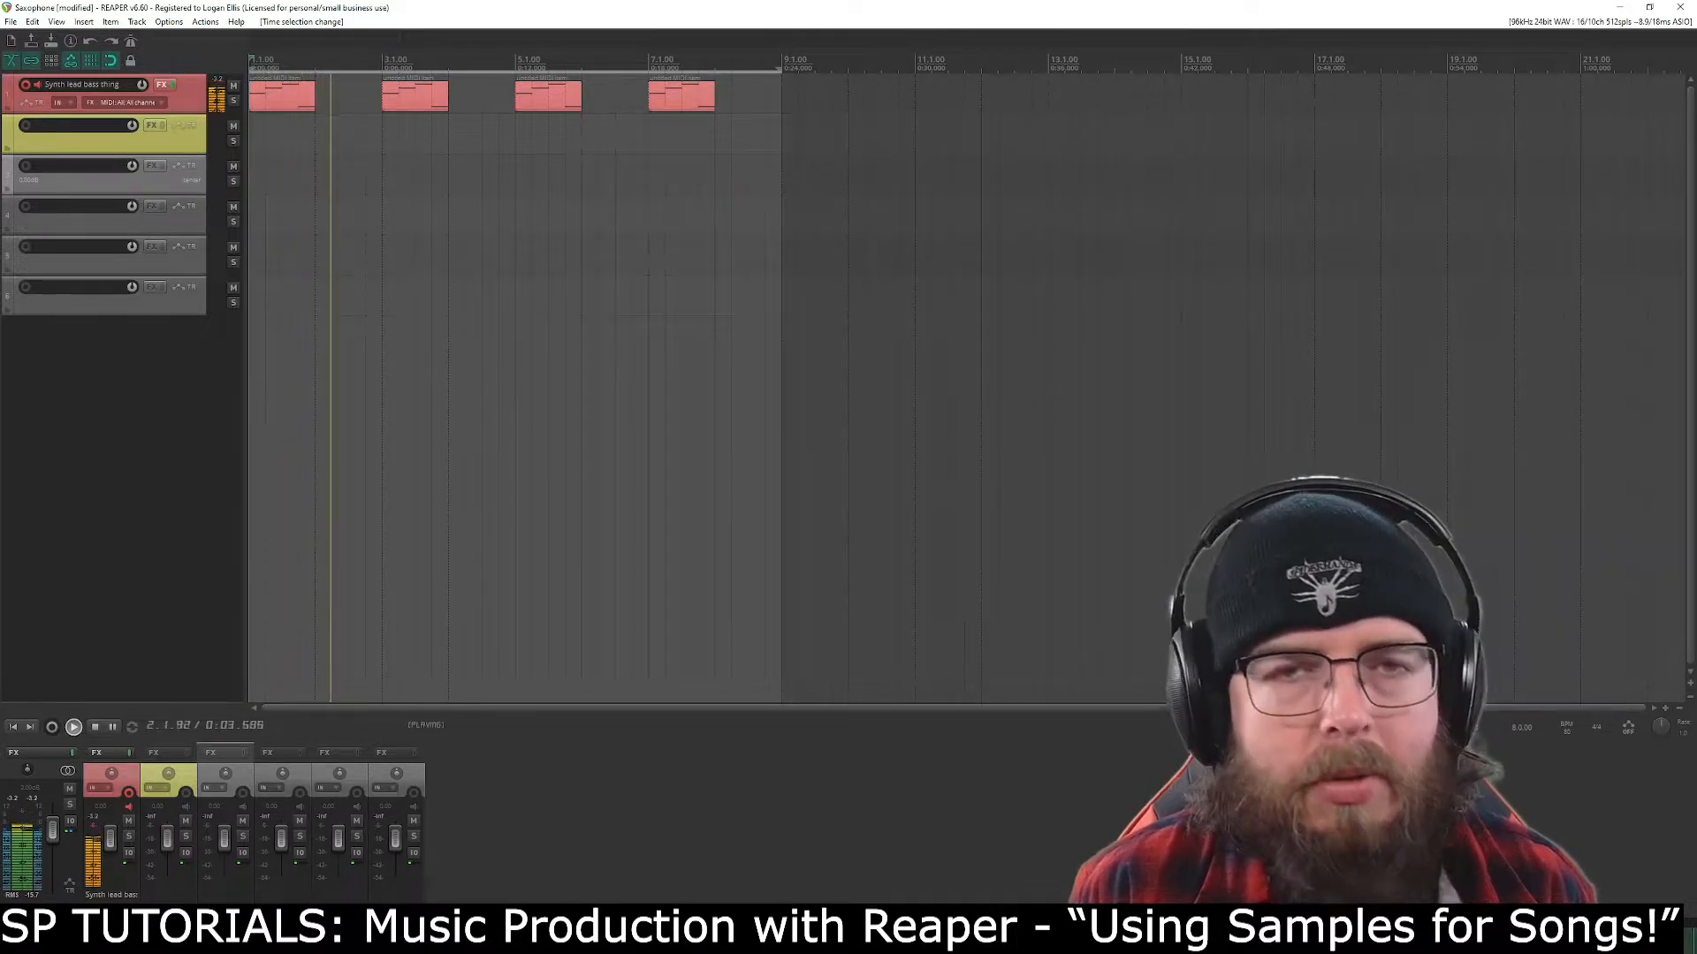
key(space)
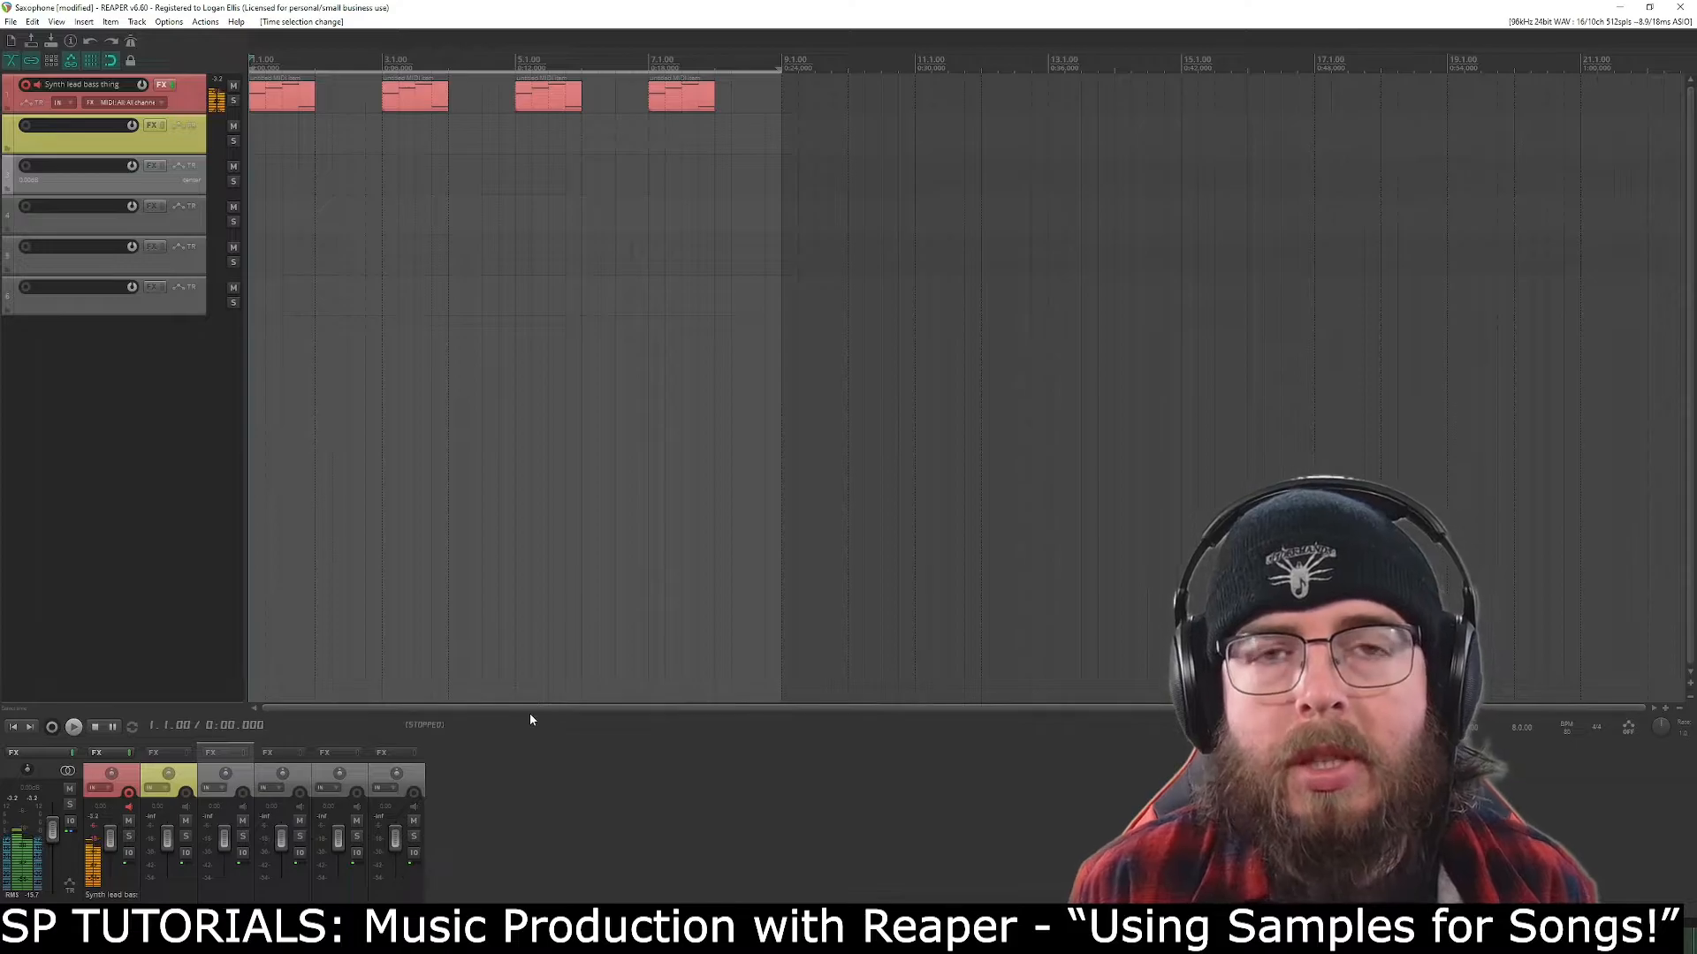
Examine the synth track's Vital instrument and its preset browser, and close the effects window.
click(190, 100)
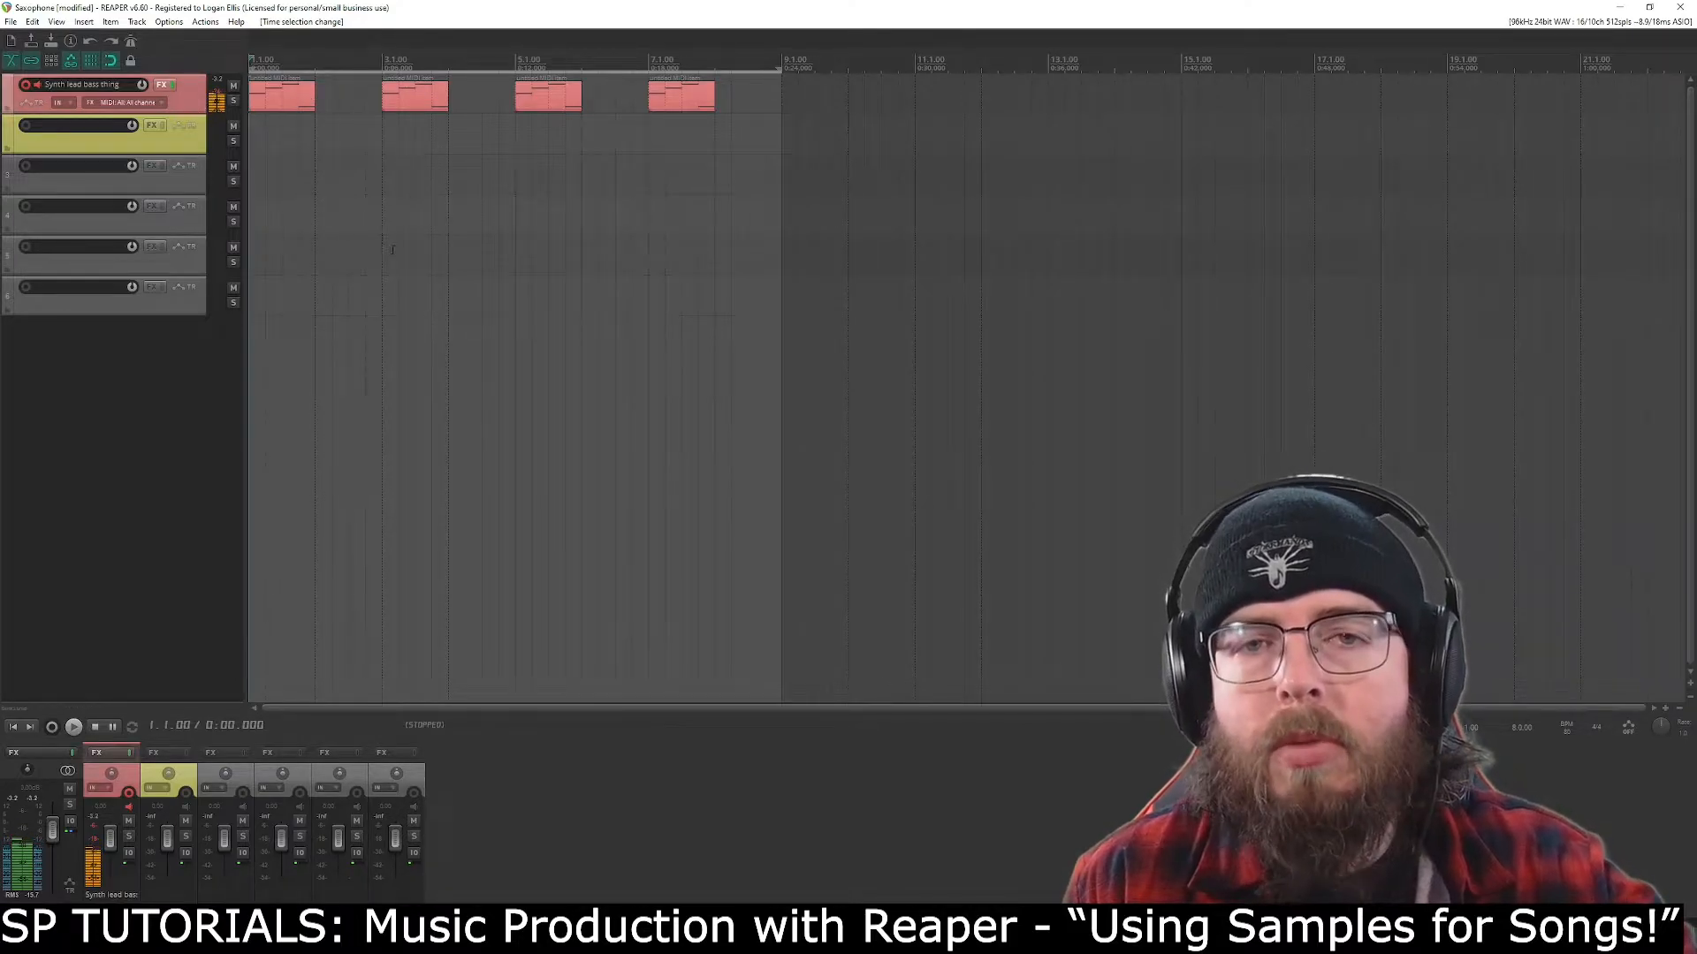
click(162, 84)
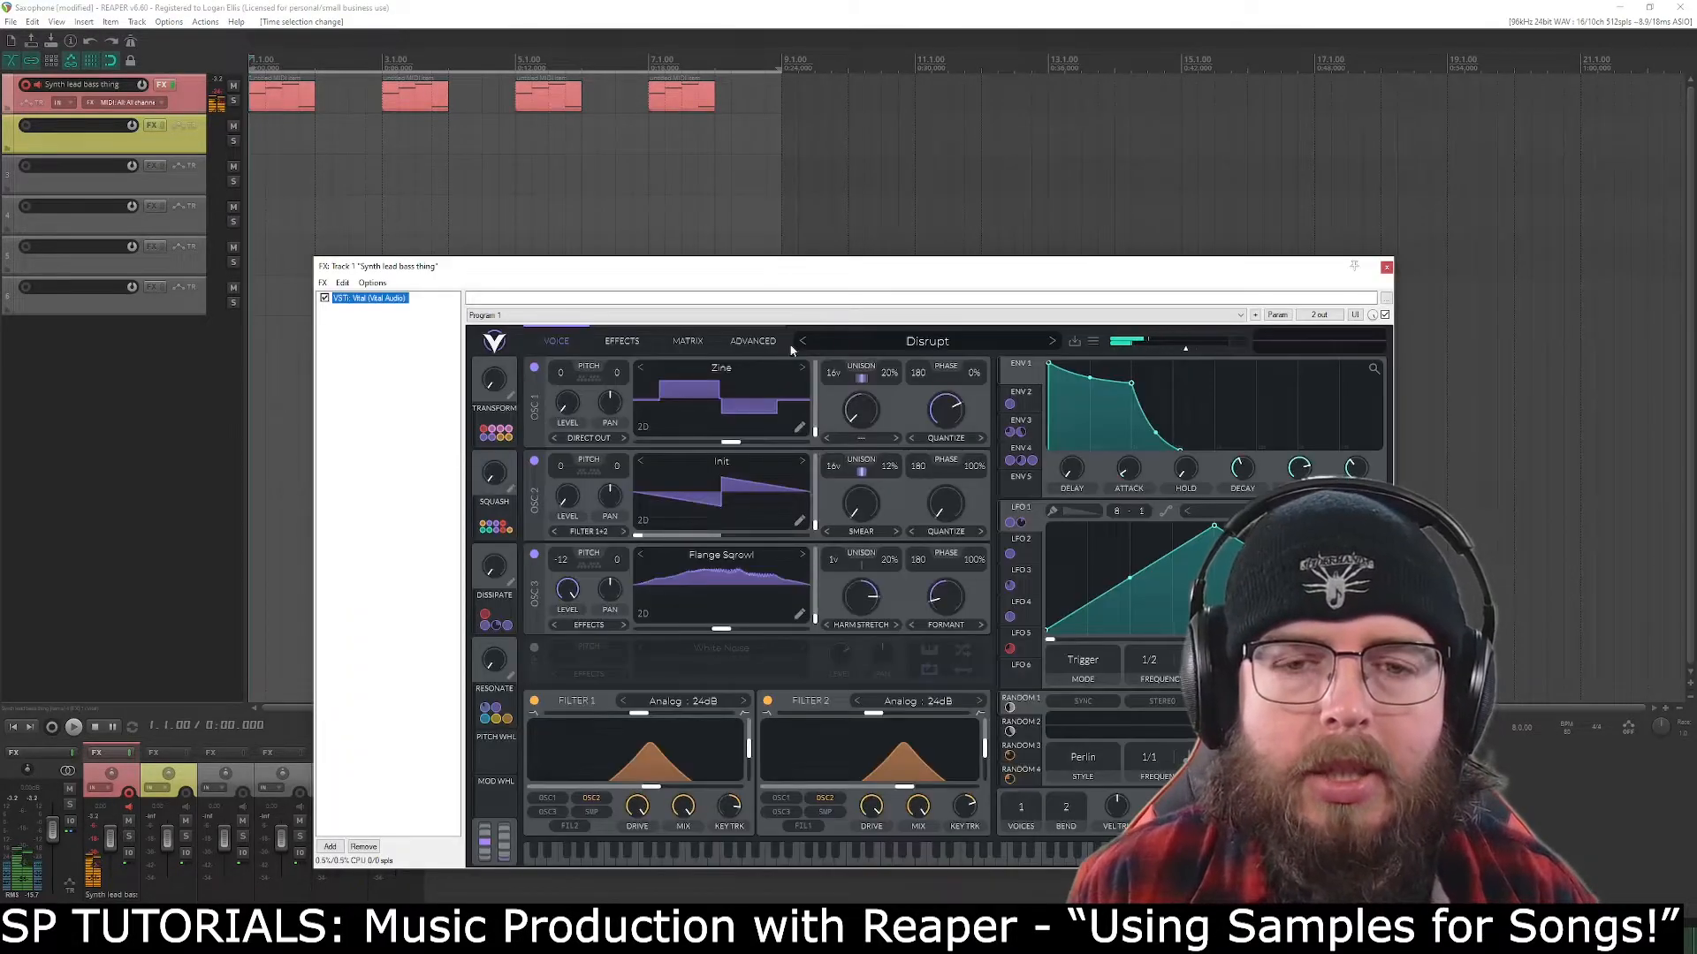
click(927, 341)
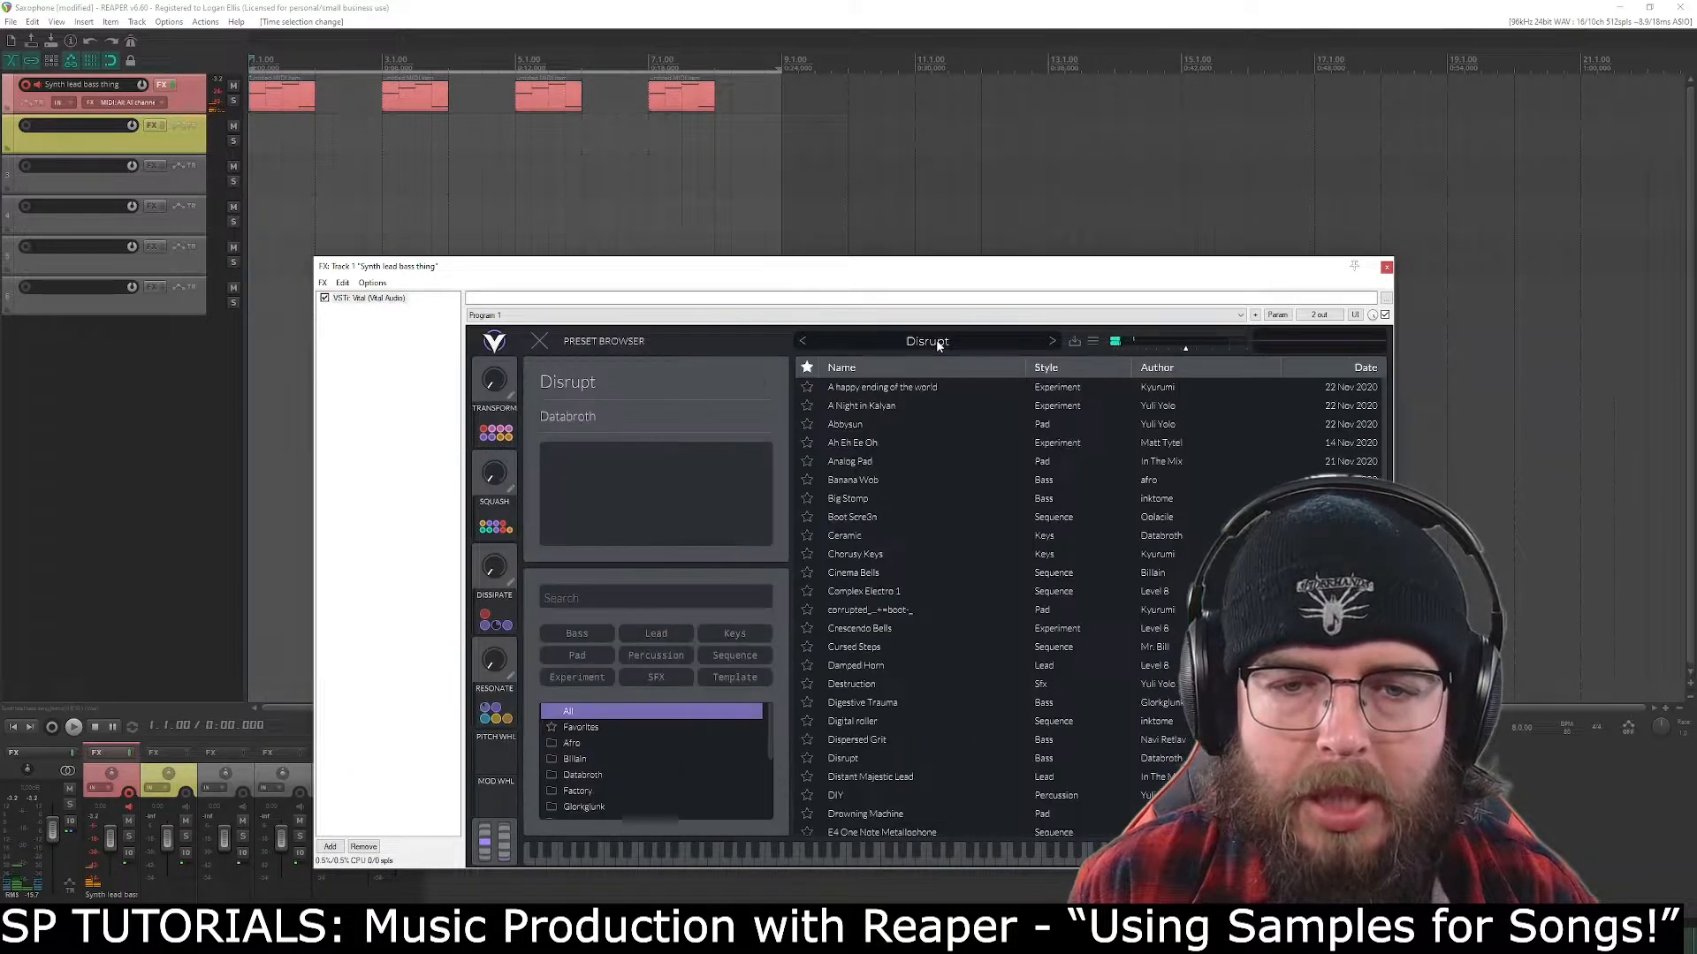
click(1386, 267)
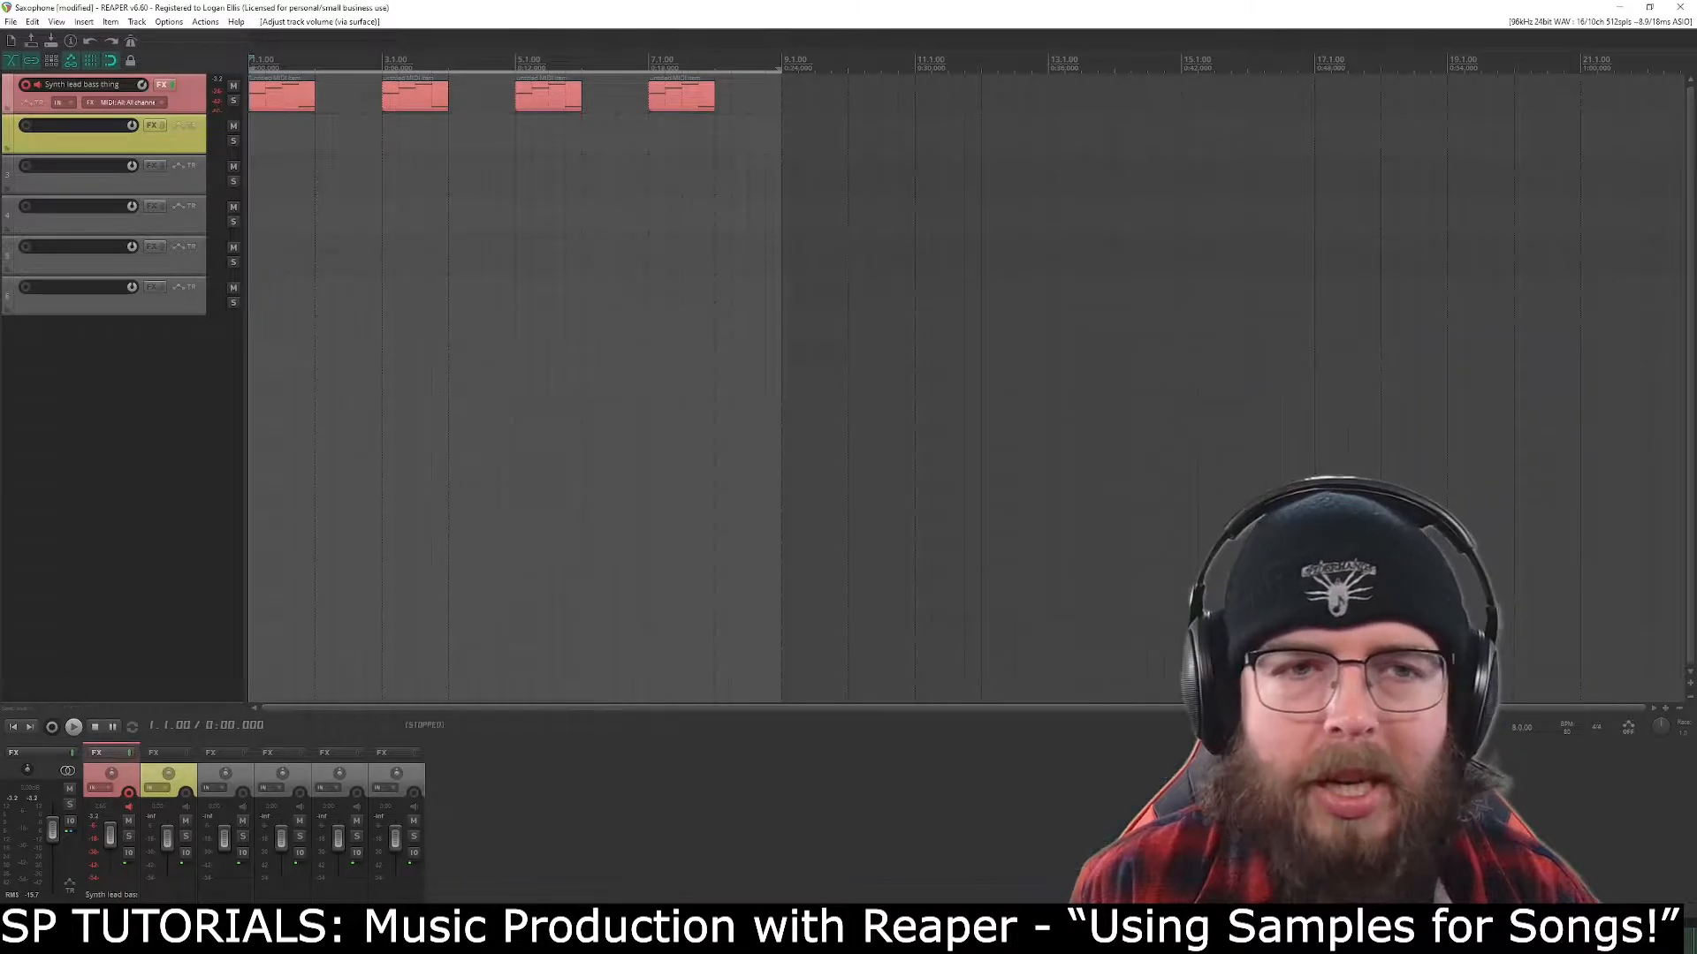
View the notes of the first synth MIDI item in the MIDI editor and close the editor.
click(295, 97)
double_click(295, 97)
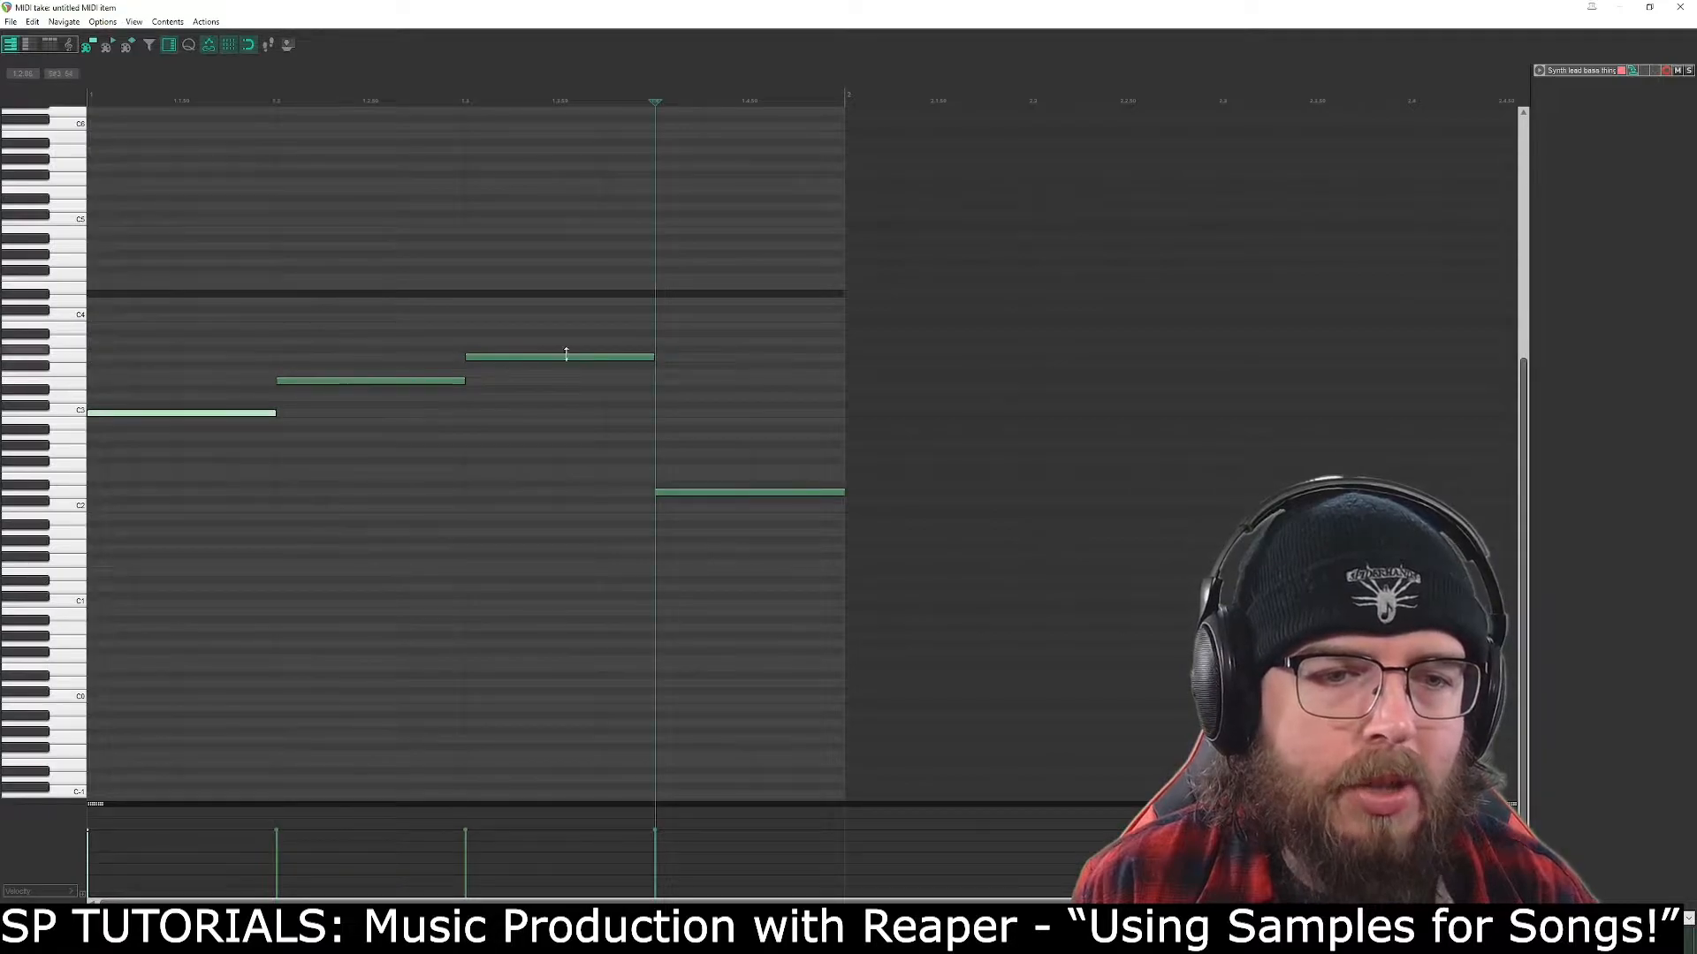
click(1680, 8)
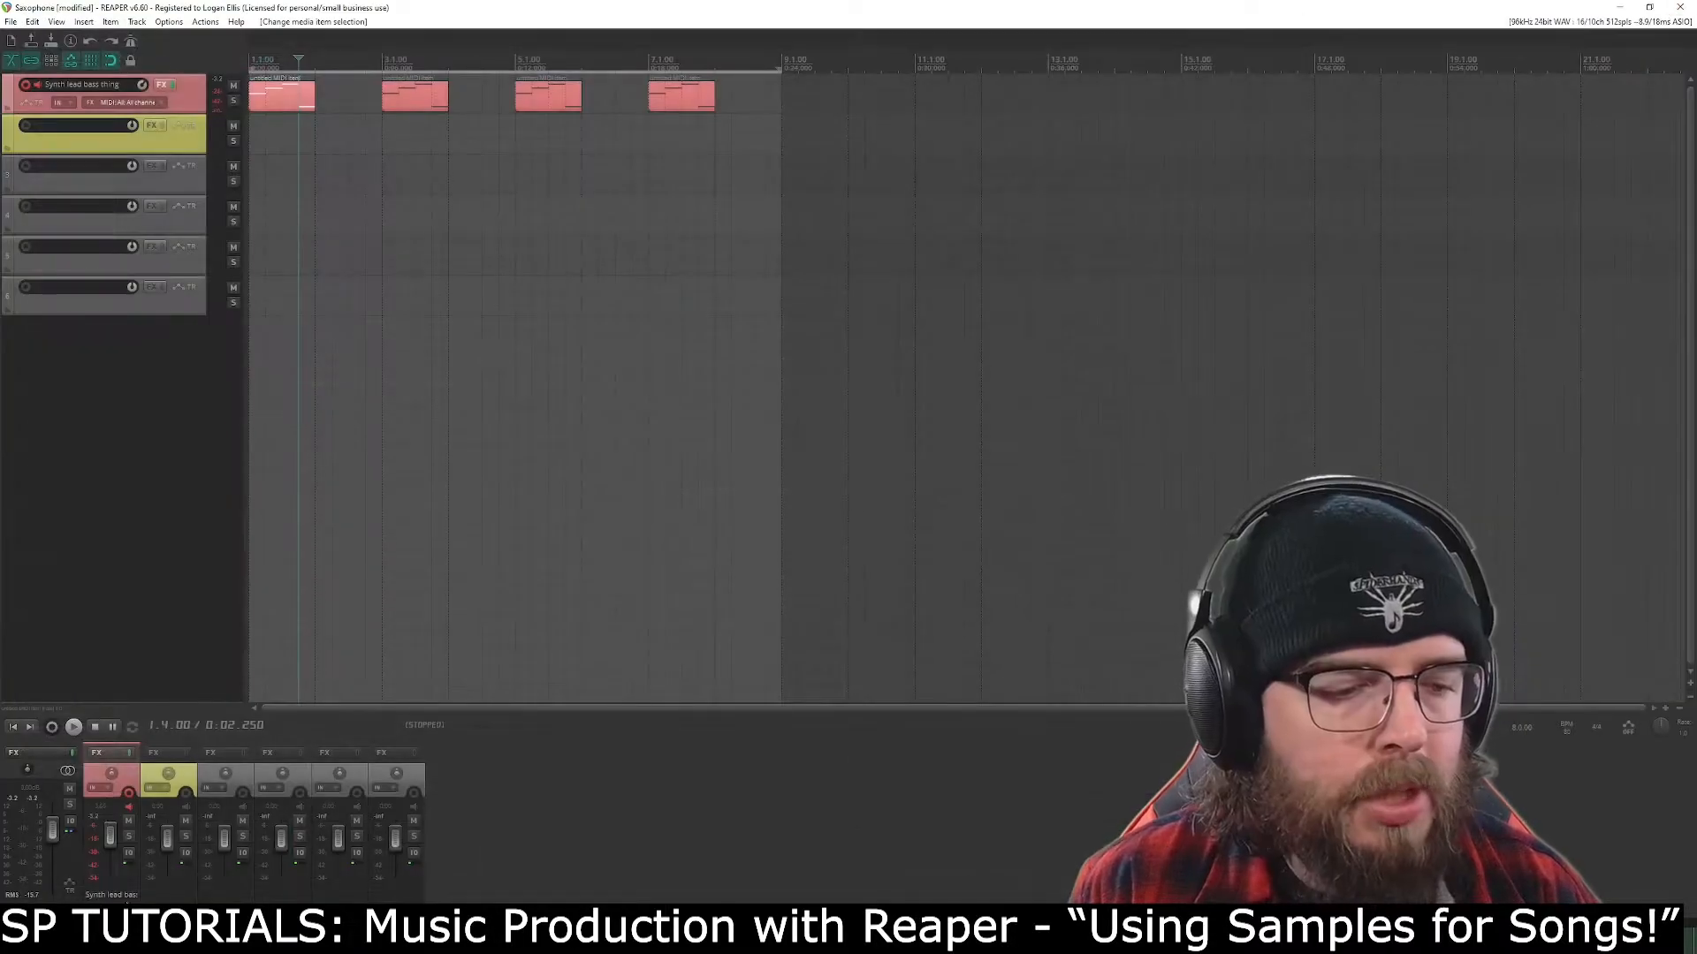
Import SD_SEISMIC2_loop_full_metis_80.wav from File Explorer onto the yellow second track at the project start, adjusting the media based on its tempo.
key(alt+Tab)
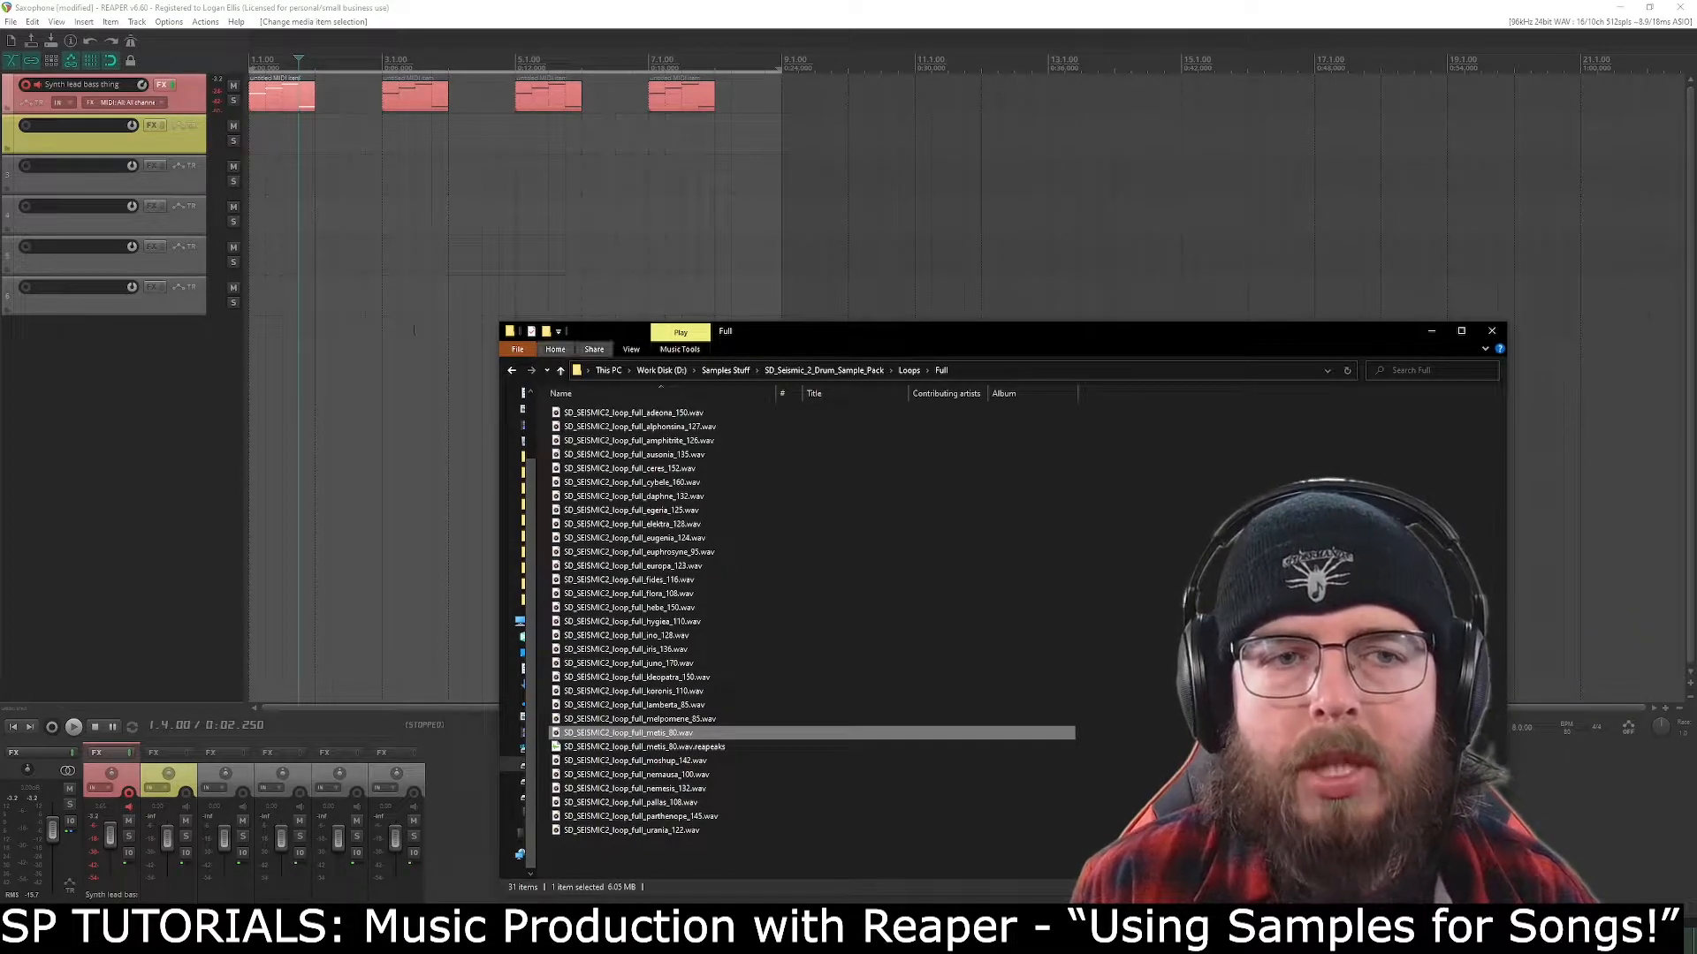
drag(671, 733, 251, 141)
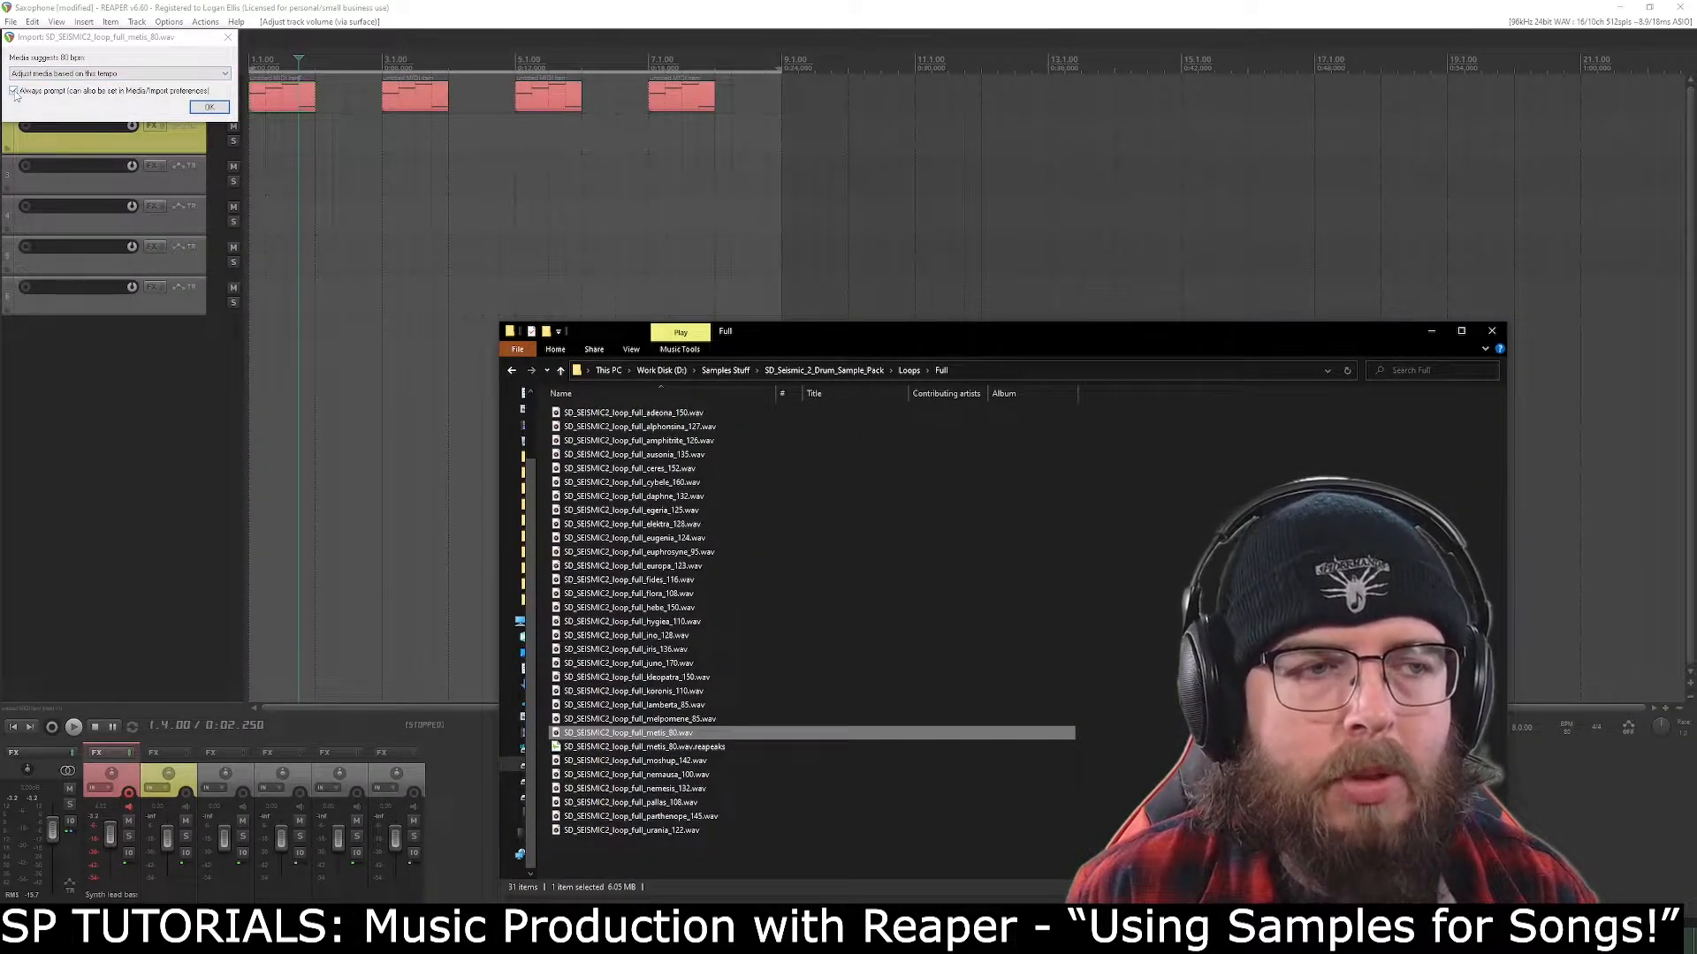
click(207, 107)
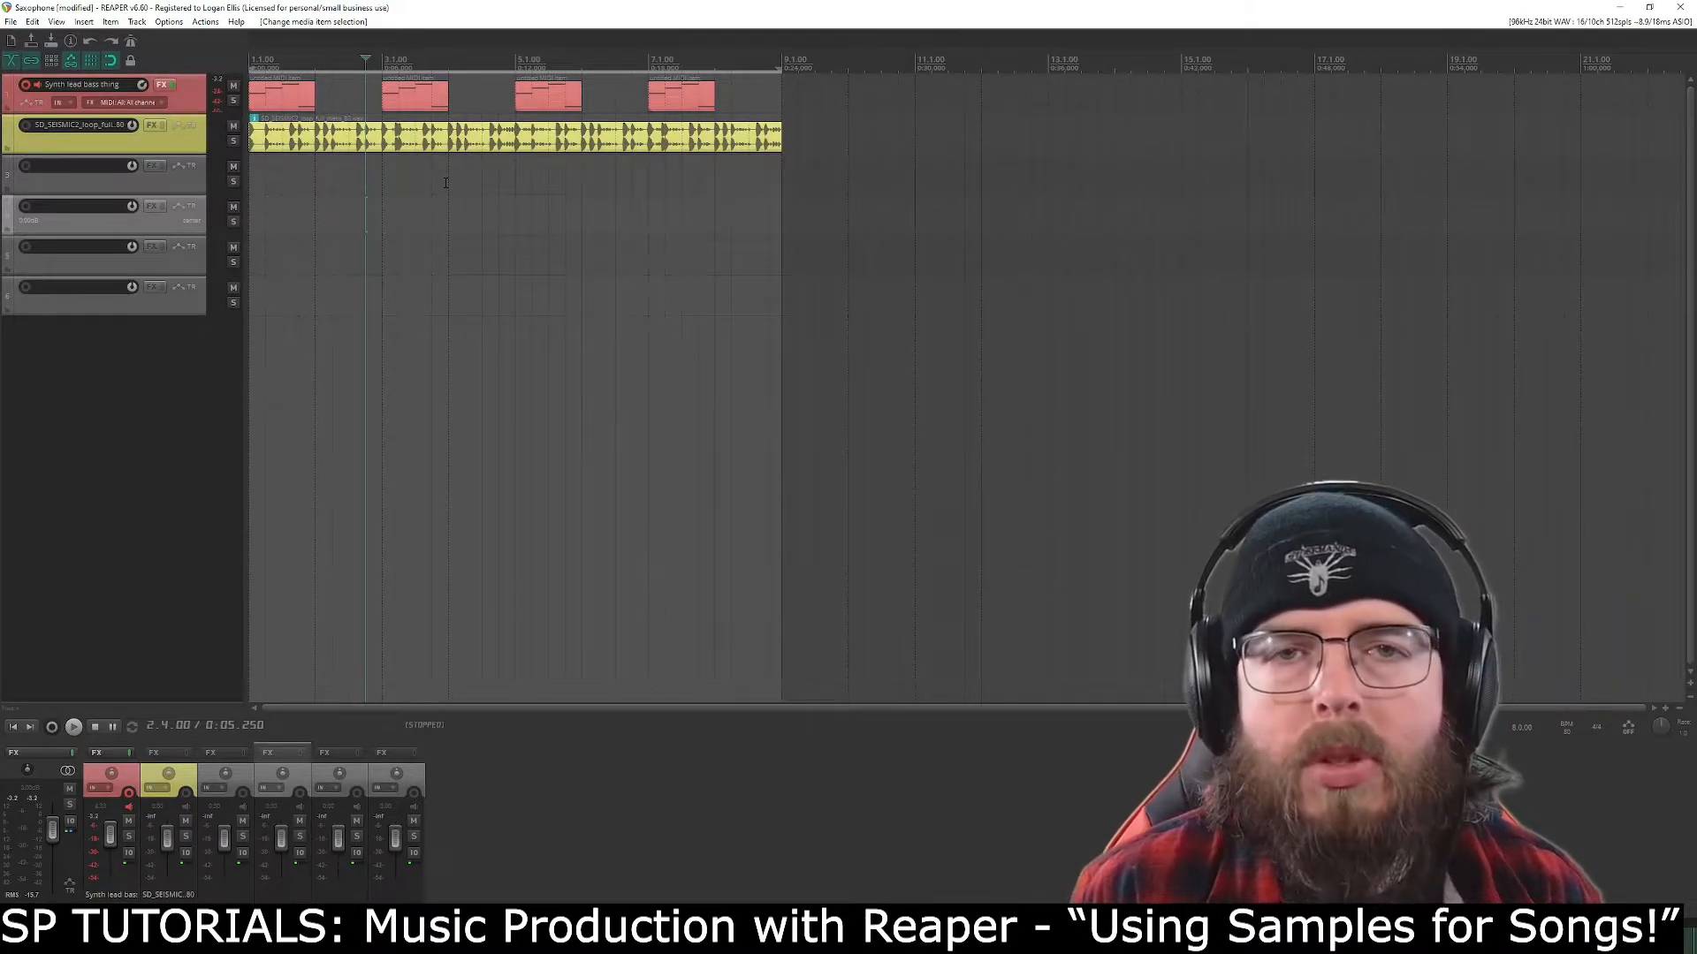
Disarm recording on the "Synth lead bass thing" track.
click(177, 105)
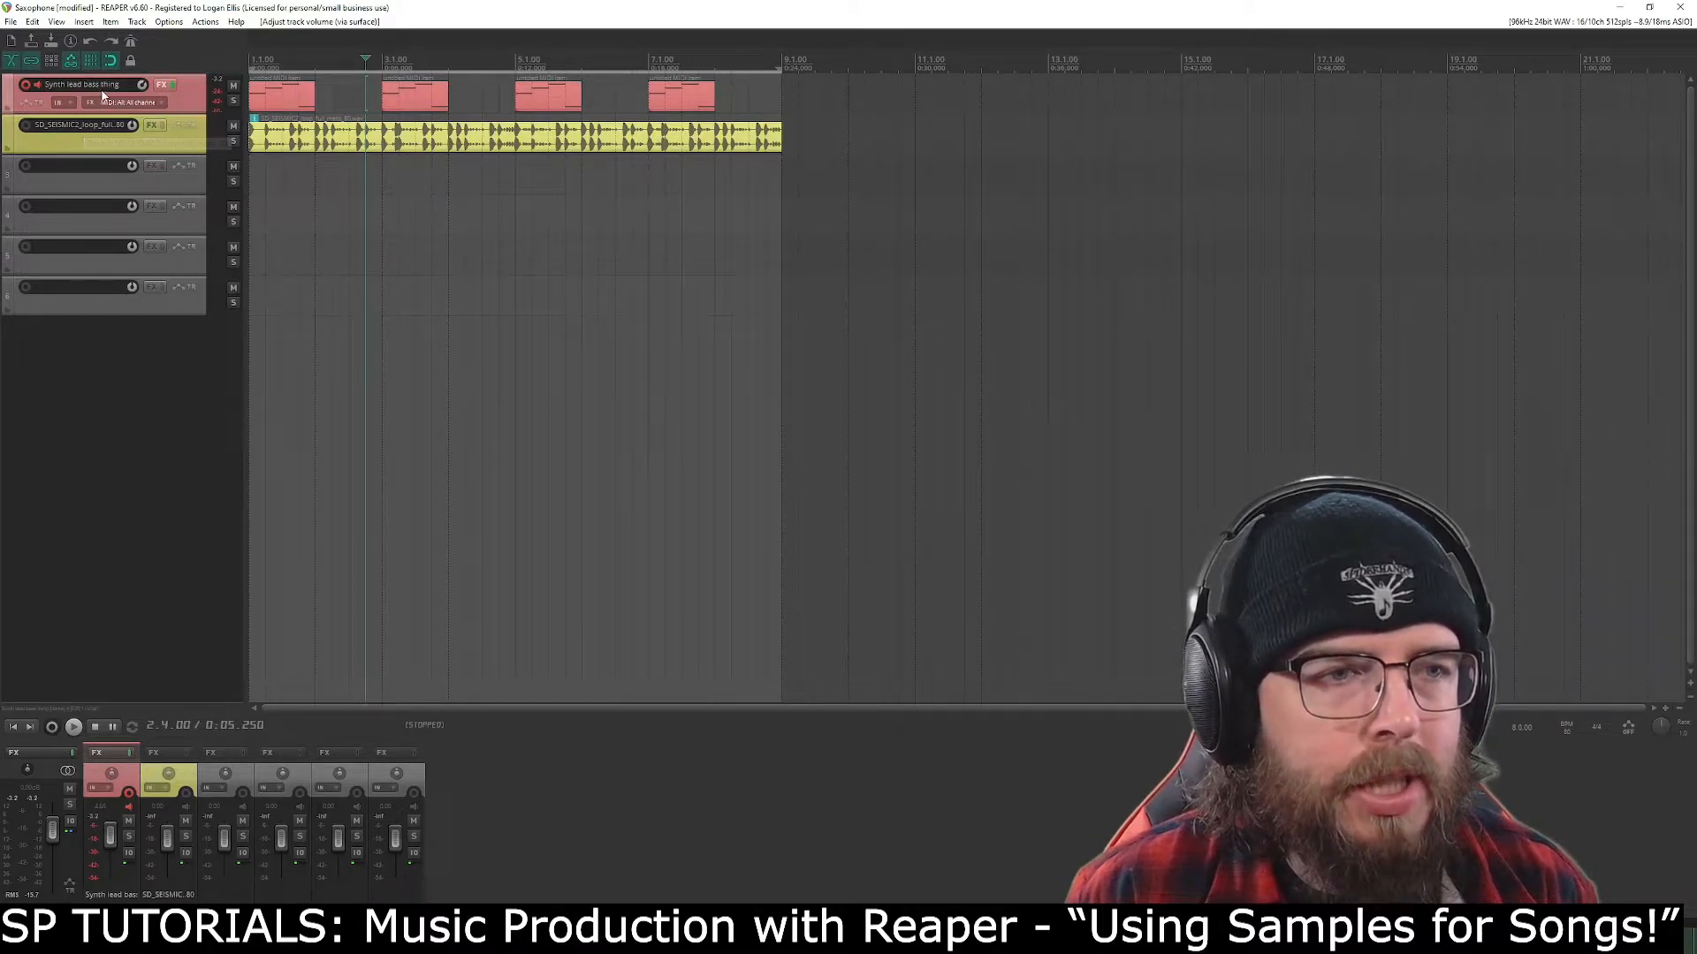
click(25, 85)
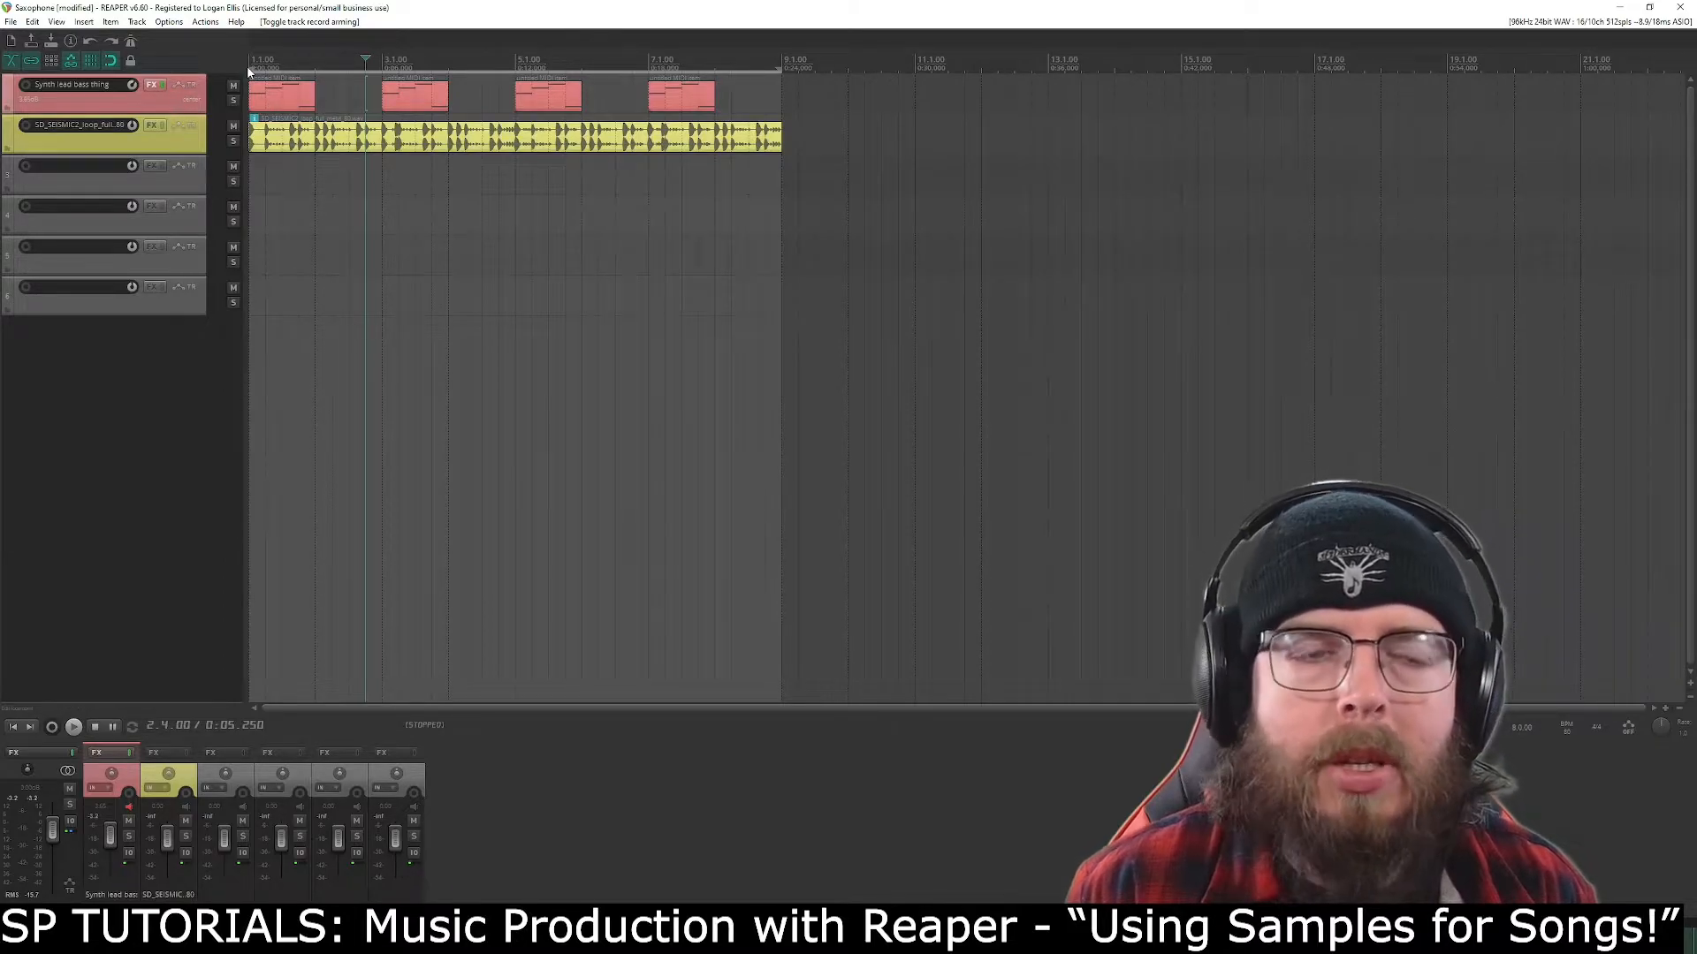
Play the project from the start and slightly lower the drum loop track's volume in the mixer.
key(Home)
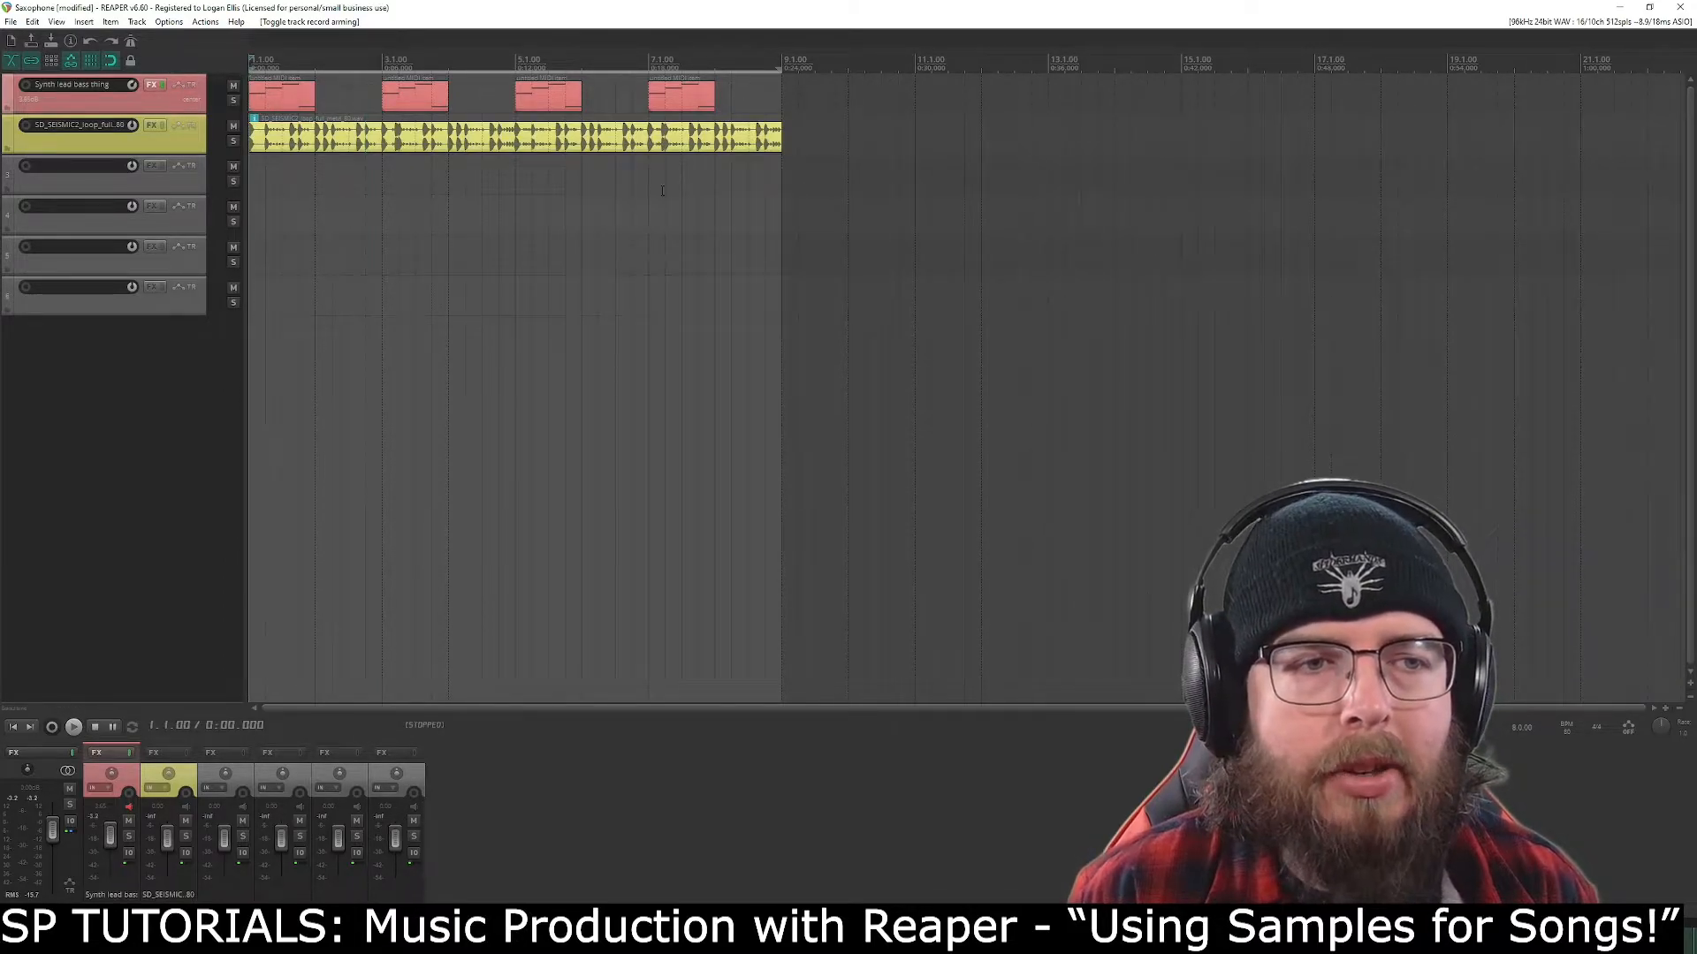
key(space)
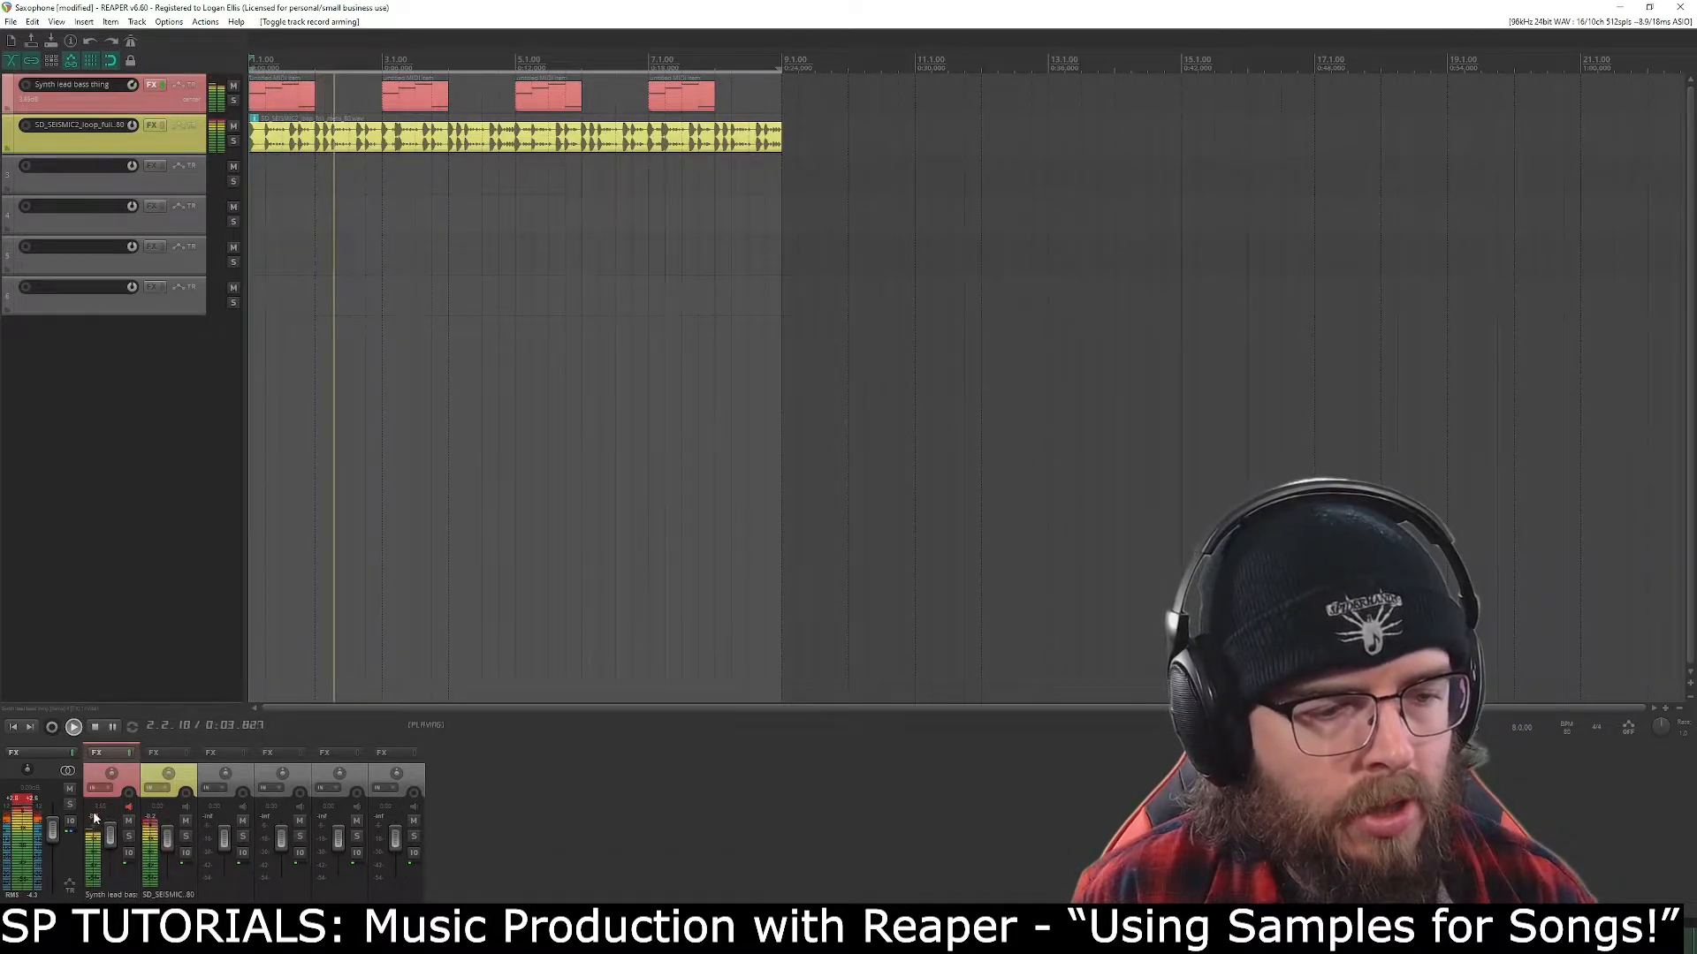
drag(167, 842, 166, 844)
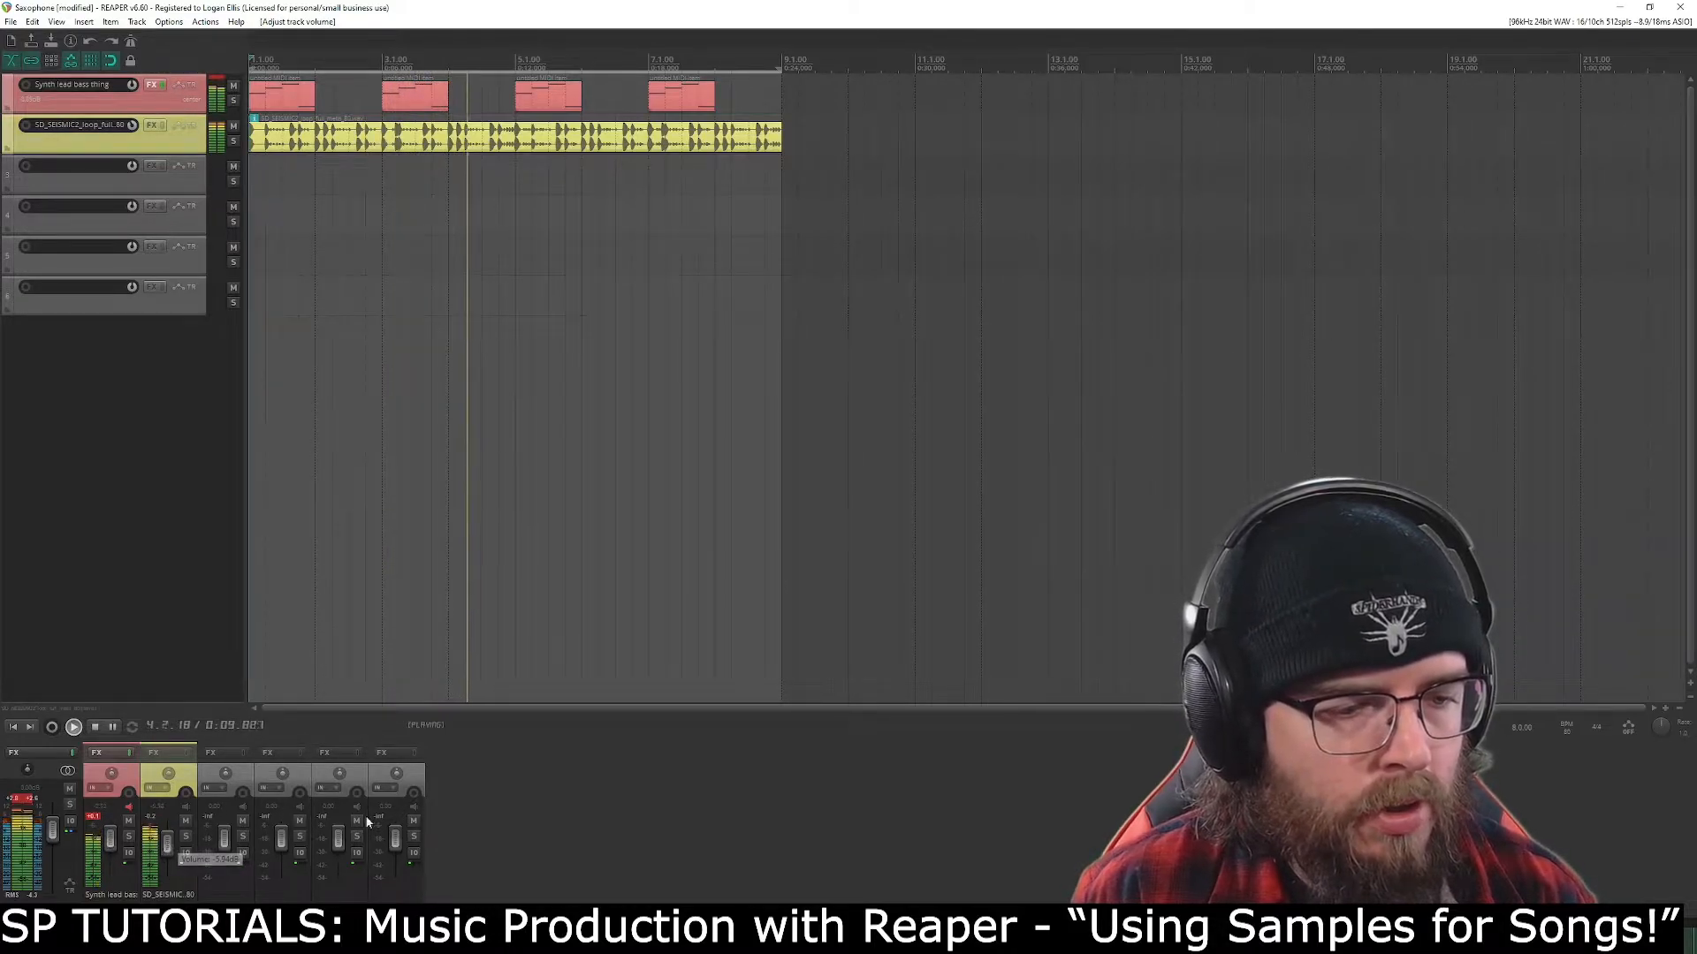
Reset the synth track's peak reading and fine-tune the drum loop track's volume to about -6.8 dB during playback, stopping at the end.
click(473, 826)
click(95, 818)
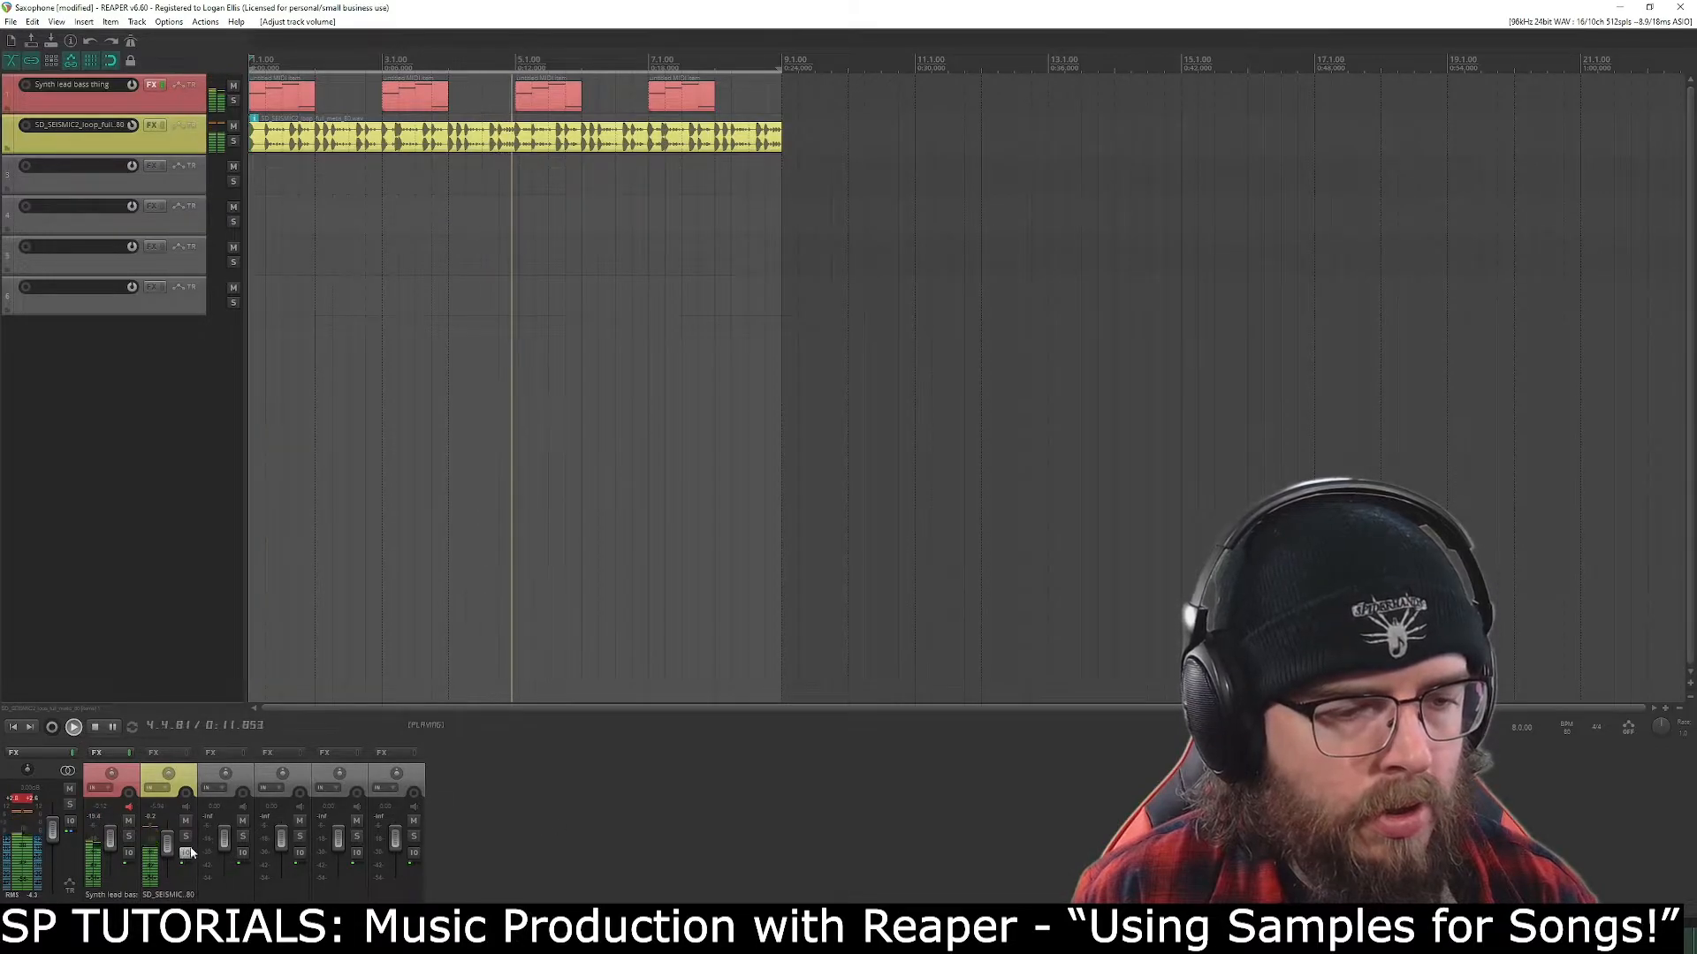
mouse_move(166, 851)
mouse_down()
mouse_move(165, 878)
mouse_move(168, 852)
mouse_up()
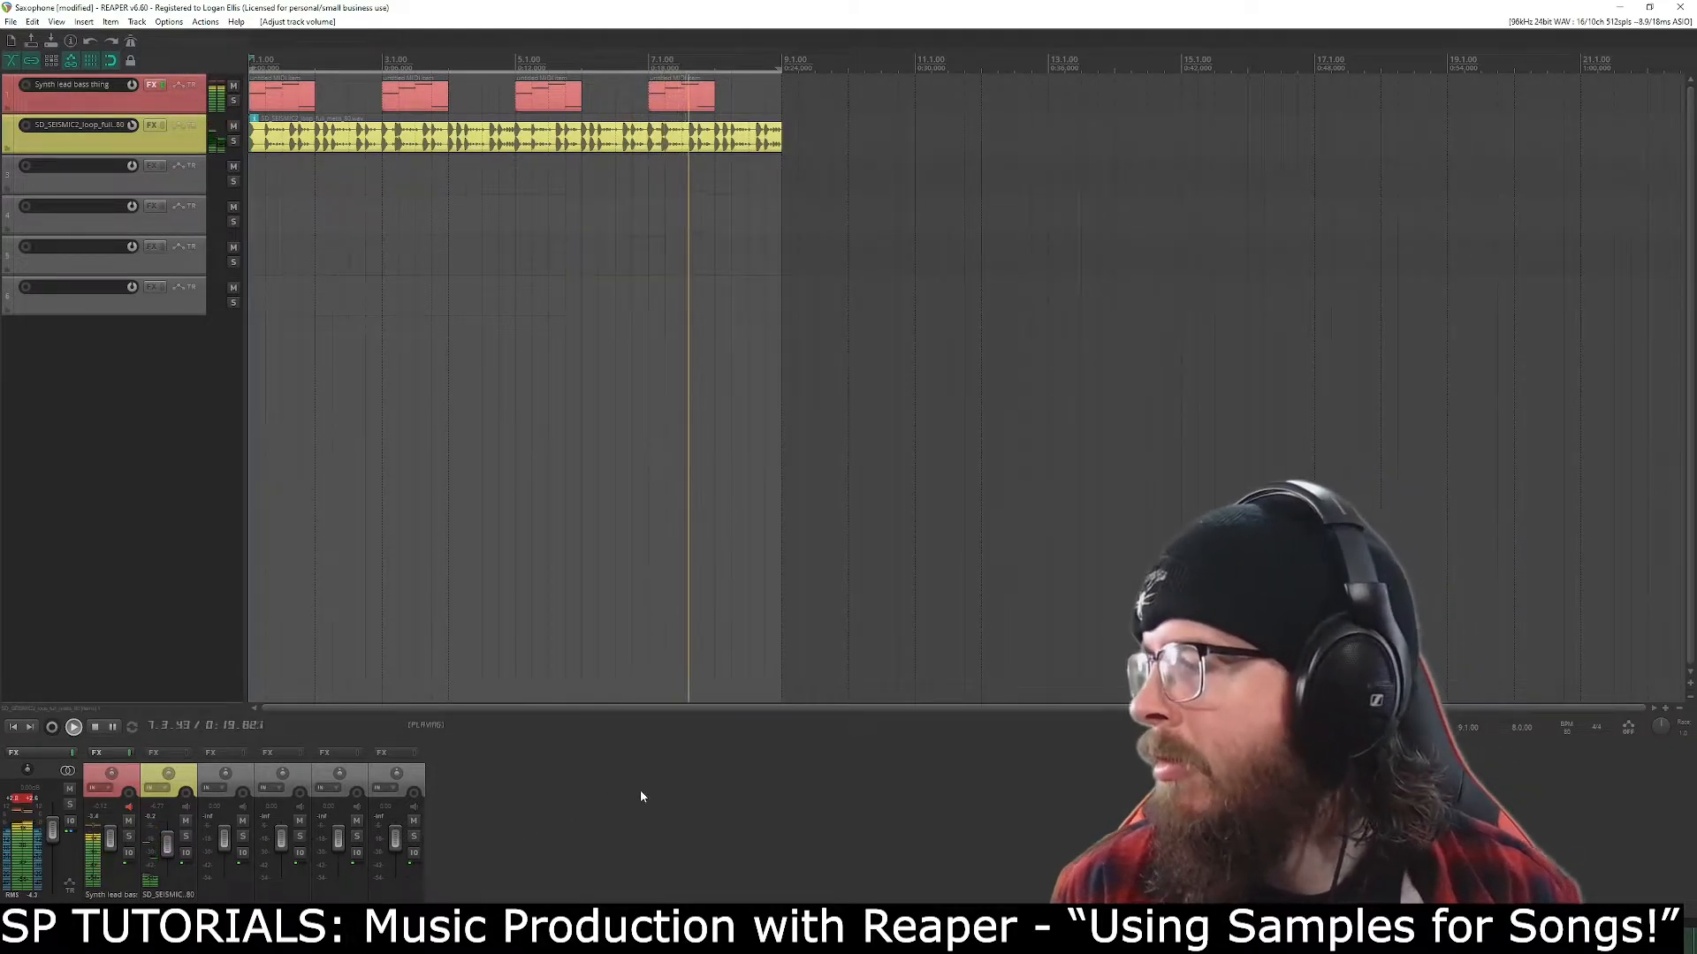
click(22, 810)
key(space)
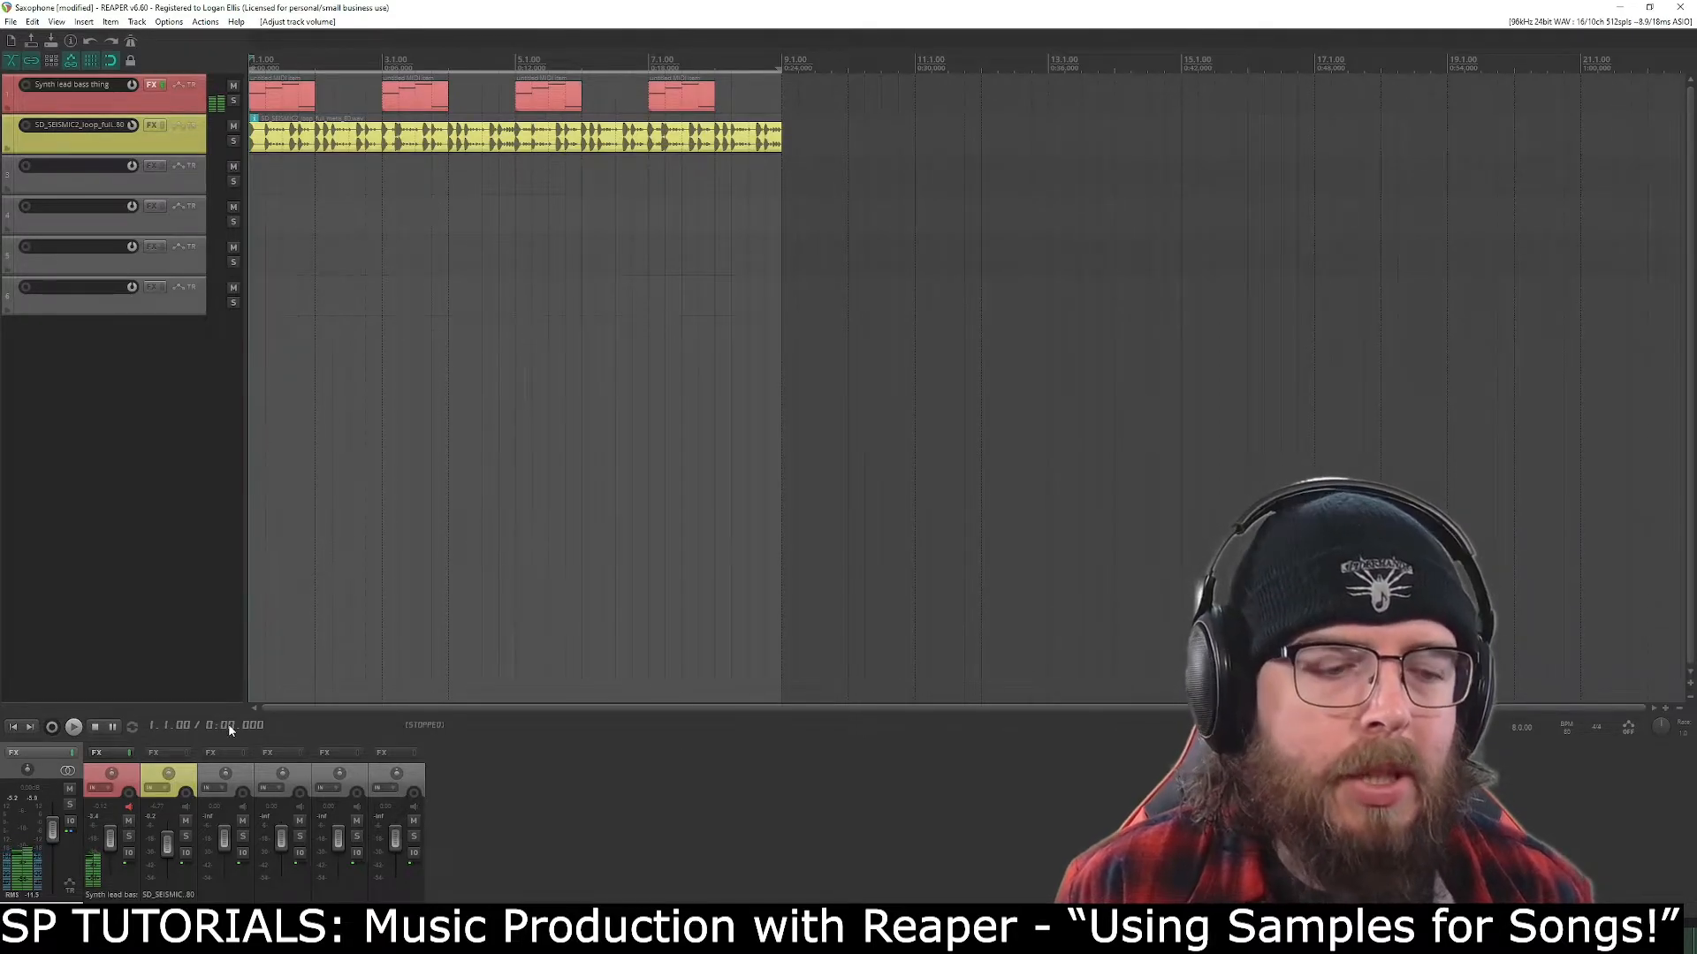
Switch to File Explorer, return to the Samples Stuff folder and look through the available sample packs.
key(alt+Tab)
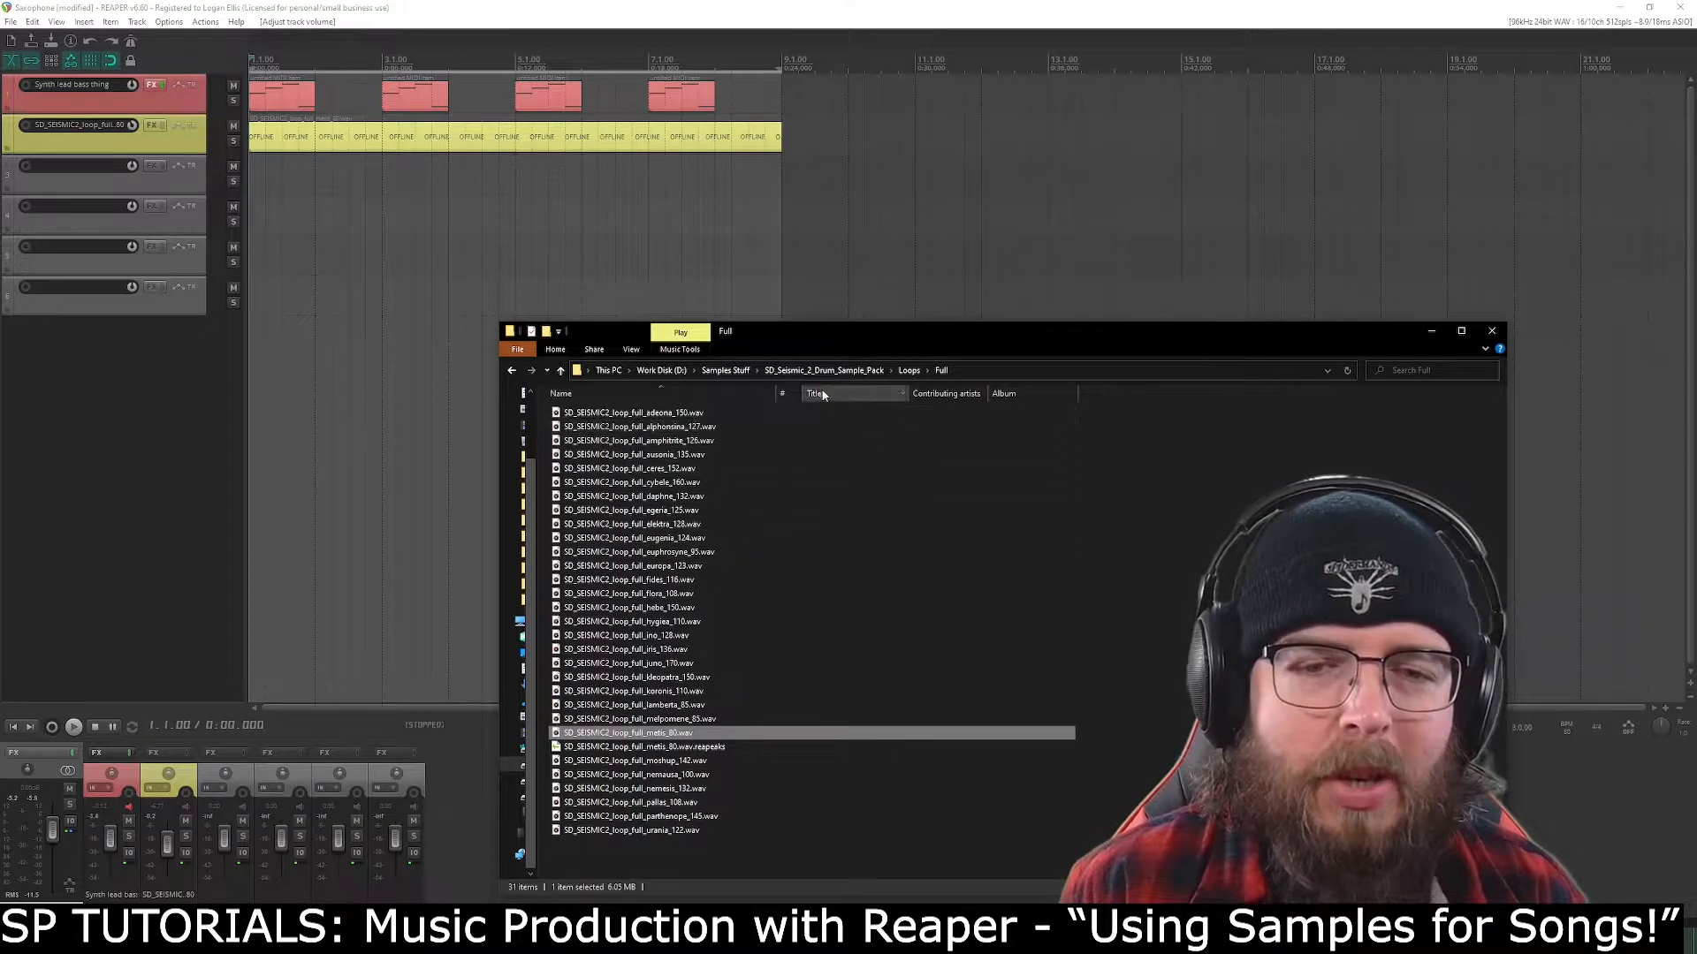
click(725, 371)
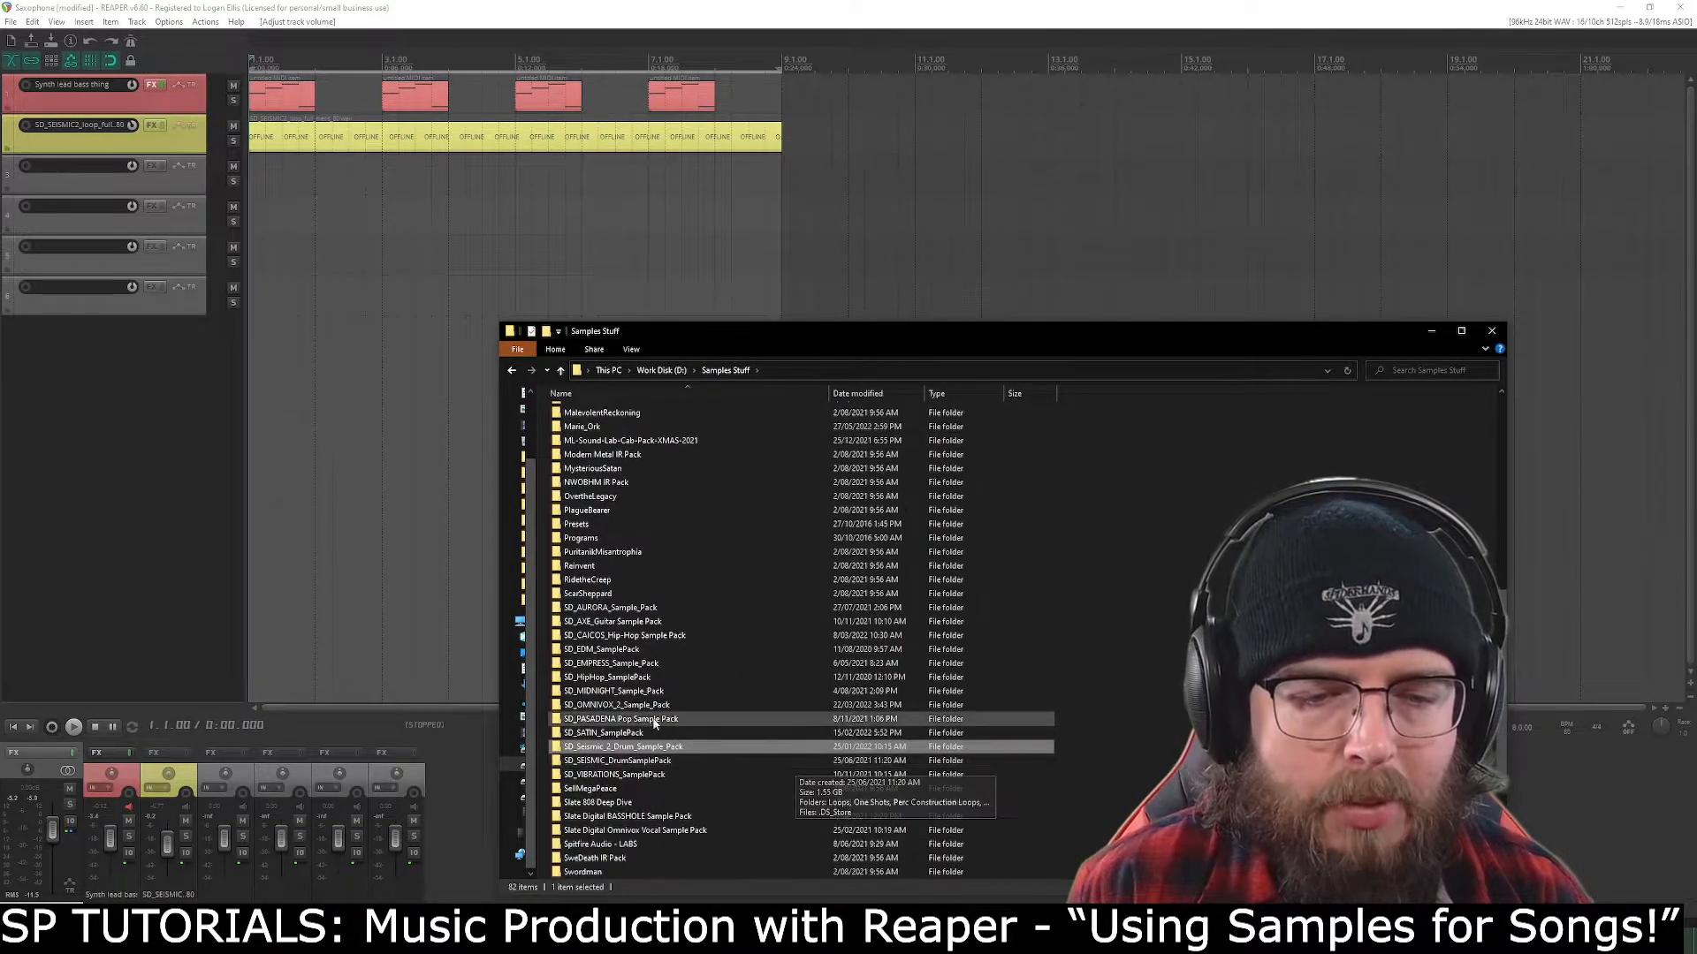
click(646, 761)
scroll(697, 714, up, 1)
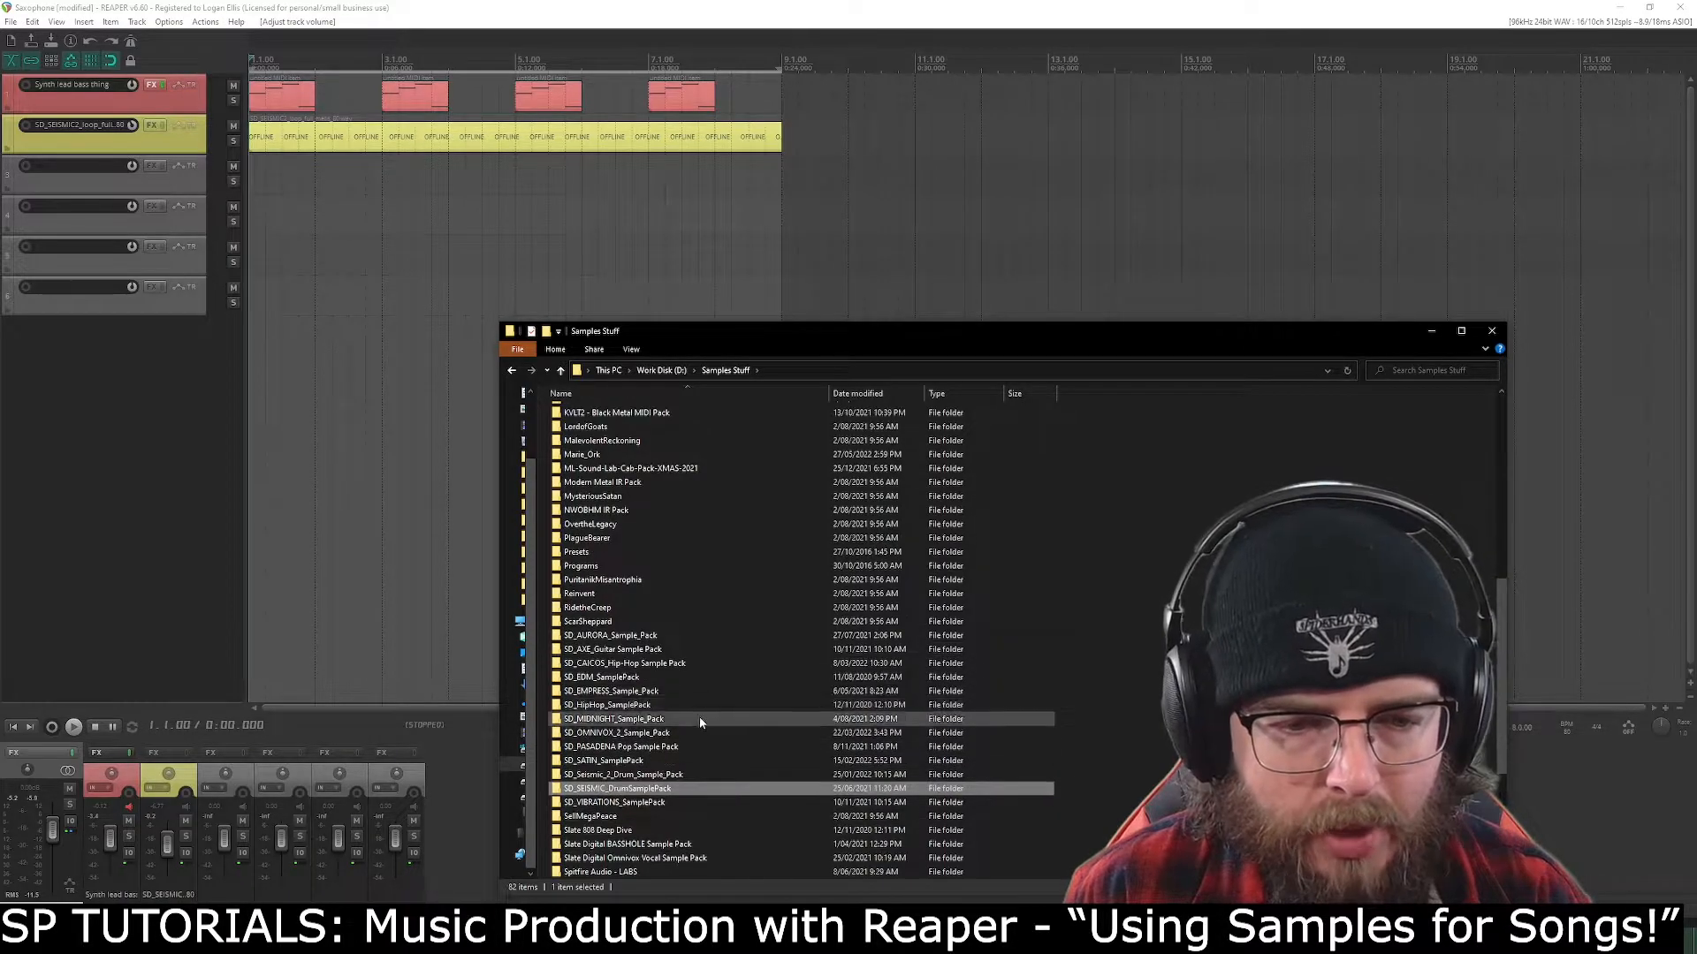
scroll(703, 729, up, 1)
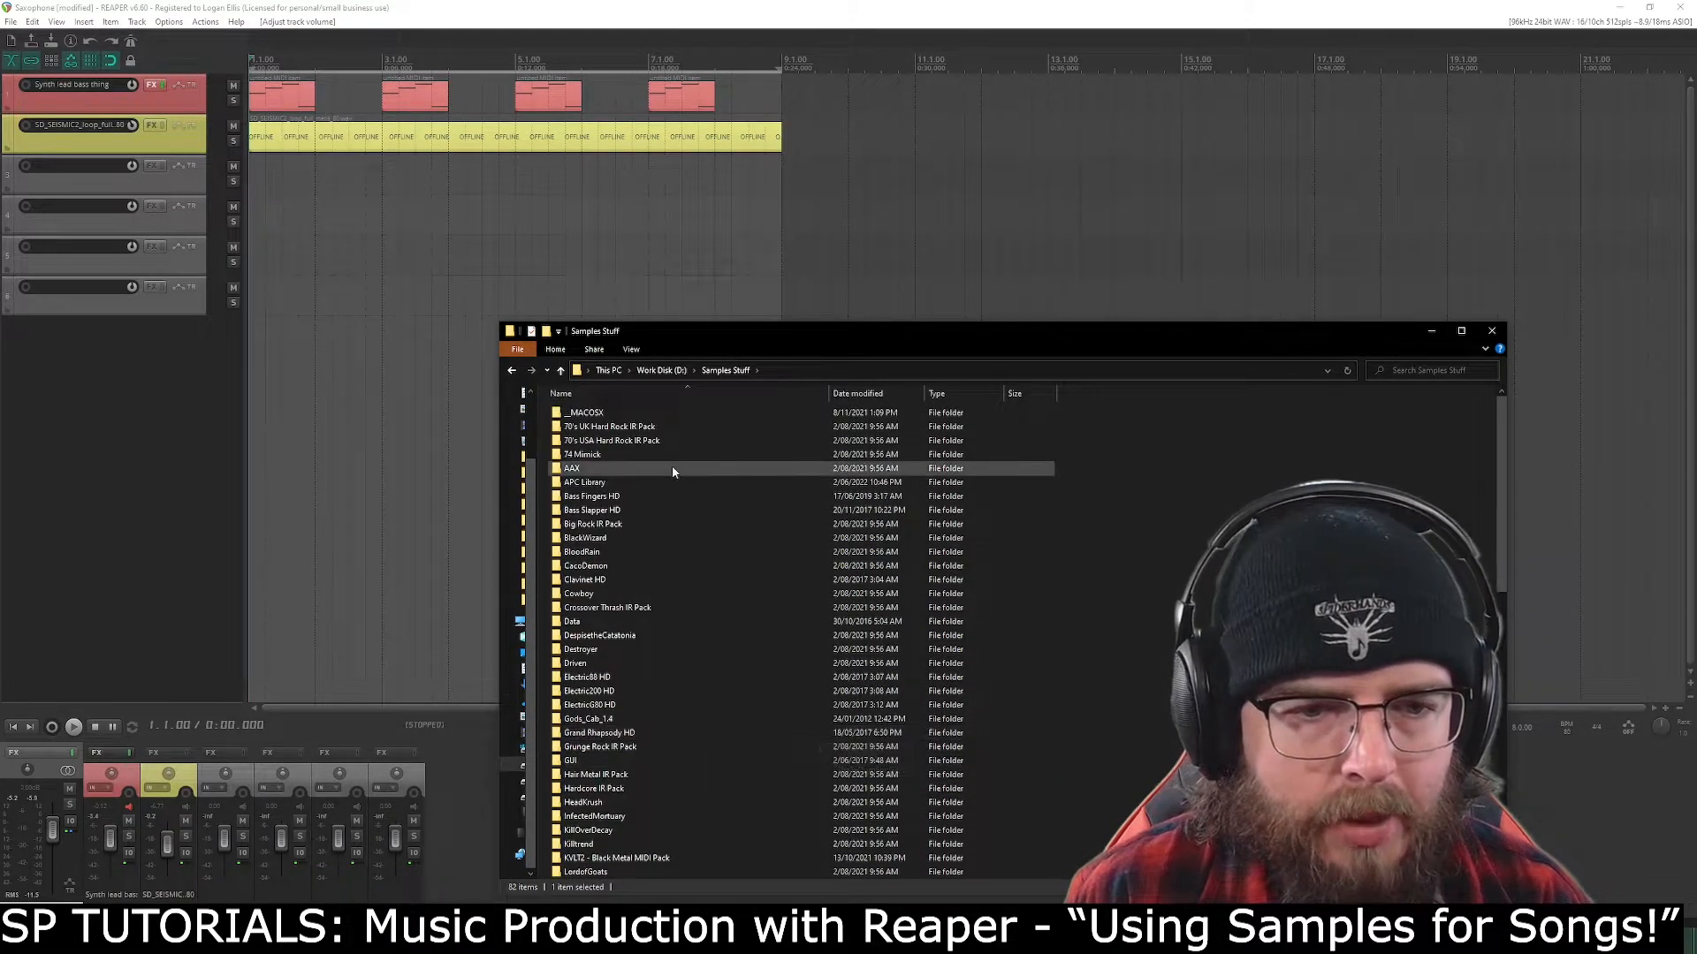
scroll(702, 502, down, 5)
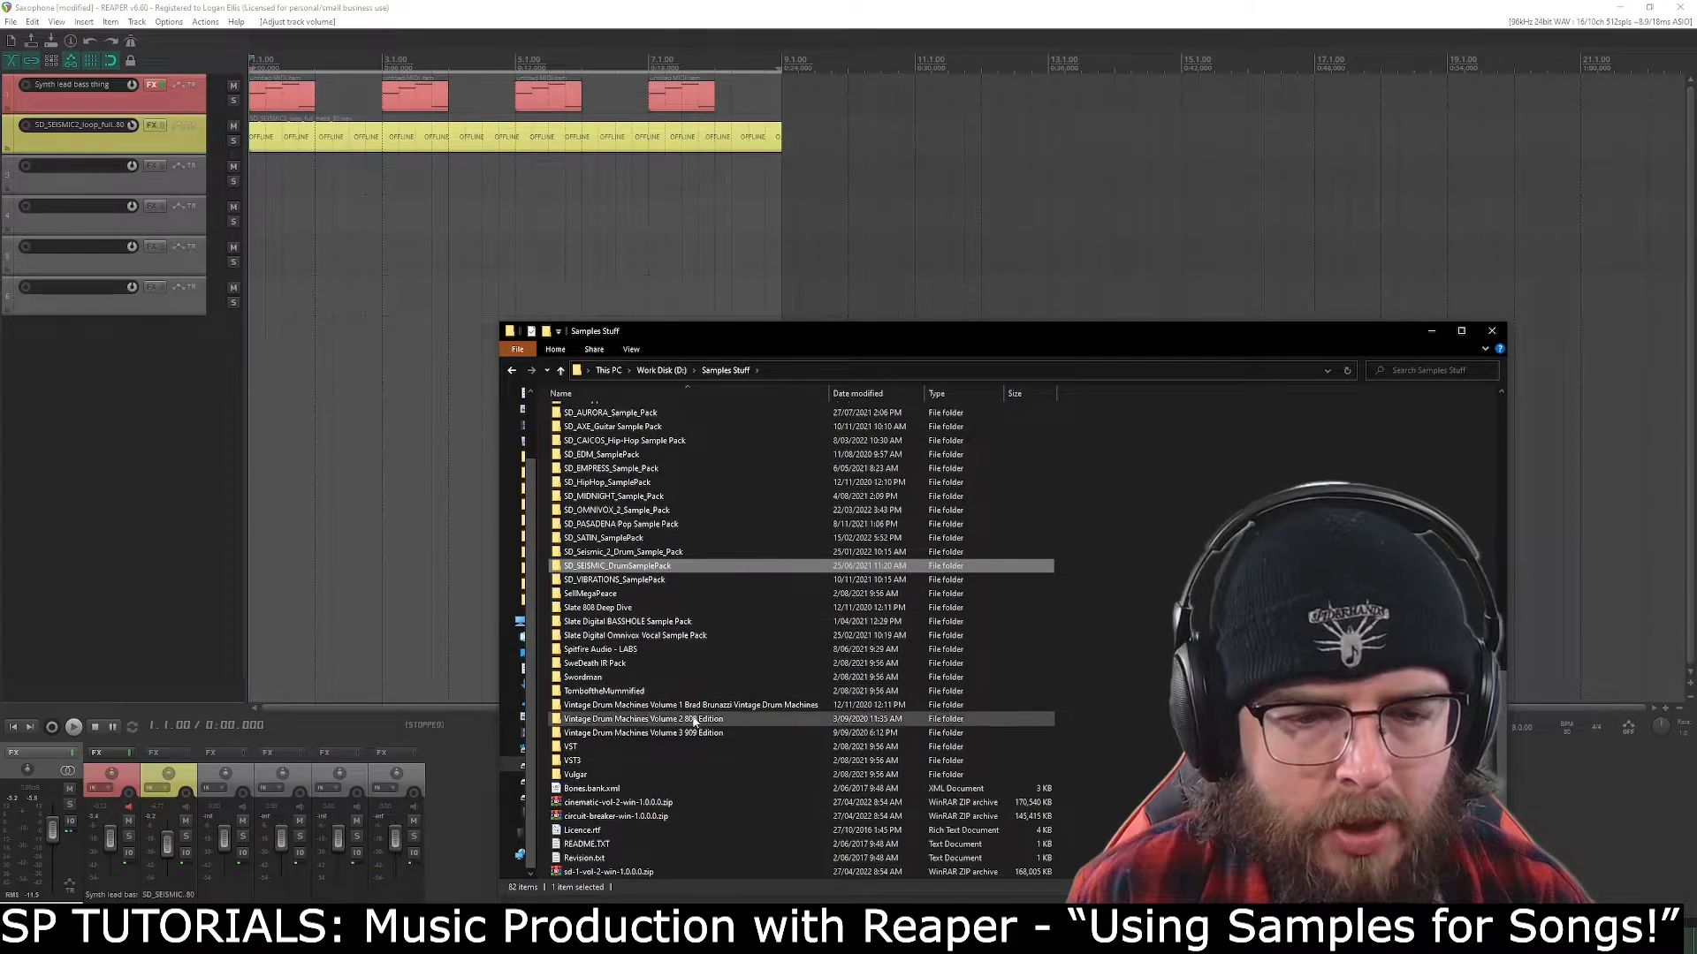
Check the Vintage Drum Machines Volume 2 808 Edition folder, and open the 808 Loops folder of the Slate Digital BASSHOLE Sample Pack.
double_click(691, 714)
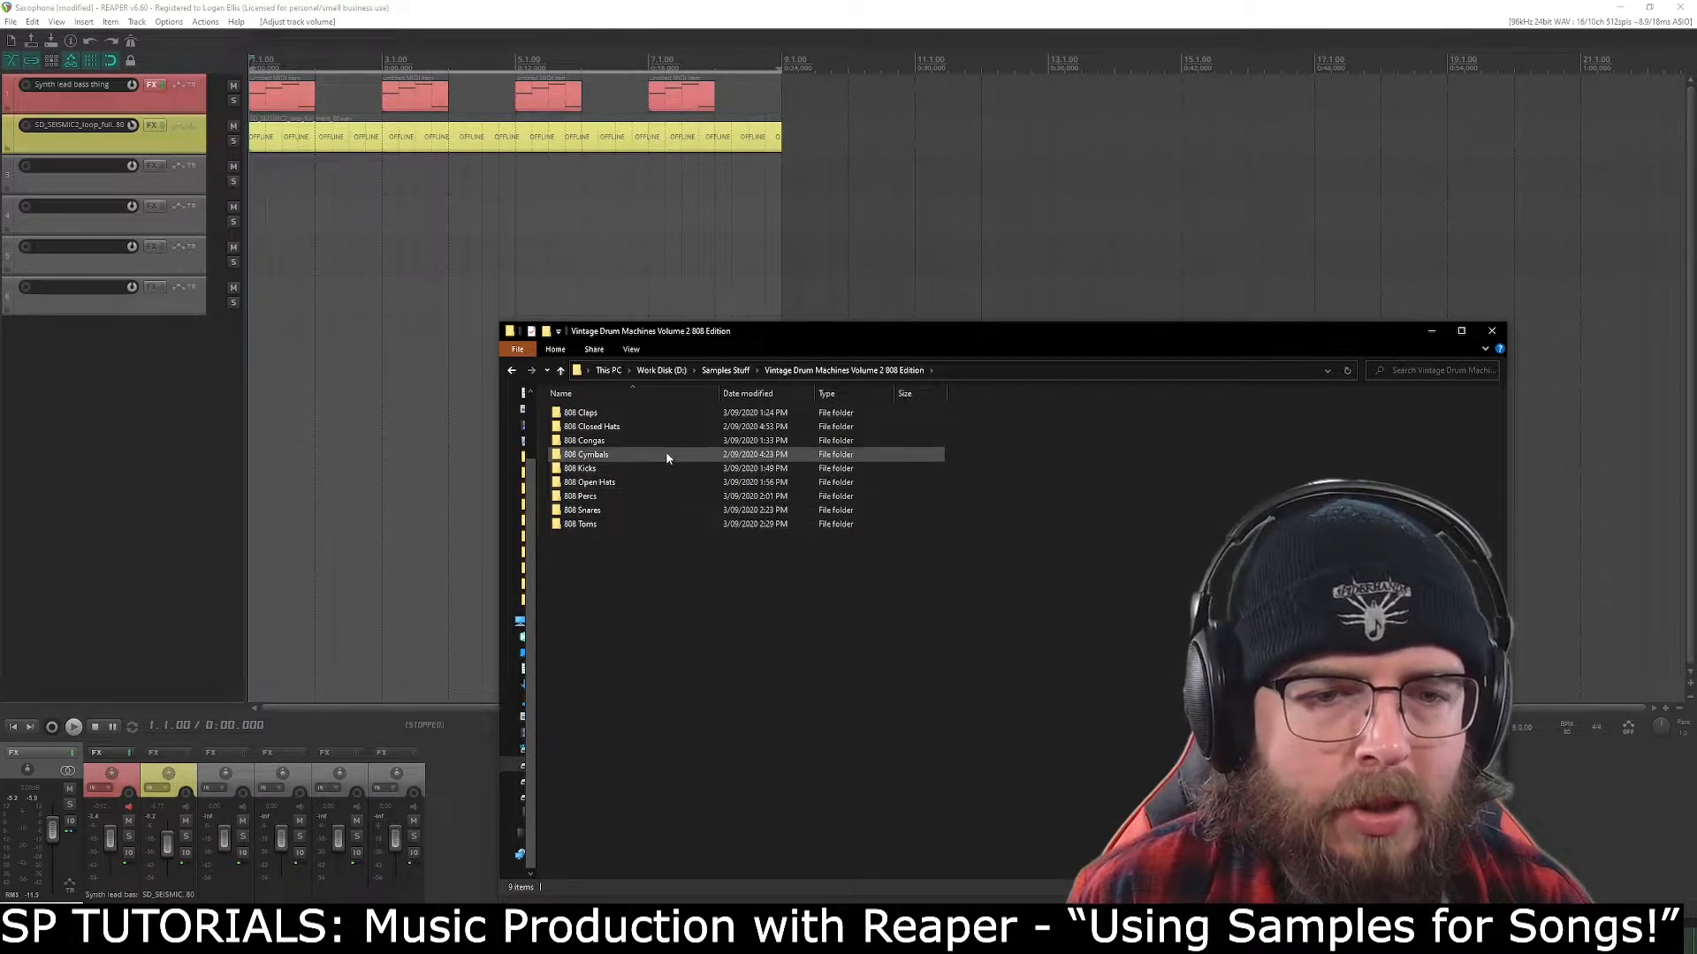
click(513, 370)
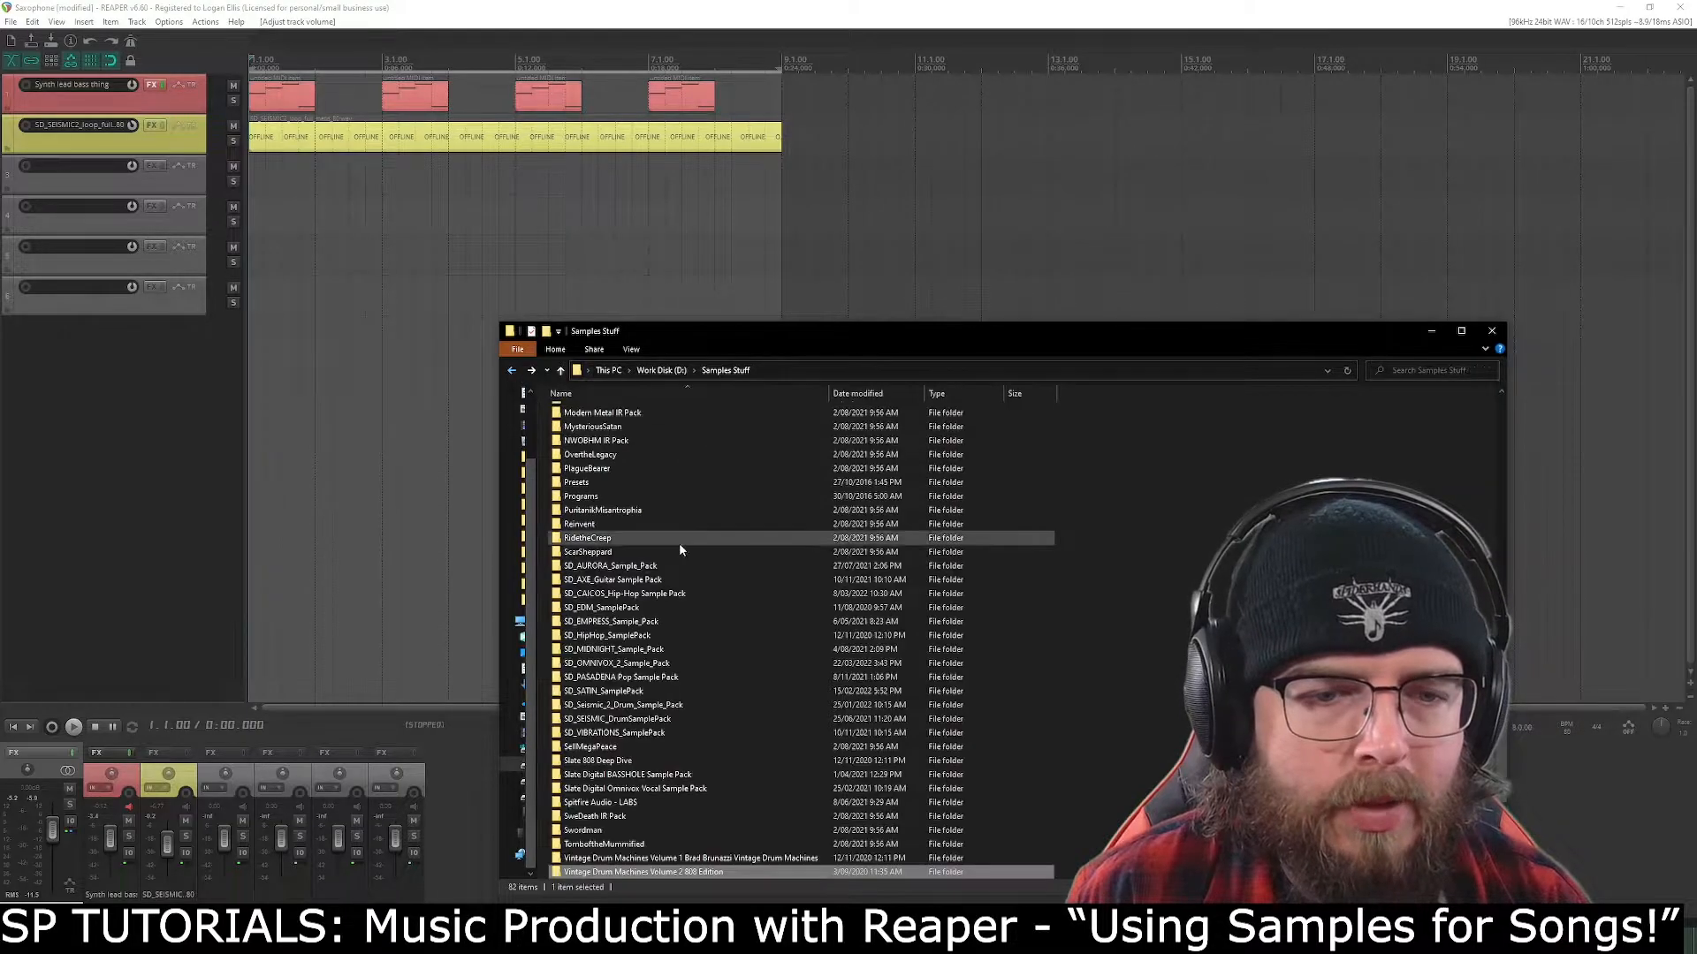
scroll(733, 594, down, 4)
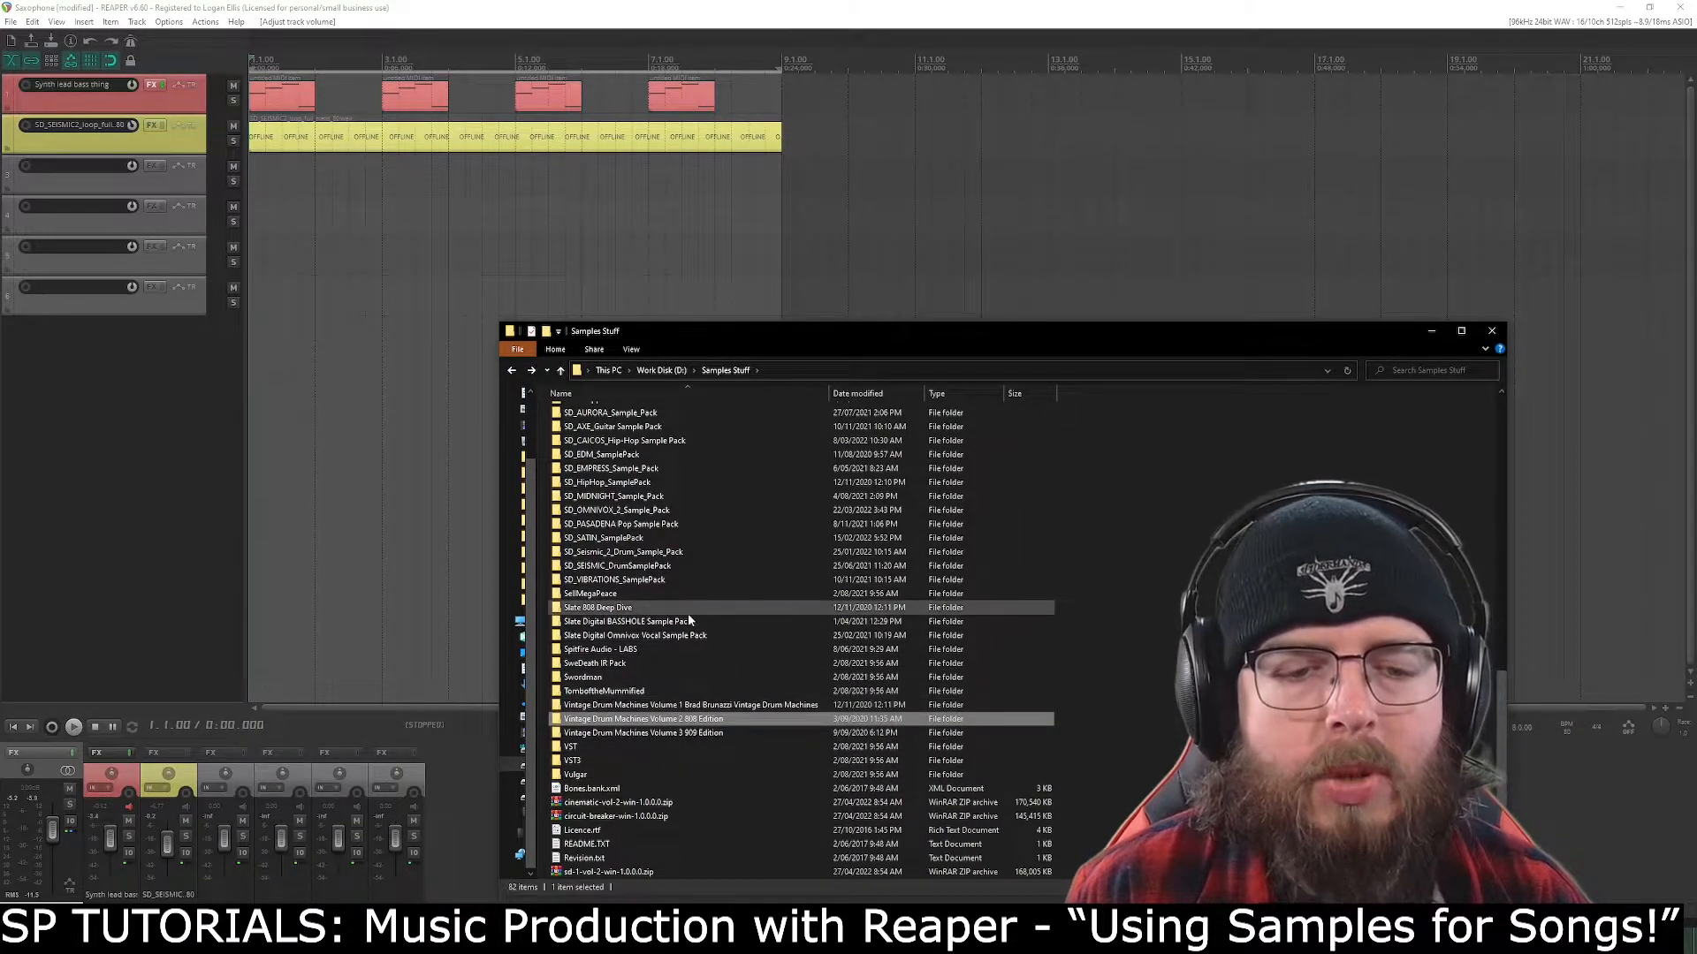
double_click(659, 622)
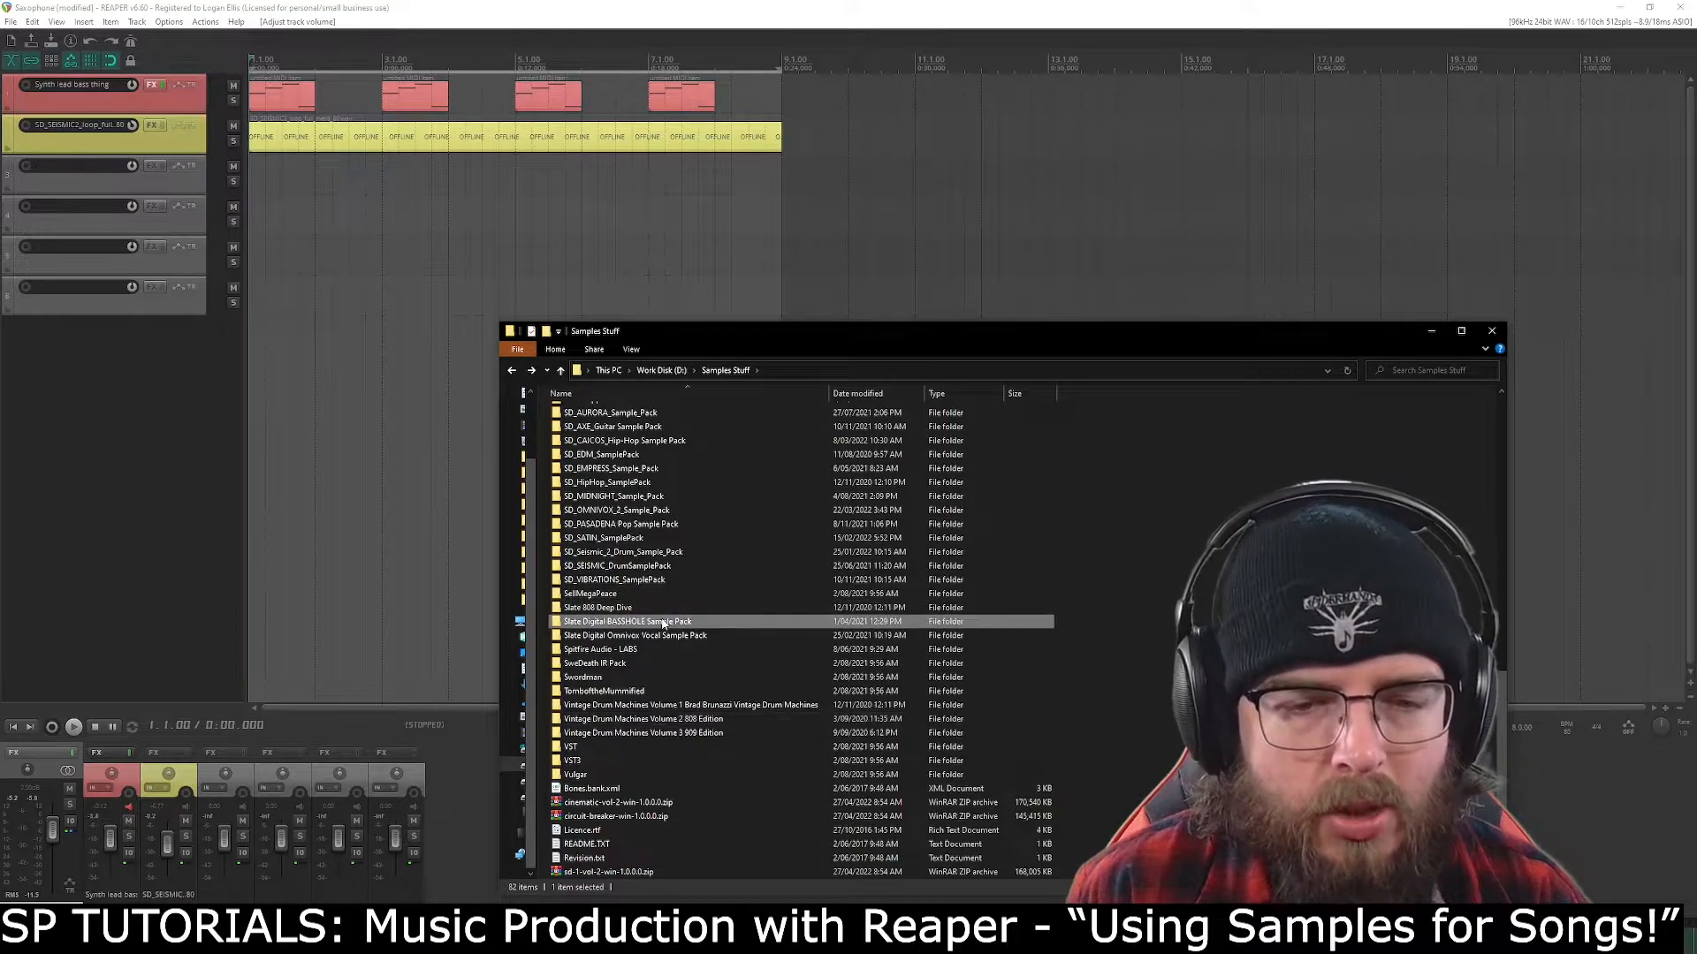
double_click(631, 413)
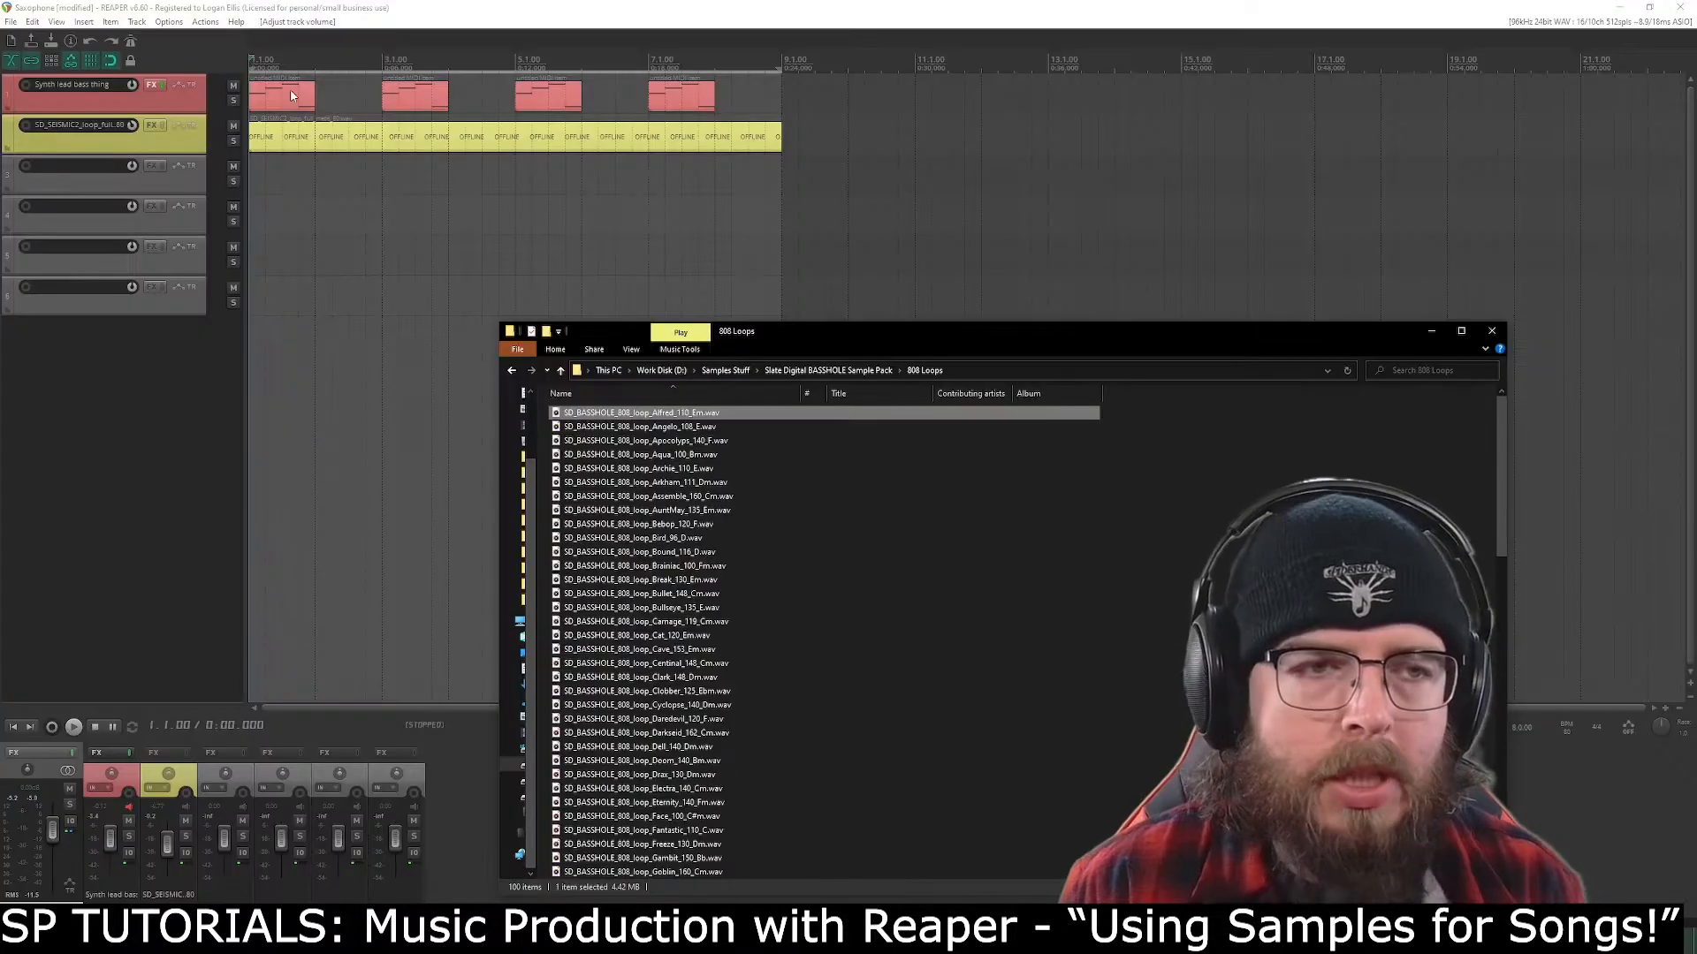
Switch back to REAPER, check the first note of the first synth MIDI item in the MIDI editor and close the editor.
key(alt+Tab)
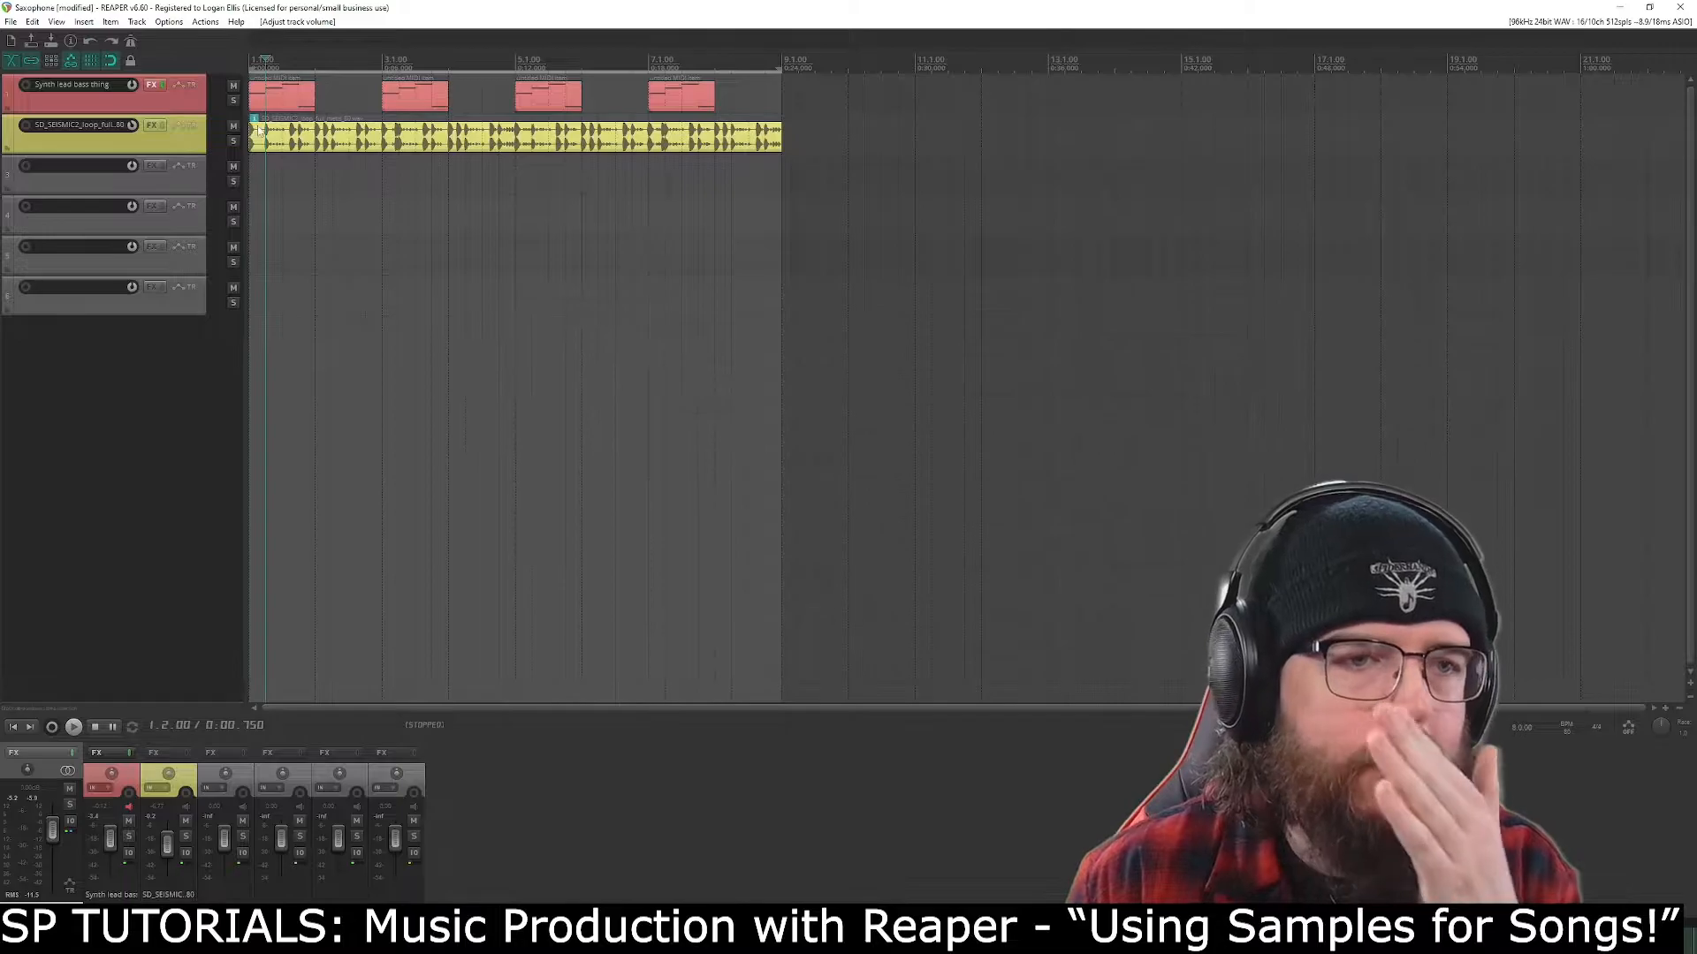
click(280, 97)
double_click(281, 102)
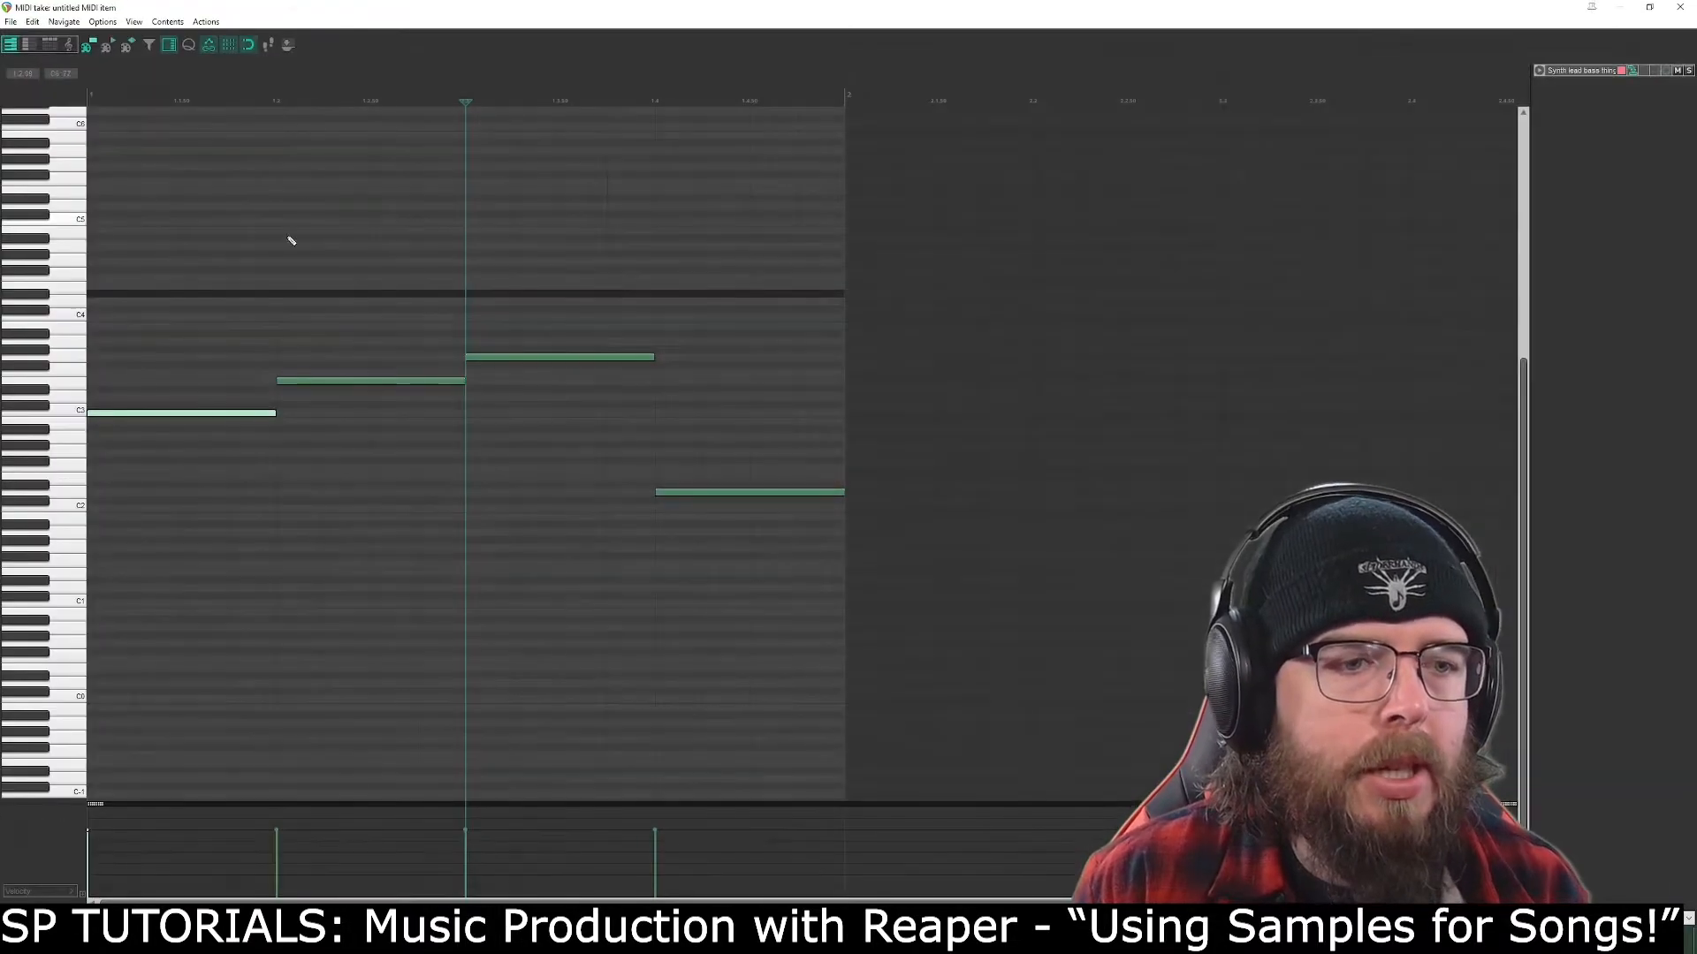
click(142, 414)
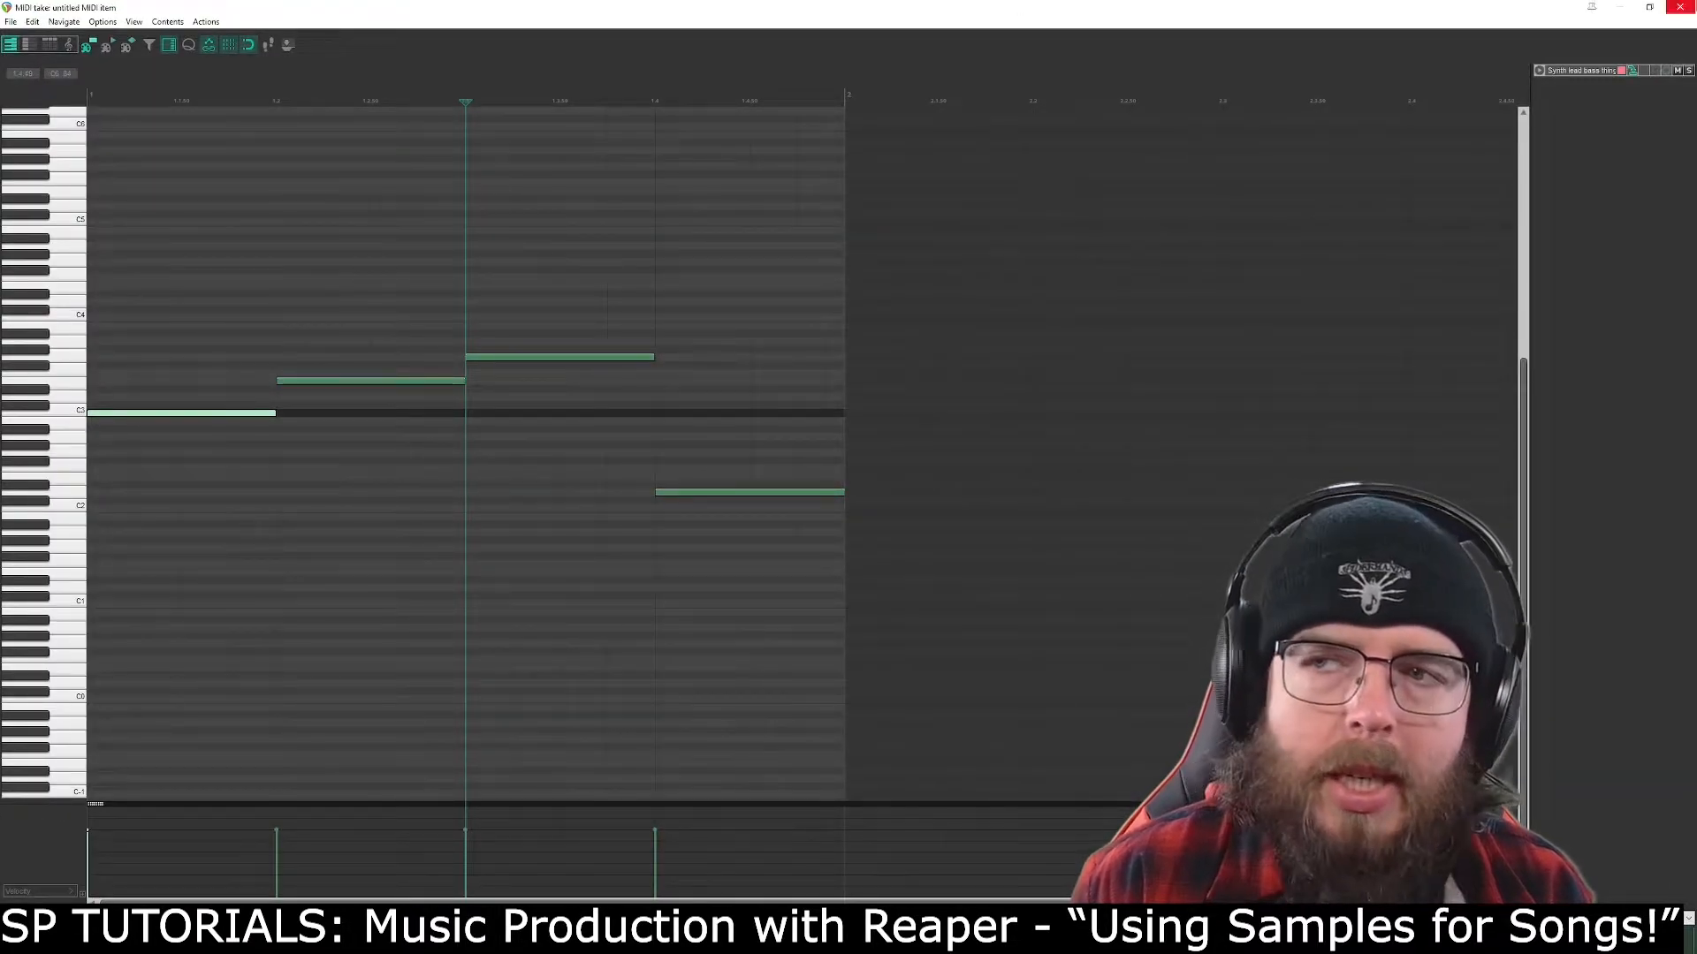
click(1682, 7)
Import SD_BASSHOLE_808_loop_Kole_95_C.wav from File Explorer onto the third track at the project start, adjusted to the project tempo.
key(alt+Tab)
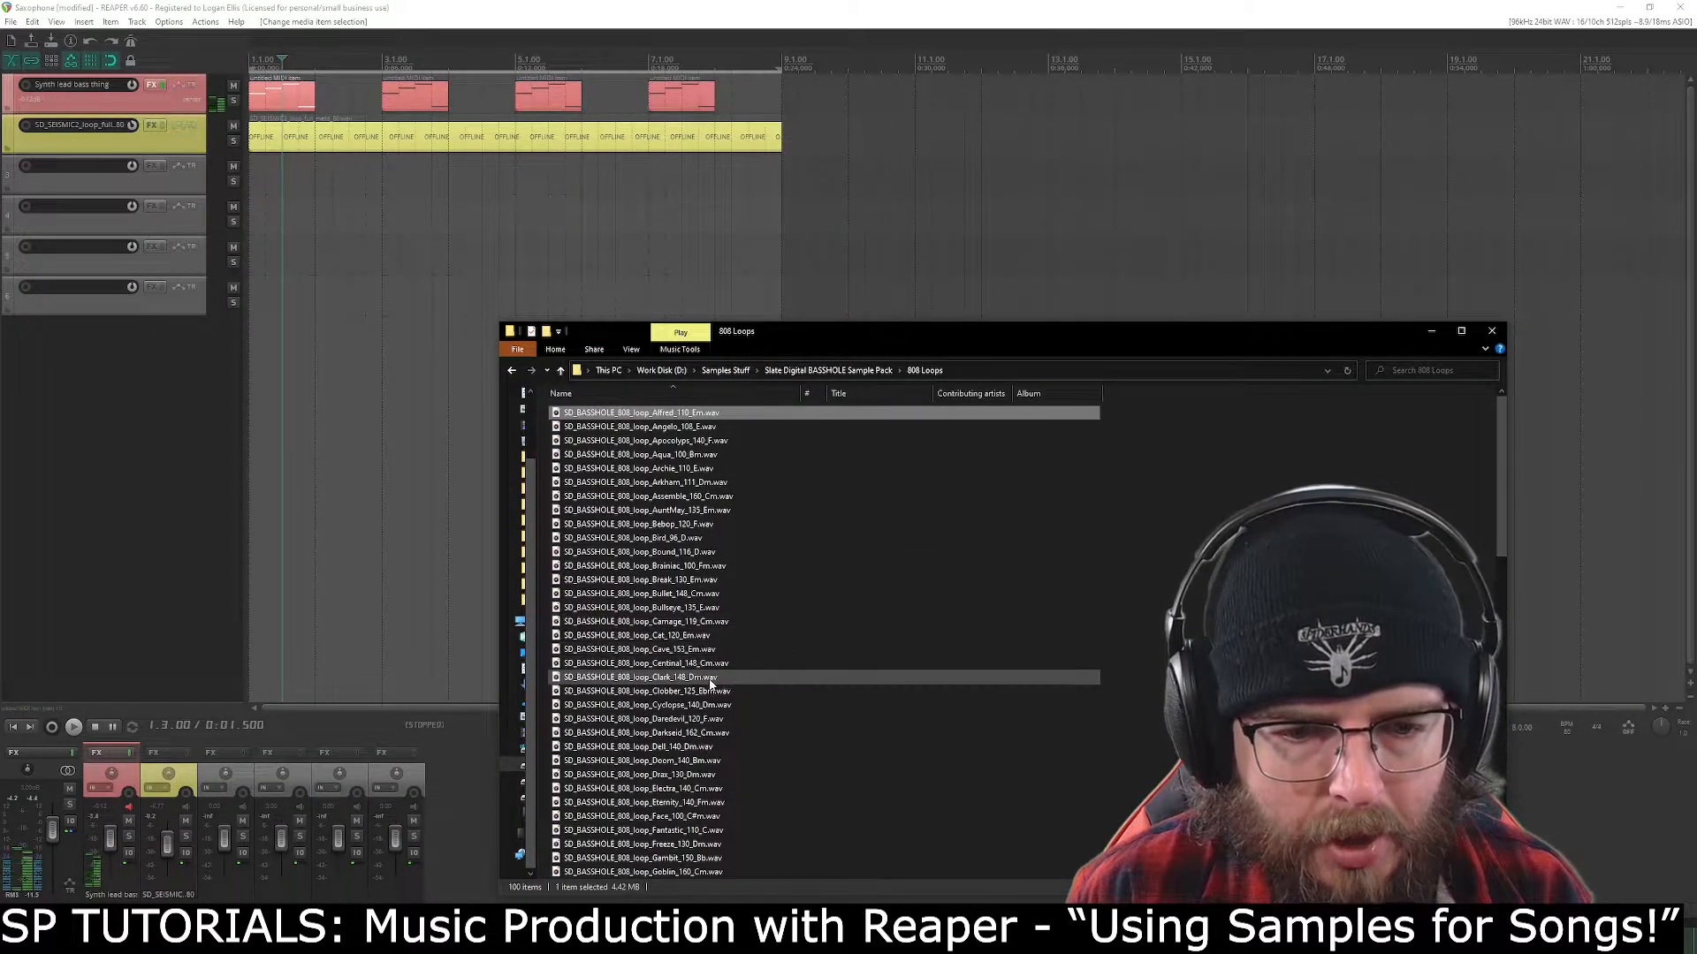
scroll(712, 681, down, 5)
scroll(758, 437, down, 14)
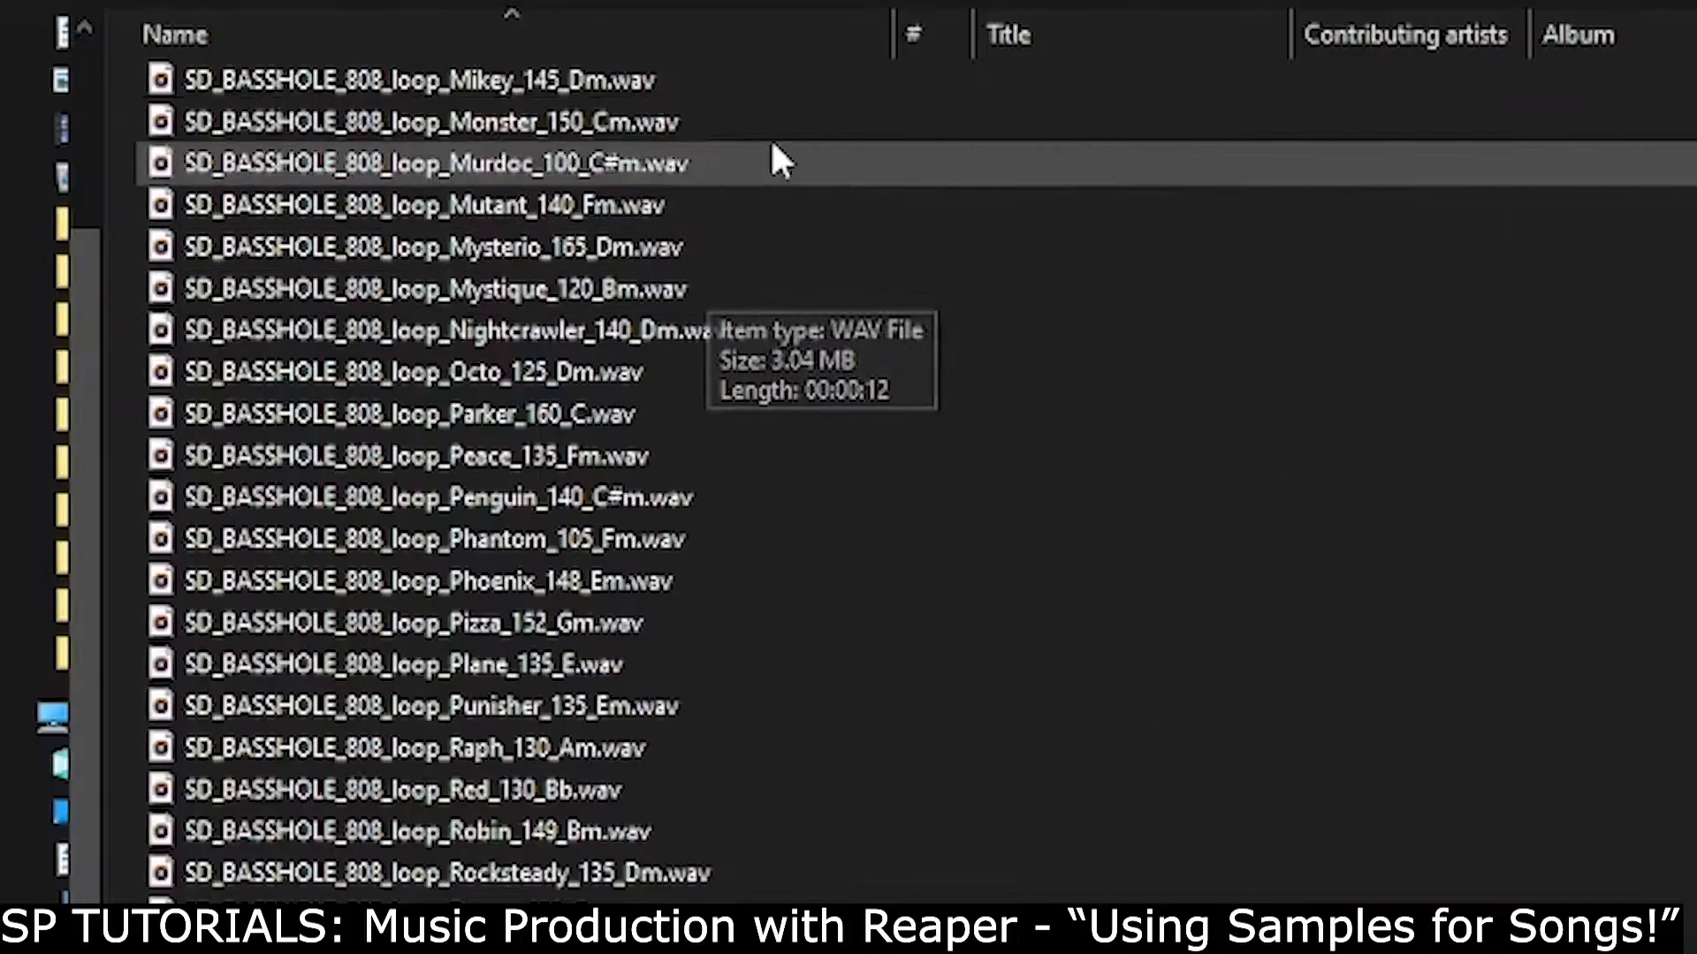
scroll(761, 428, up, 2)
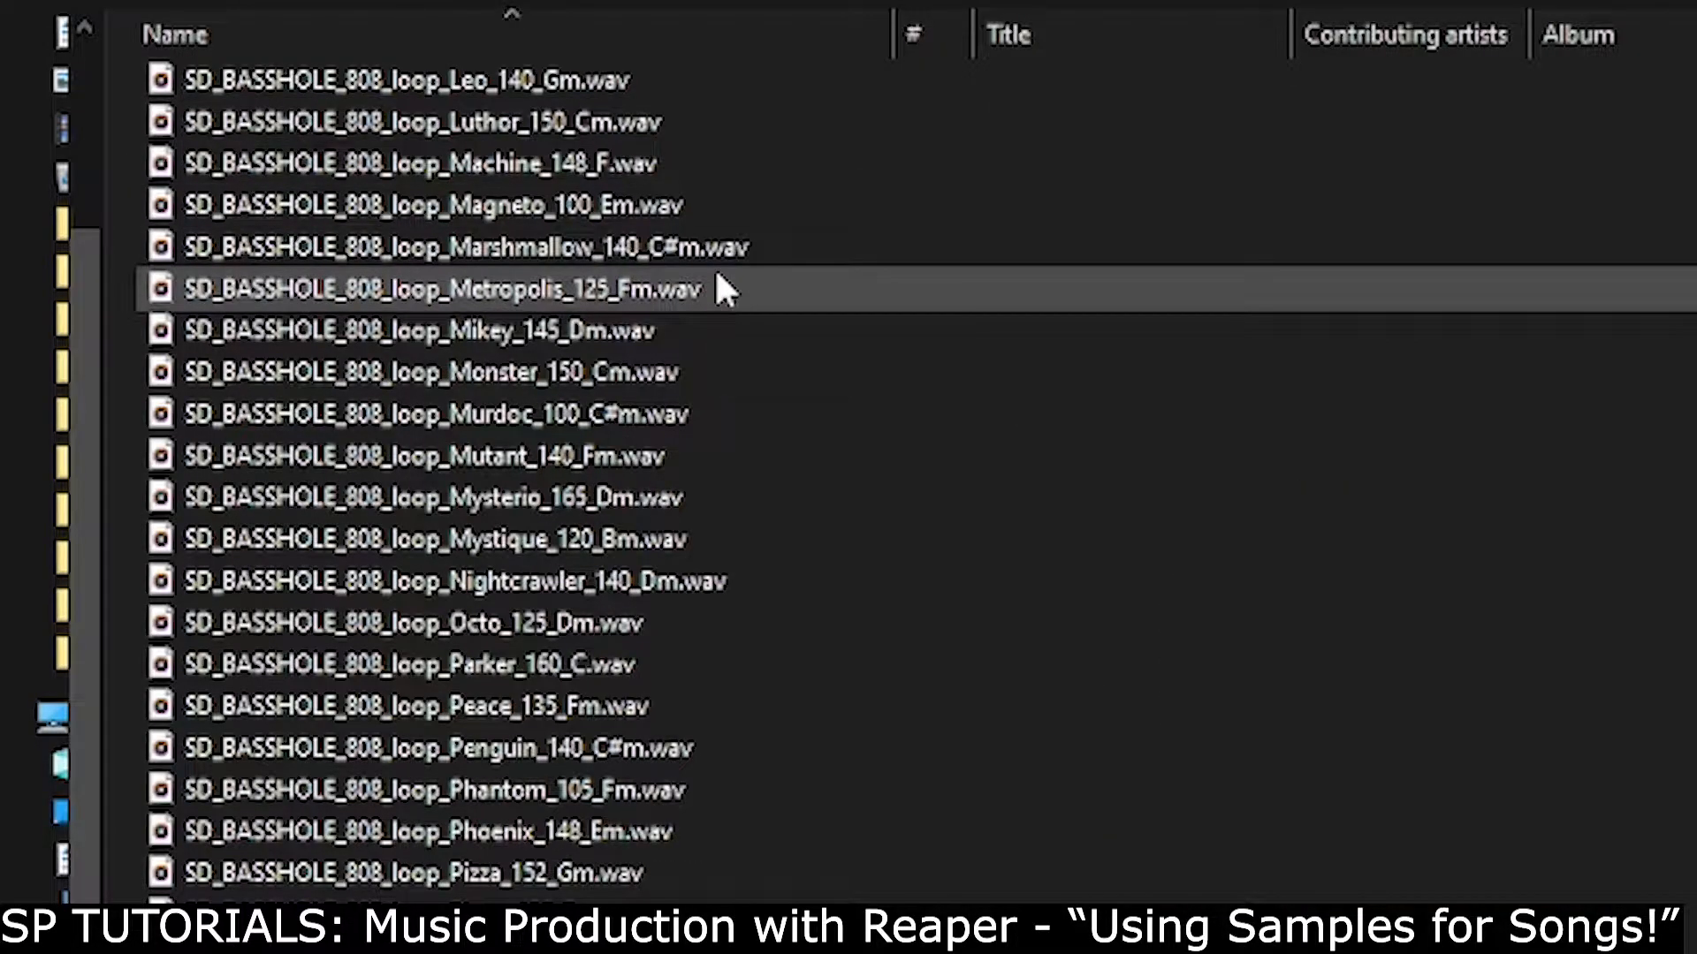
scroll(716, 274, up, 2)
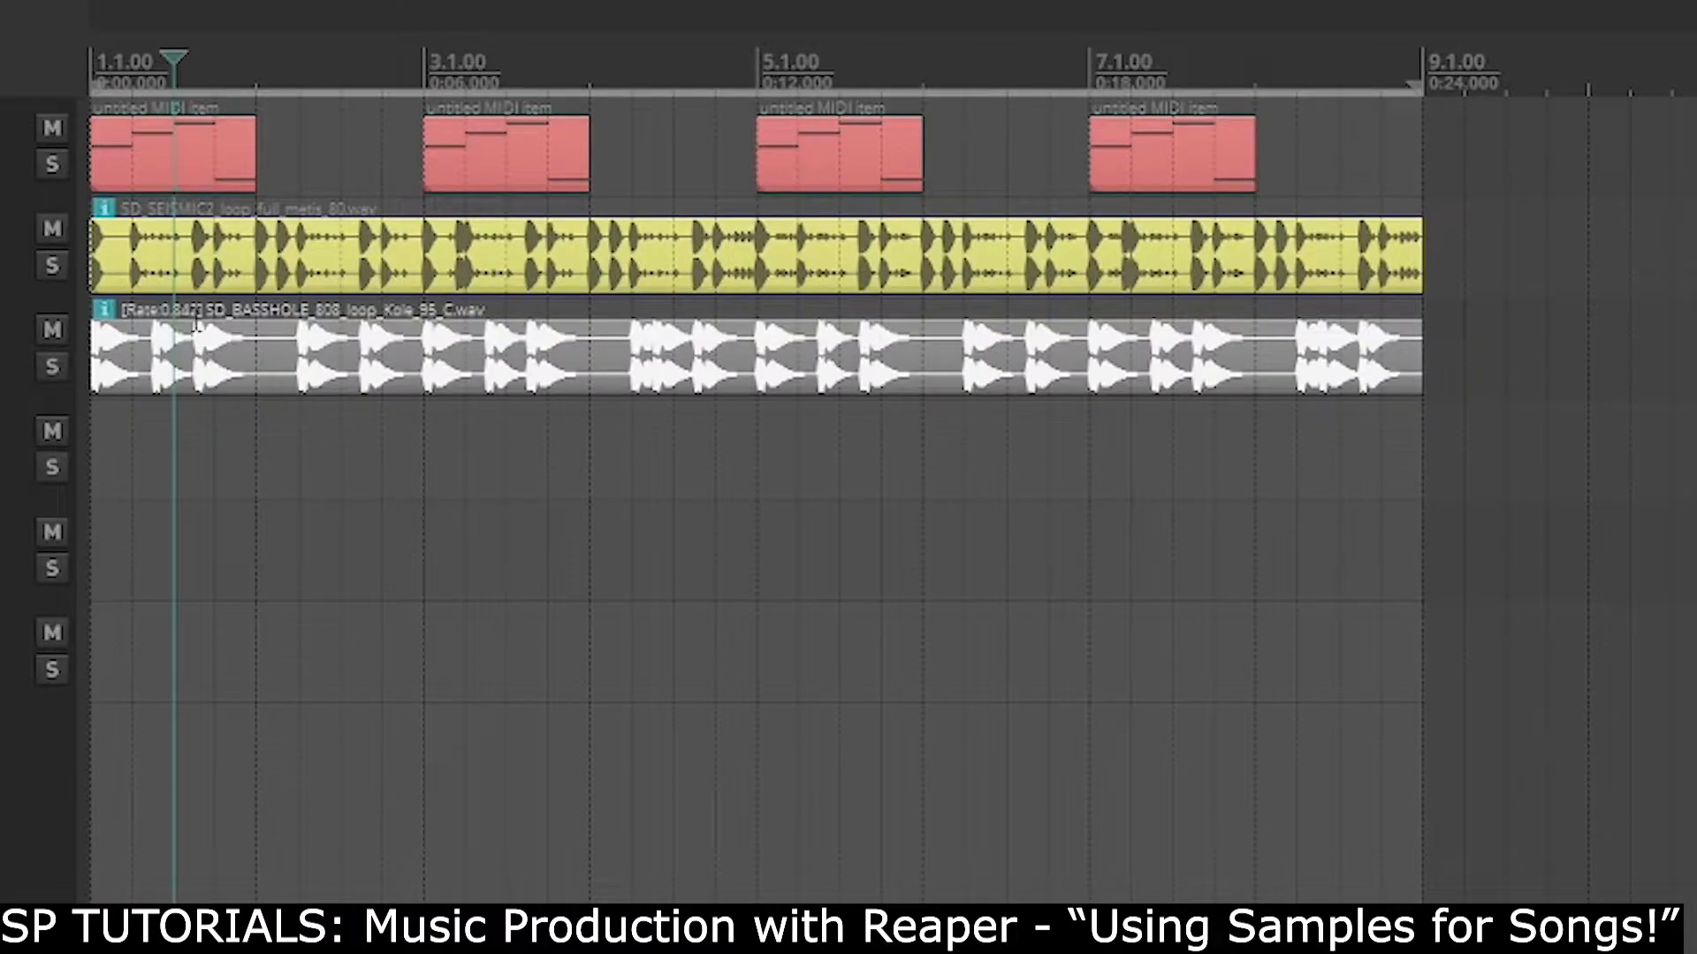
Lower the BASSHOLE 808 loop track's volume while playing it soloed from bar 3, and unsolo it.
click(710, 85)
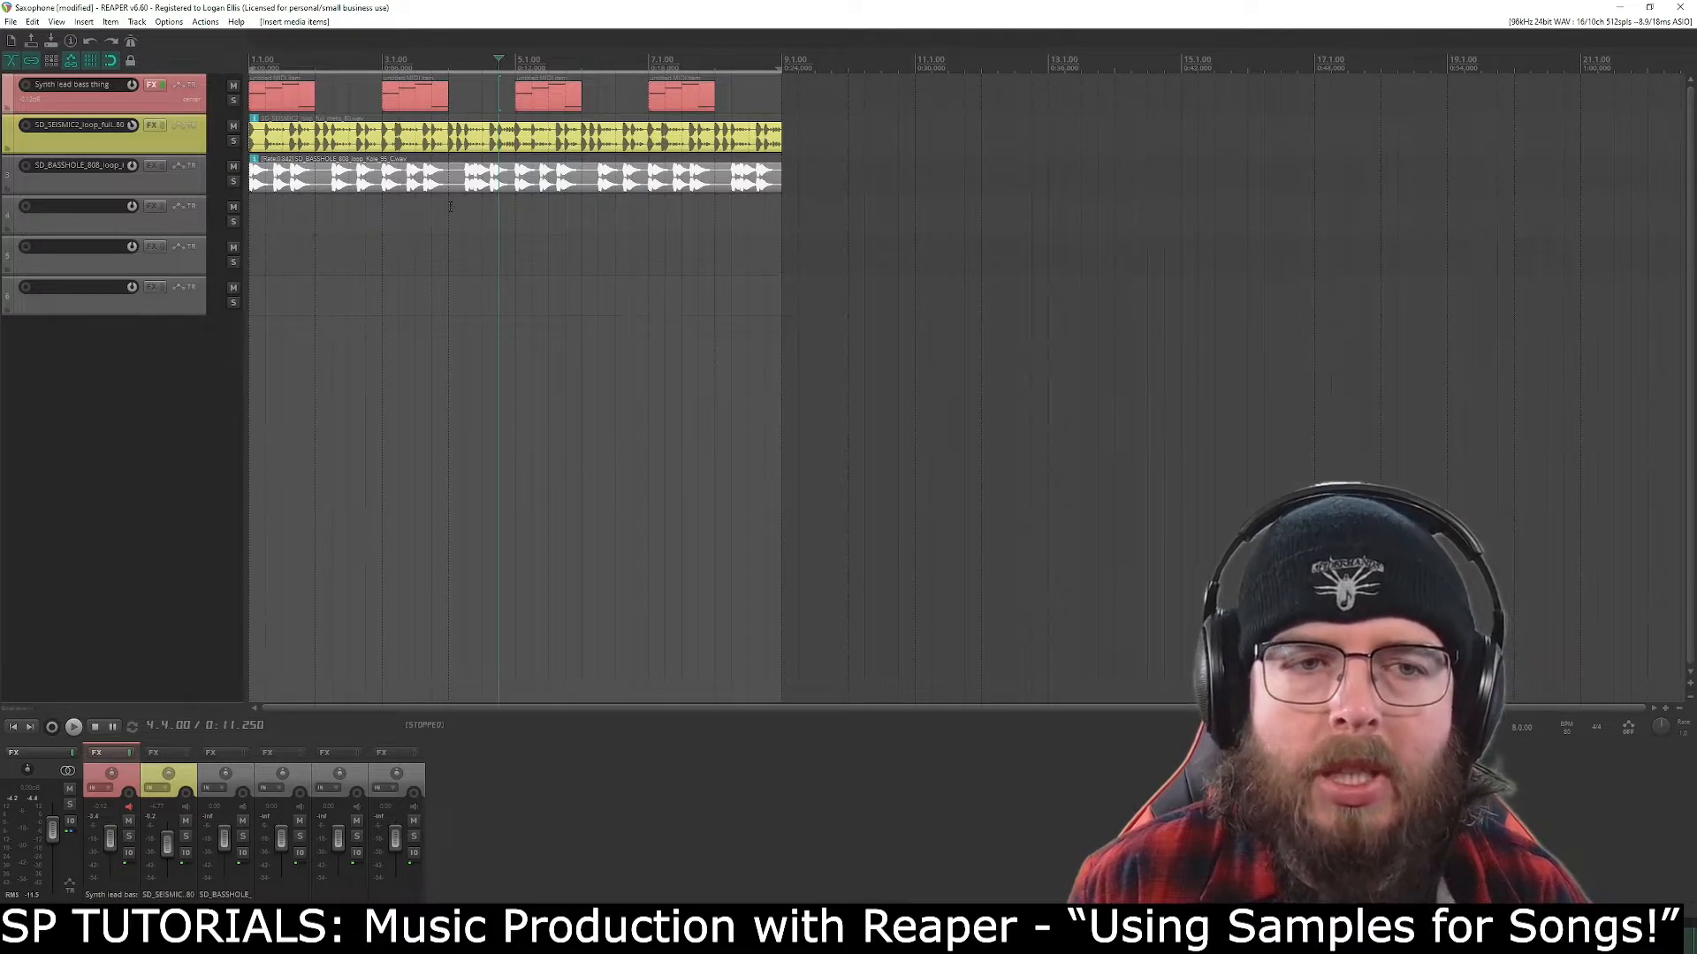
click(380, 177)
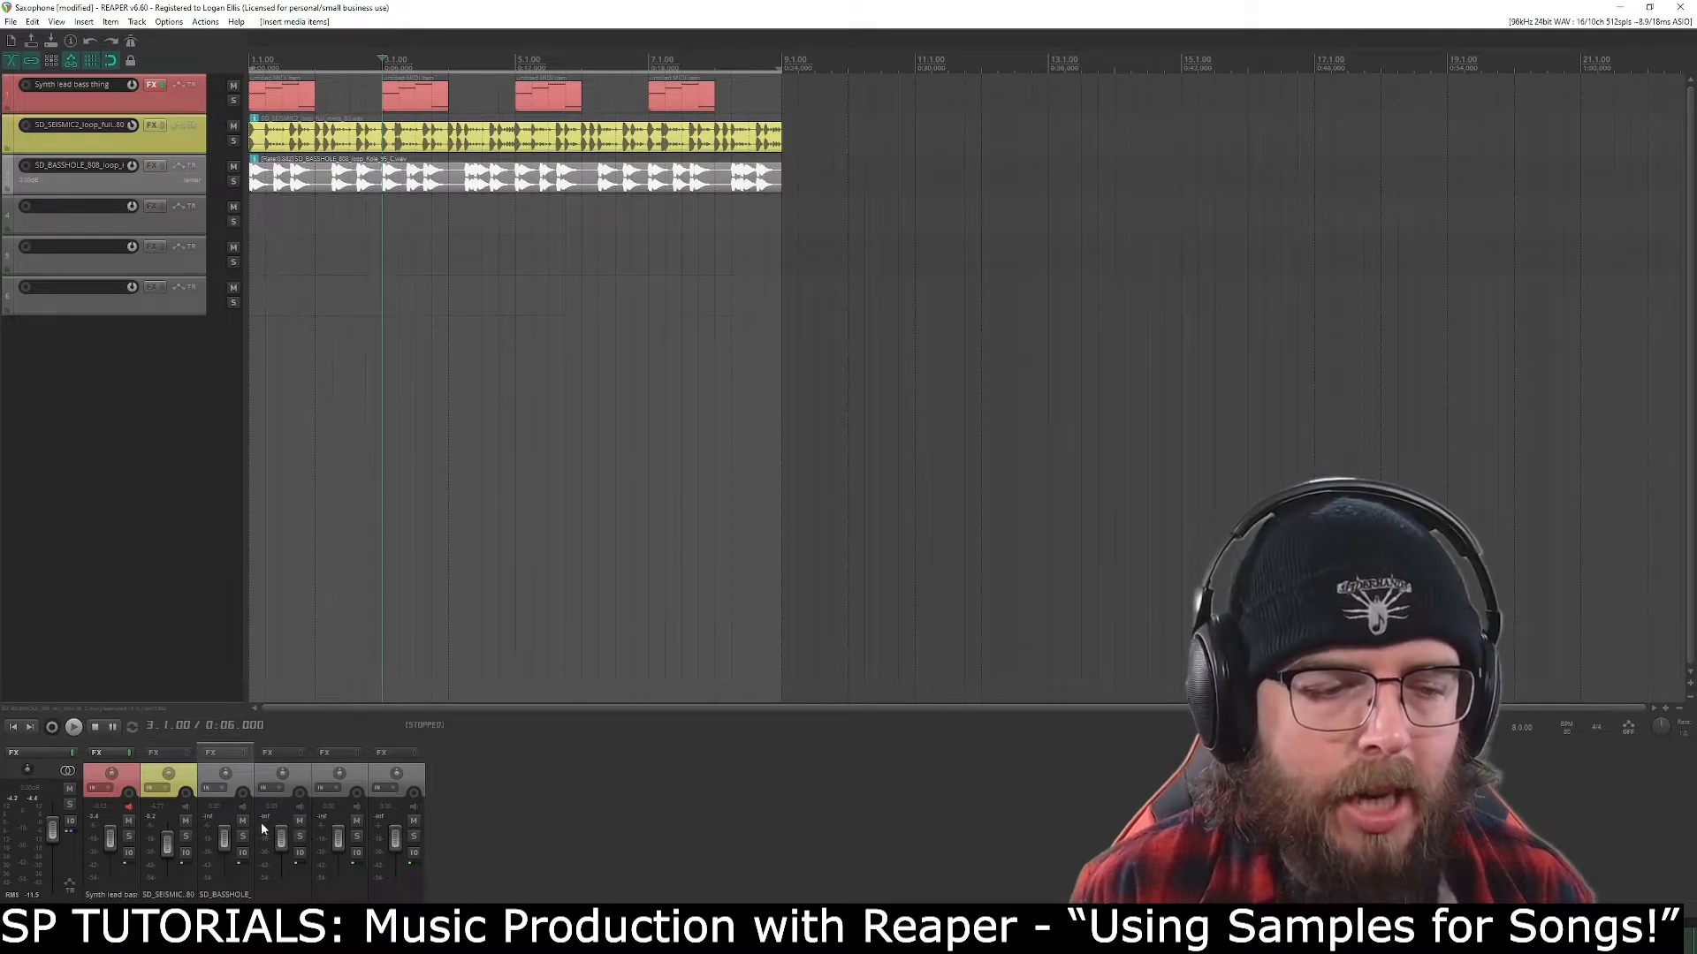
click(243, 837)
key(space)
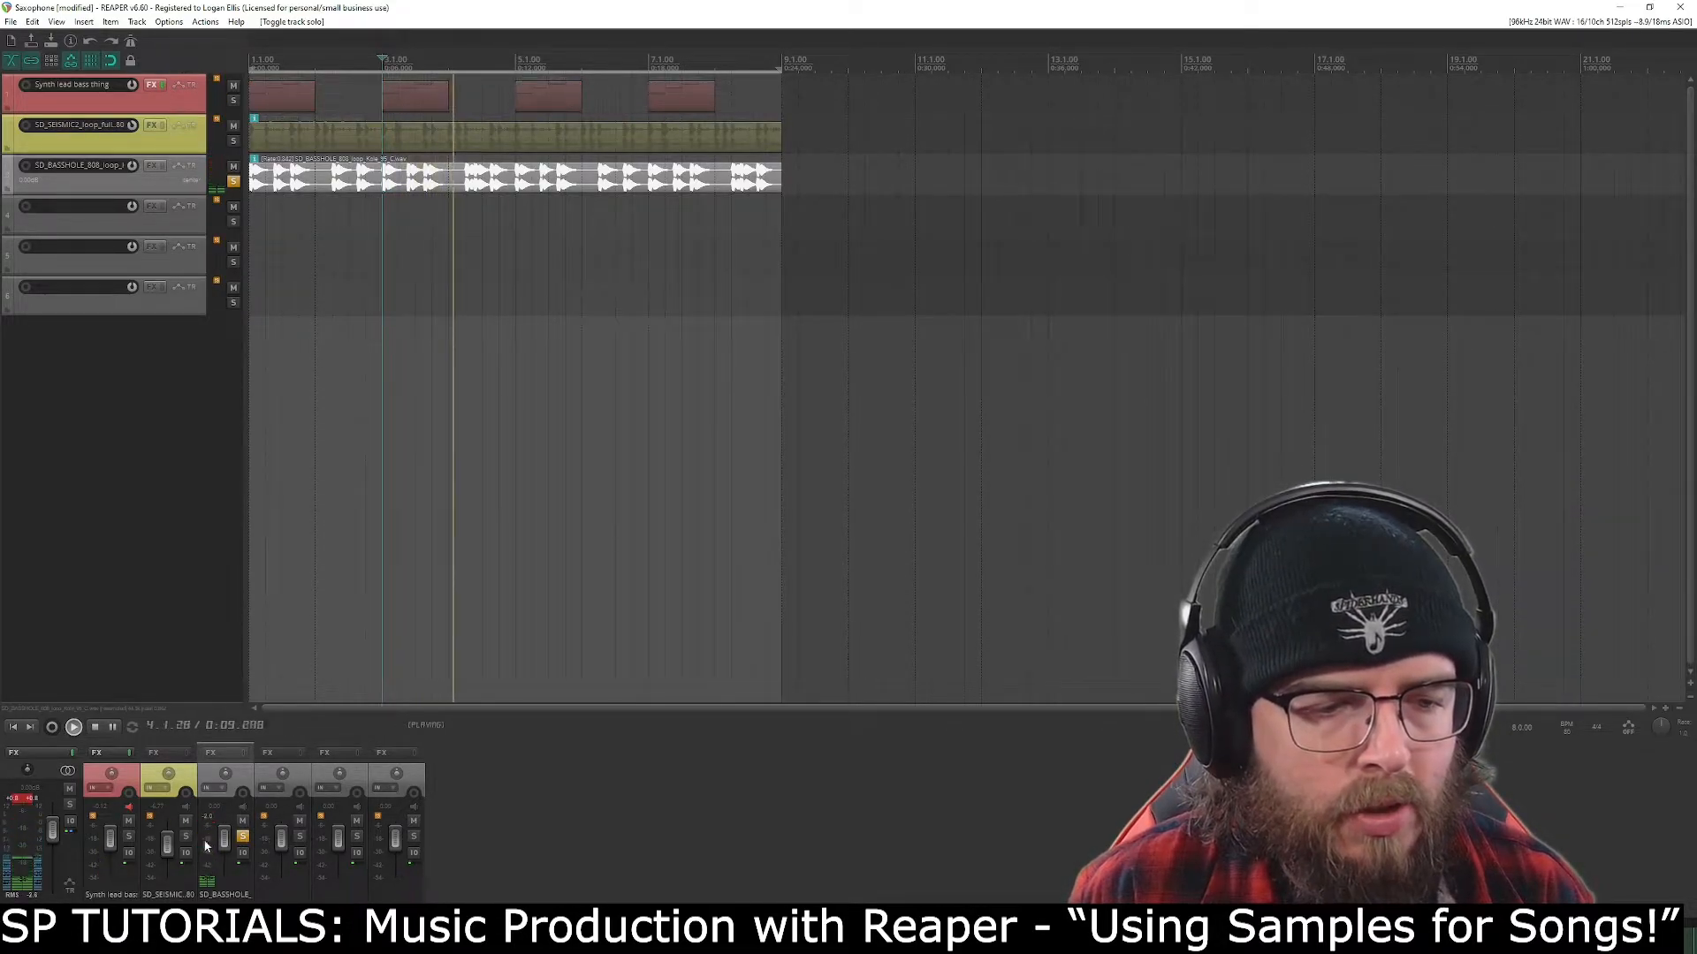
drag(231, 847, 230, 854)
click(208, 816)
click(242, 836)
key(space)
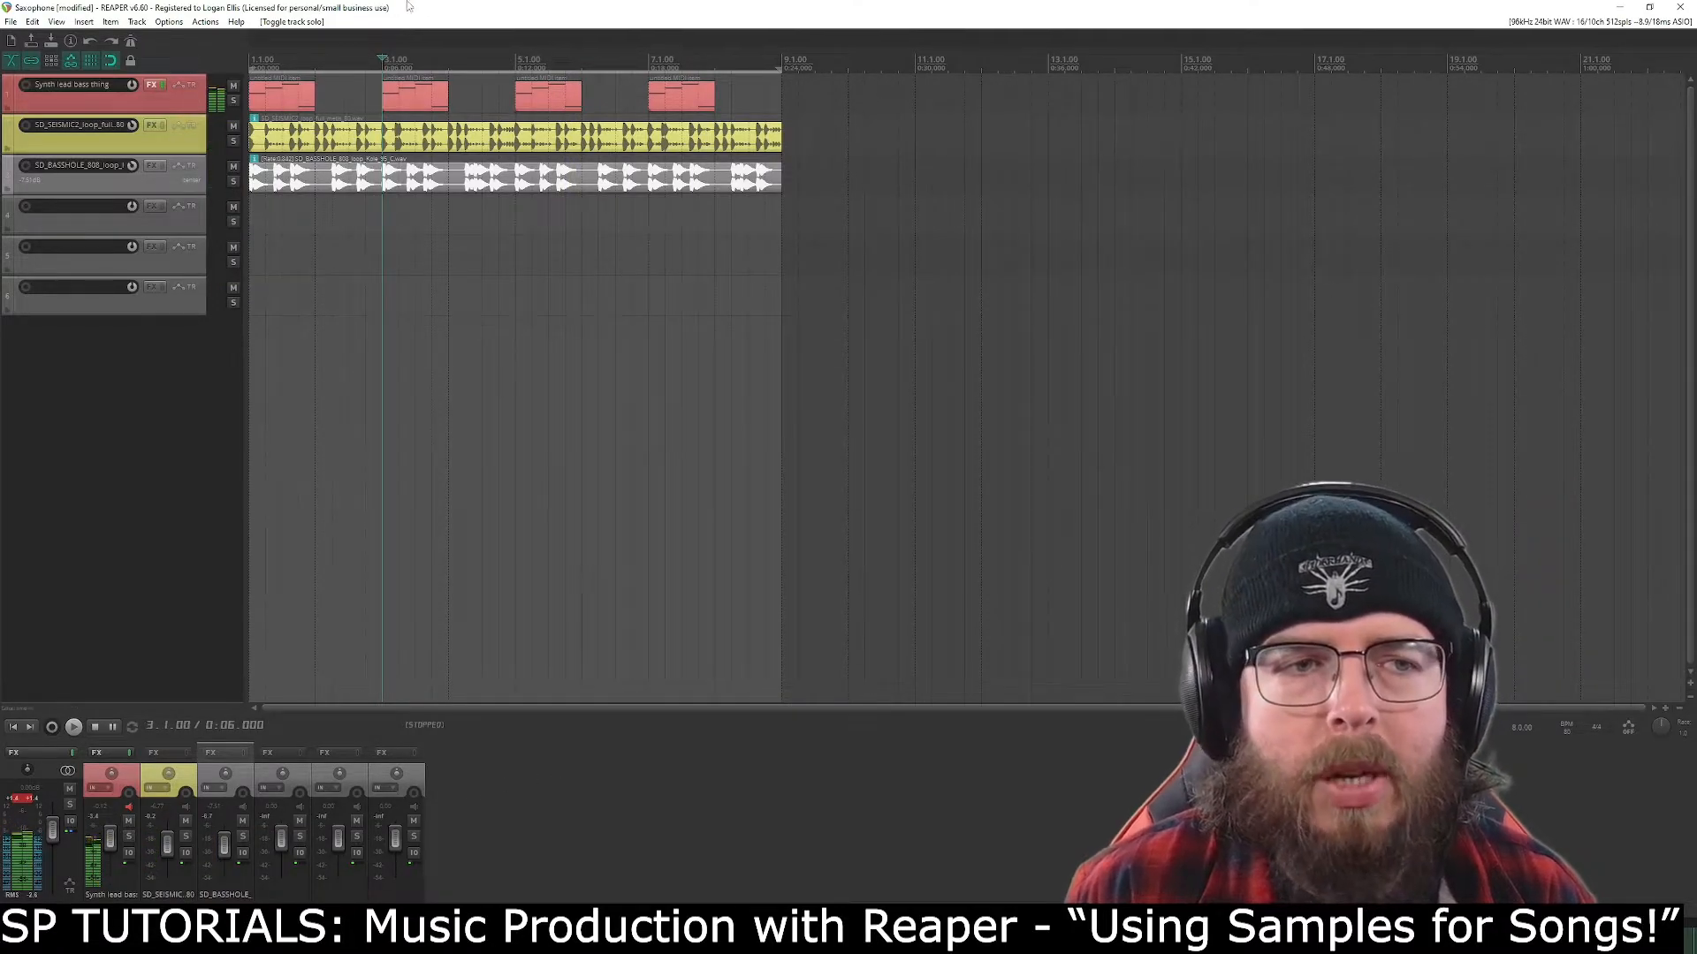
click(251, 68)
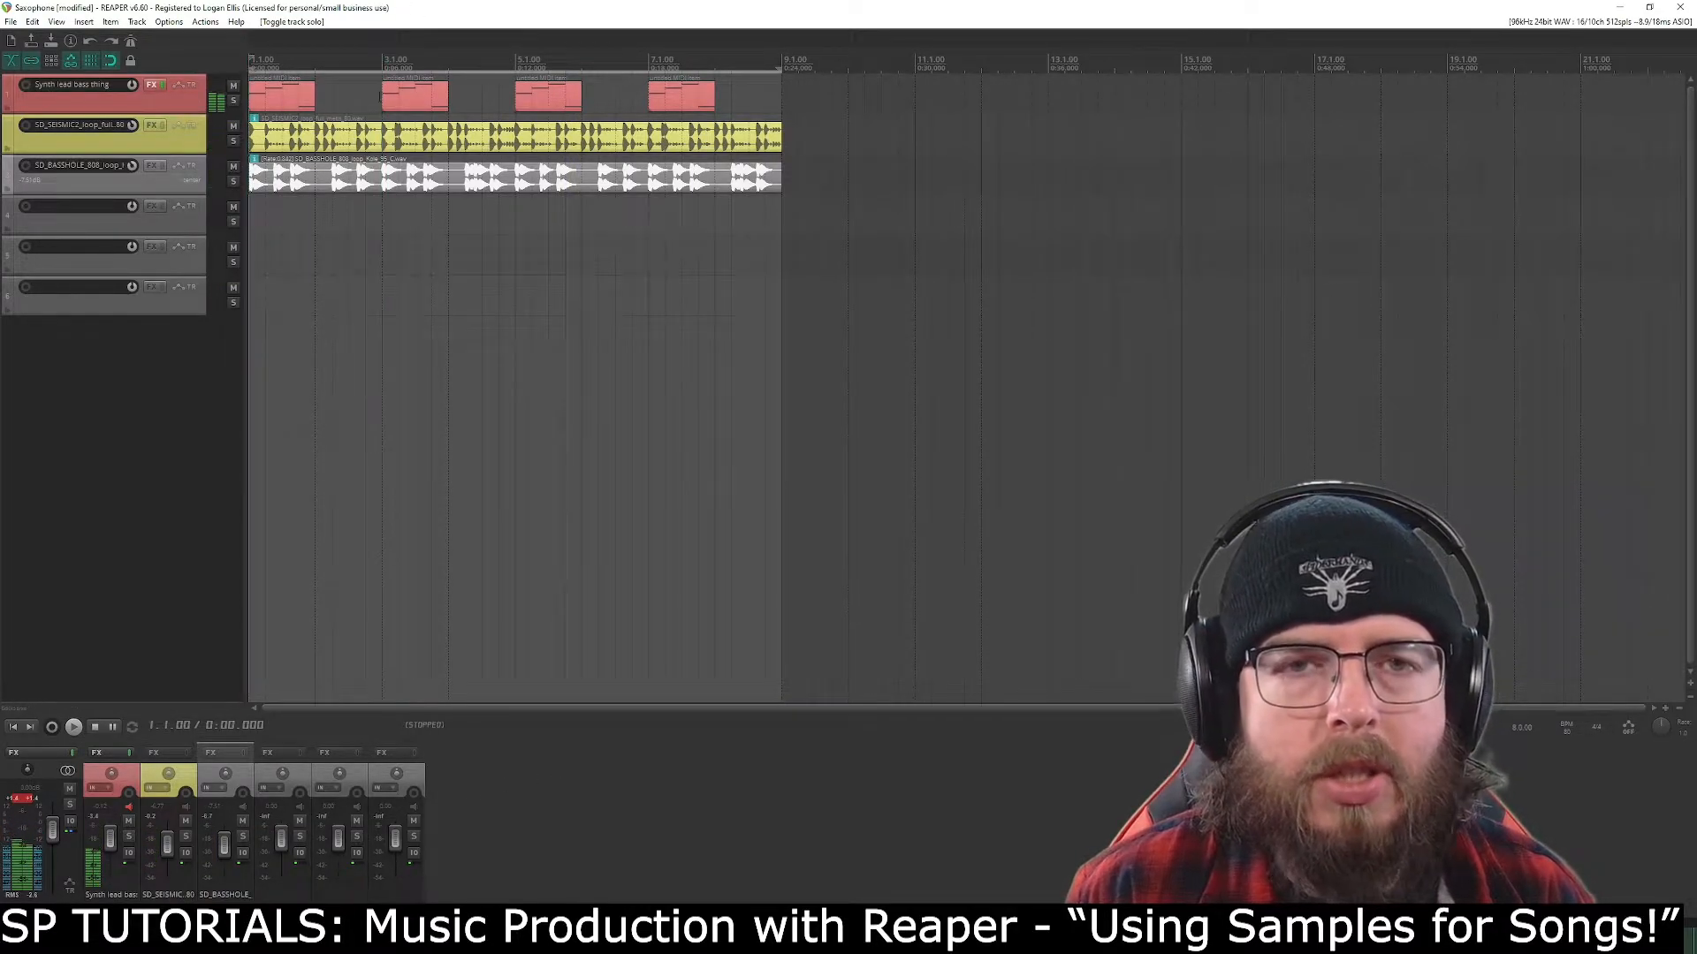
Set the BASSHOLE 808 loop track to a custom cyan color.
right_click(126, 186)
mouse_move(283, 457)
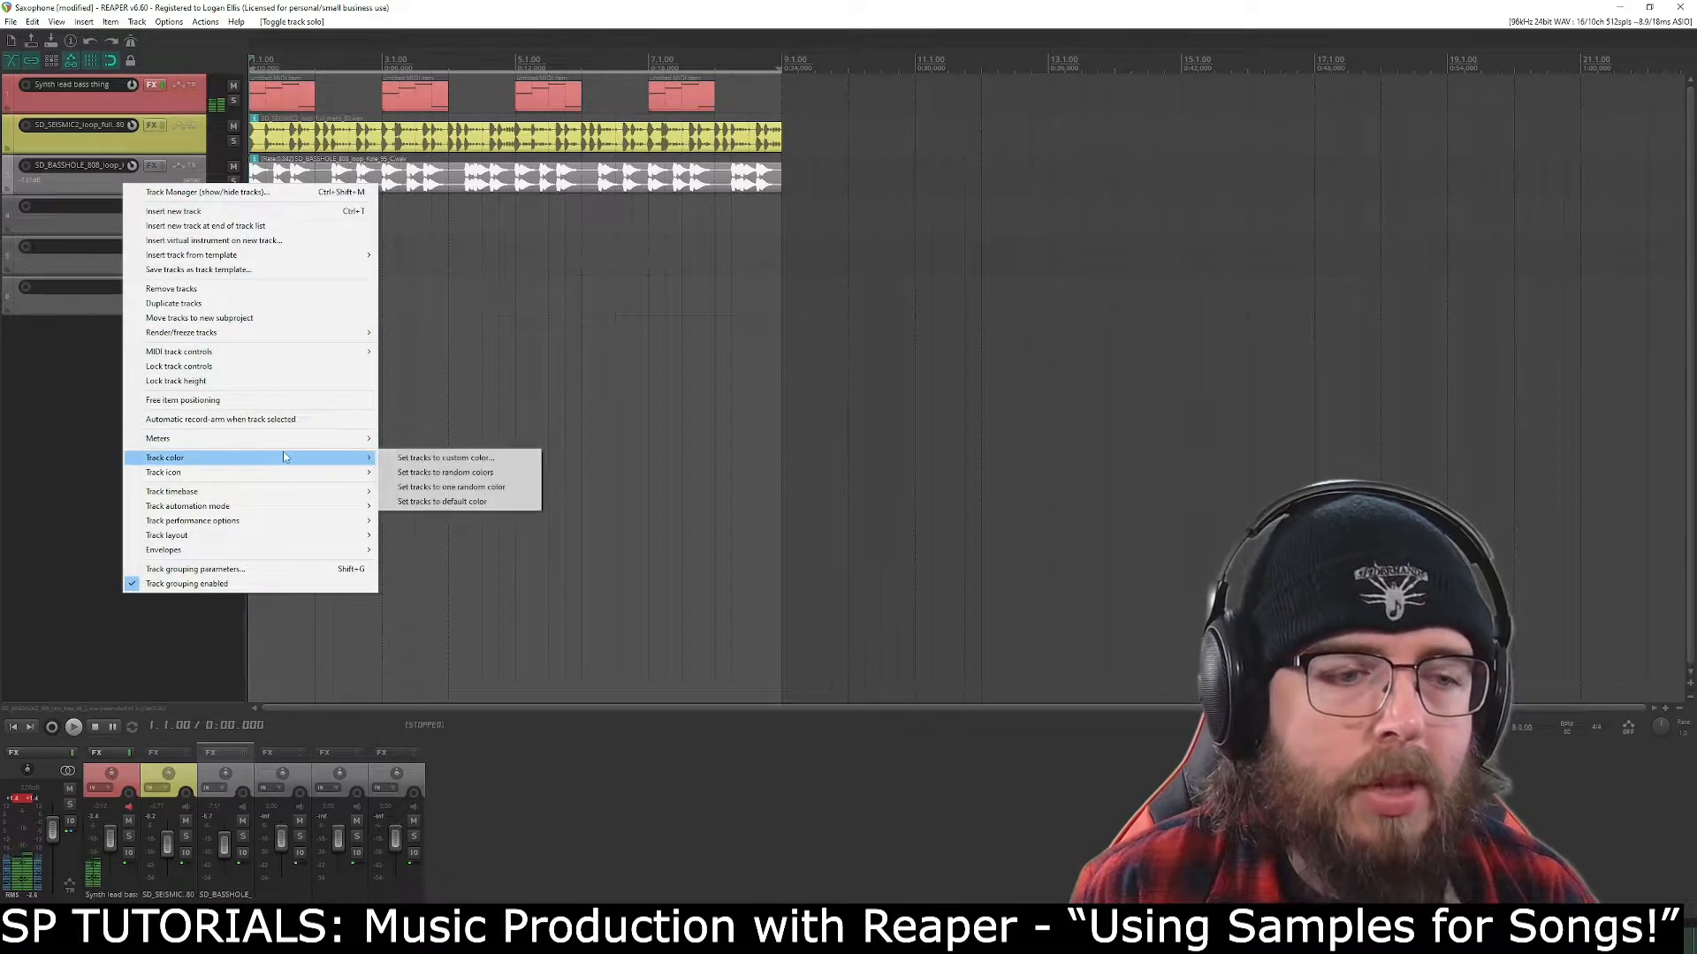
click(417, 458)
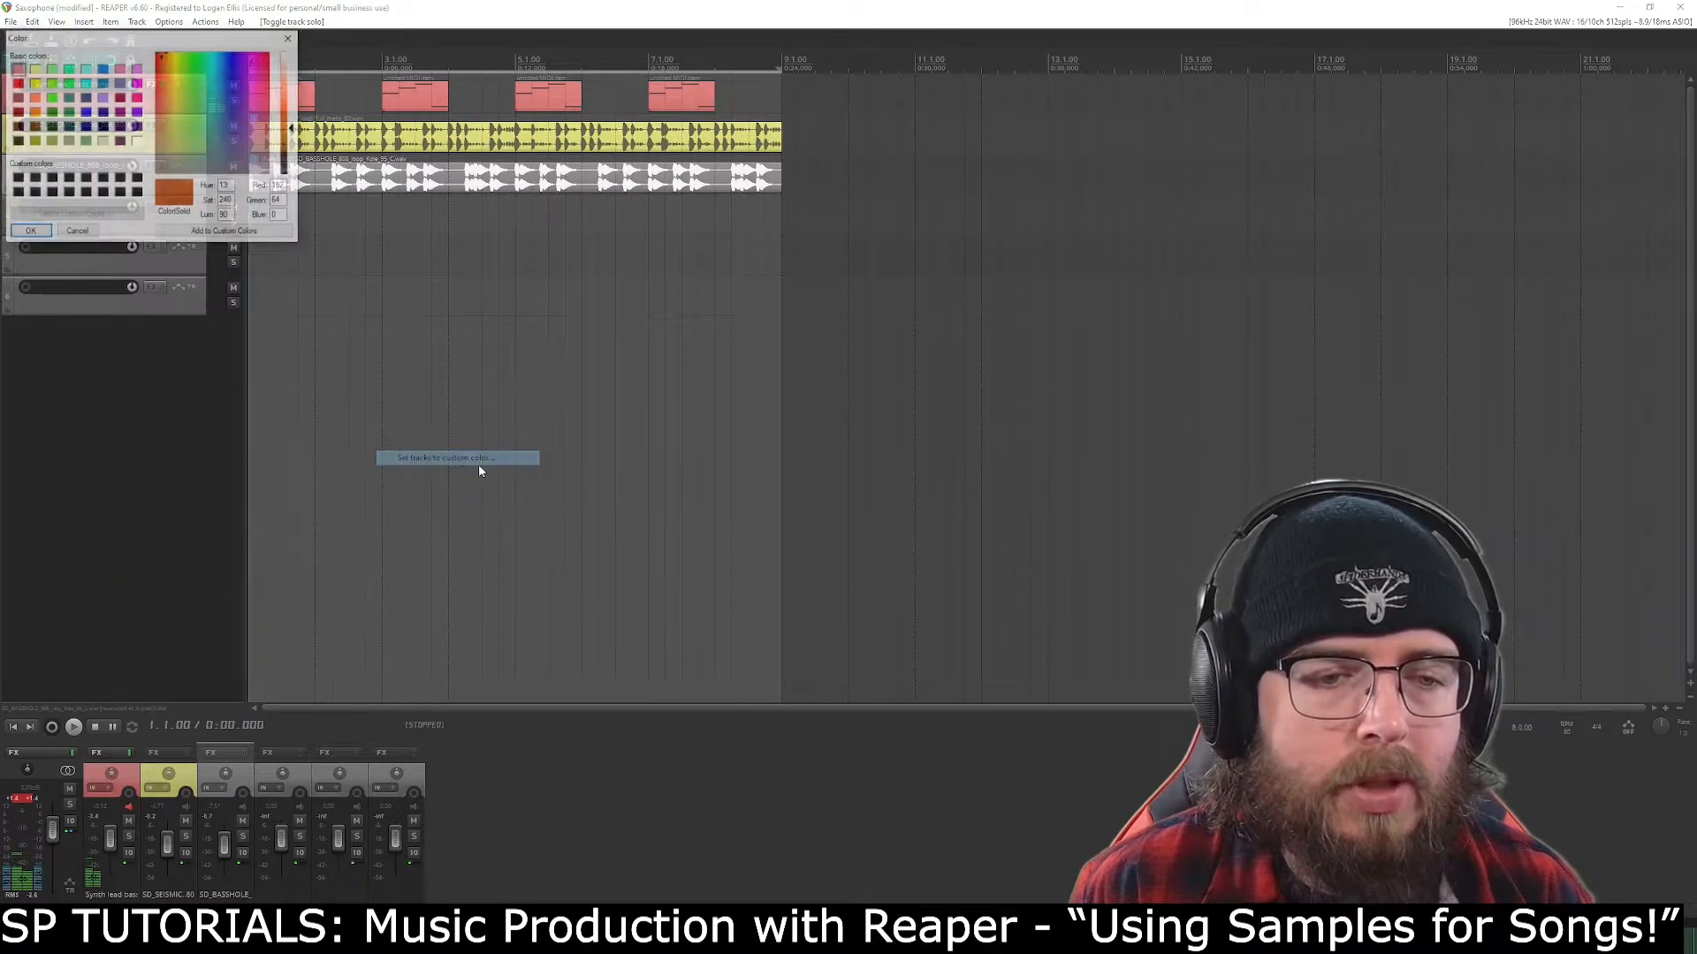
click(86, 84)
click(29, 232)
Play all tracks from position 5.2.00 and lower the BASSHOLE 808 loop track's volume a little further.
click(531, 177)
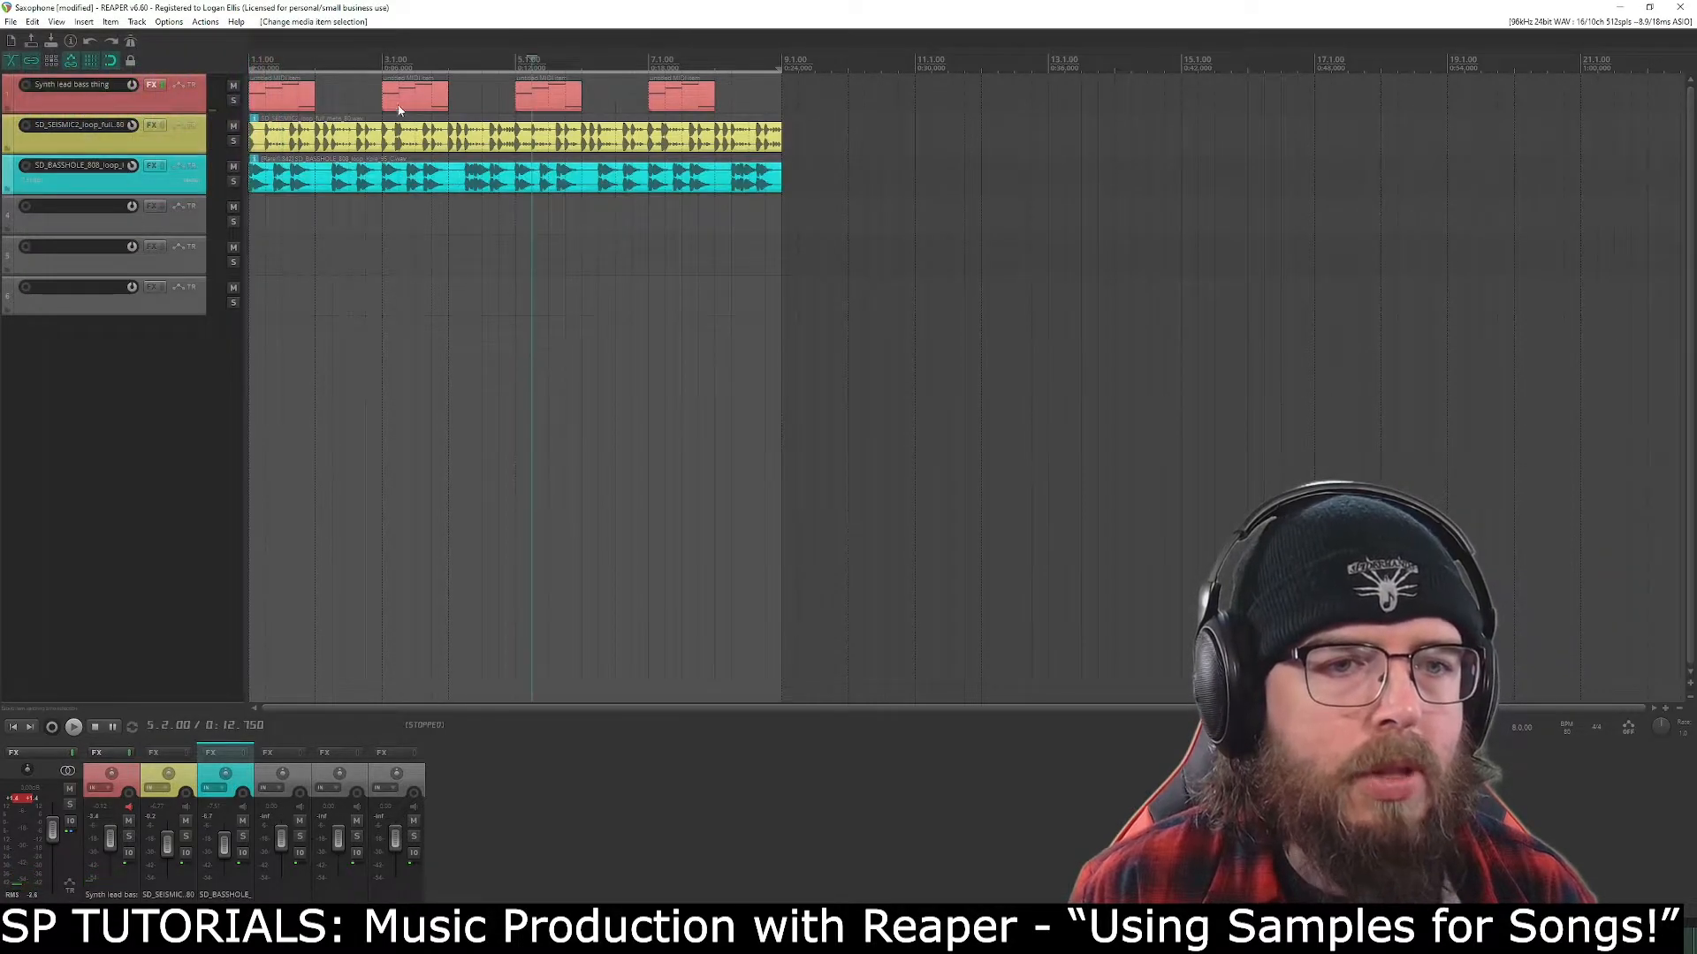
key(space)
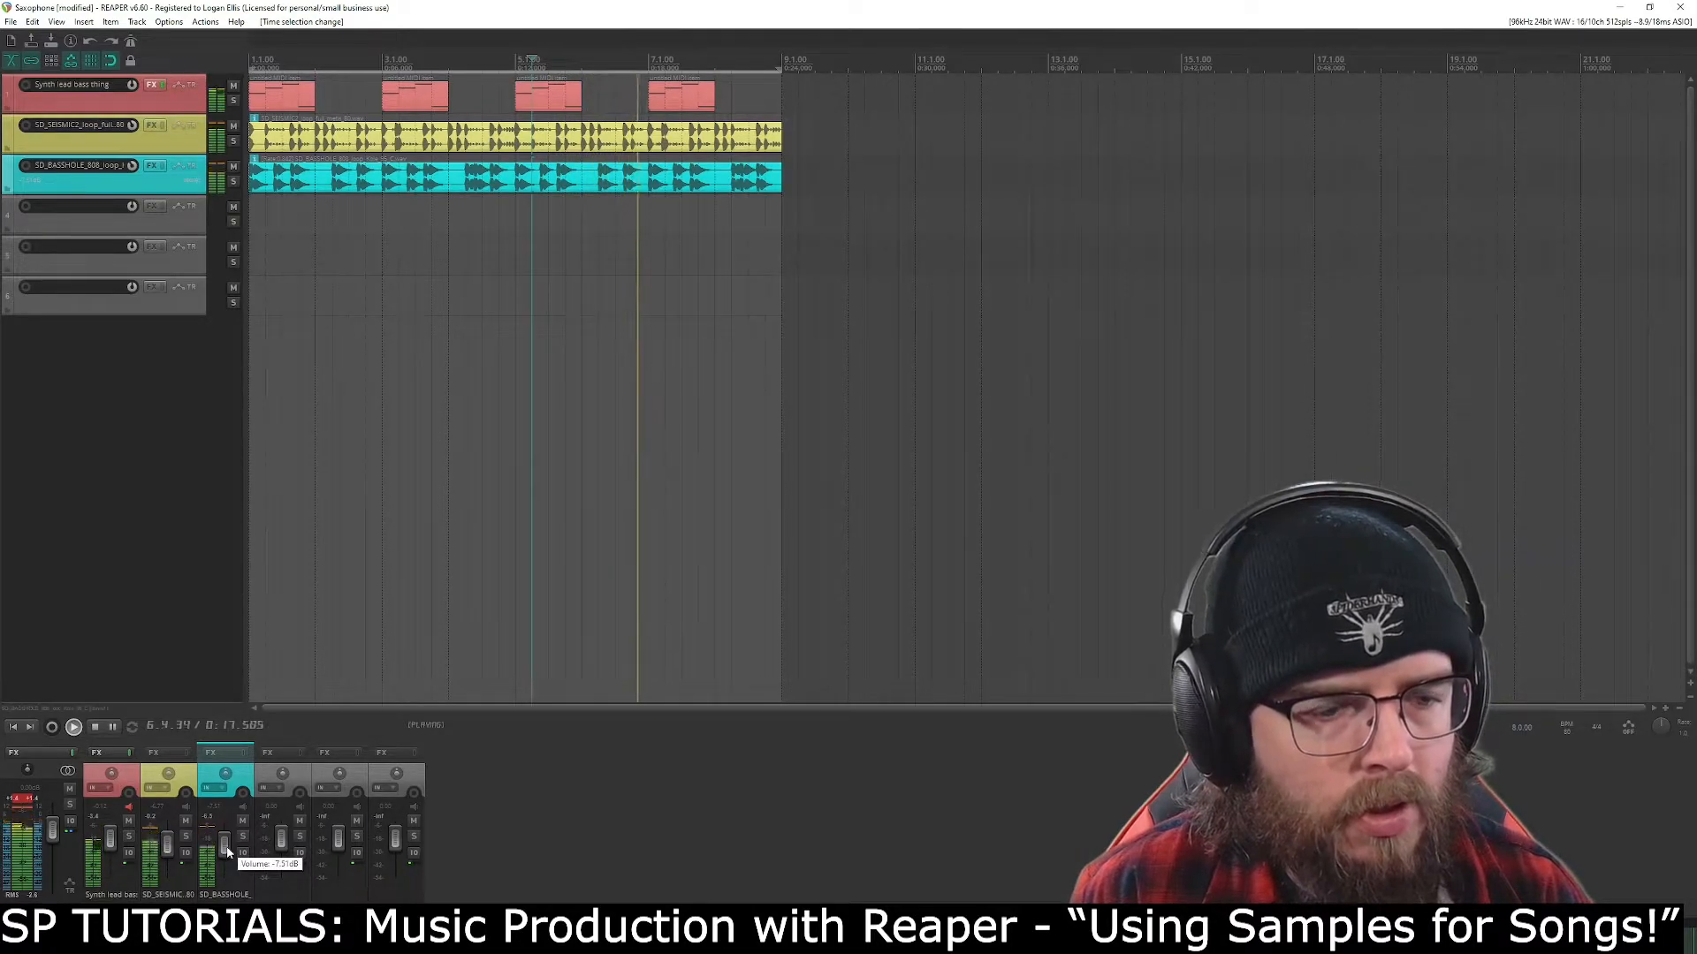
drag(228, 850, 230, 853)
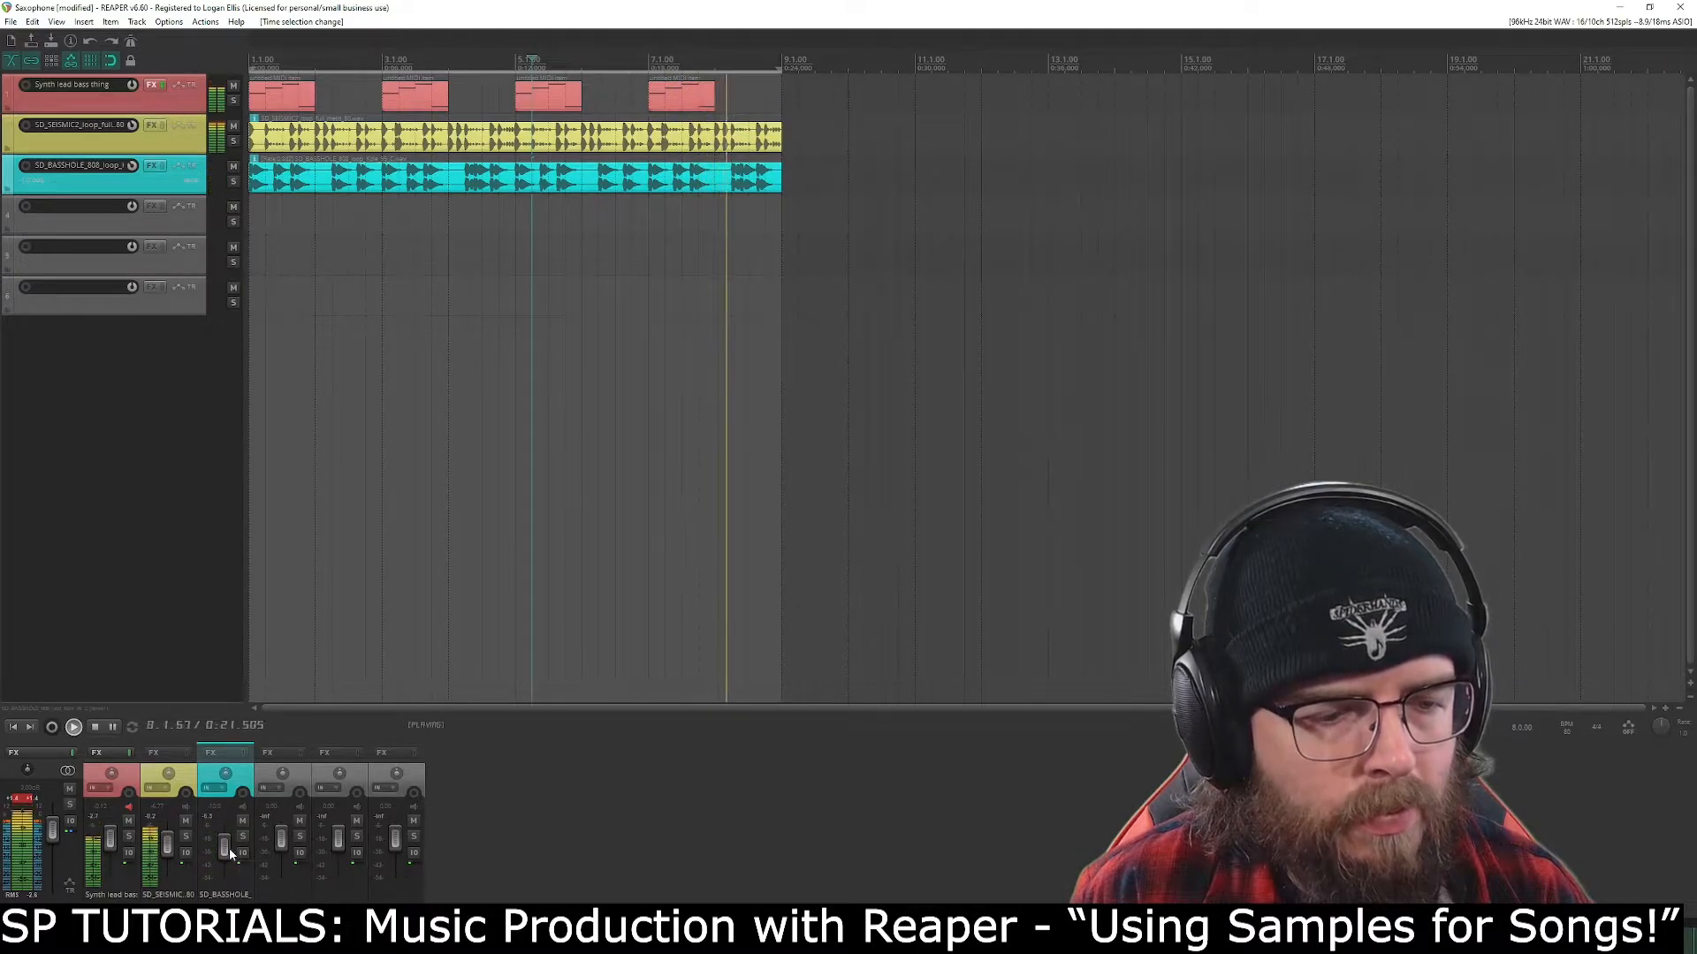
key(space)
drag(230, 849, 232, 850)
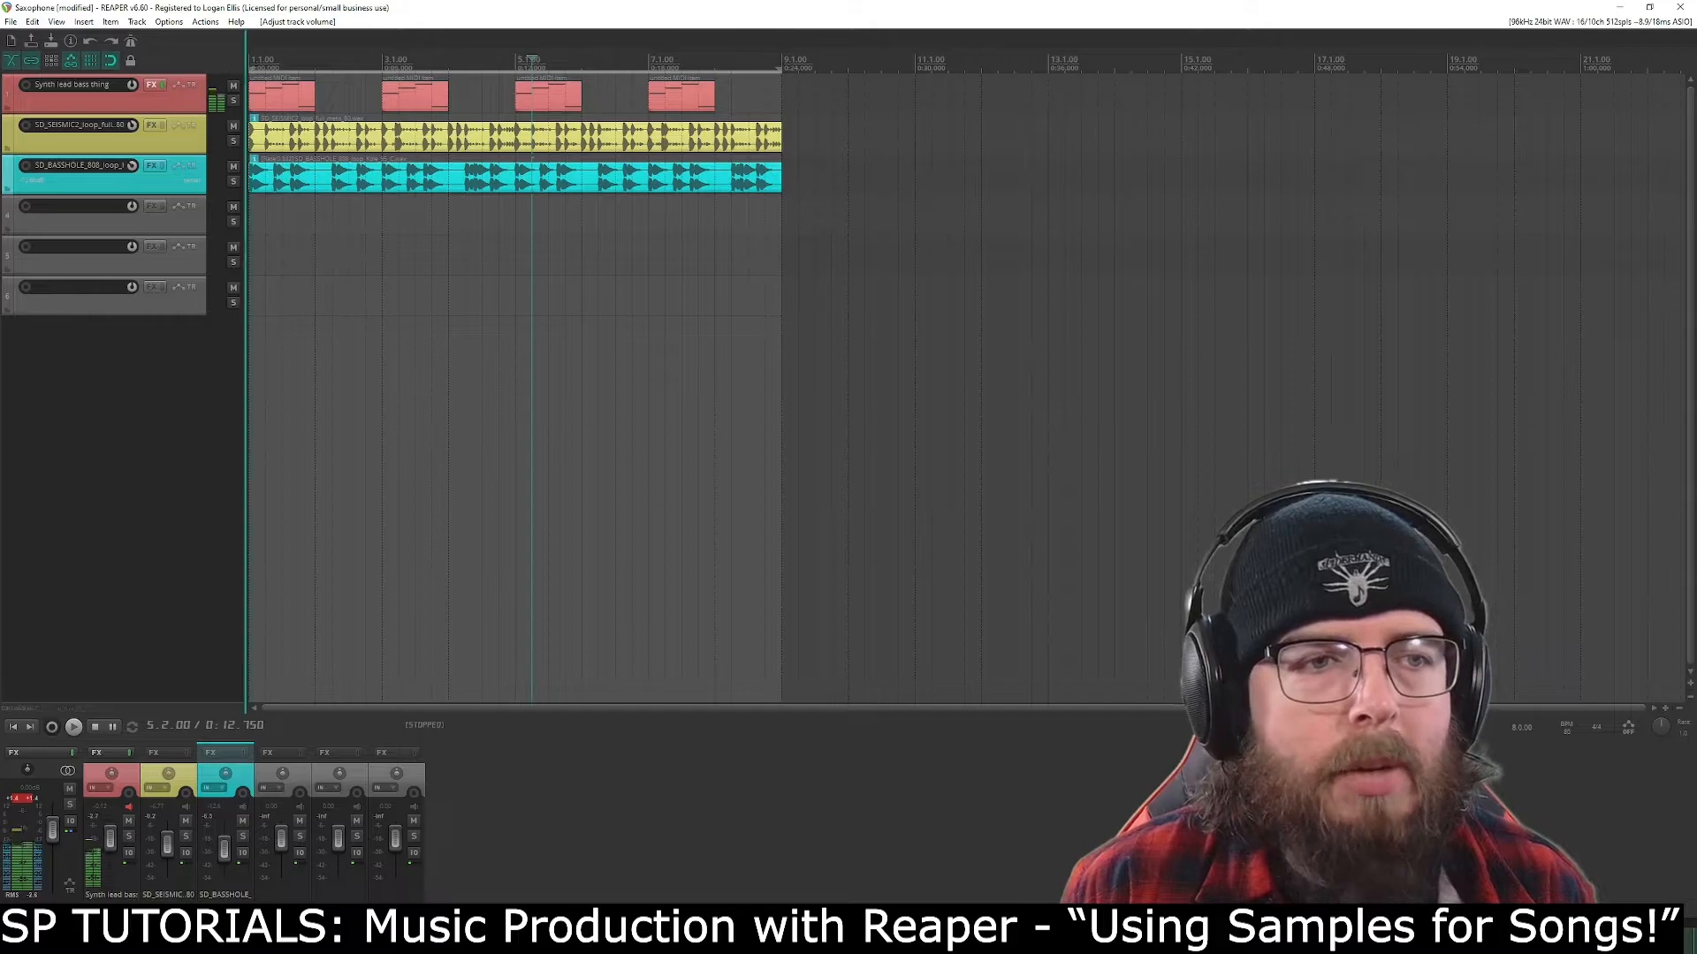
Play the project from the start and adjust the BASSHOLE 808 loop track's volume to about -15.5 dB.
key(Home)
key(space)
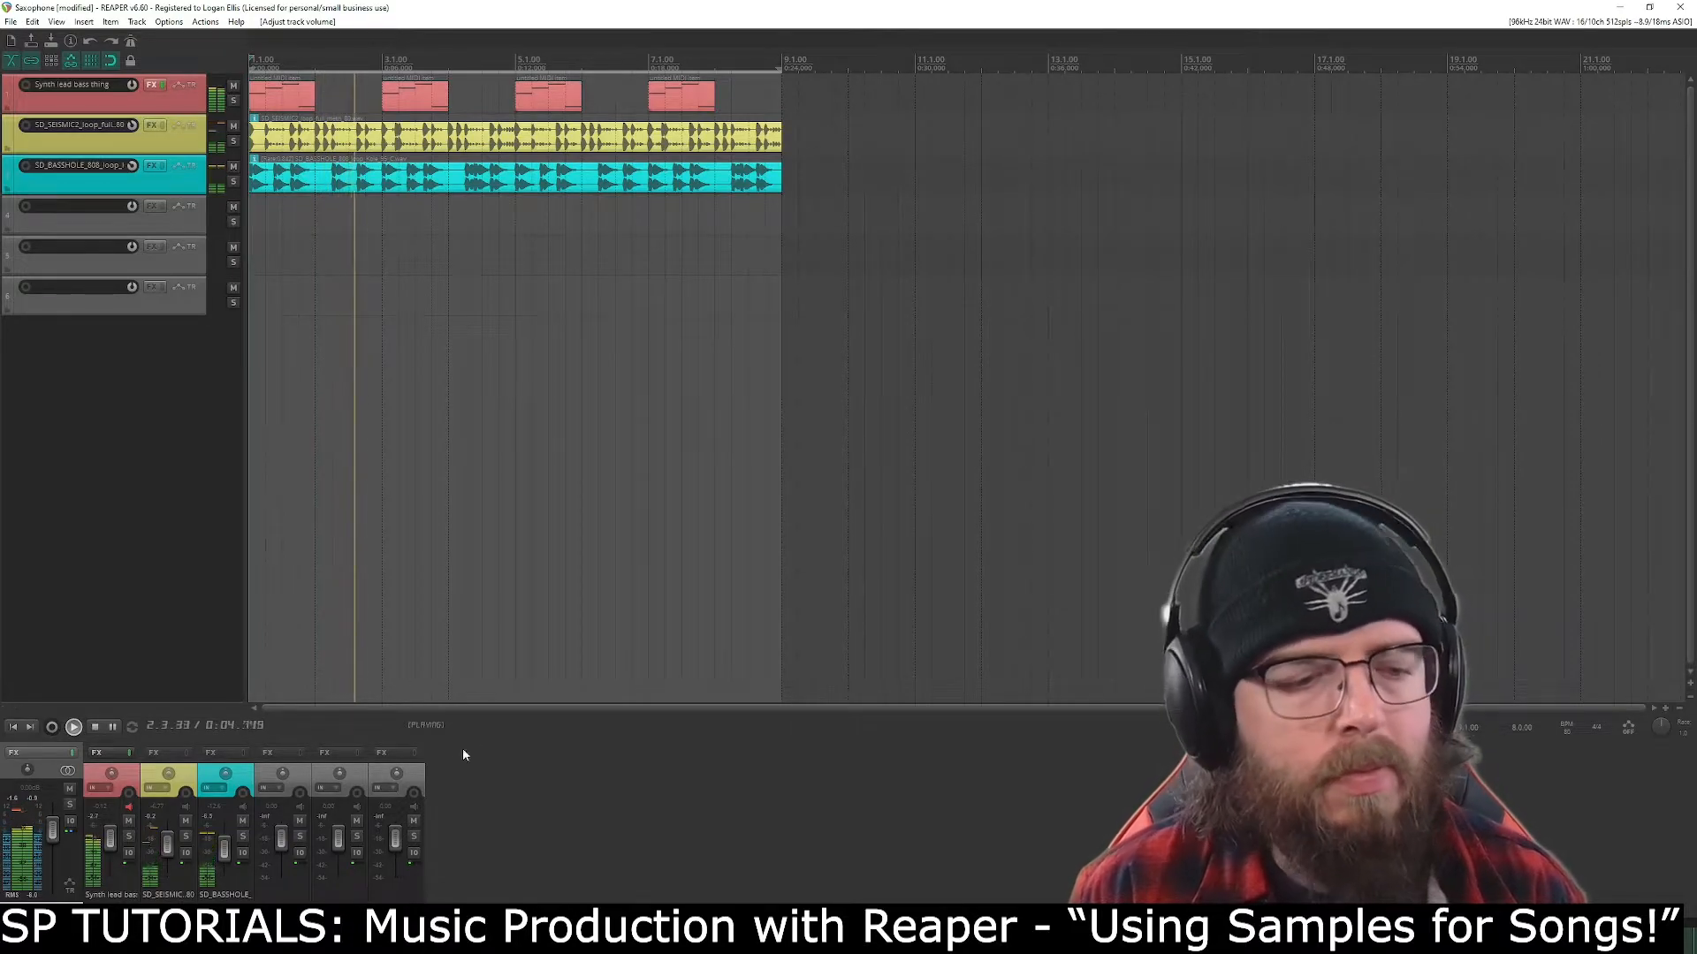
drag(224, 846, 226, 858)
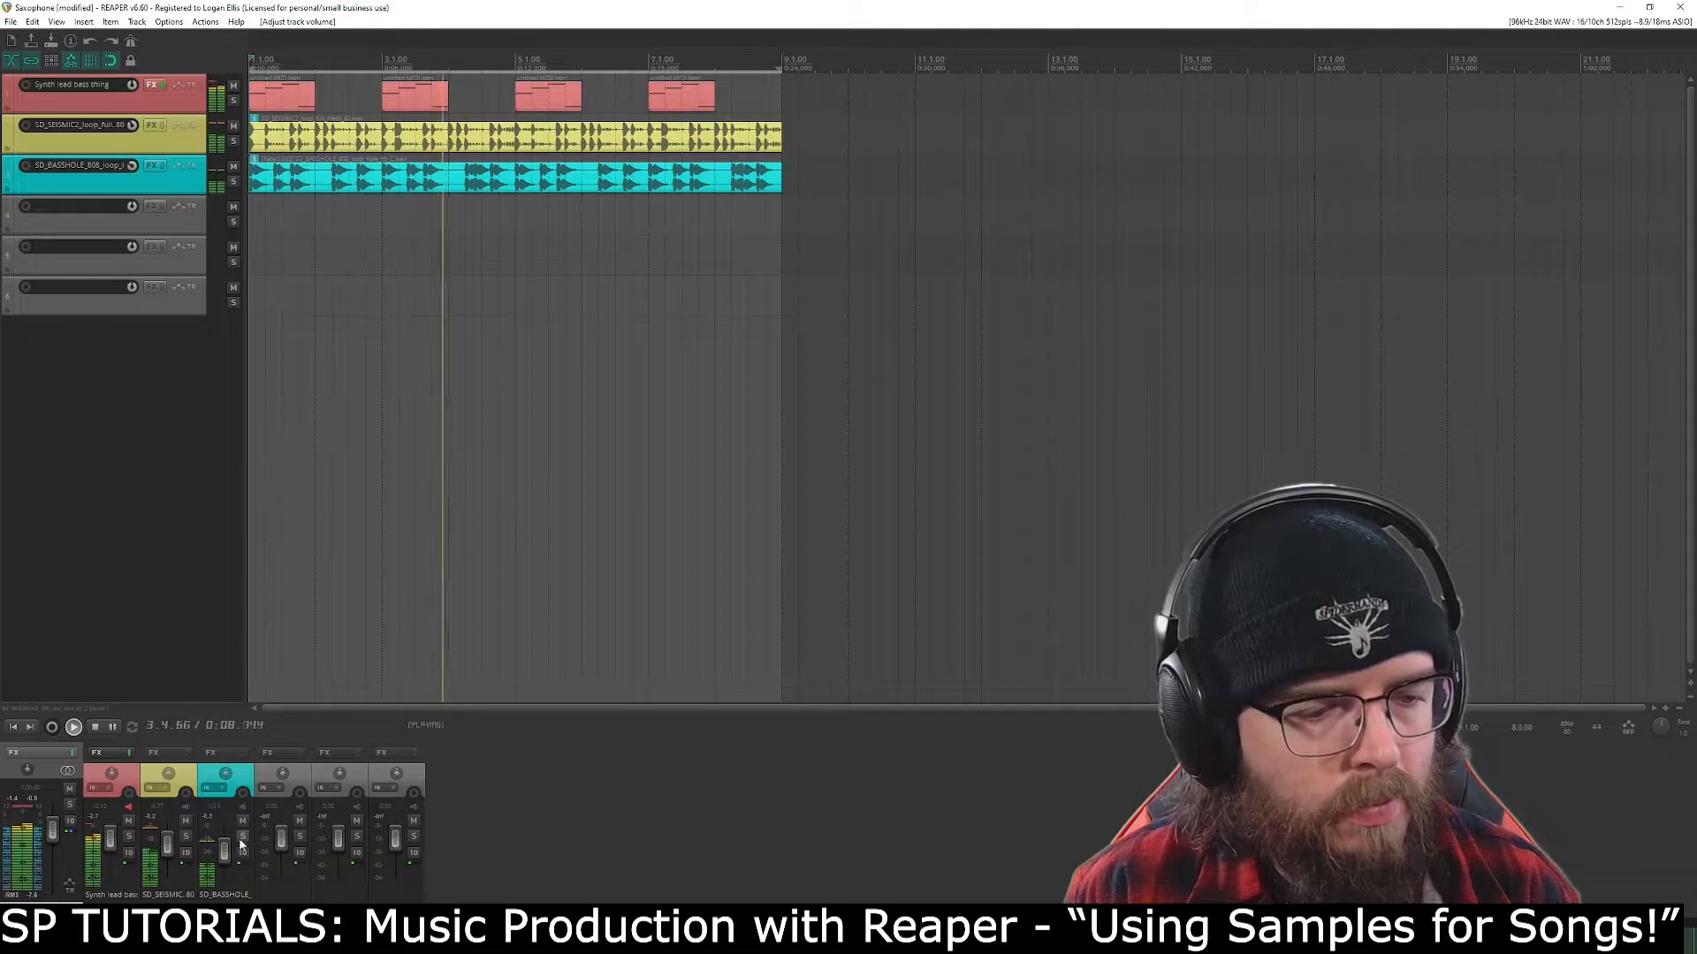
key(space)
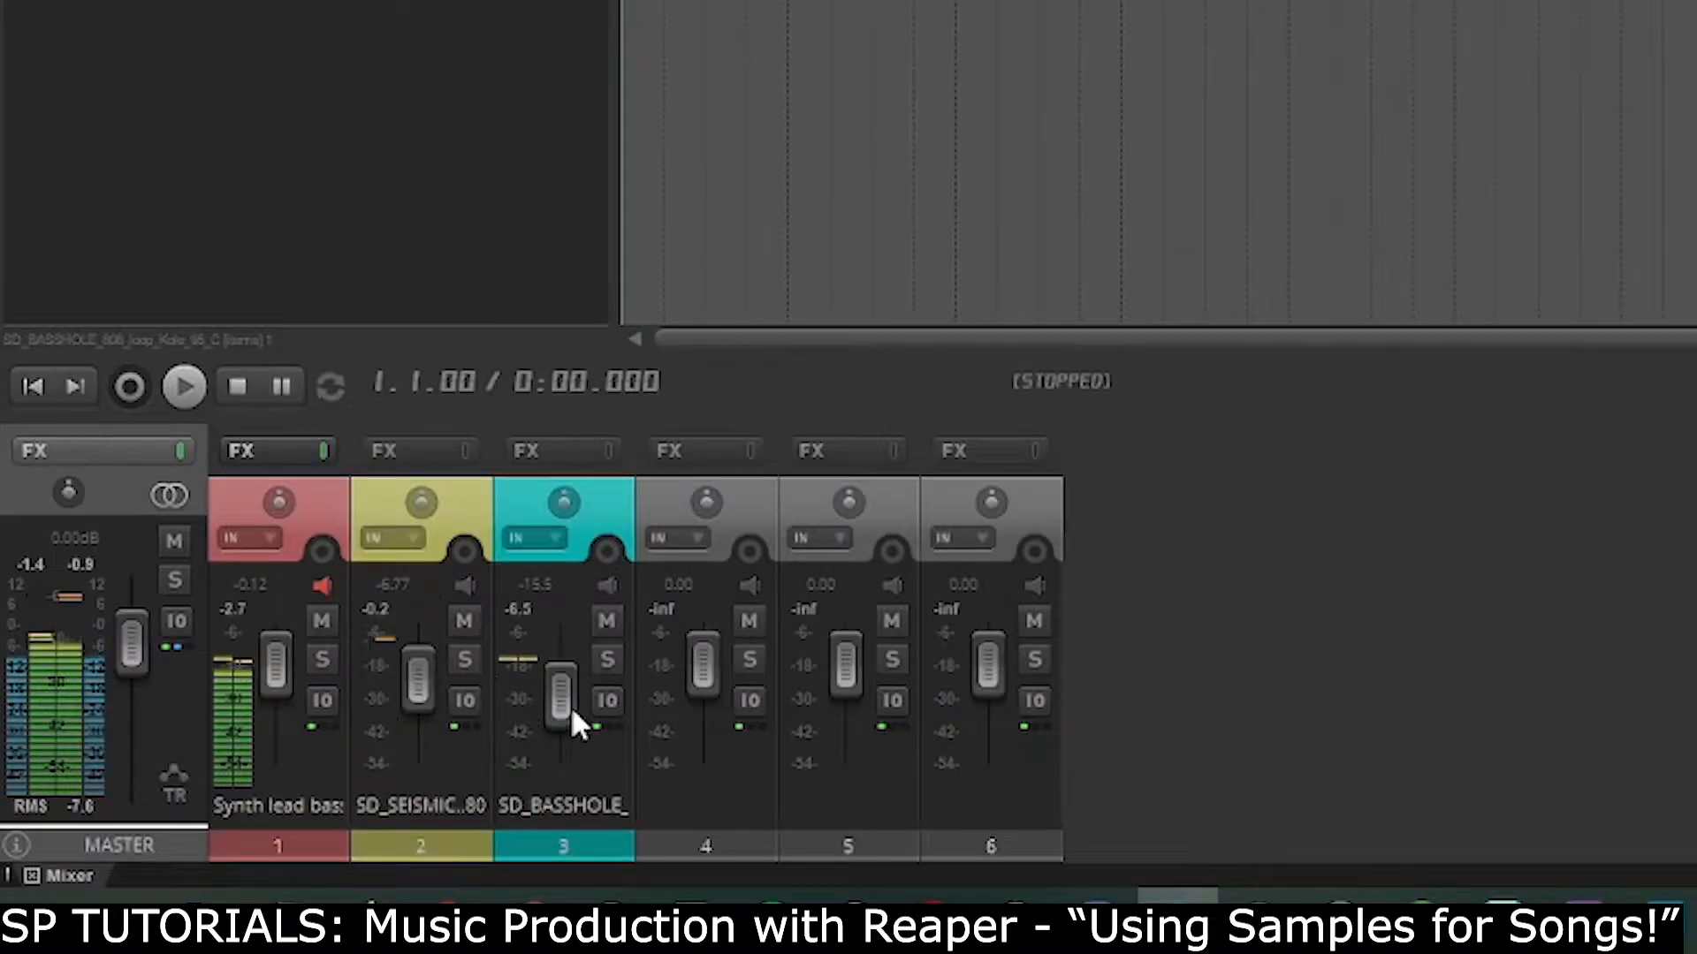
mouse_move(570, 712)
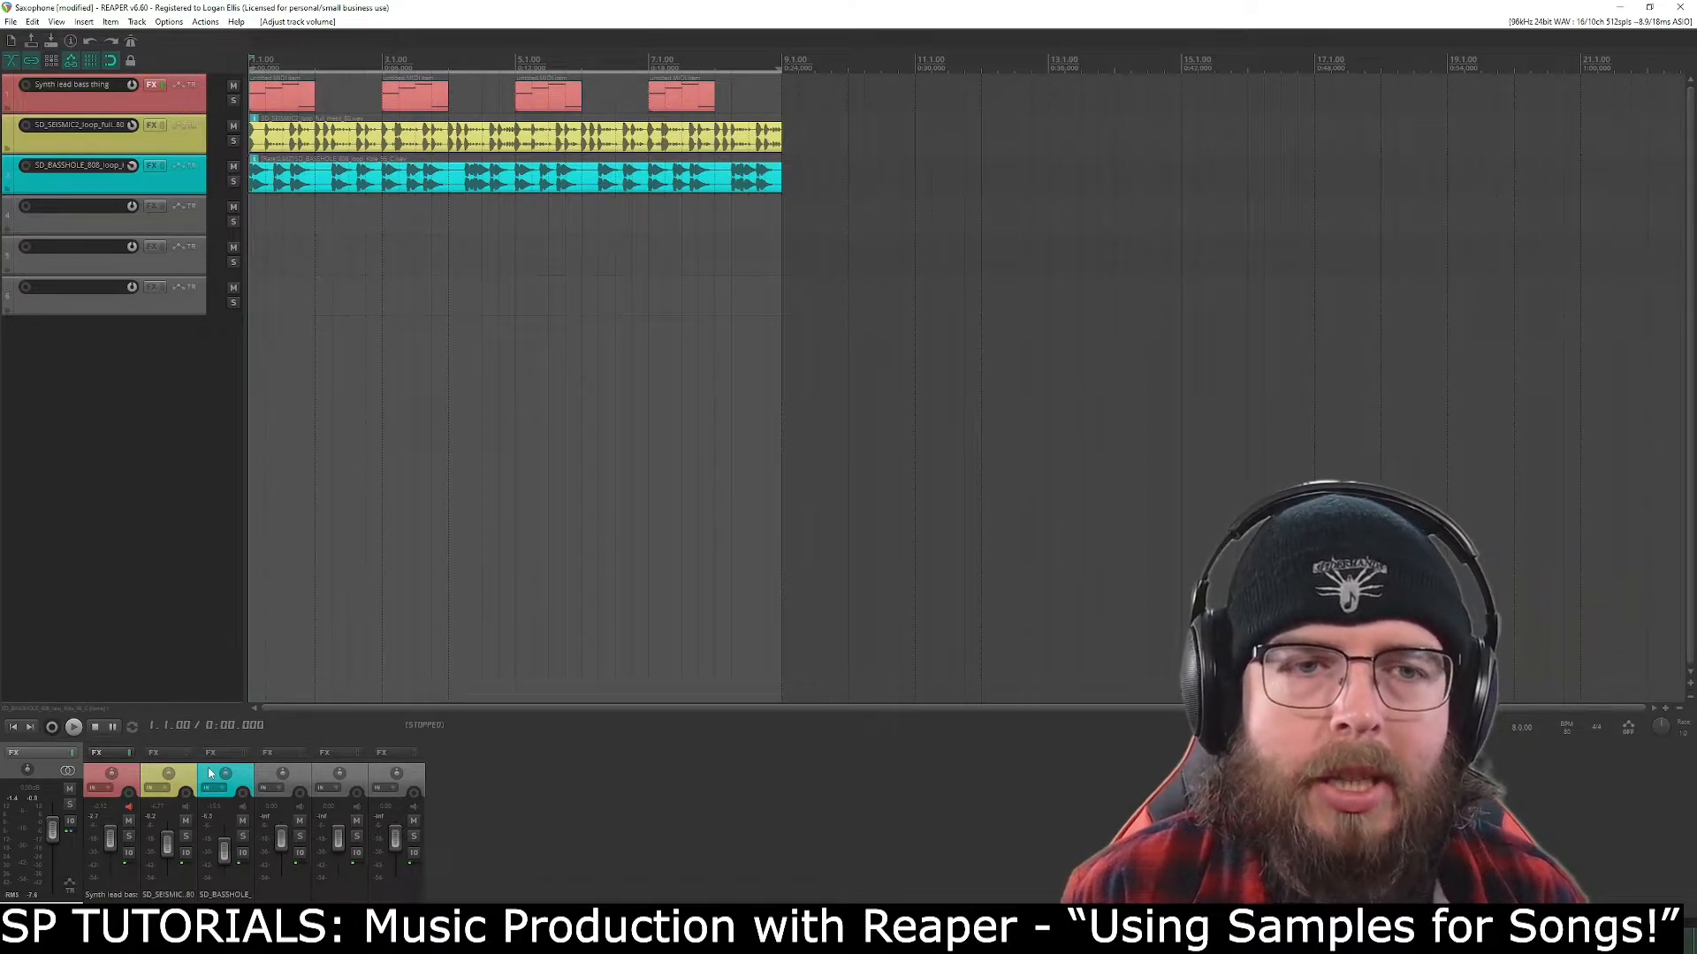
Play the project from the start and switch the master output to mono to check the mix.
key(space)
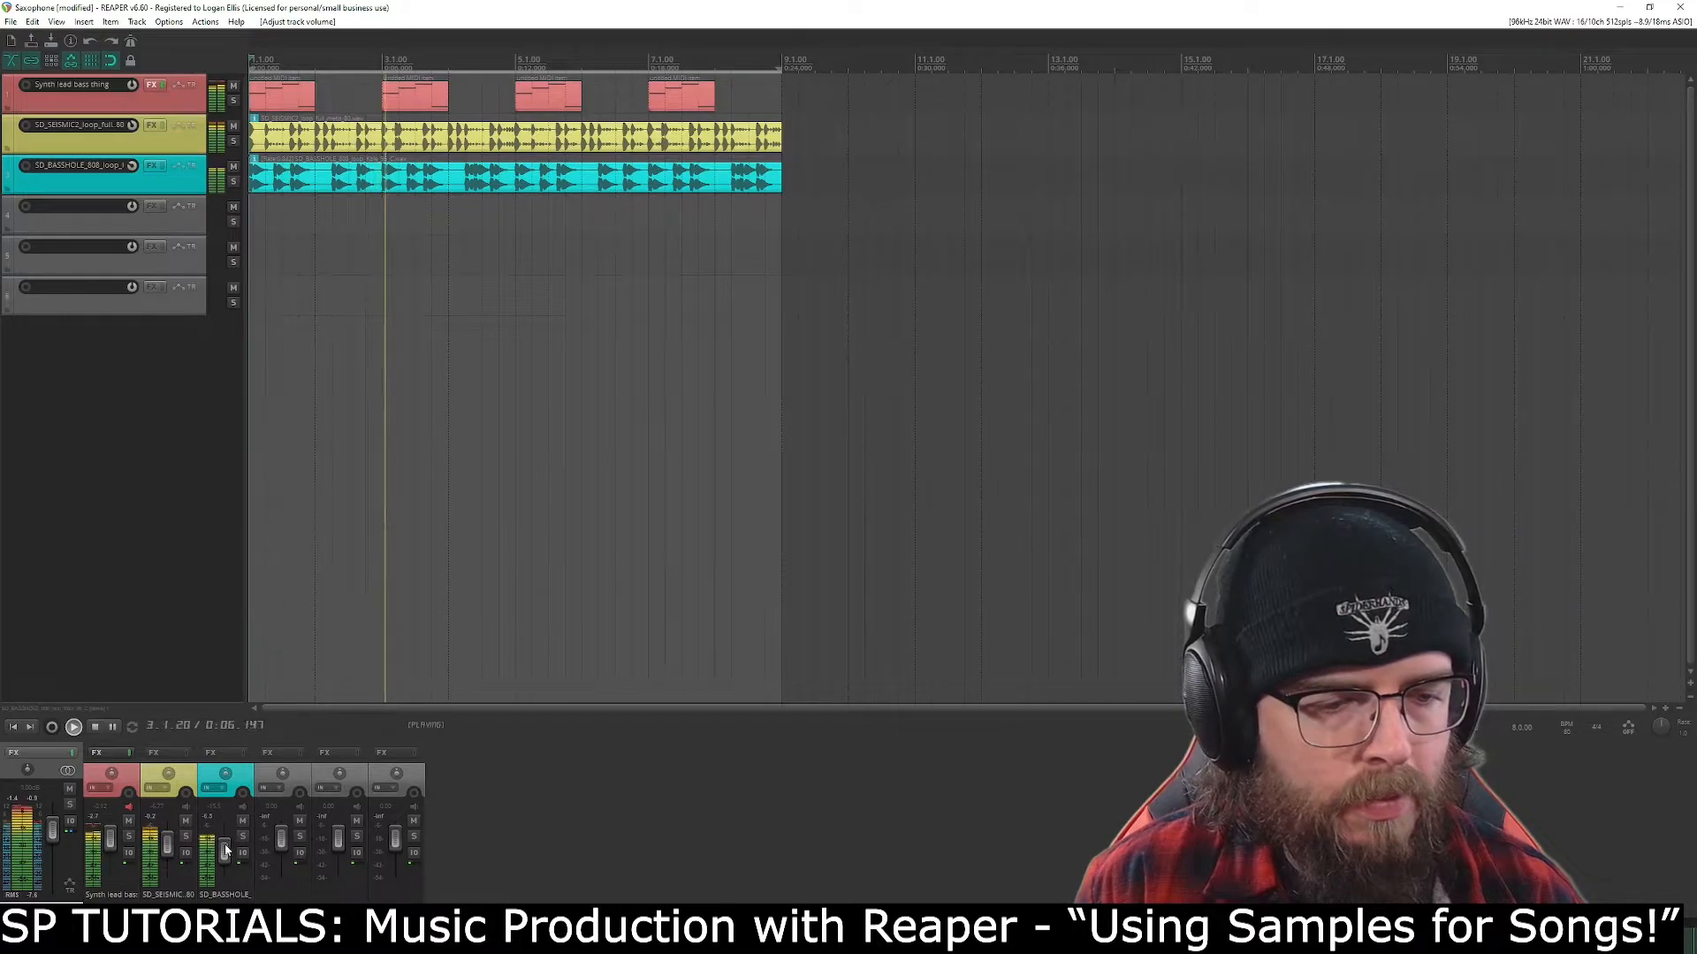
click(69, 772)
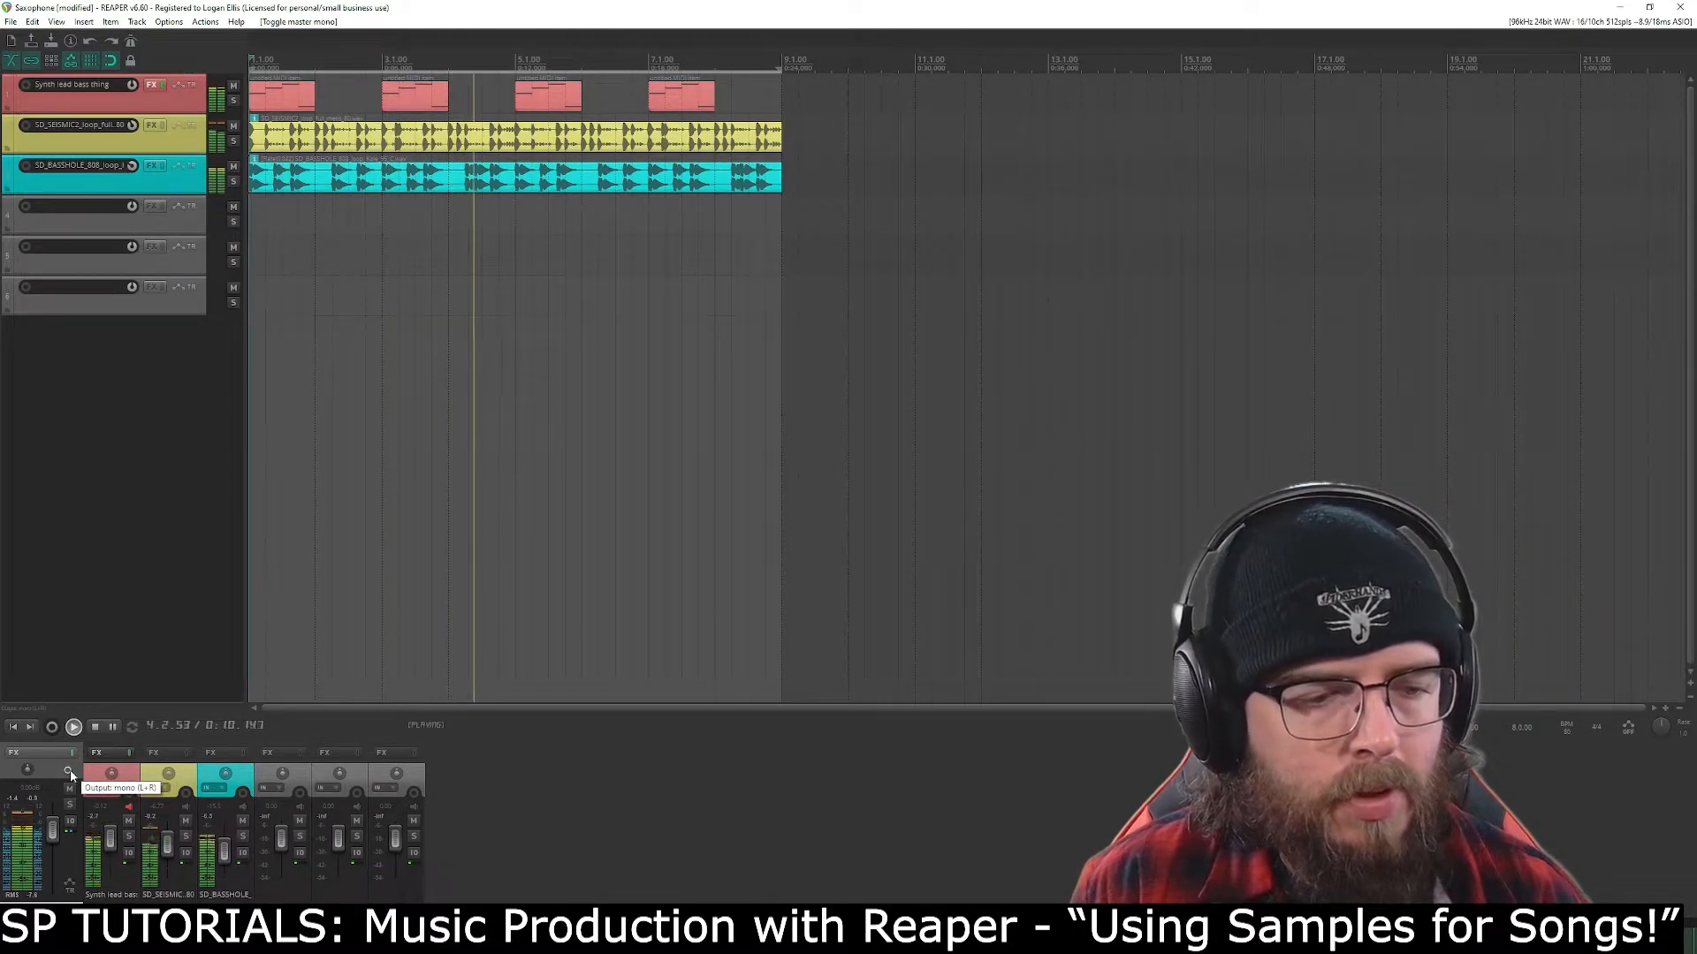
key(space)
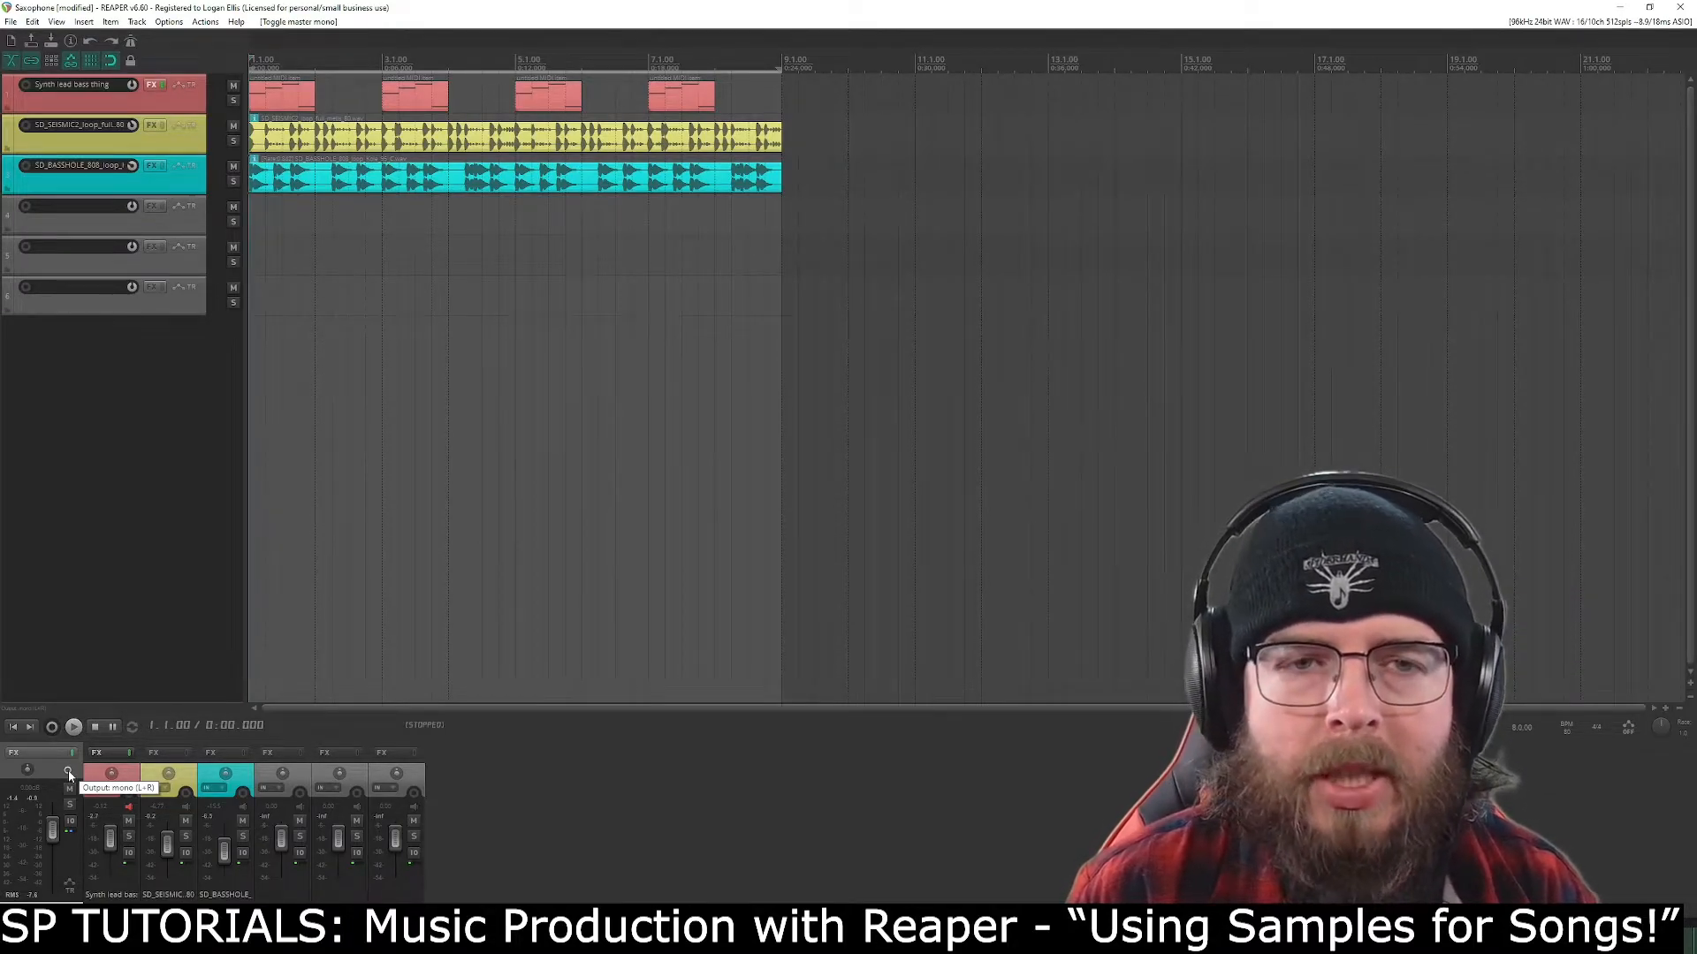
Set the BASSHOLE 808 loop track's volume to -14.75 dB during playback, and return the master output to stereo before stopping.
key(space)
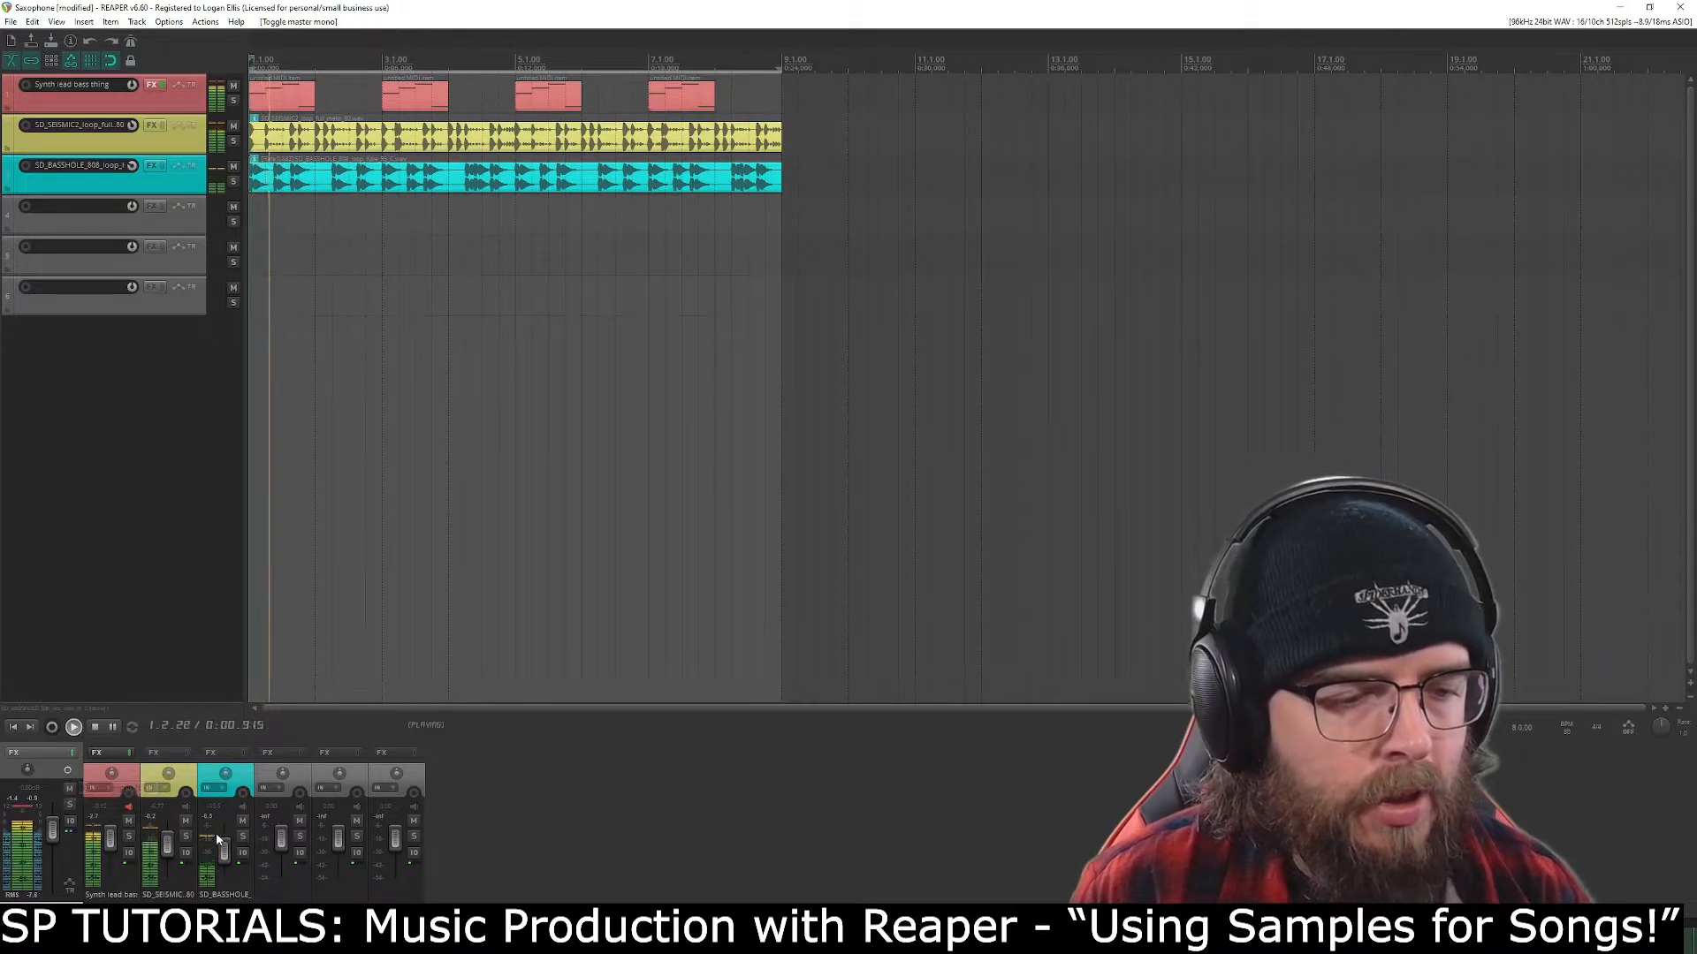
mouse_move(229, 853)
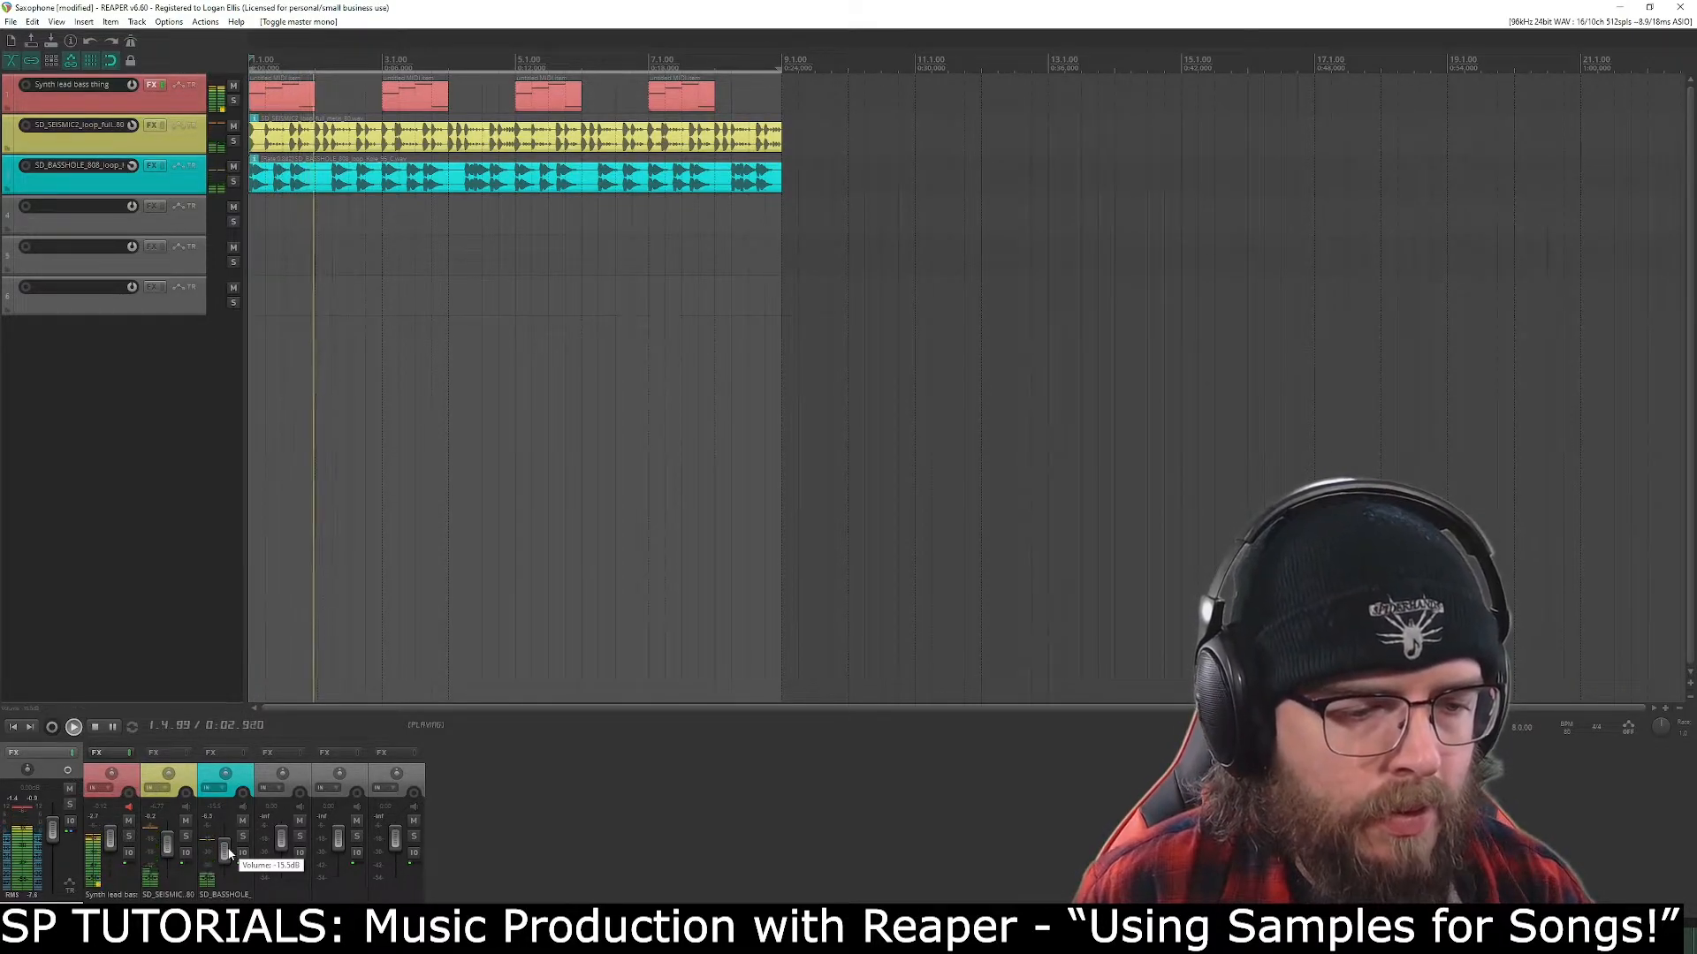
drag(229, 854, 232, 852)
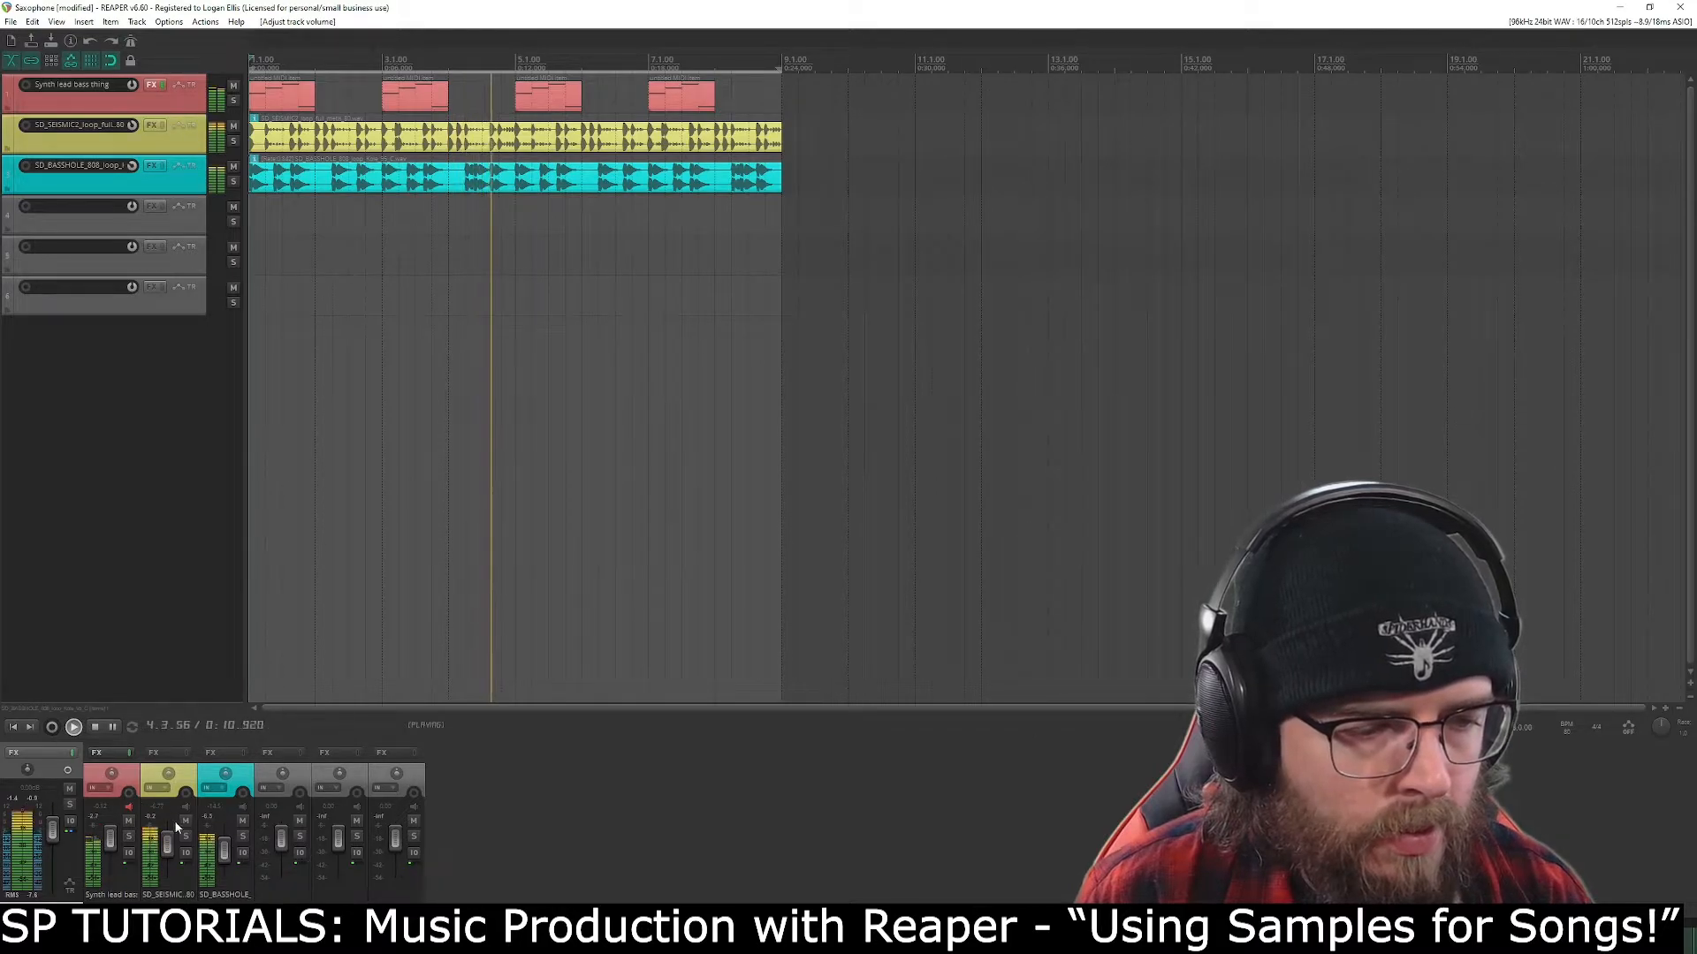
right_click(222, 854)
text(-)
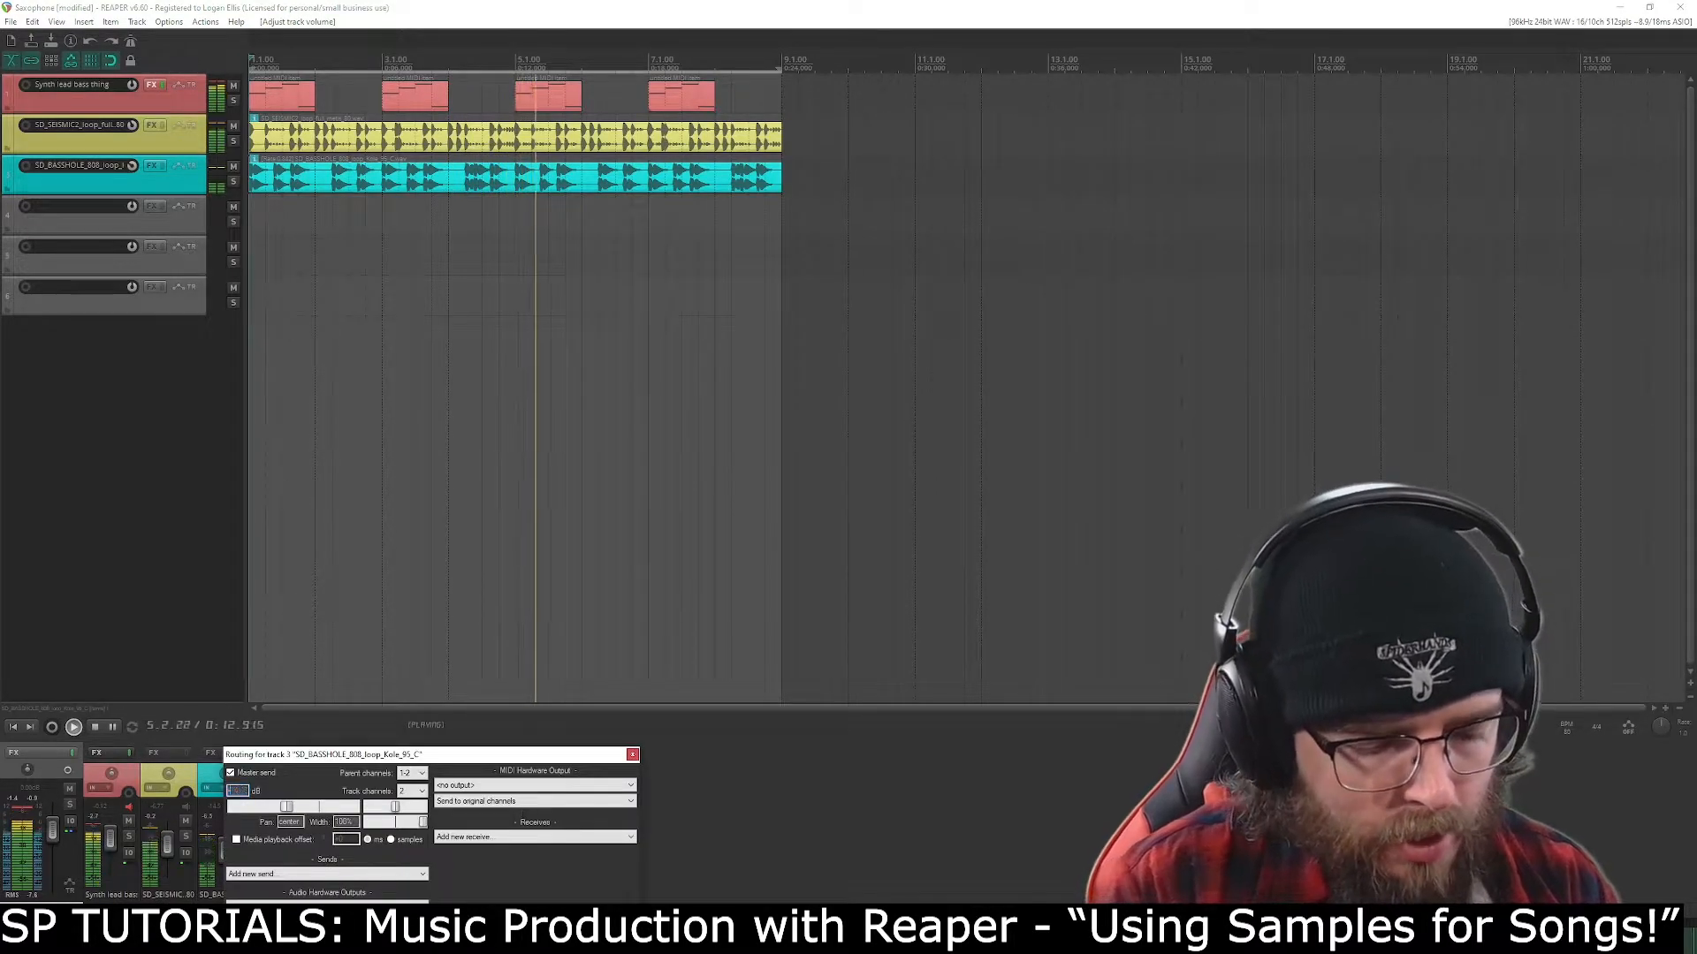
text(14.75)
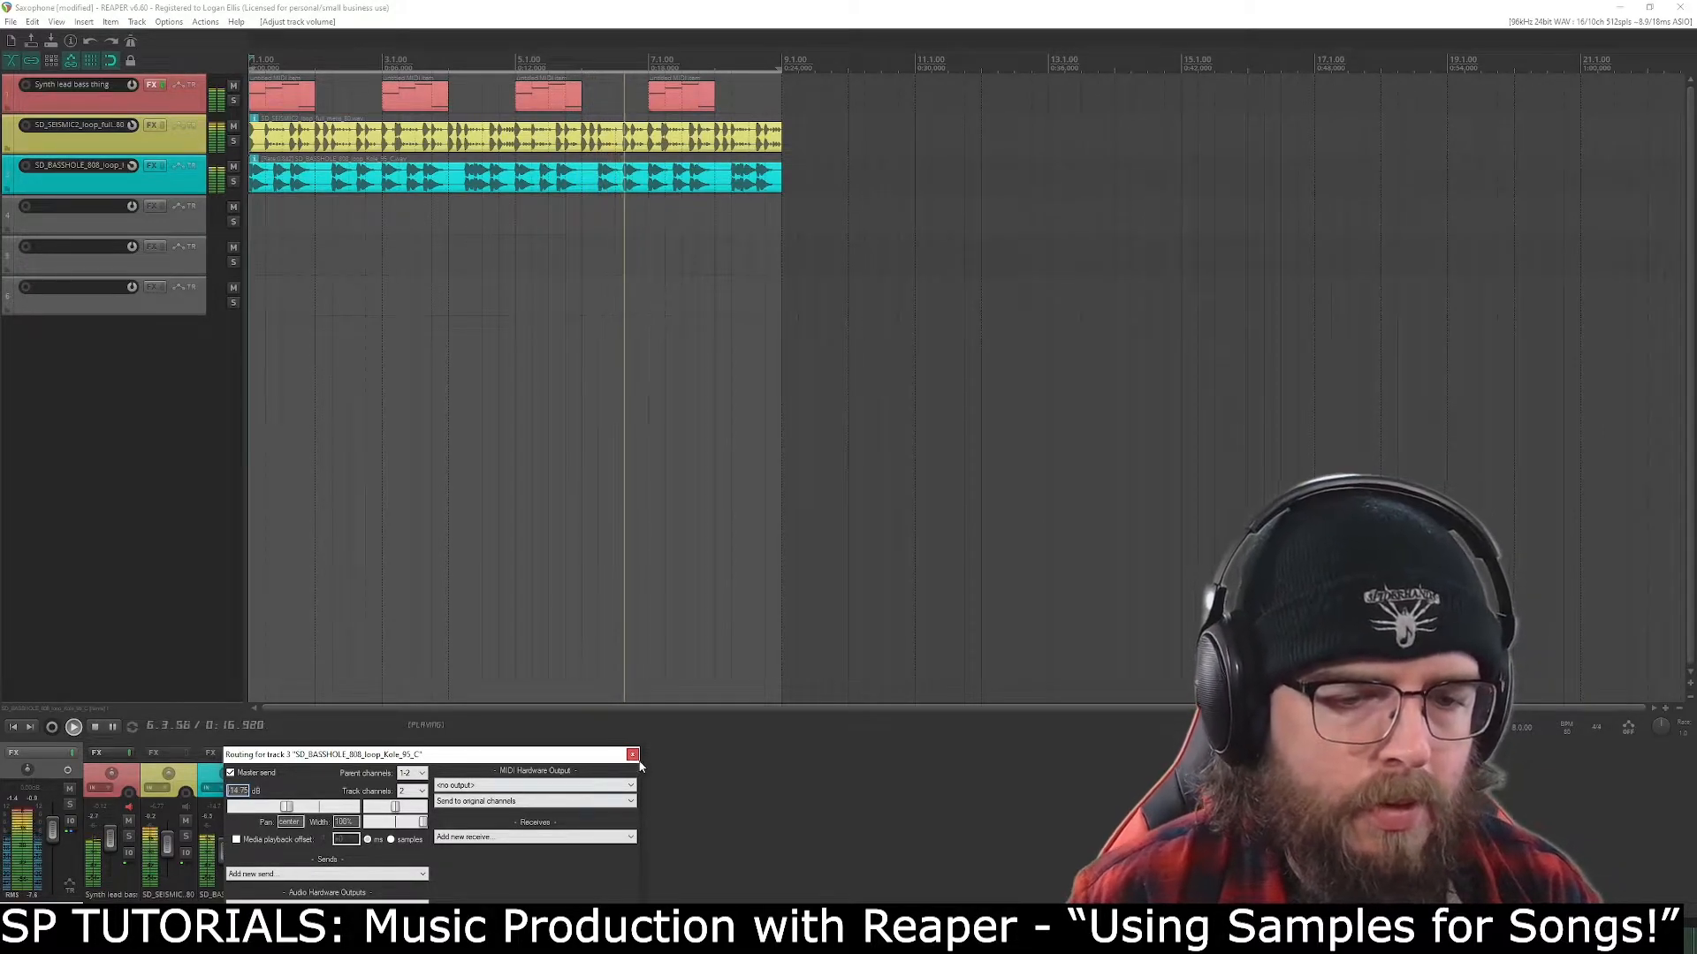
key(Return)
click(68, 770)
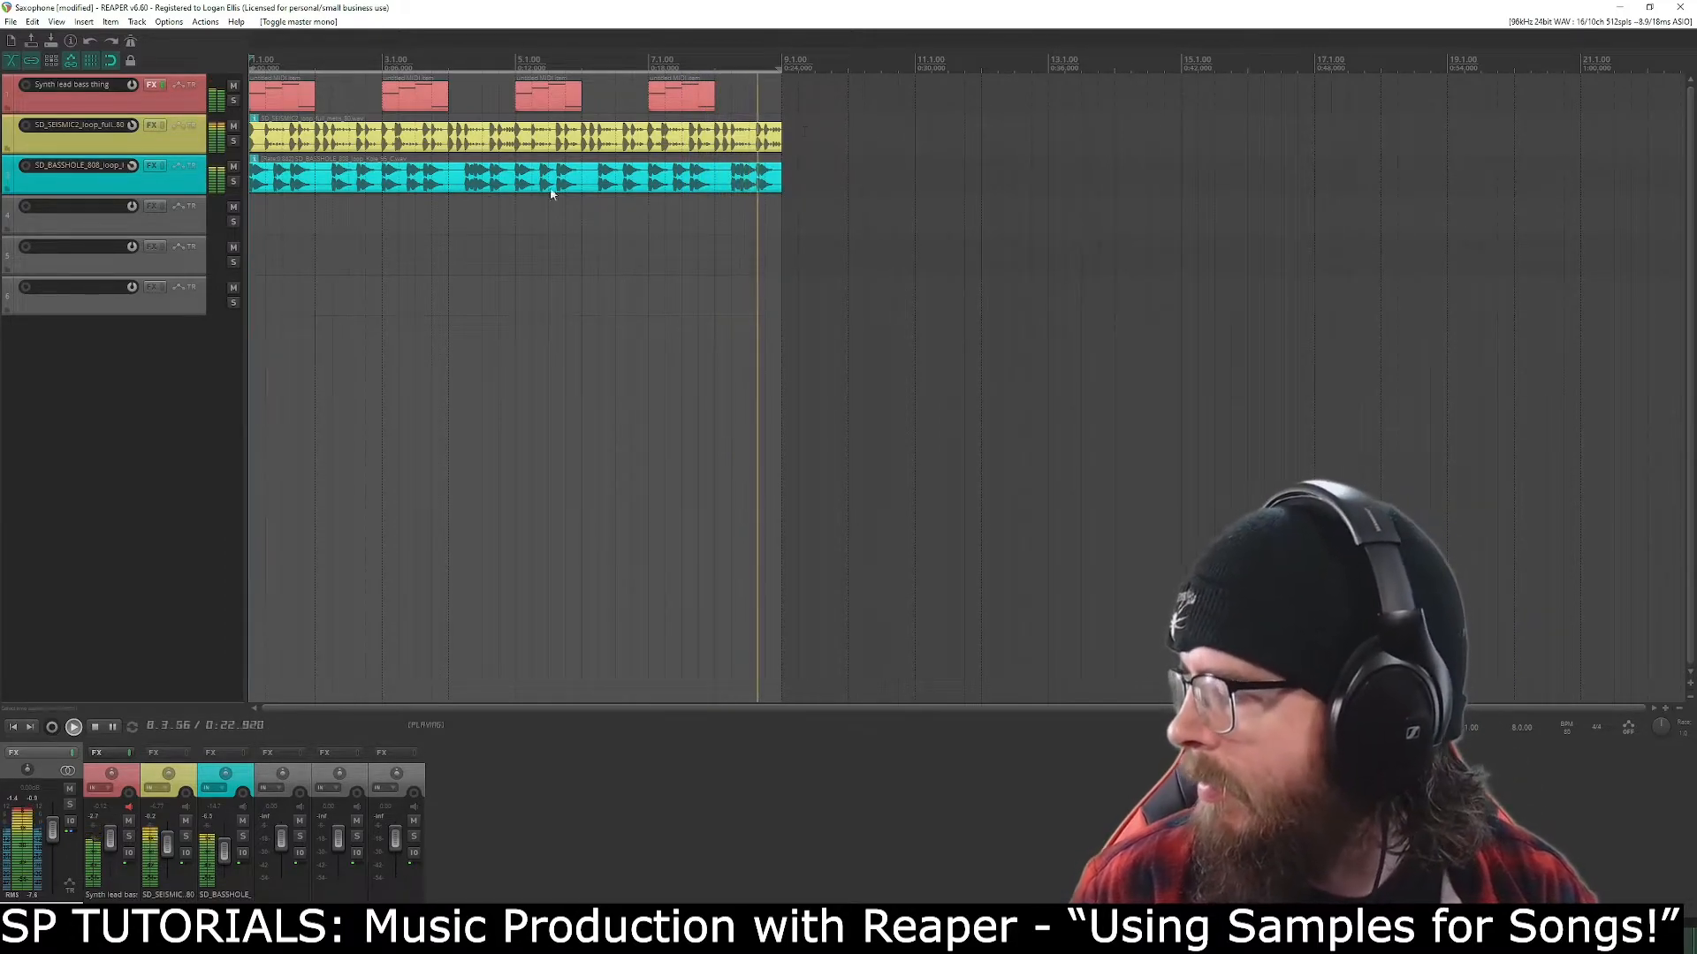
key(space)
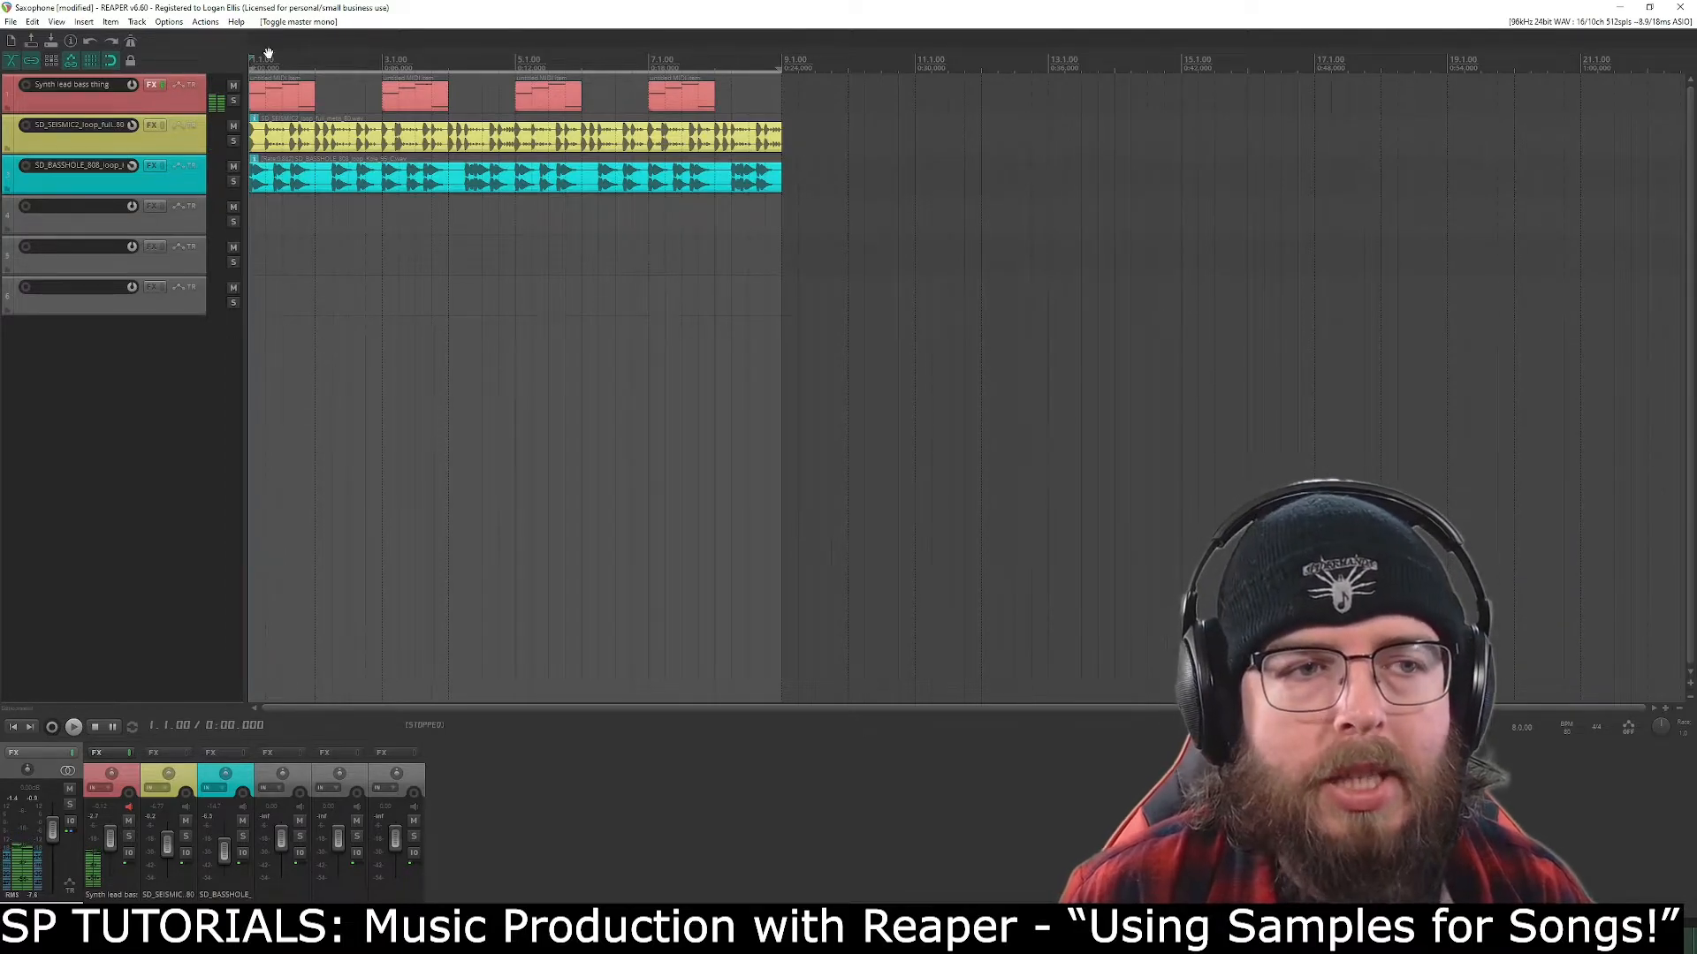
Open the synth lead bass track's effects chain for a look and close it again.
click(151, 85)
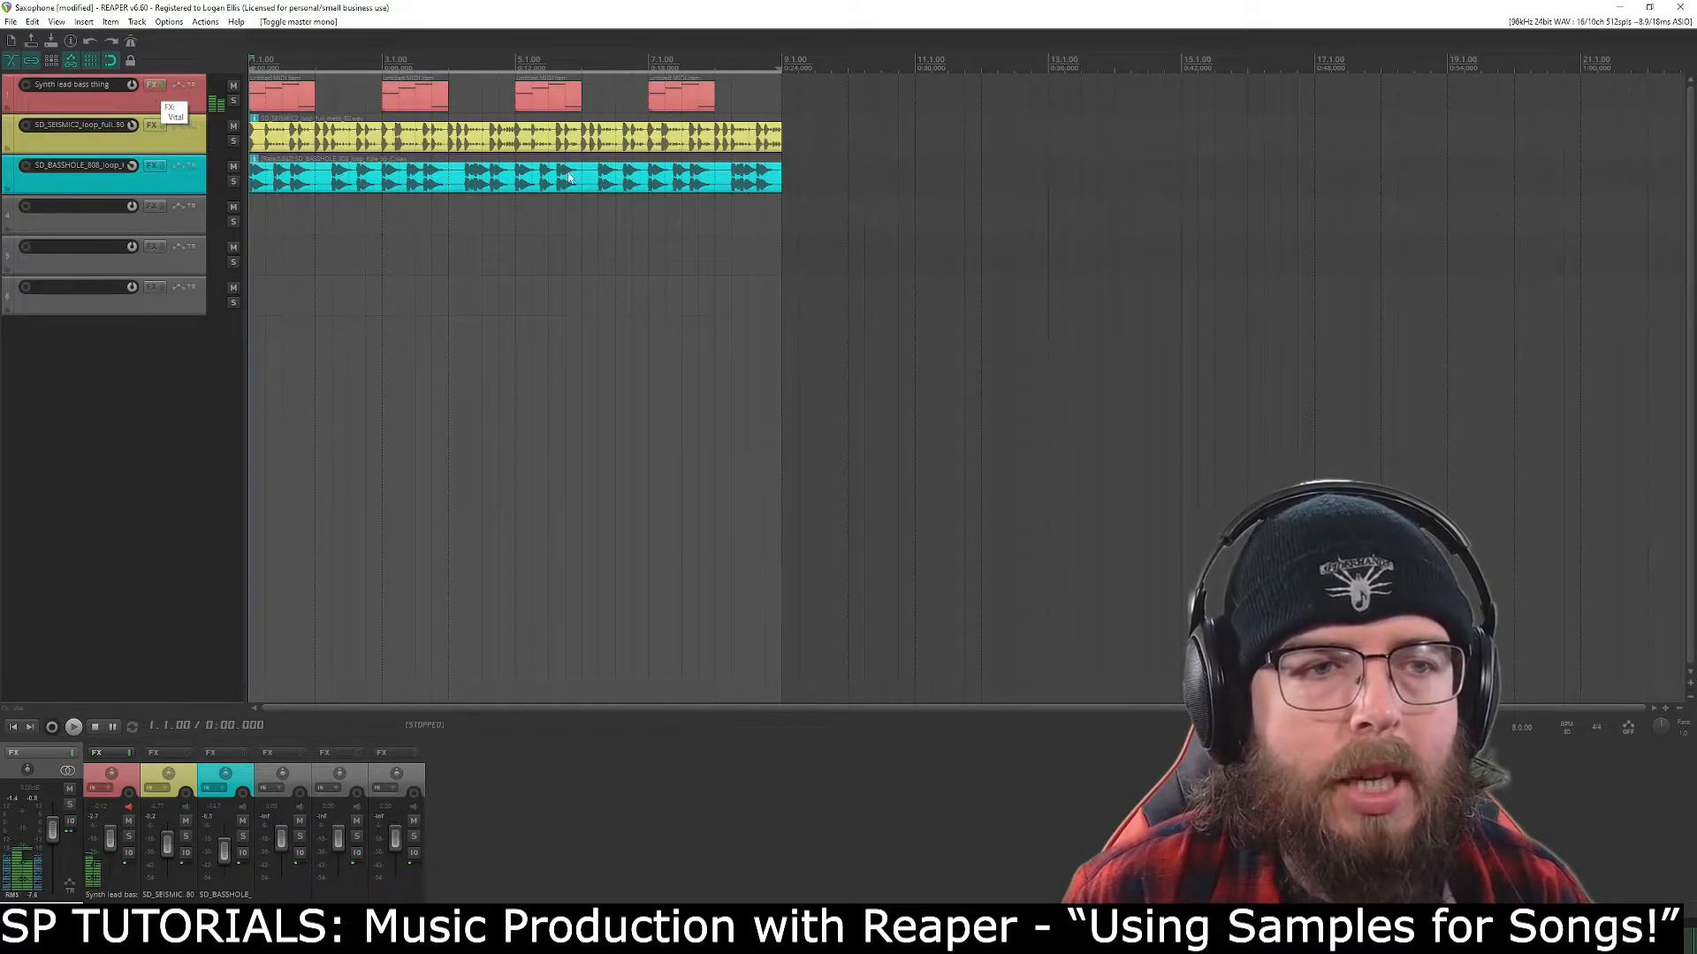
click(1387, 267)
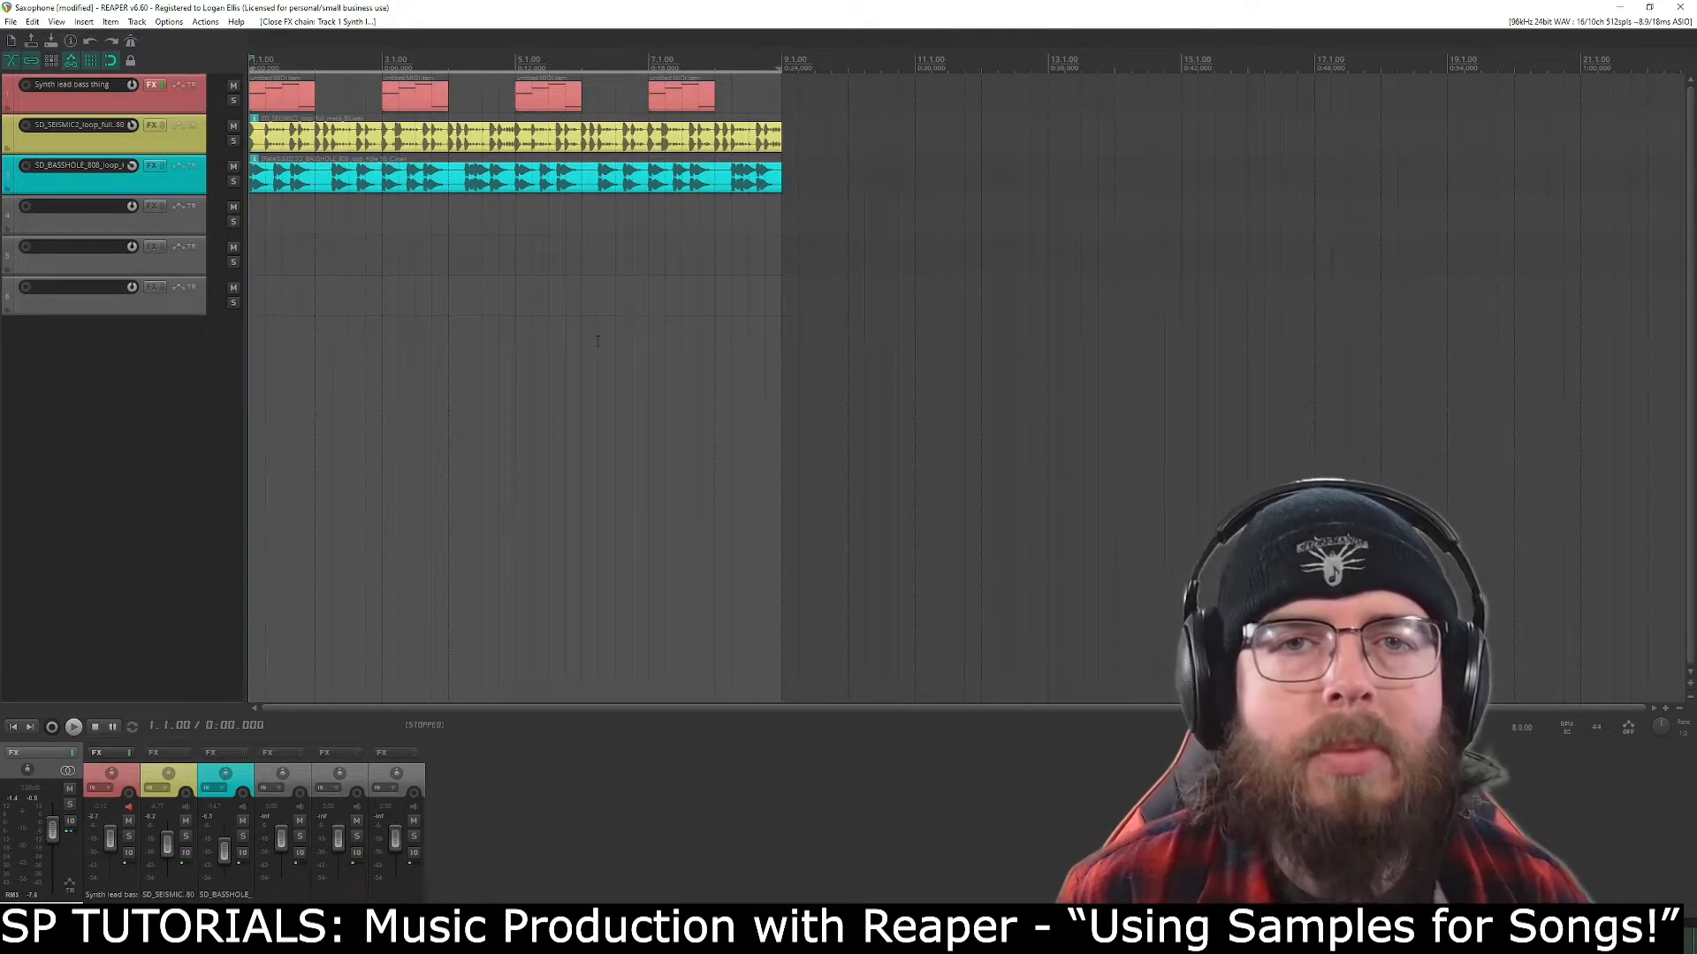
click(194, 231)
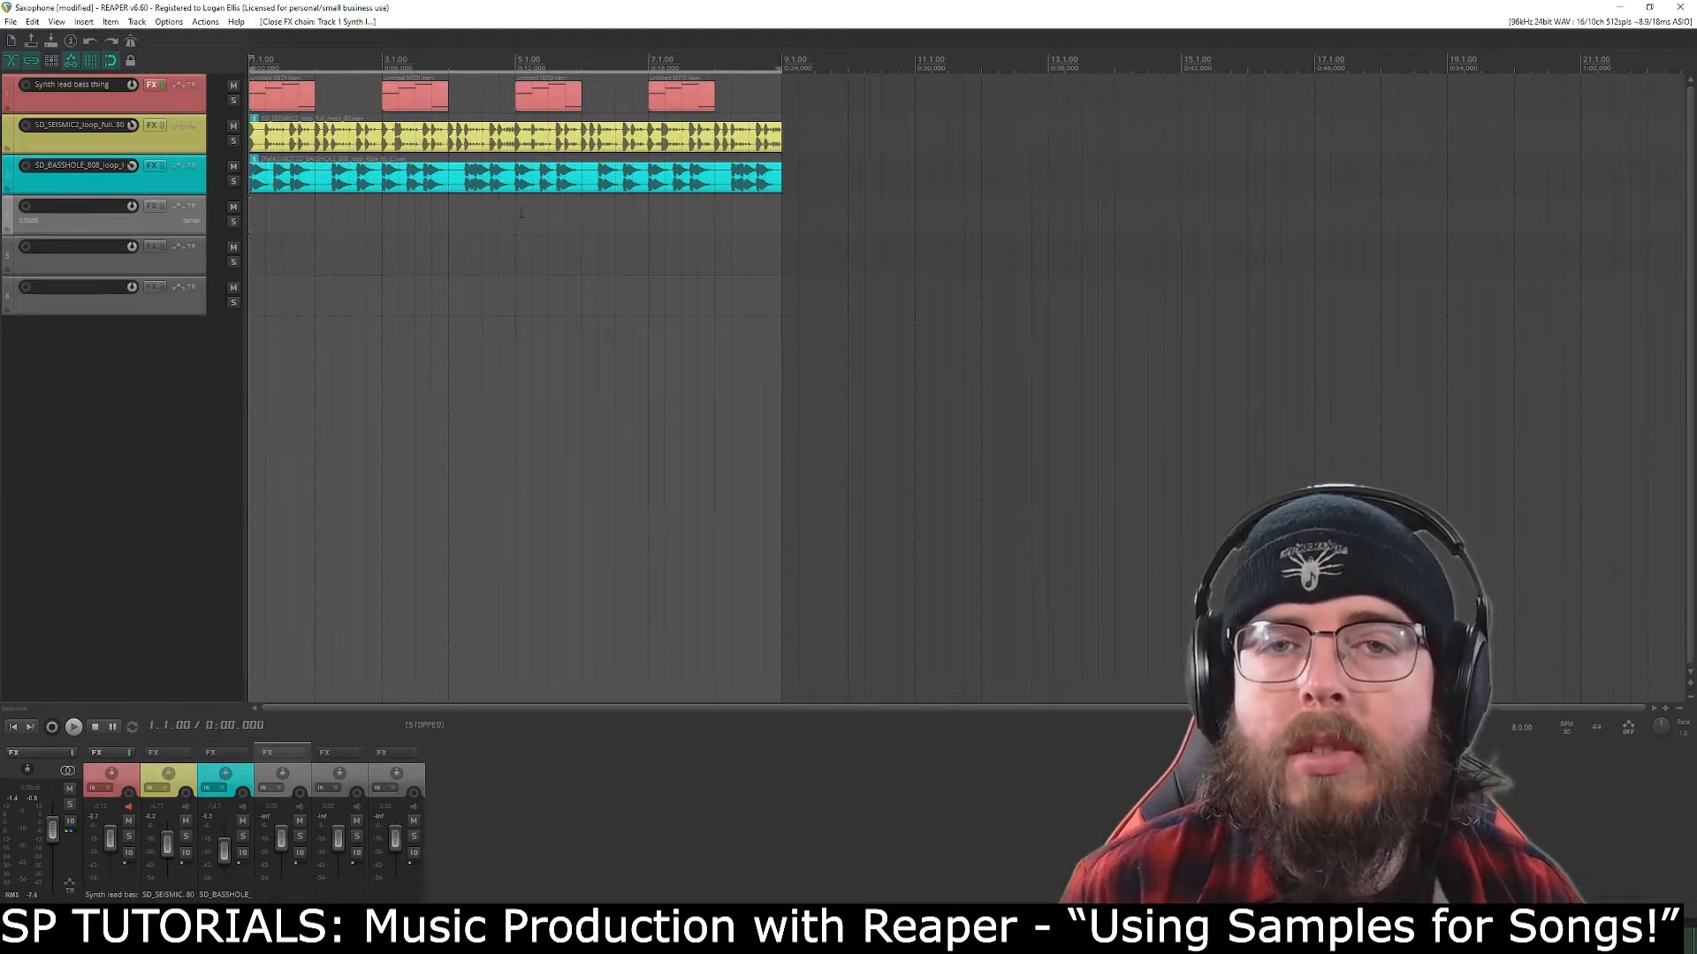
Try duplicating all items on the three tracks into bars 9 to 17, and delete the duplicates.
drag(859, 85, 267, 191)
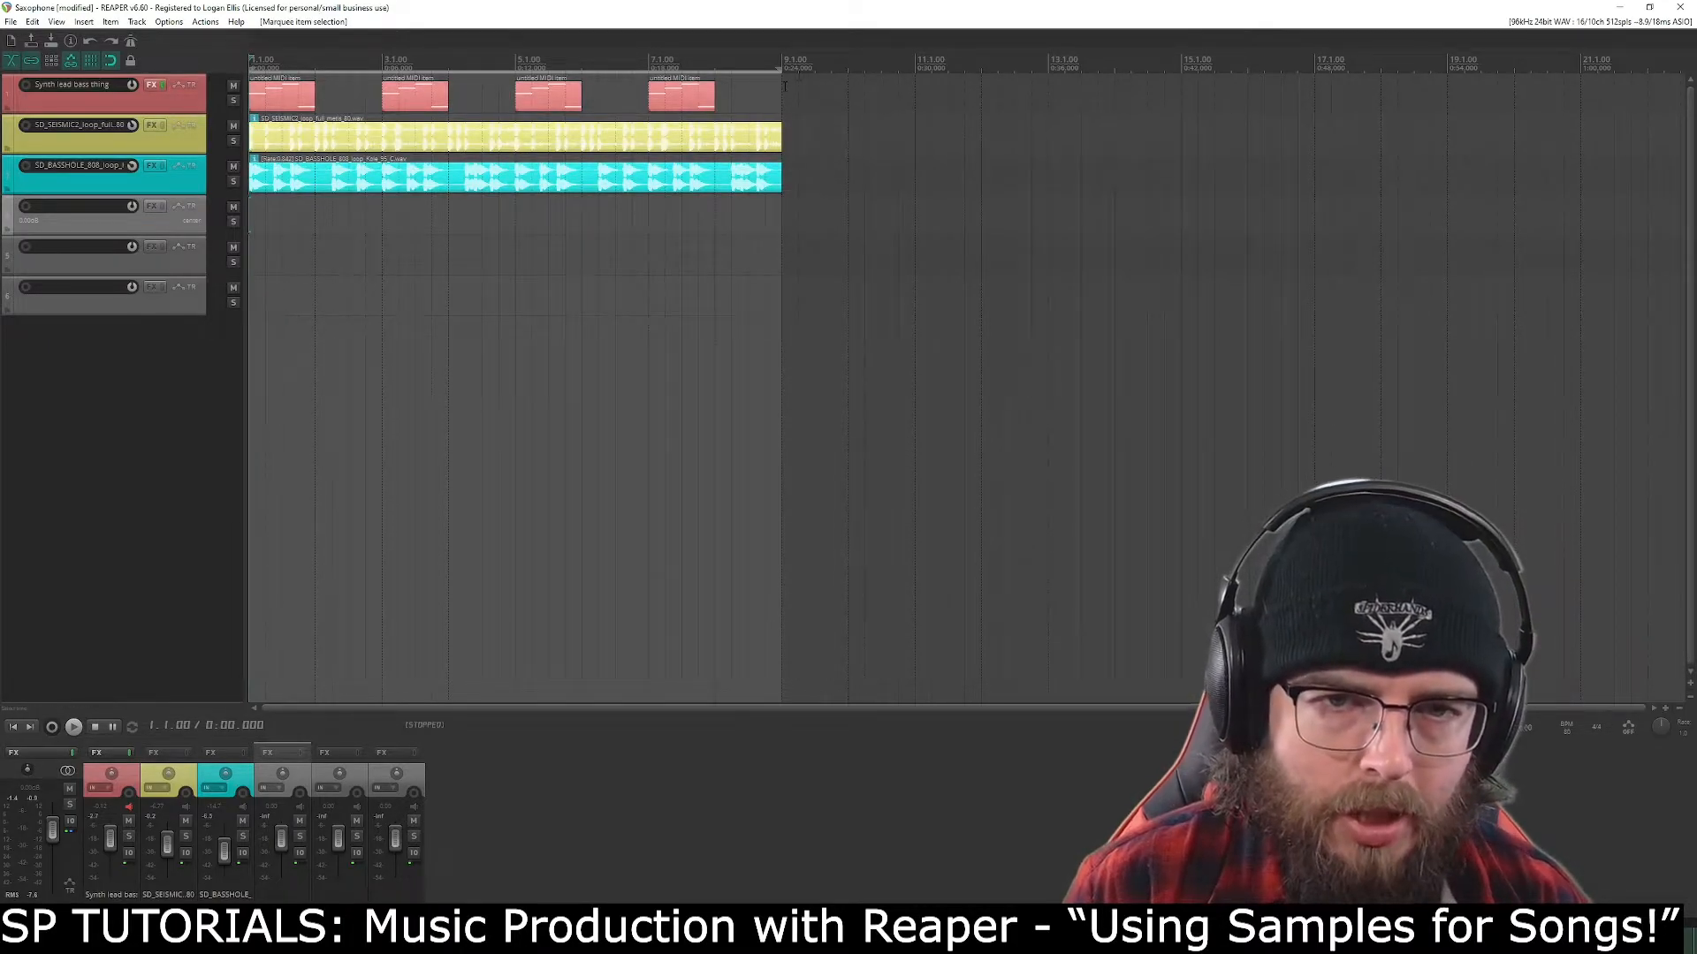
key(ctrl+d)
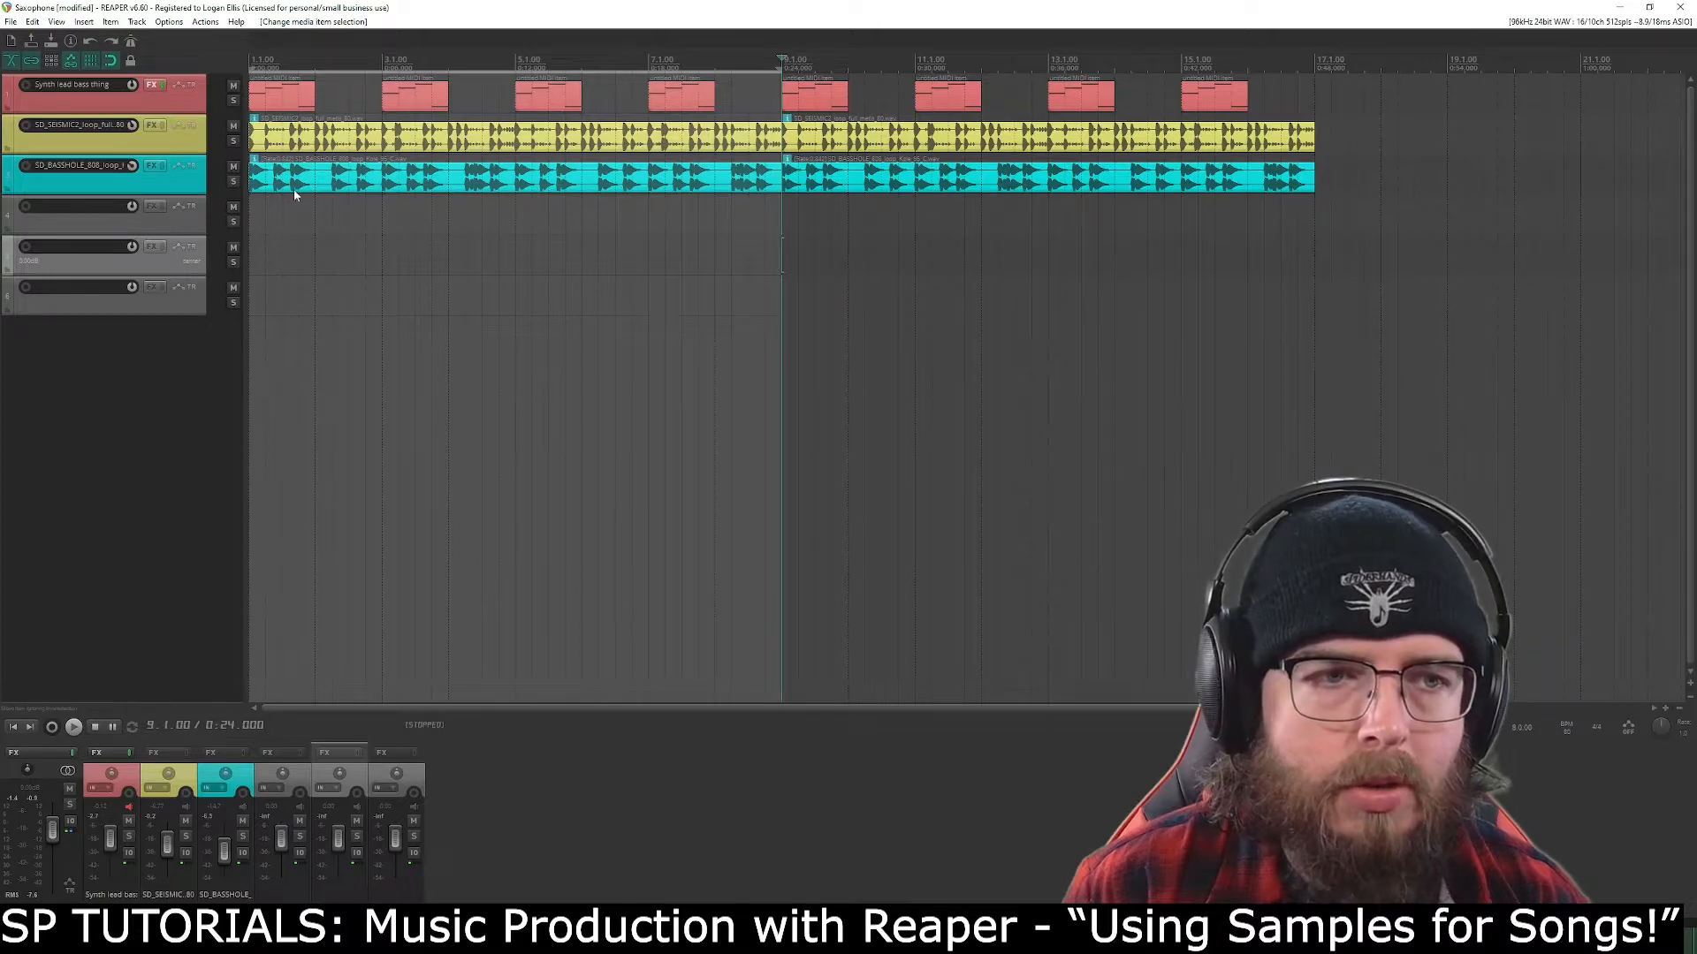
drag(260, 228, 768, 82)
drag(801, 231, 1255, 80)
key(Delete)
Copy all items of the first eight bars on the three tracks and paste them at bar 9.
drag(1118, 163, 518, 129)
drag(857, 221, 233, 74)
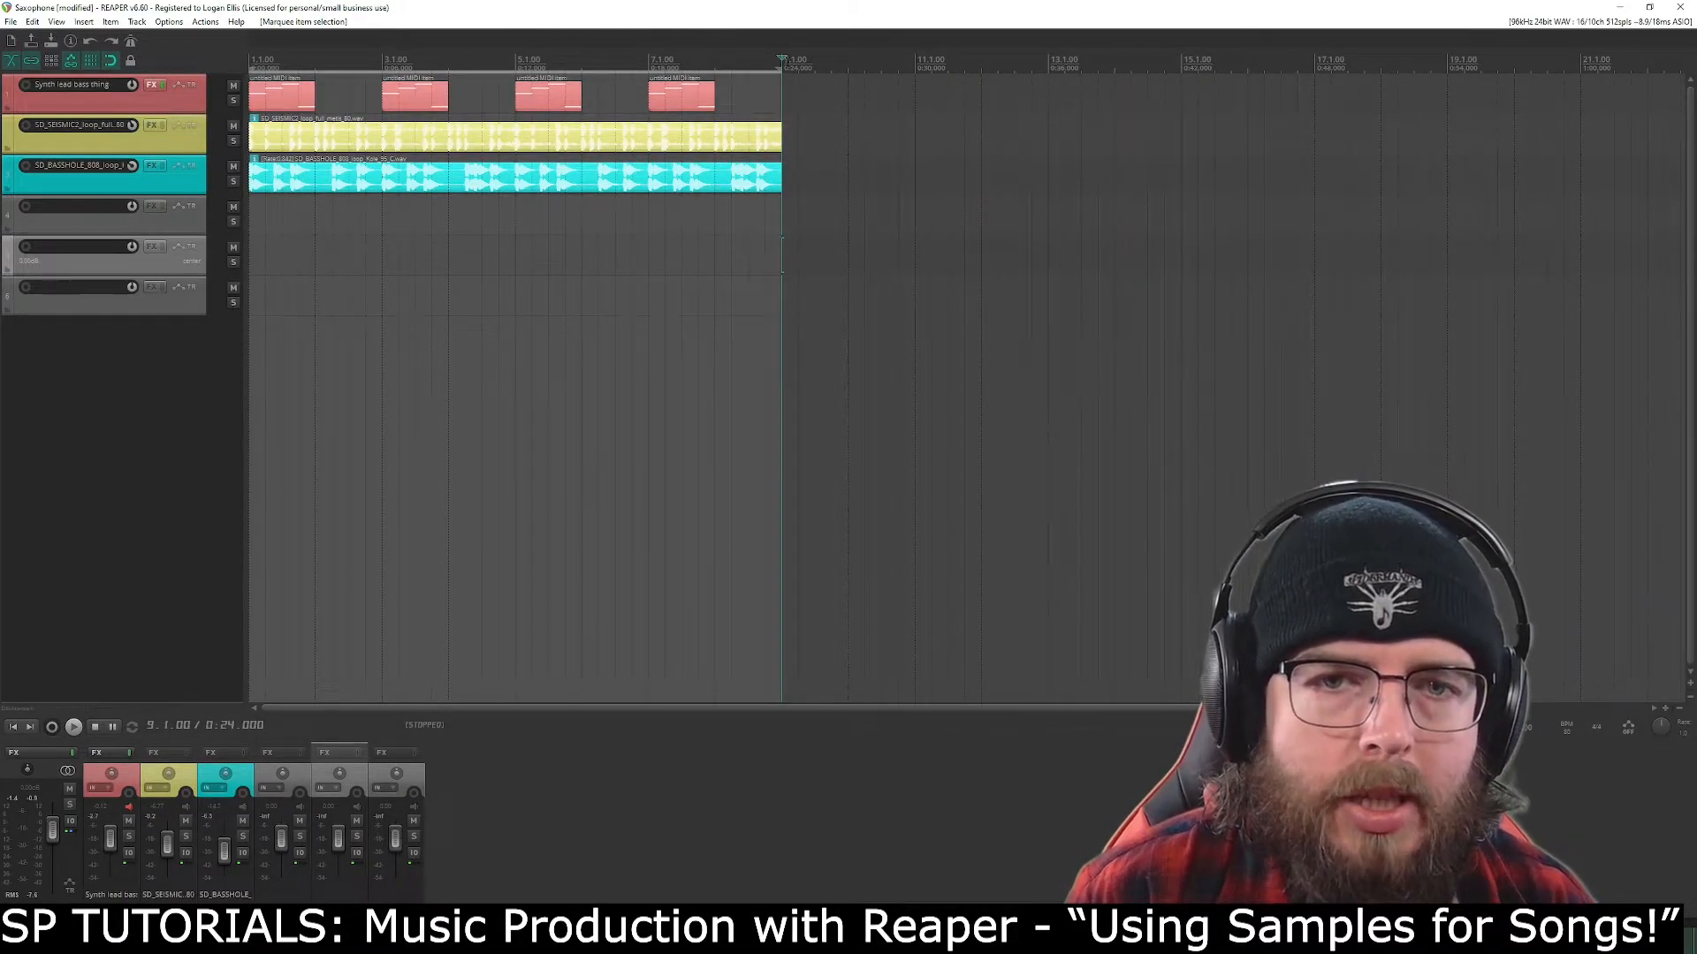
key(ctrl+c)
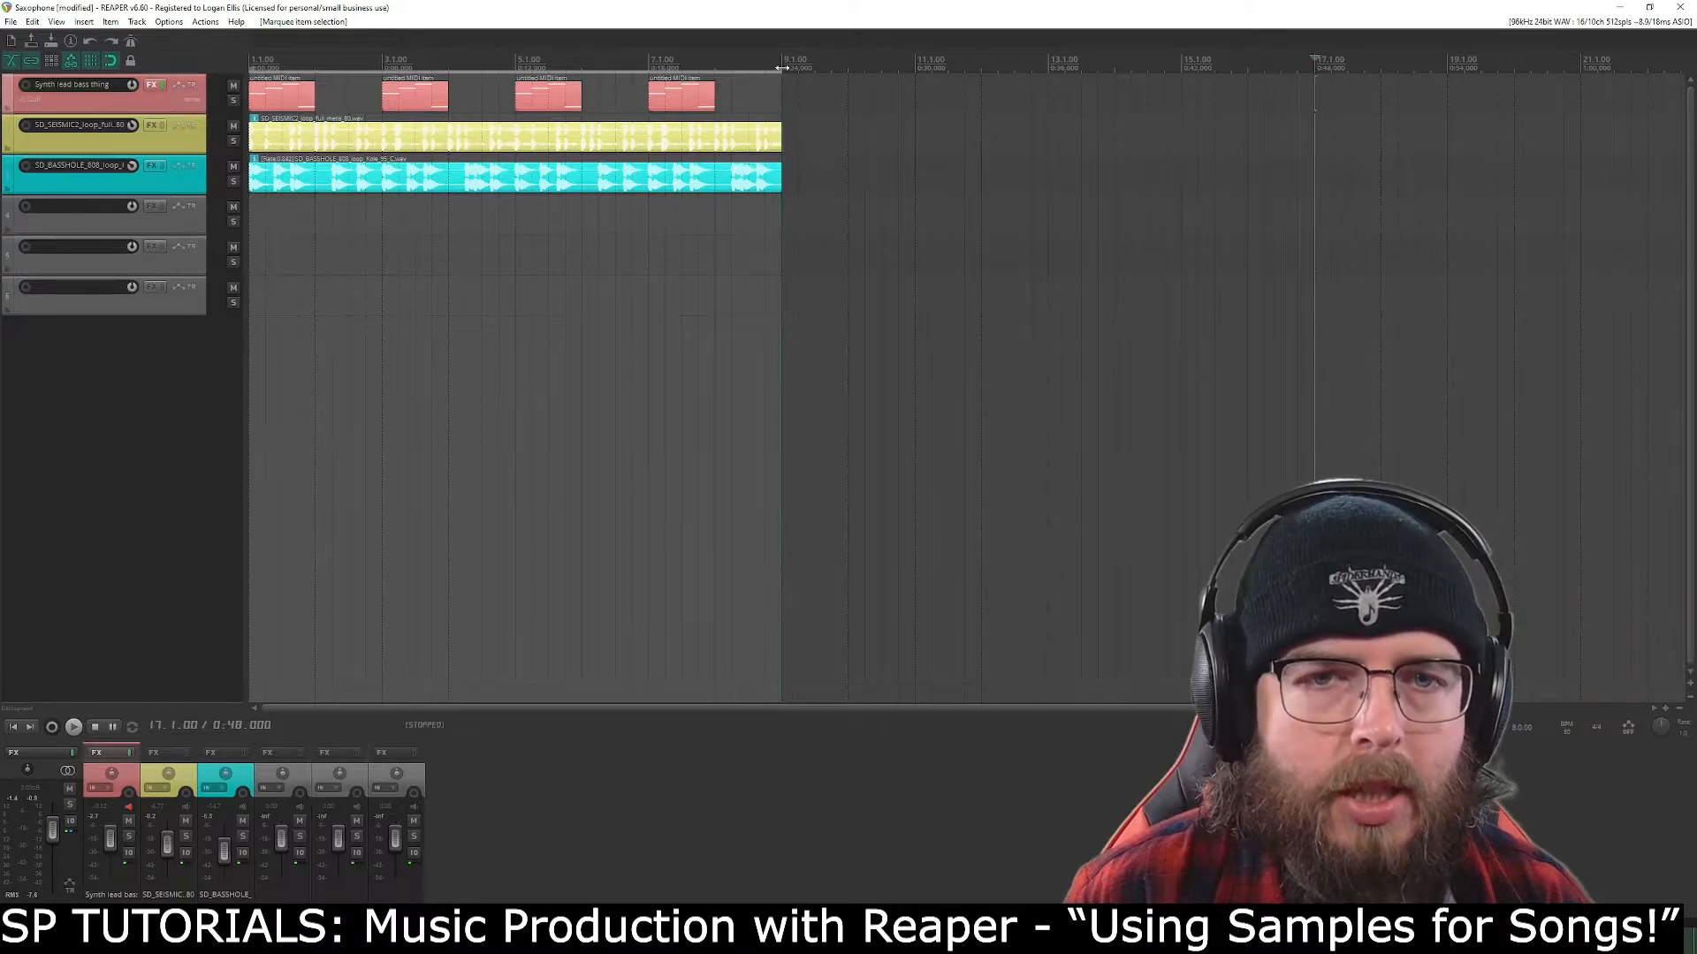
key(ctrl+v)
Play the transition into the pasted section from position 8.3.00, with all items deselected.
click(749, 83)
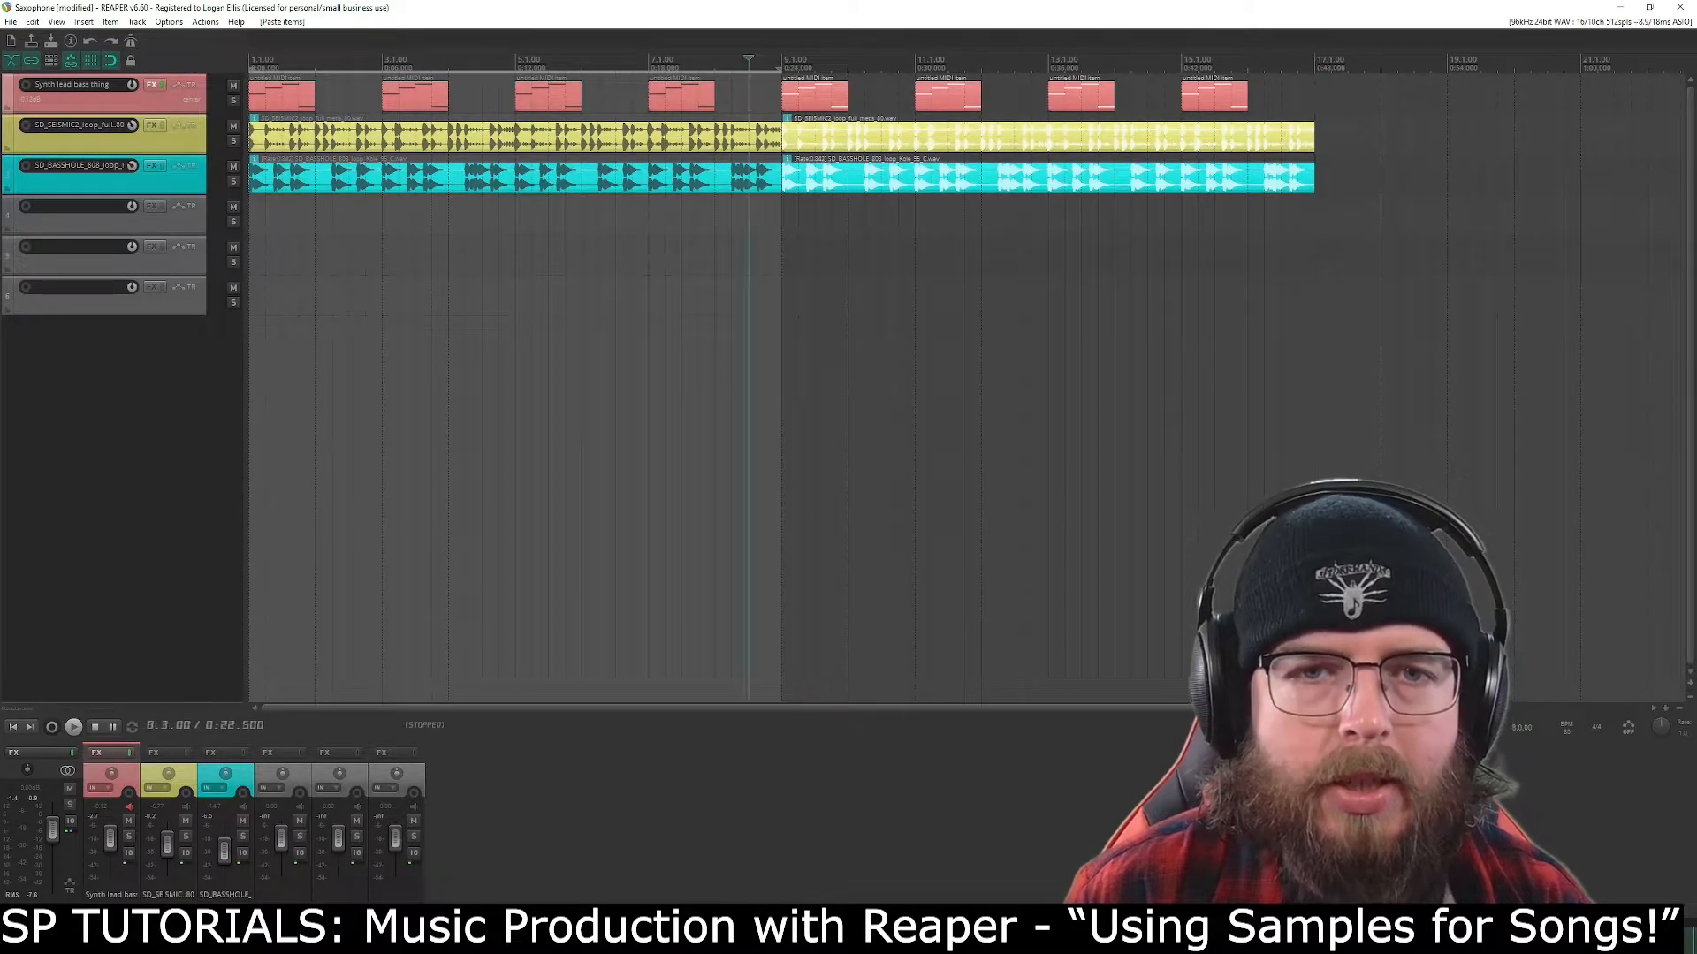
click(847, 269)
click(751, 80)
key(space)
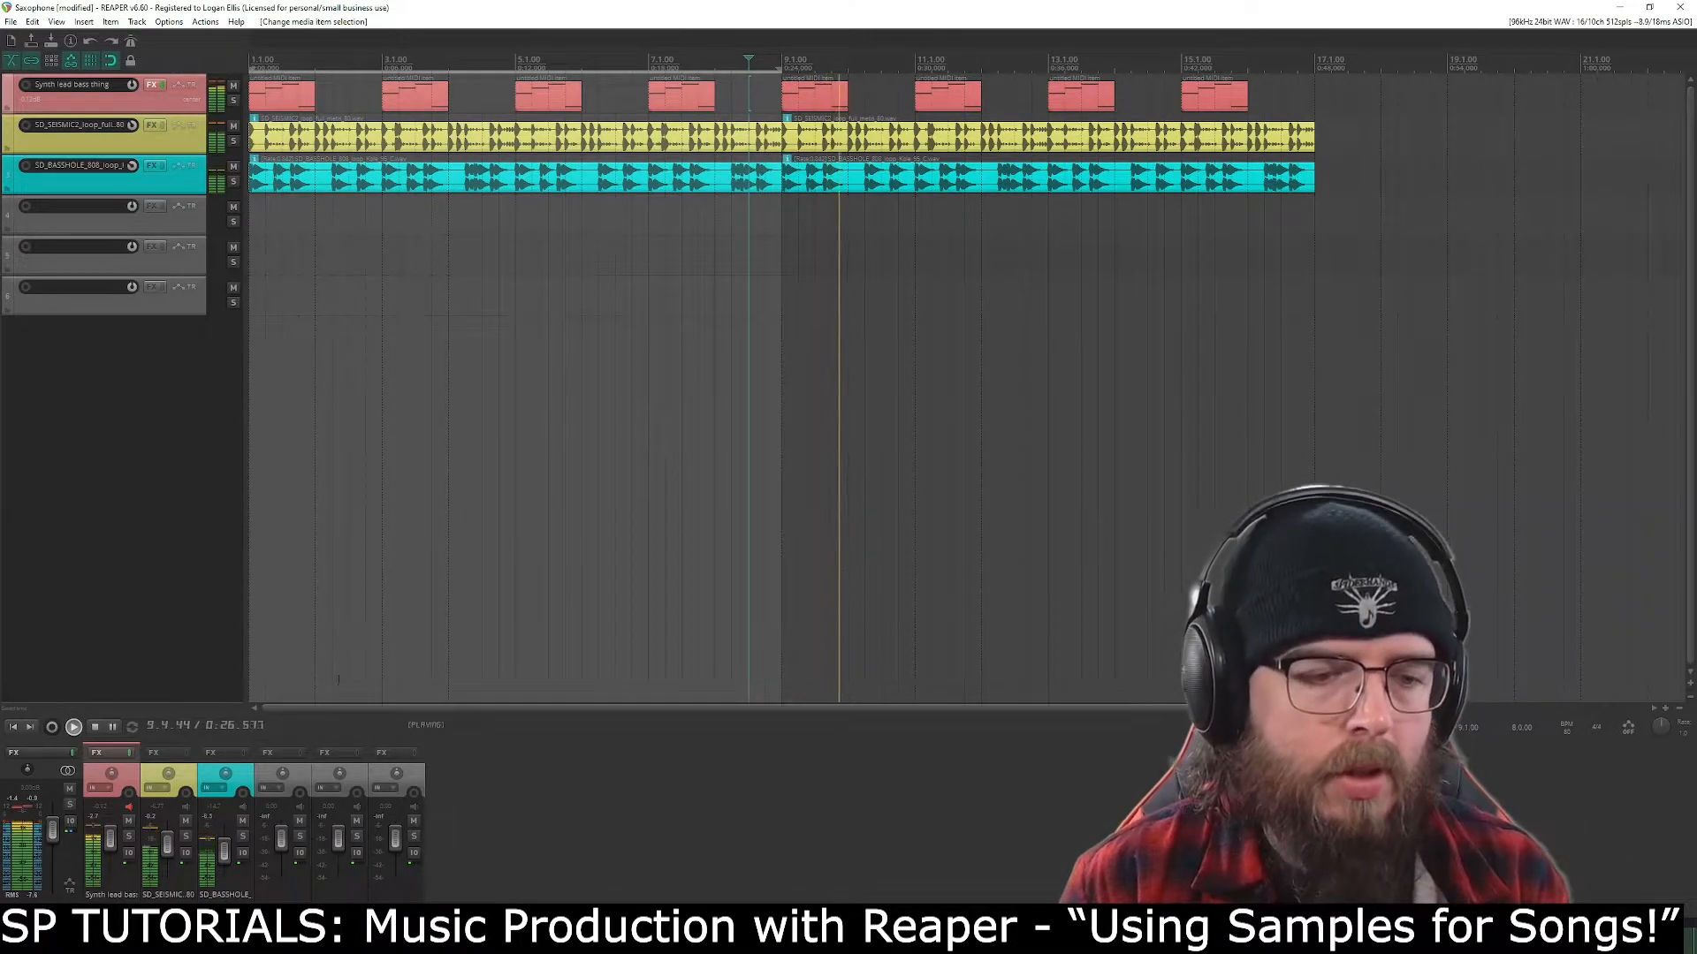
key(space)
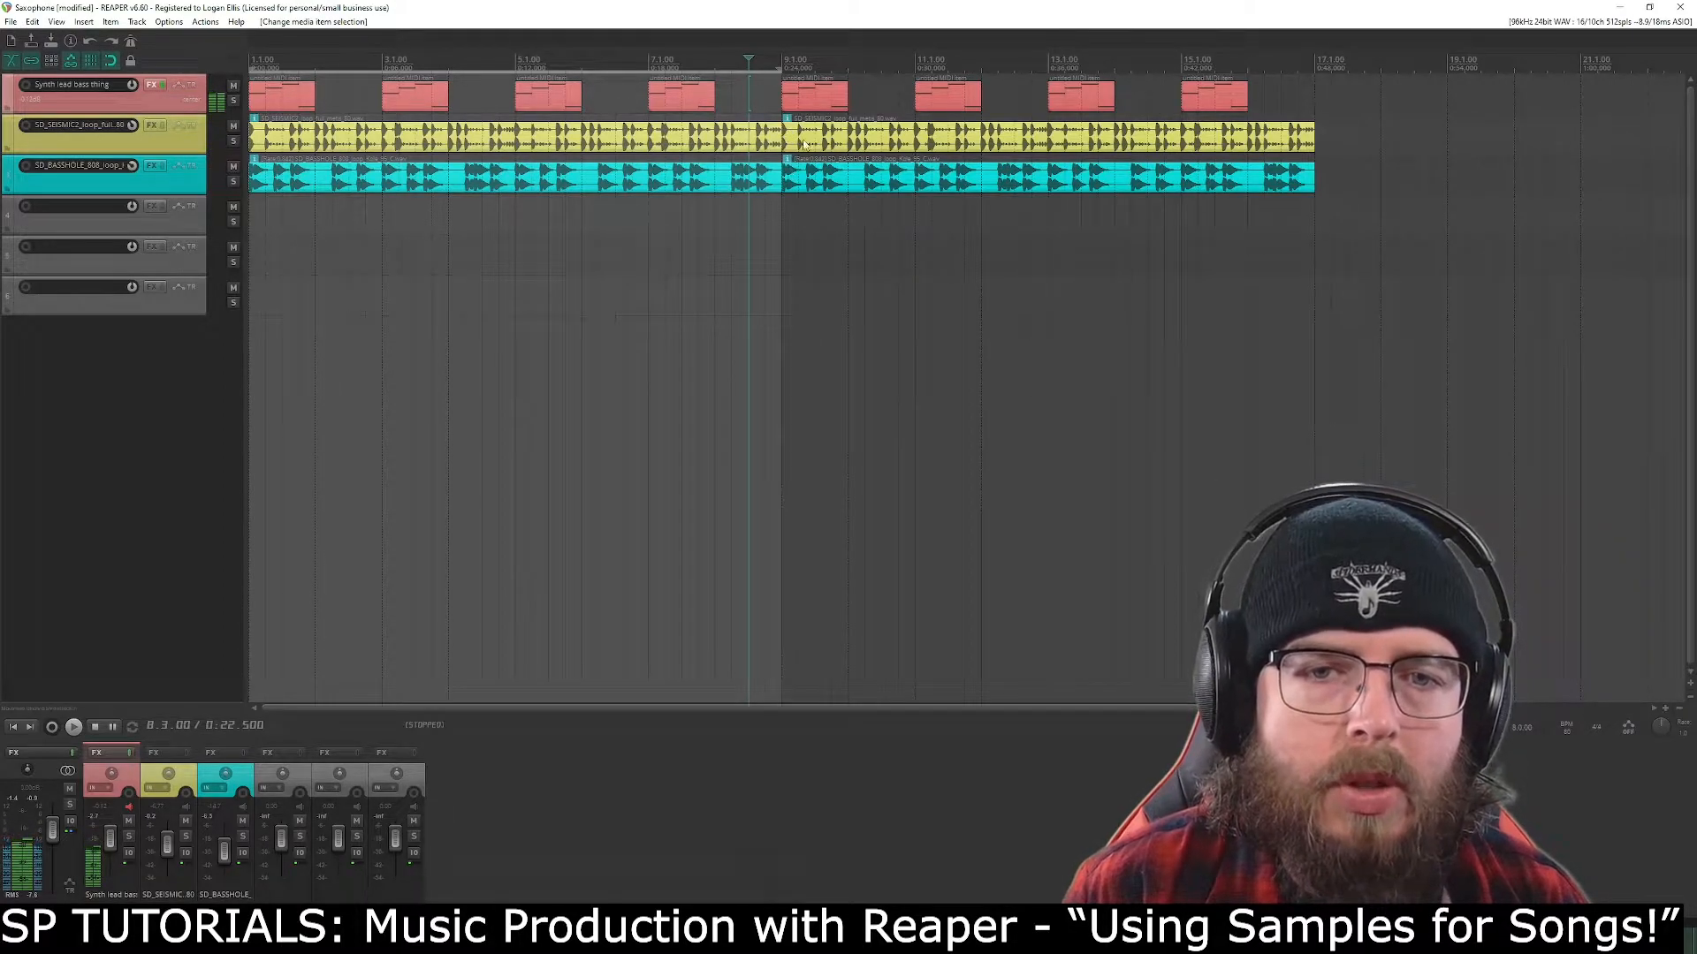
Trim the second SEISMIC drum loop item to start half a bar after bar 9, and play across the resulting gap.
drag(791, 150, 813, 151)
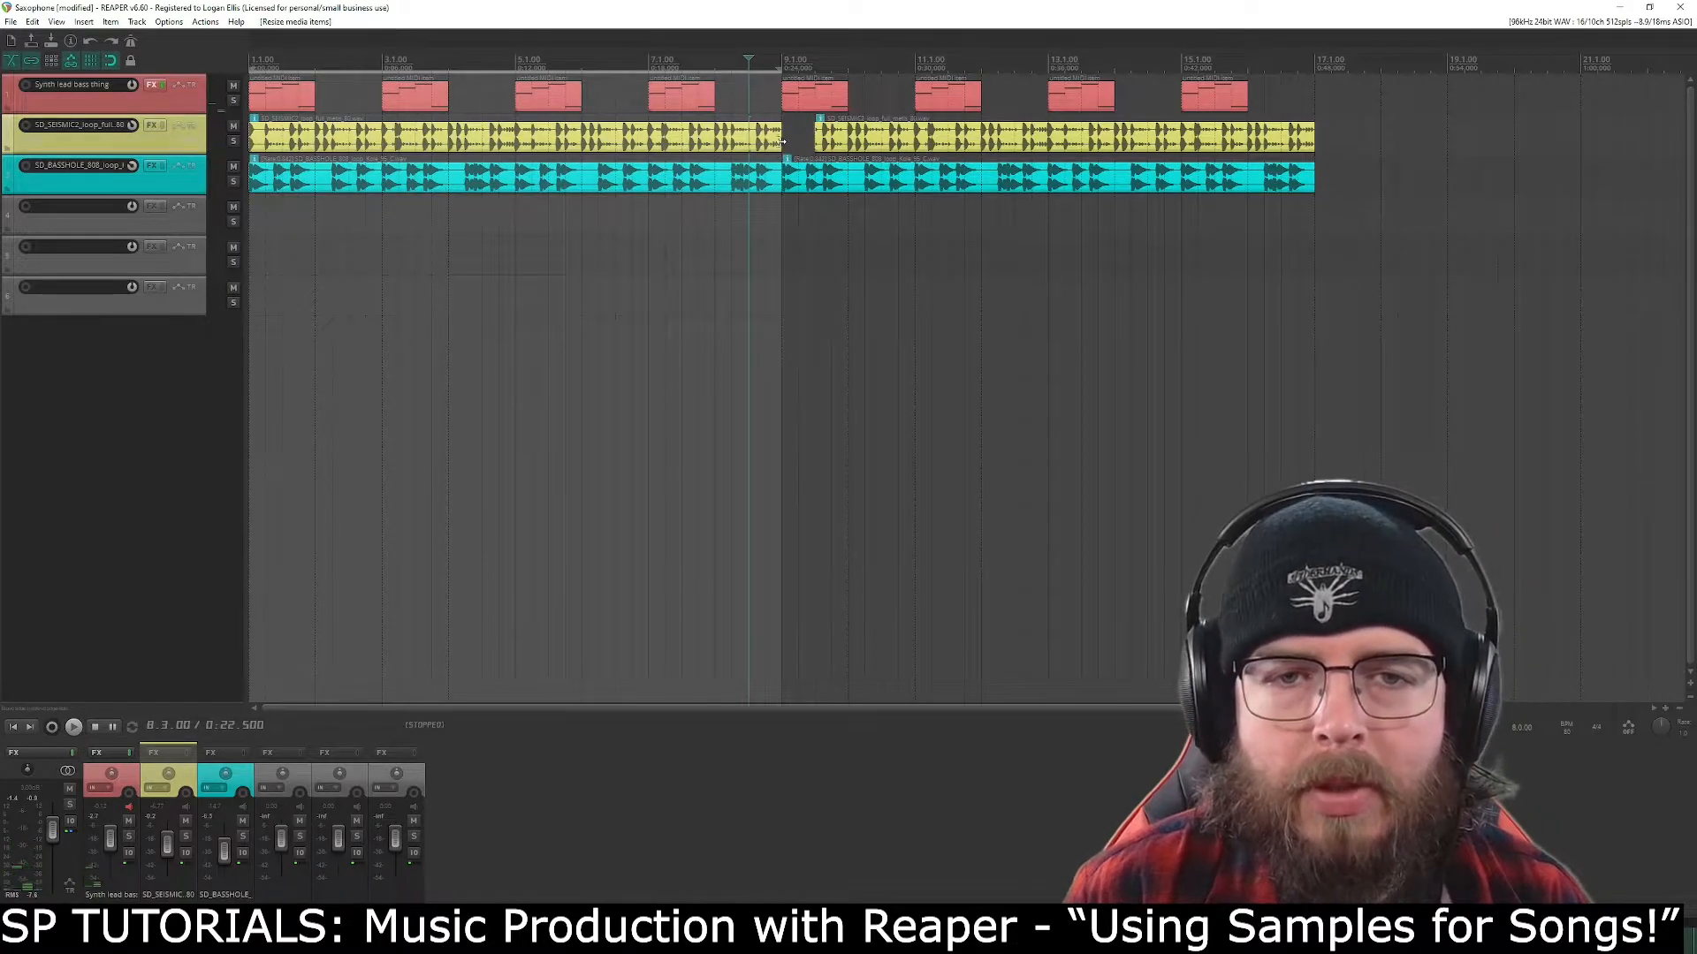
click(828, 135)
click(765, 60)
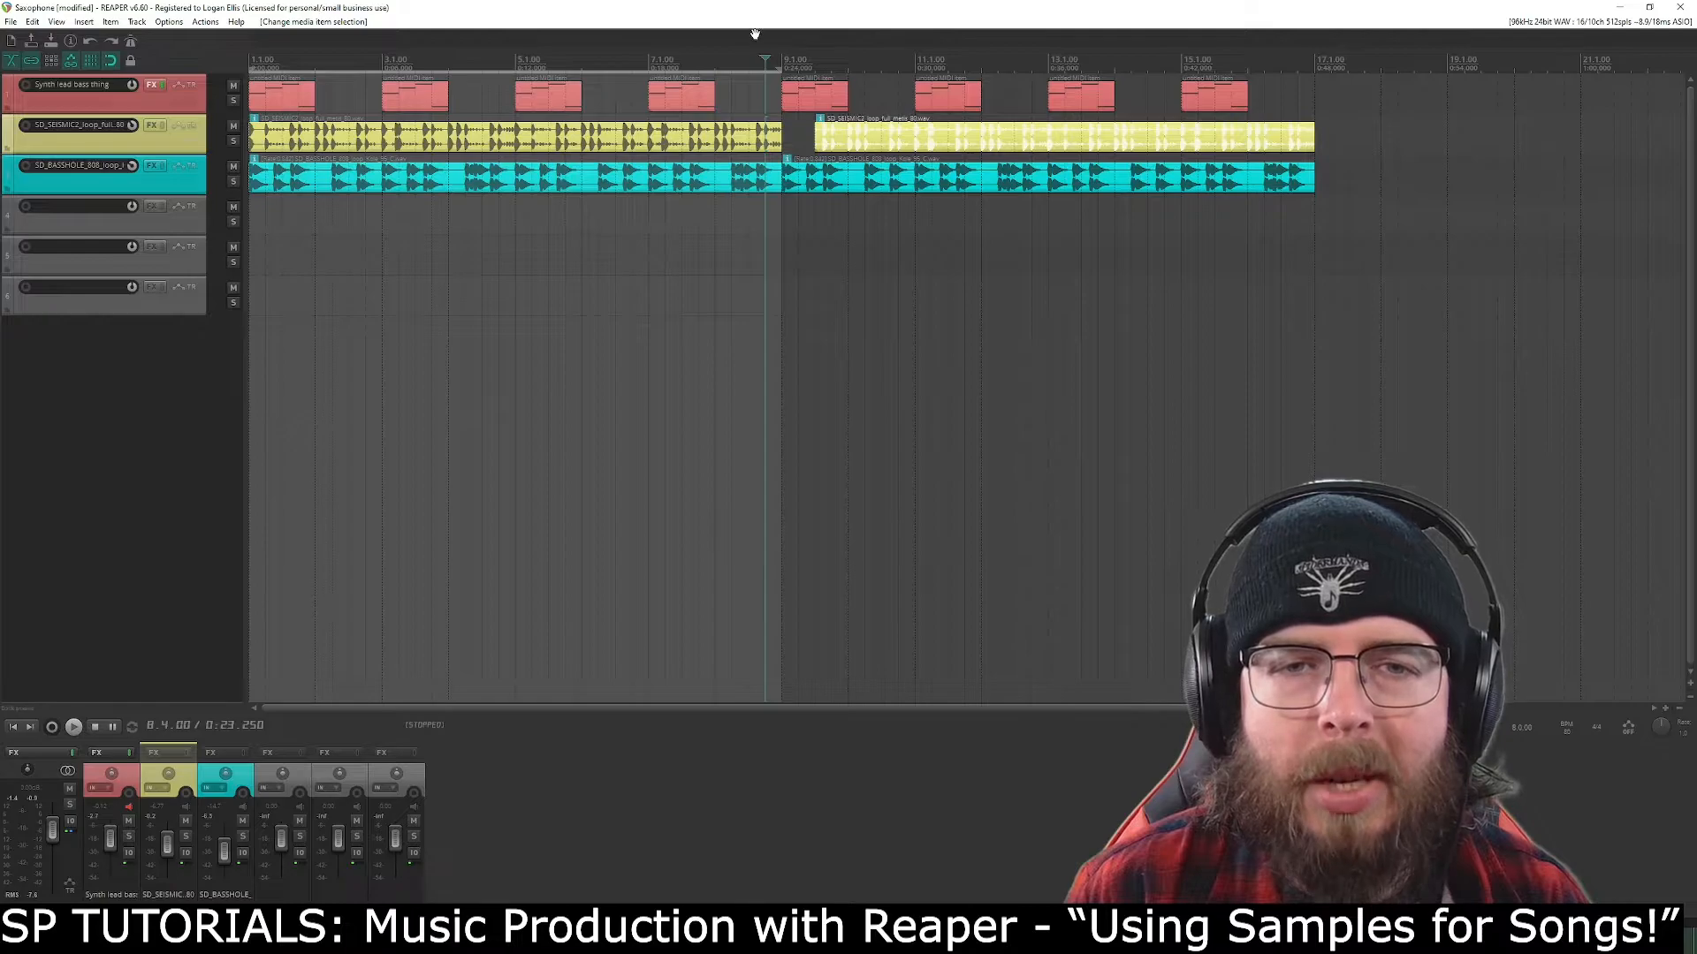
click(732, 57)
key(space)
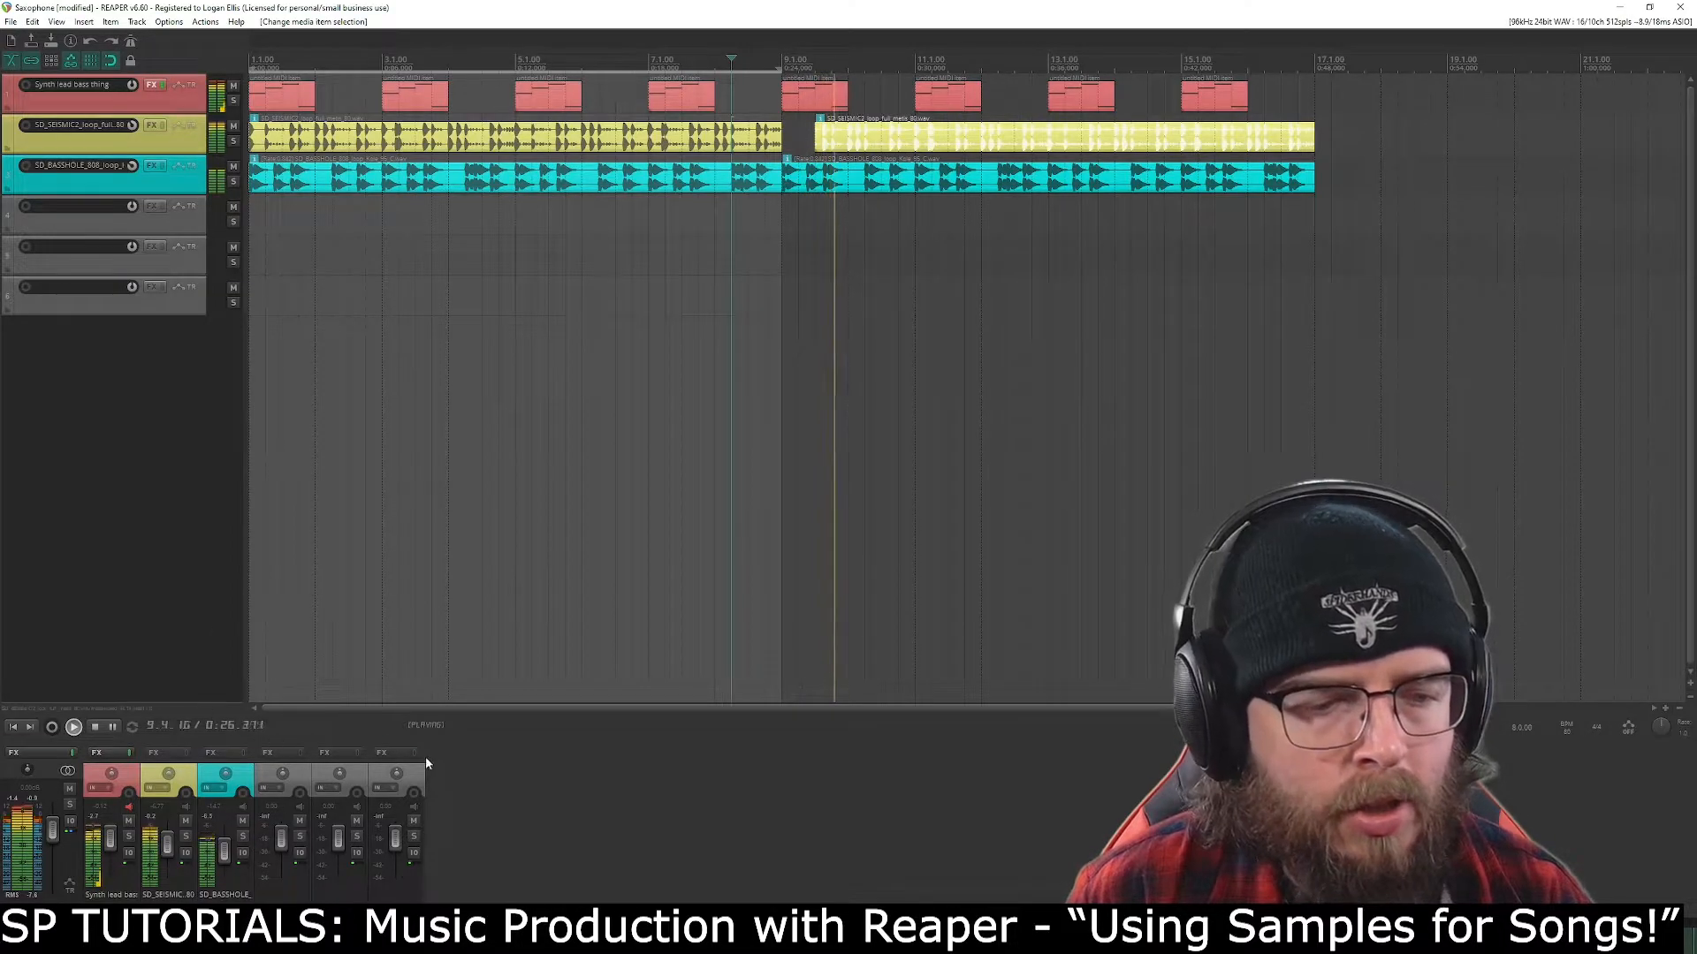
key(space)
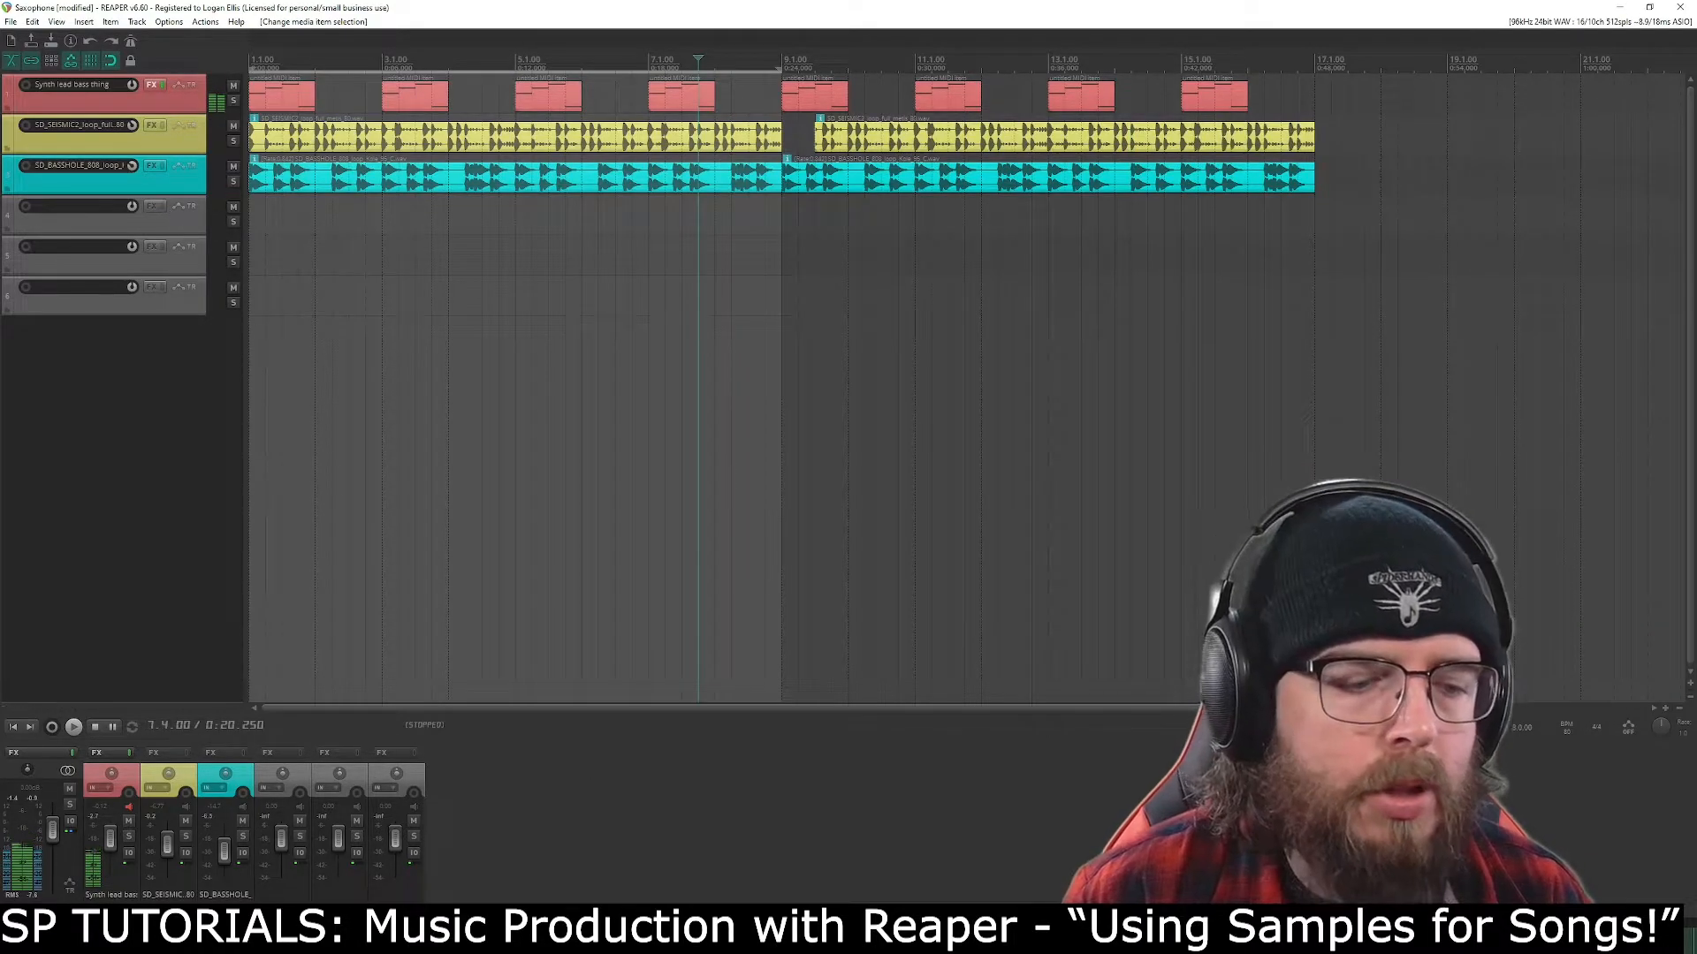
Insert SD_AURORA_melody_loop_upsala_90_C.wav from the AURORA pack's Full Melody Loops folder at bar 9 on the fourth track.
click(126, 937)
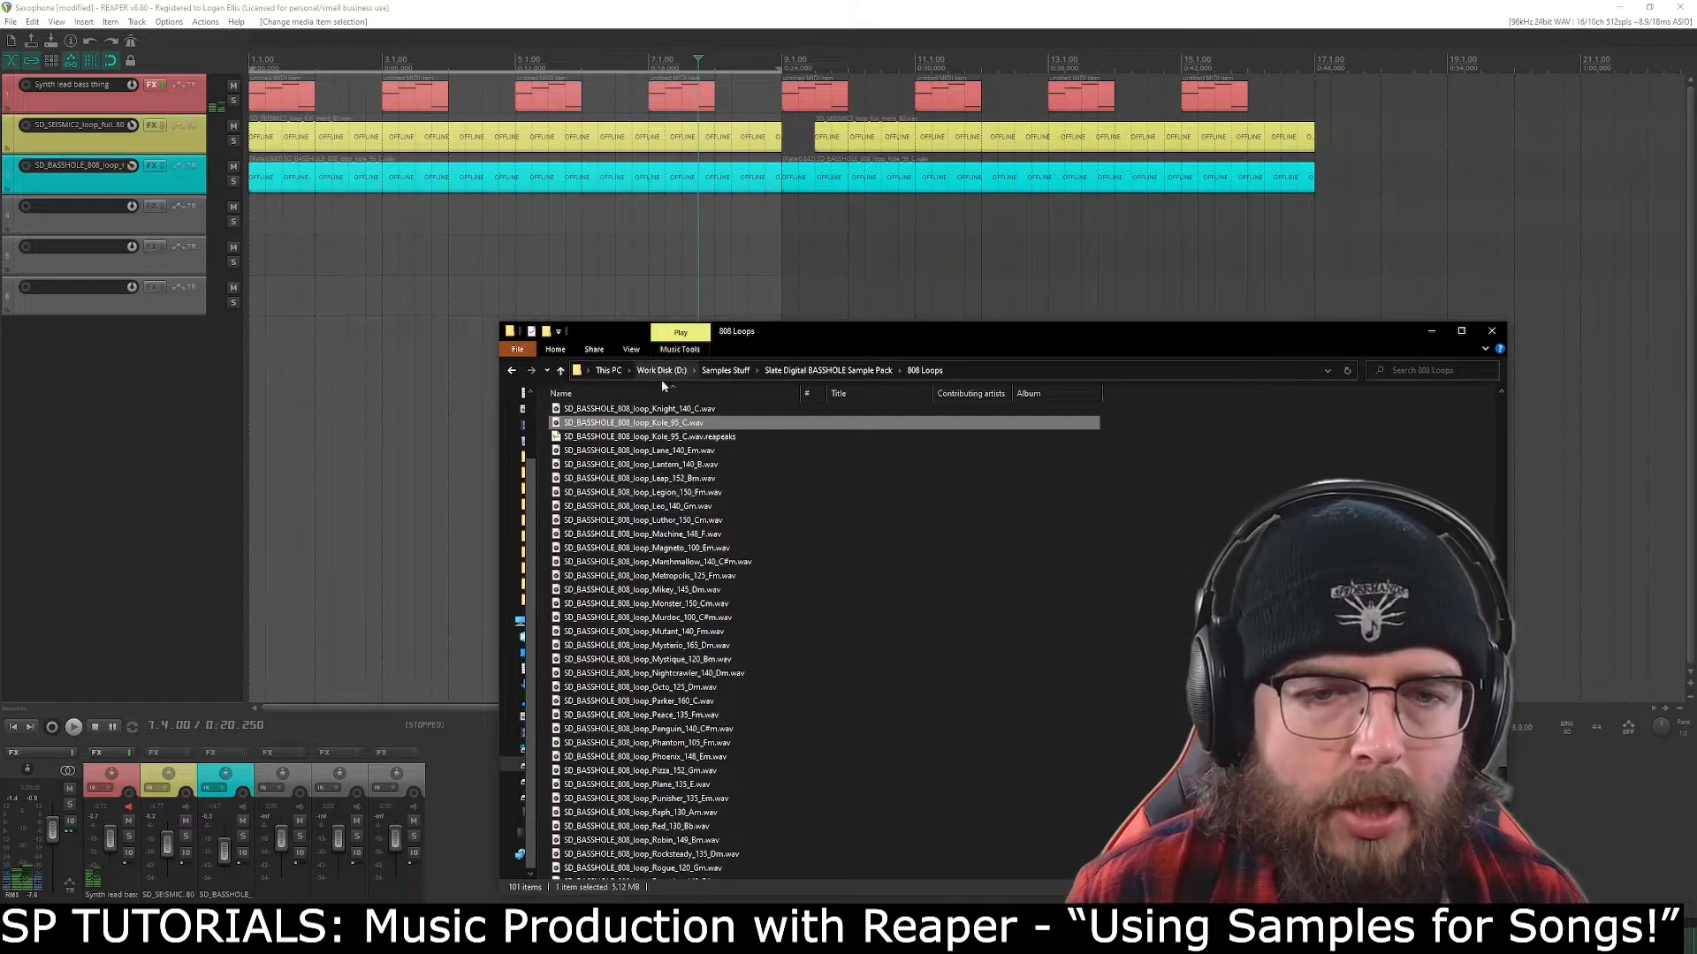
click(730, 371)
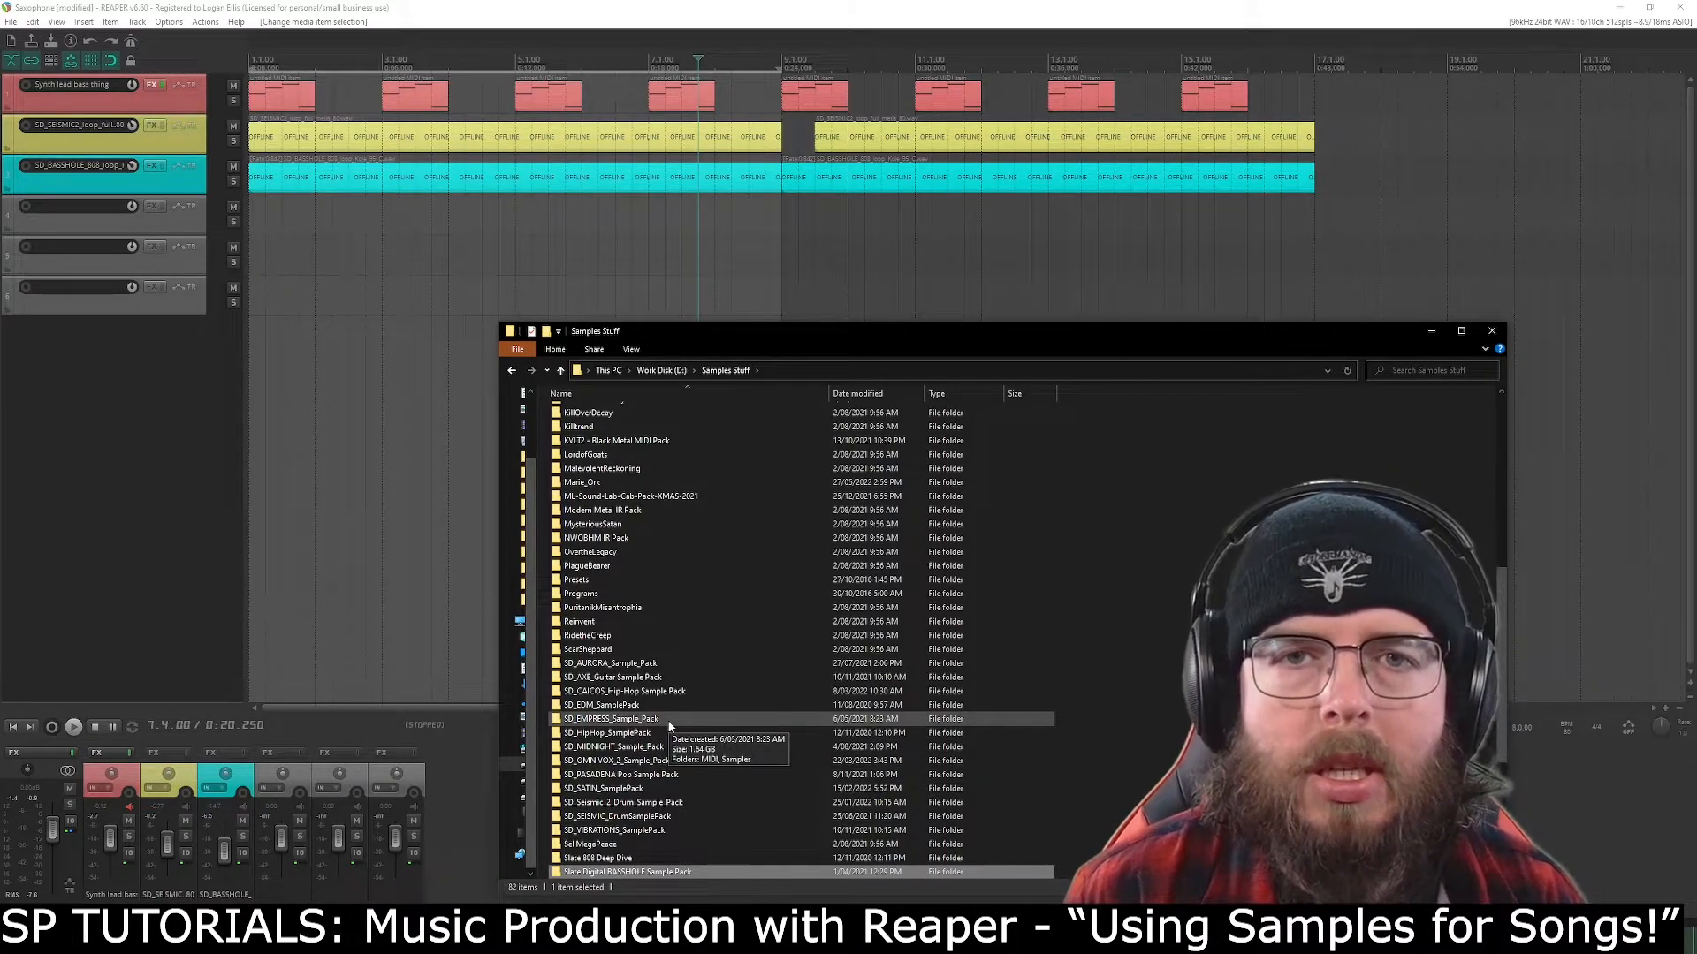
double_click(656, 662)
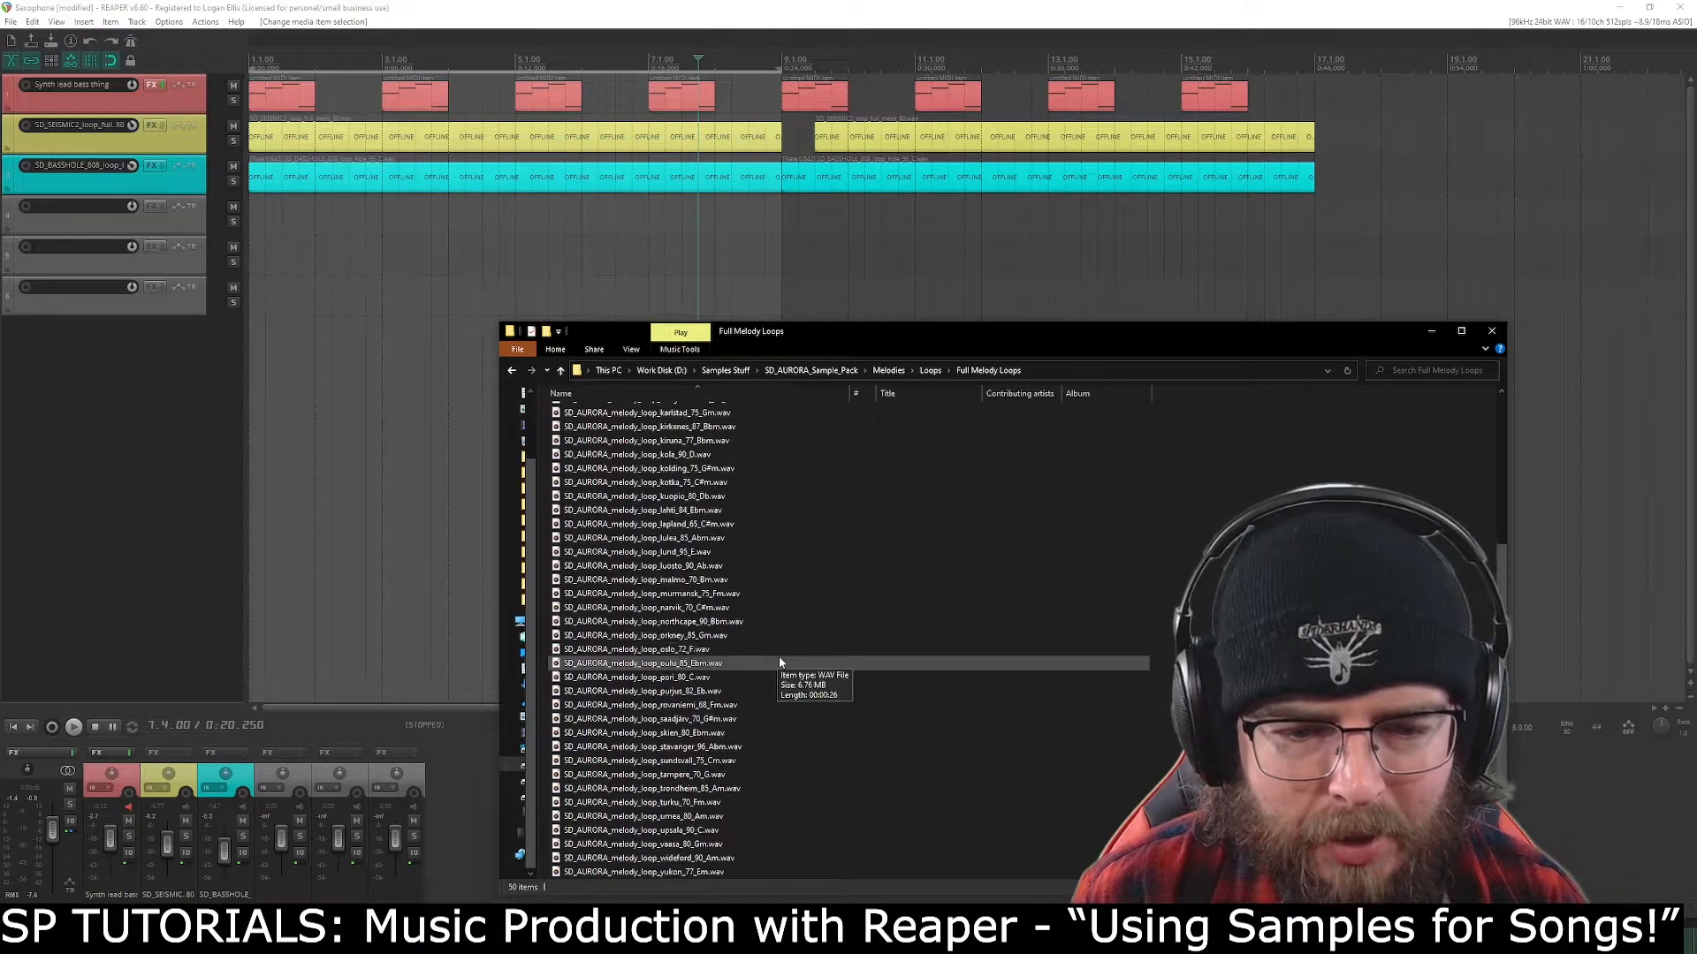
scroll(757, 745, down, 1)
click(718, 831)
drag(718, 831, 788, 216)
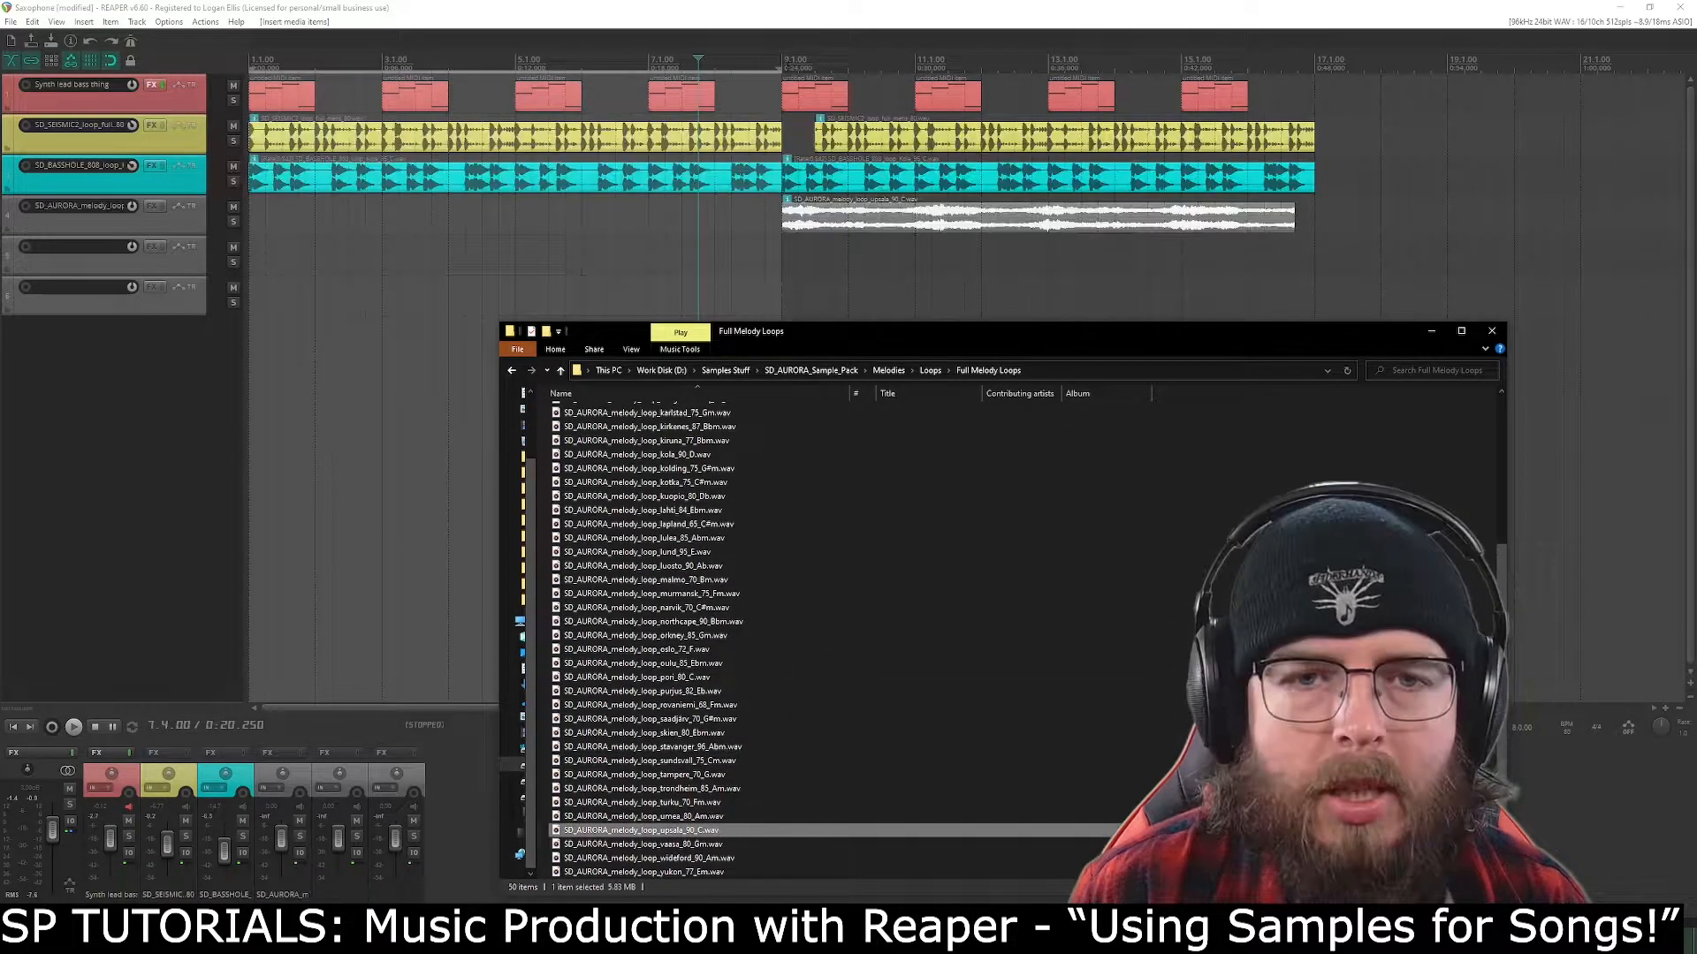
Play from position 8.3.00 and lower the AURORA melody loop track's volume to about -12 dB.
click(747, 47)
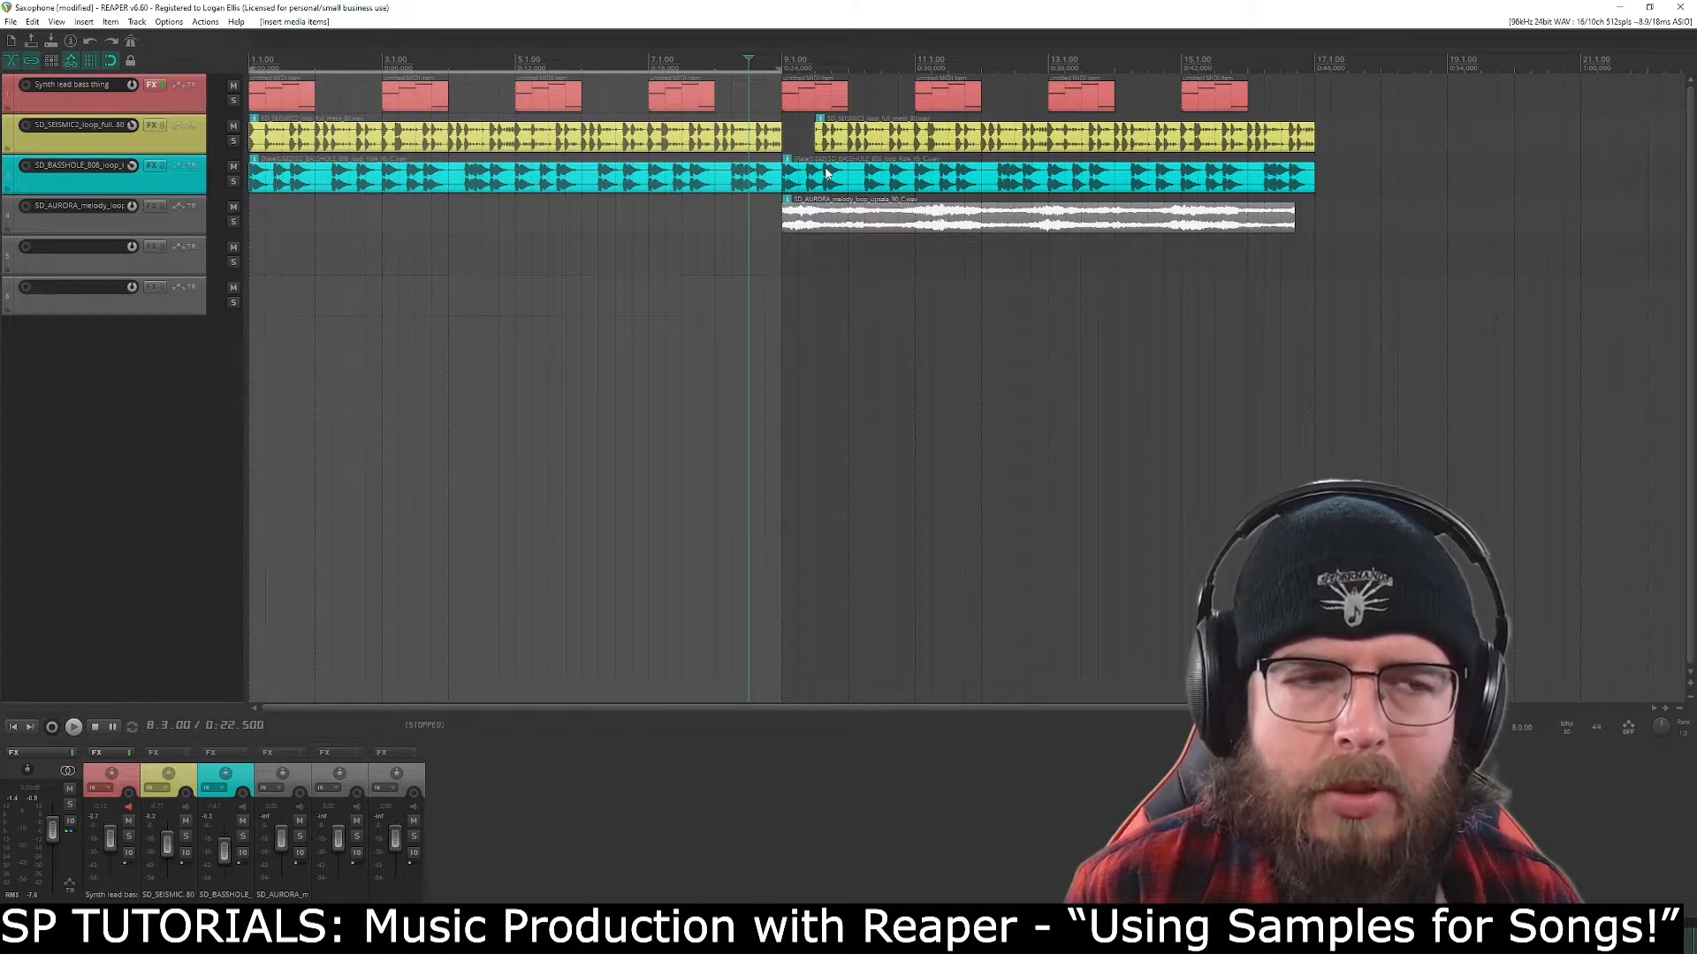
key(space)
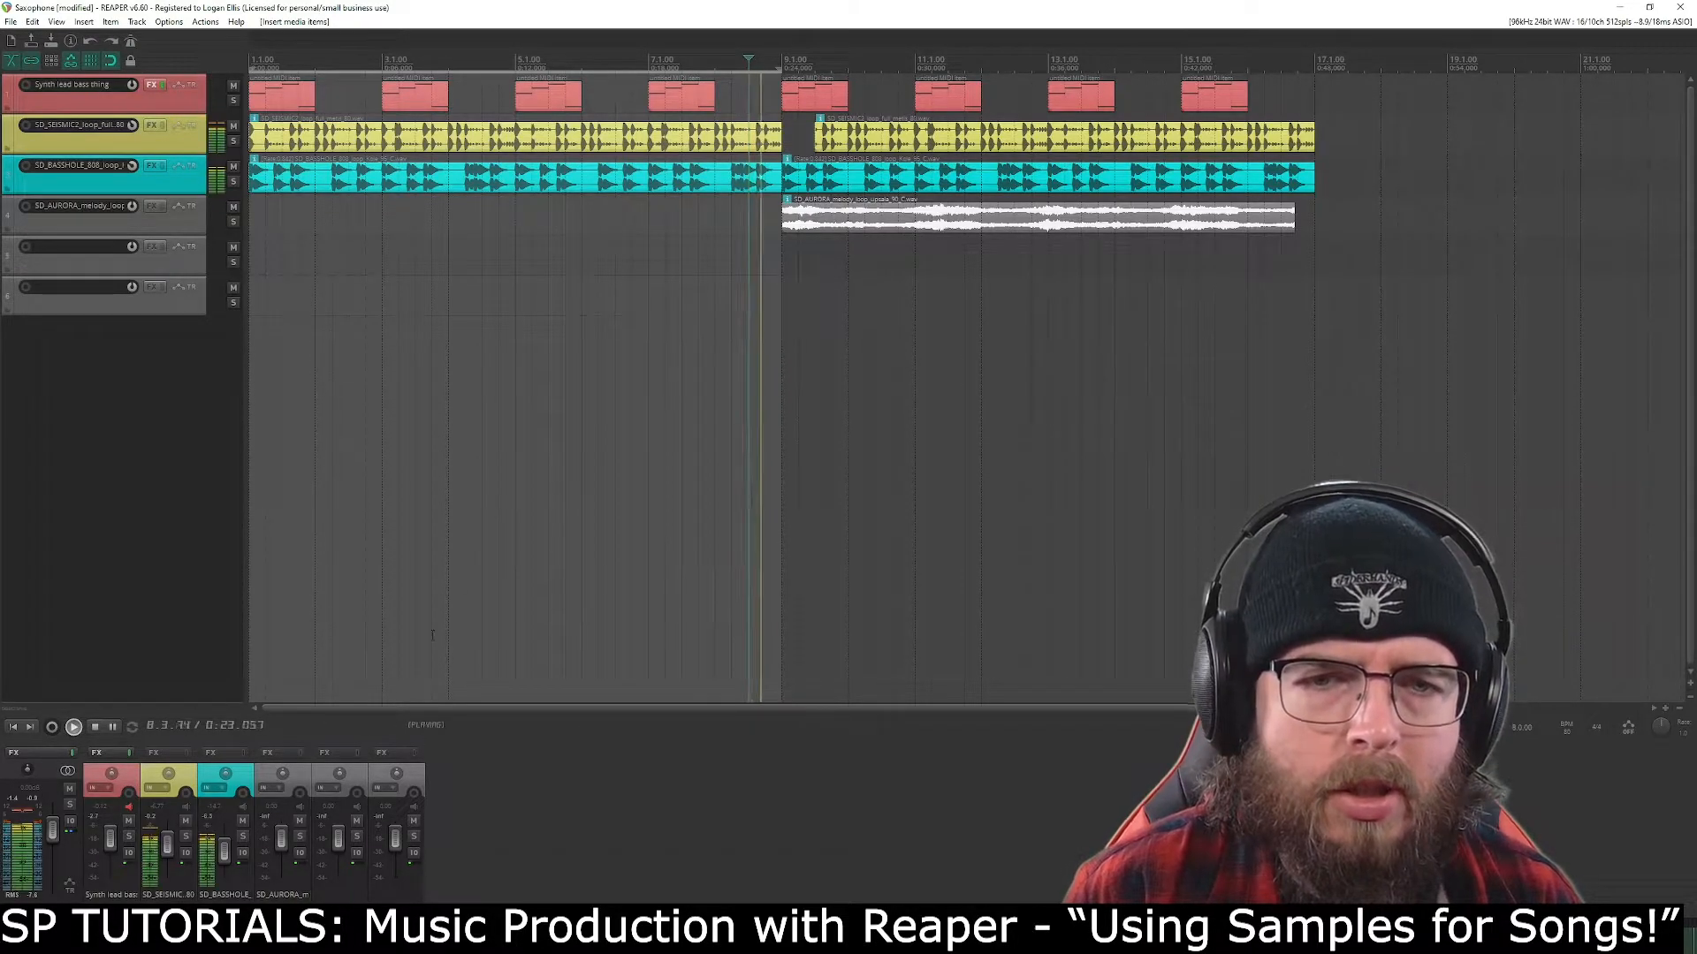
drag(284, 831, 283, 851)
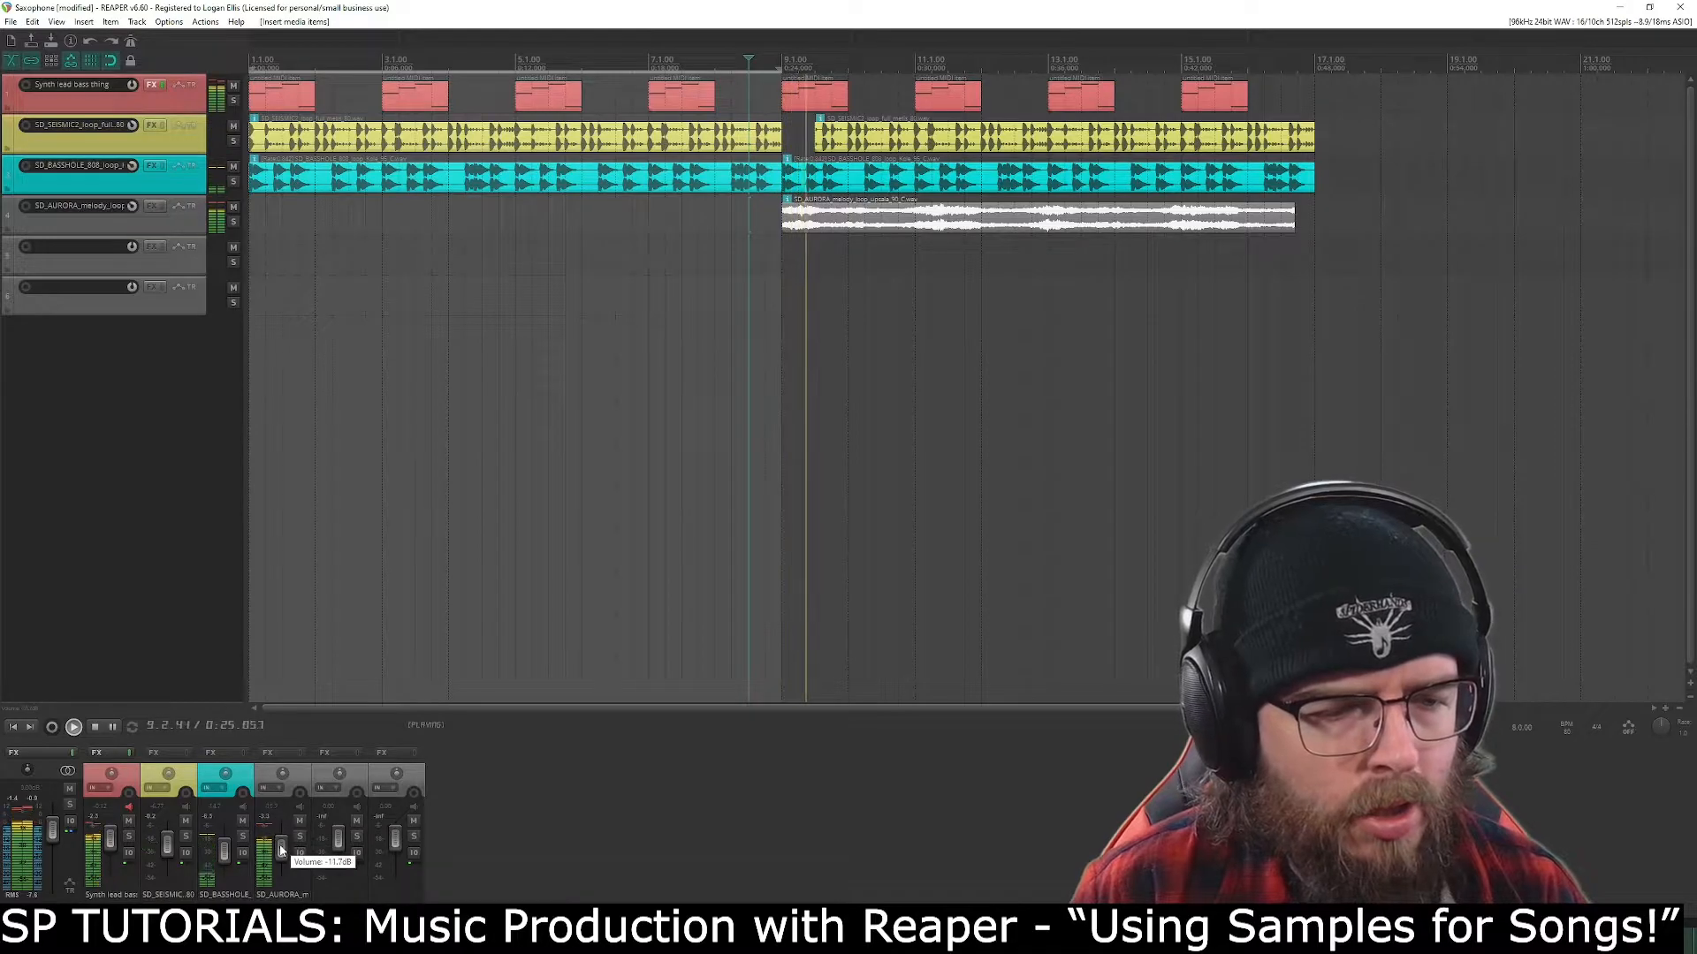
drag(281, 851, 281, 851)
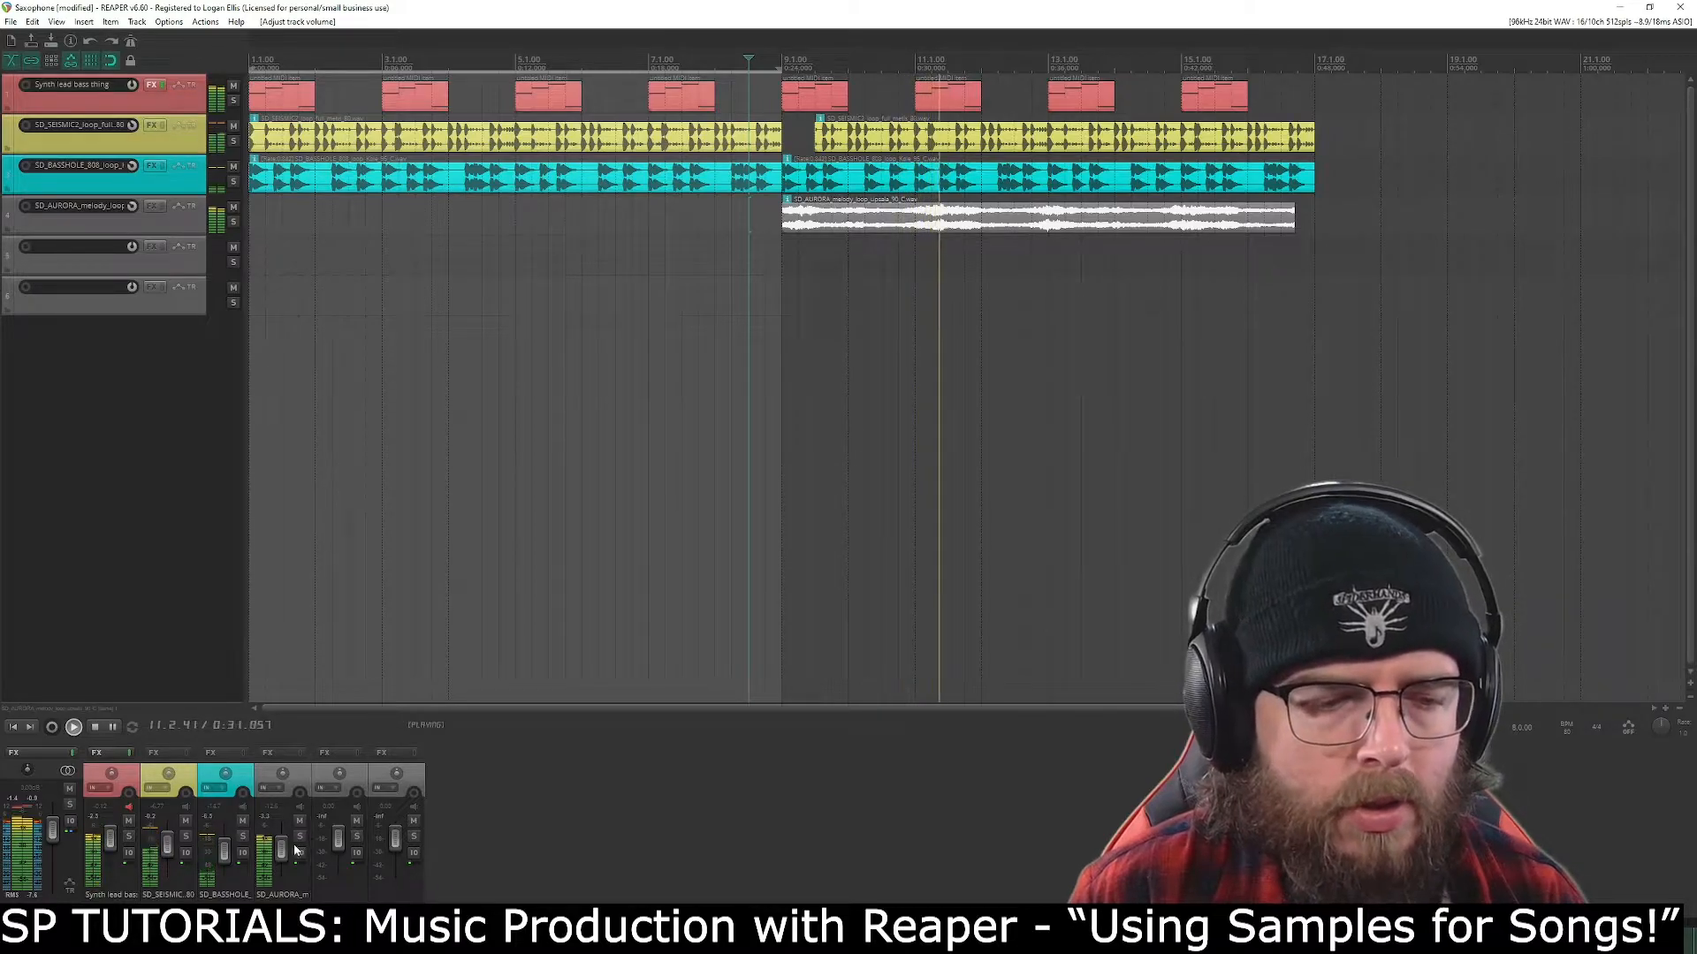
mouse_move(281, 851)
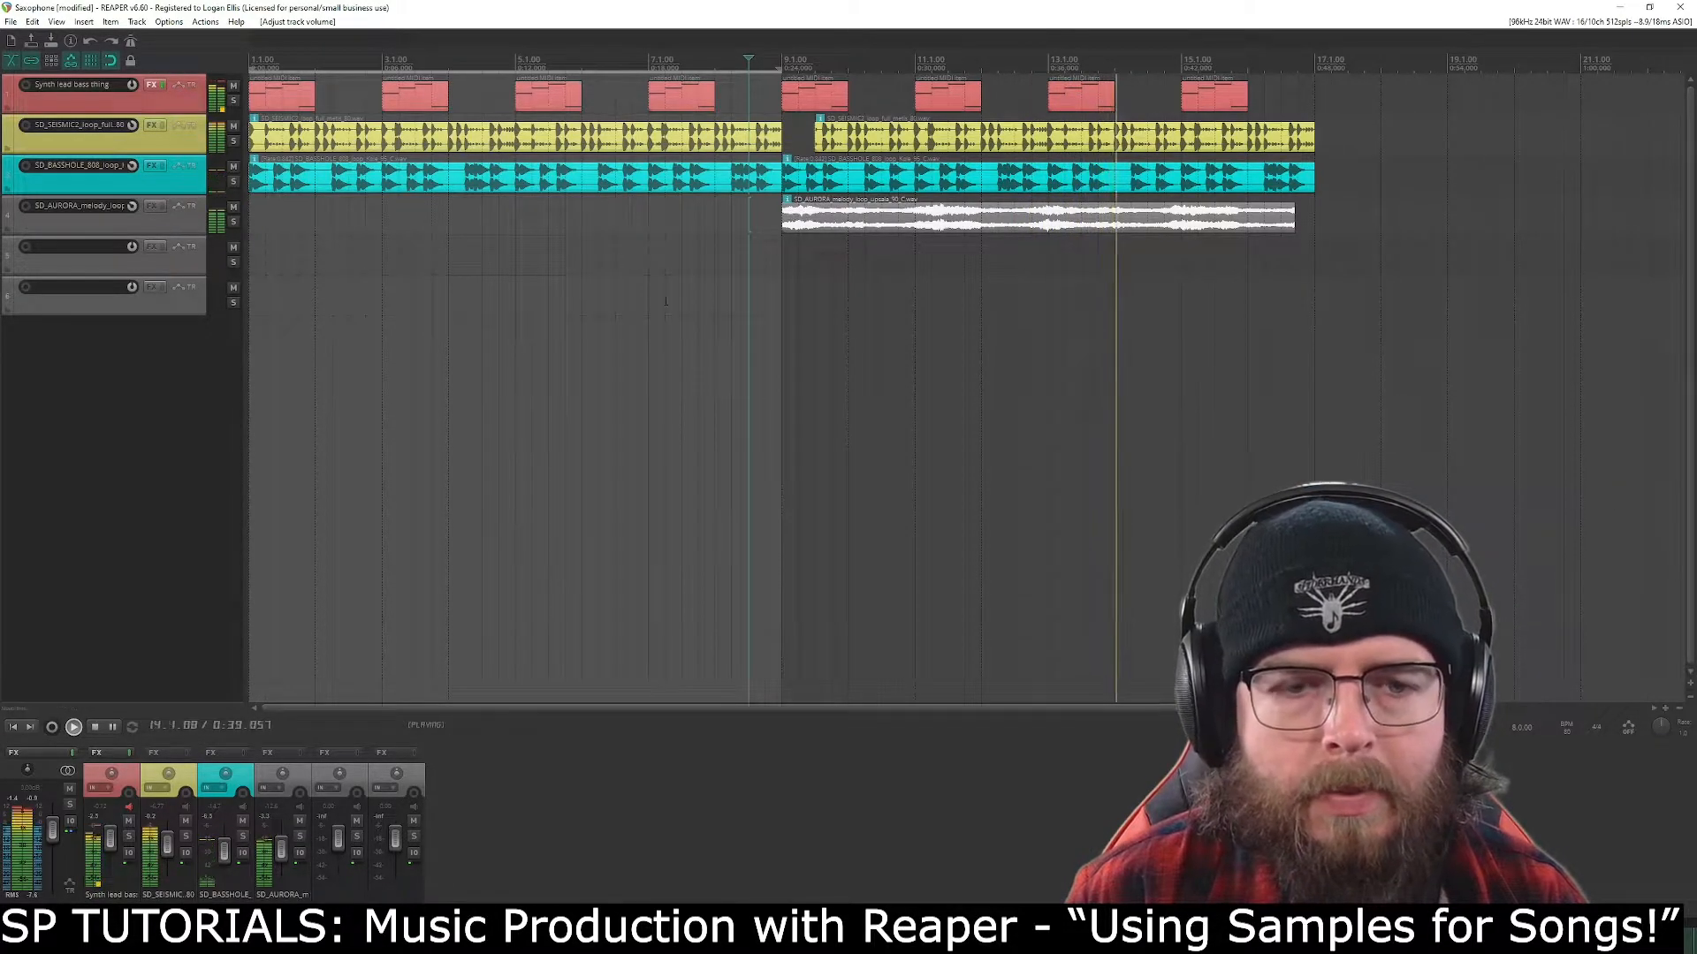
Look through the AURORA Full Melody Loops folder, stop playback and delete the upsala melody loop item from the fourth track.
key(alt+Tab)
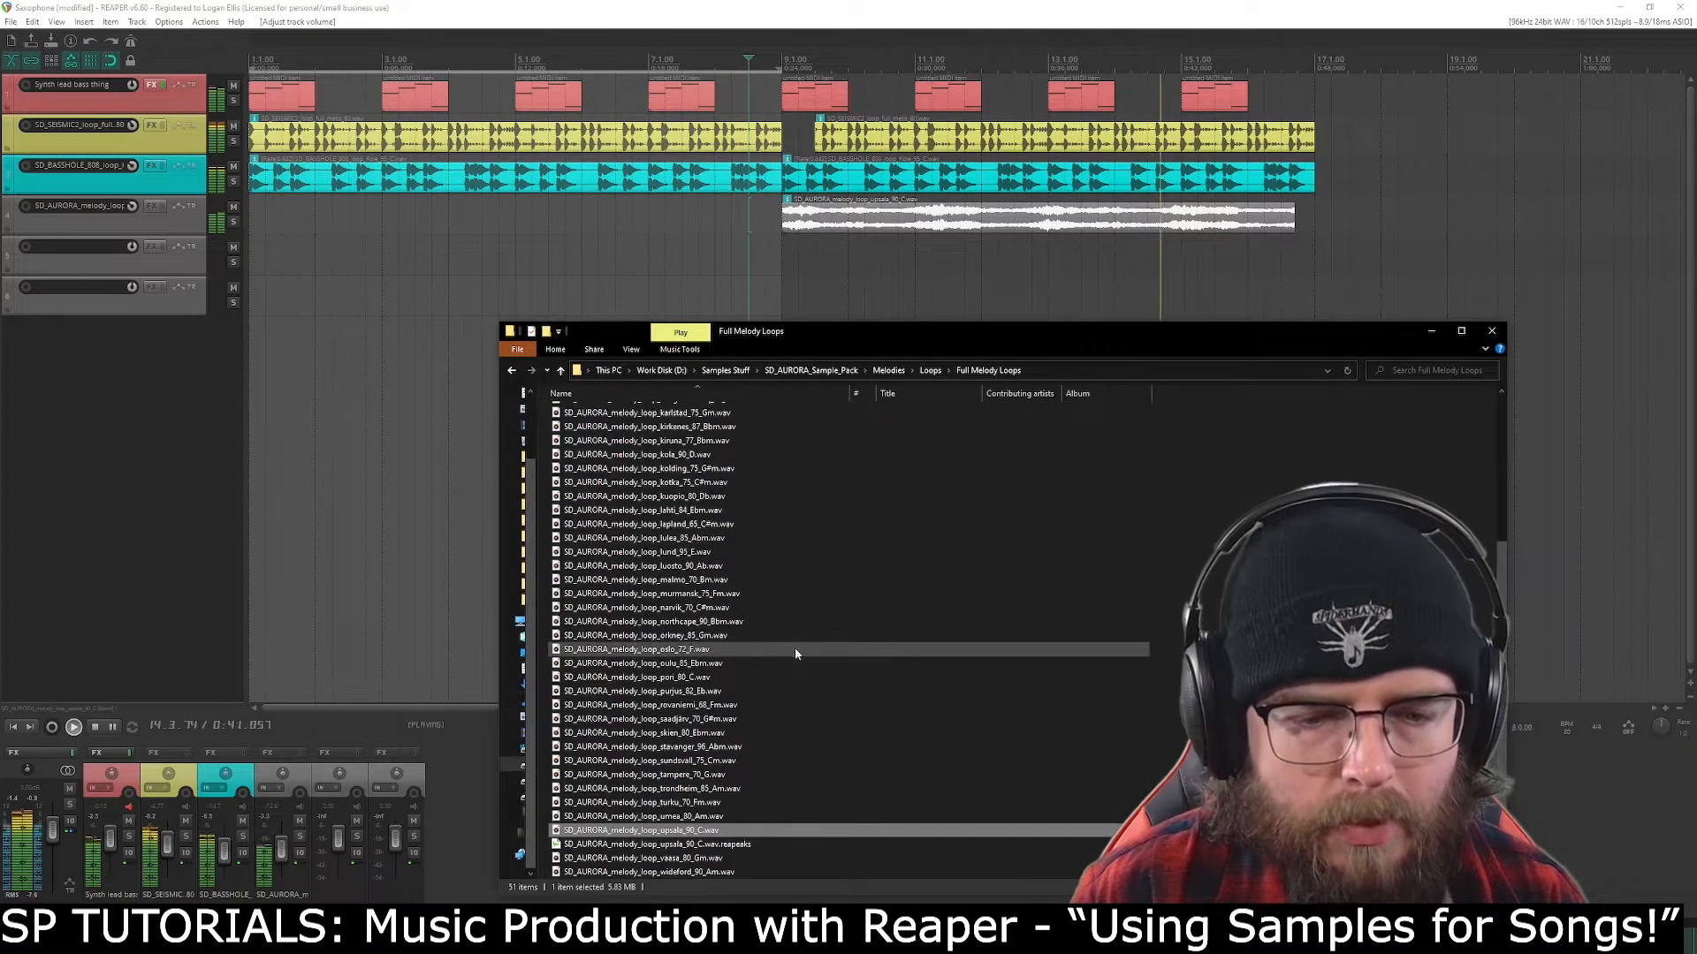
scroll(789, 658, down, 1)
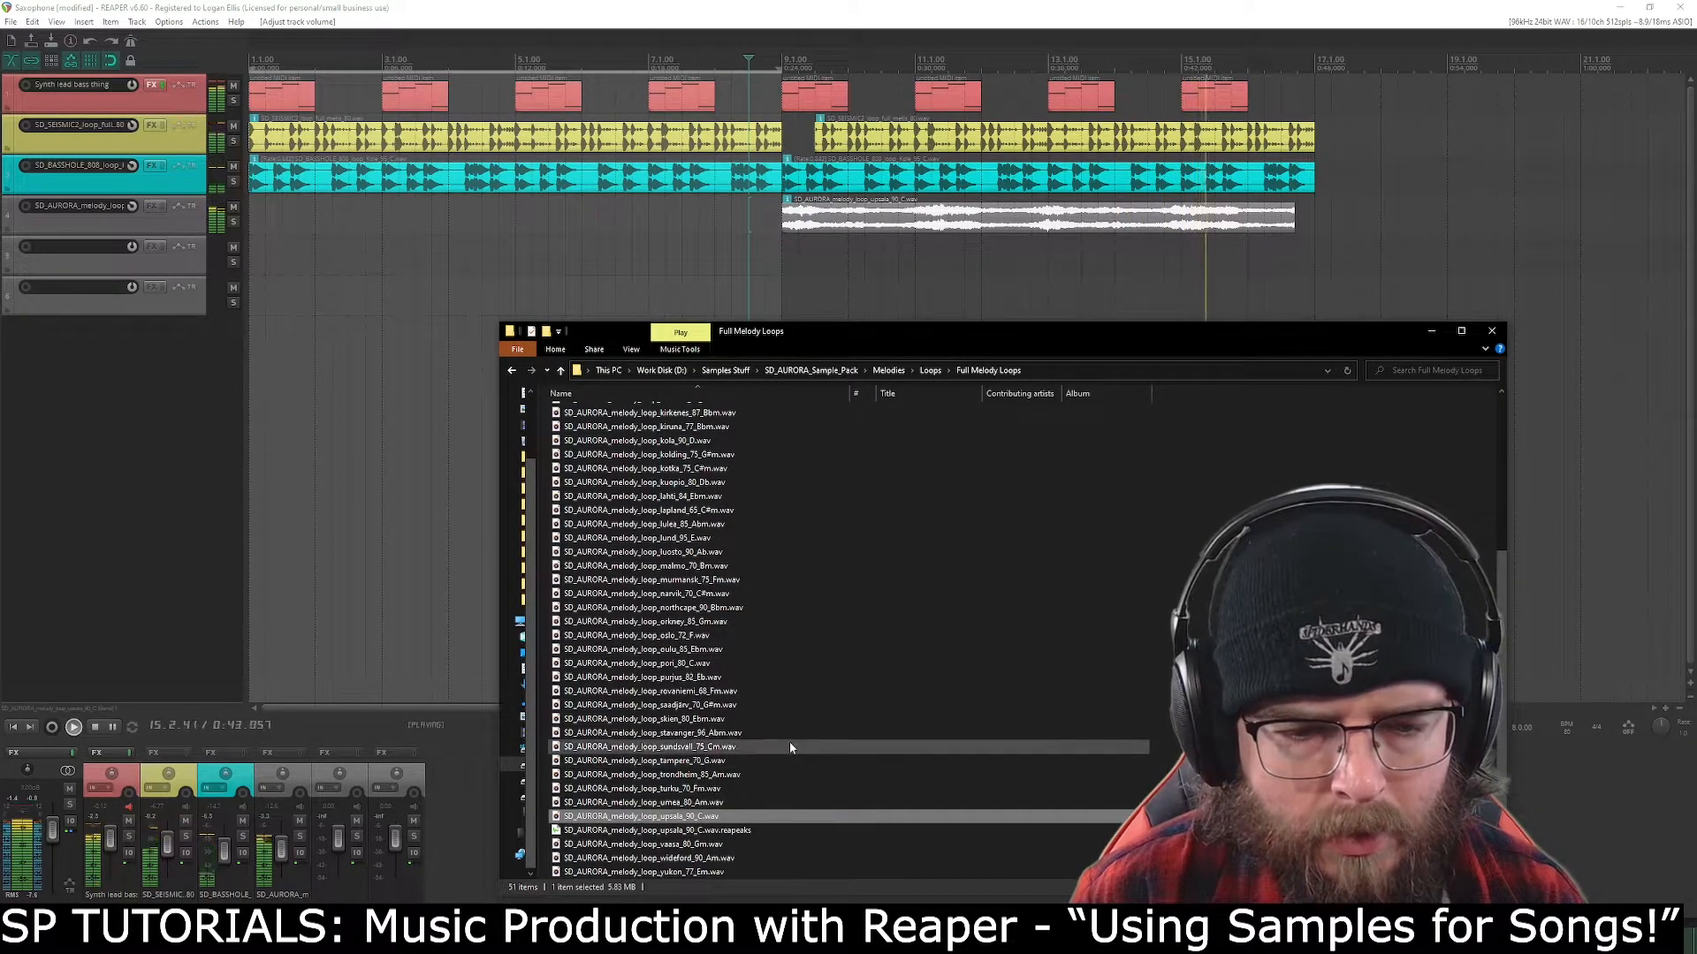
scroll(788, 740, up, 2)
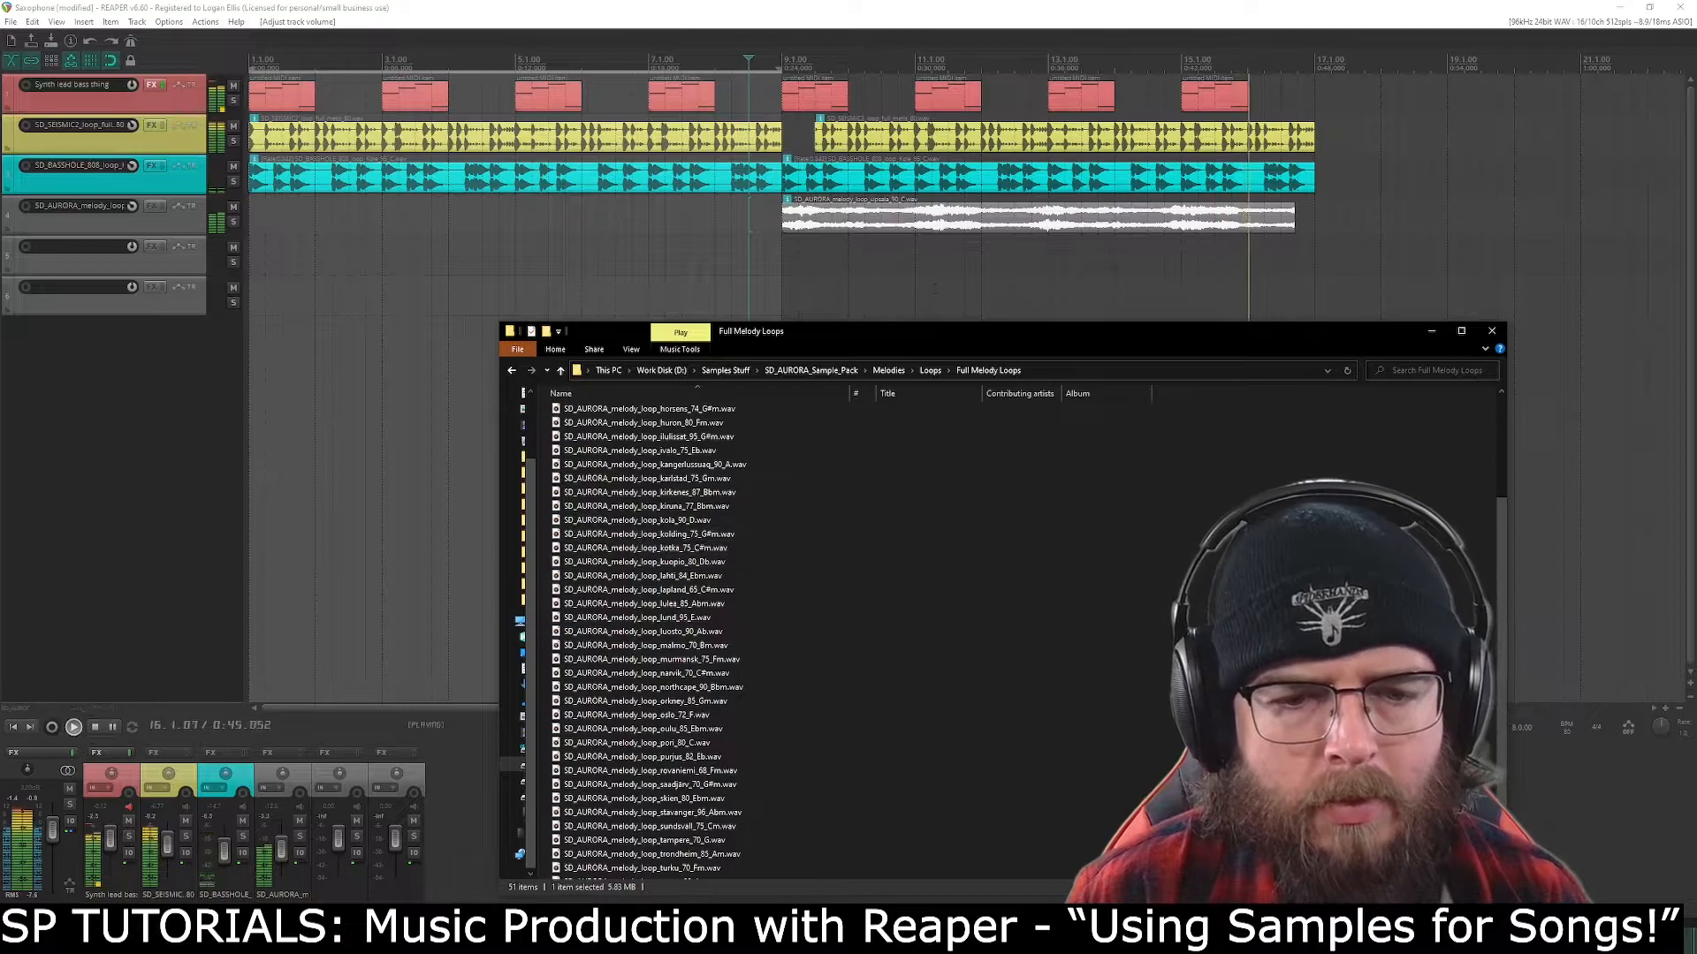
click(1079, 7)
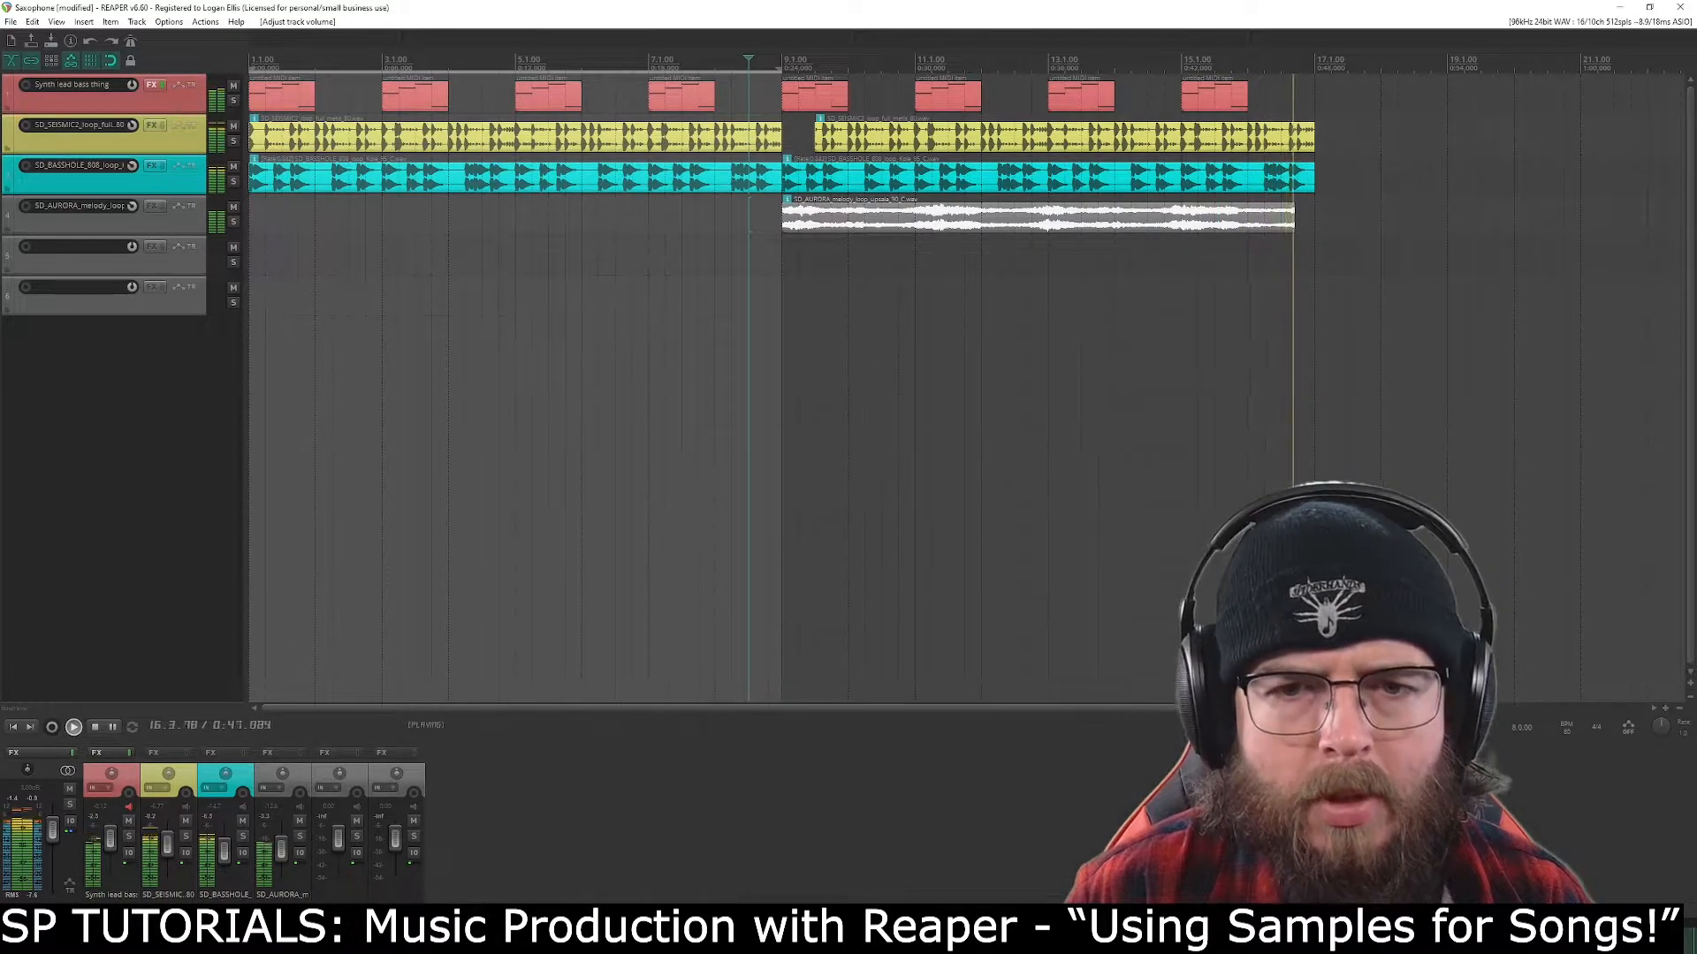
key(space)
click(915, 221)
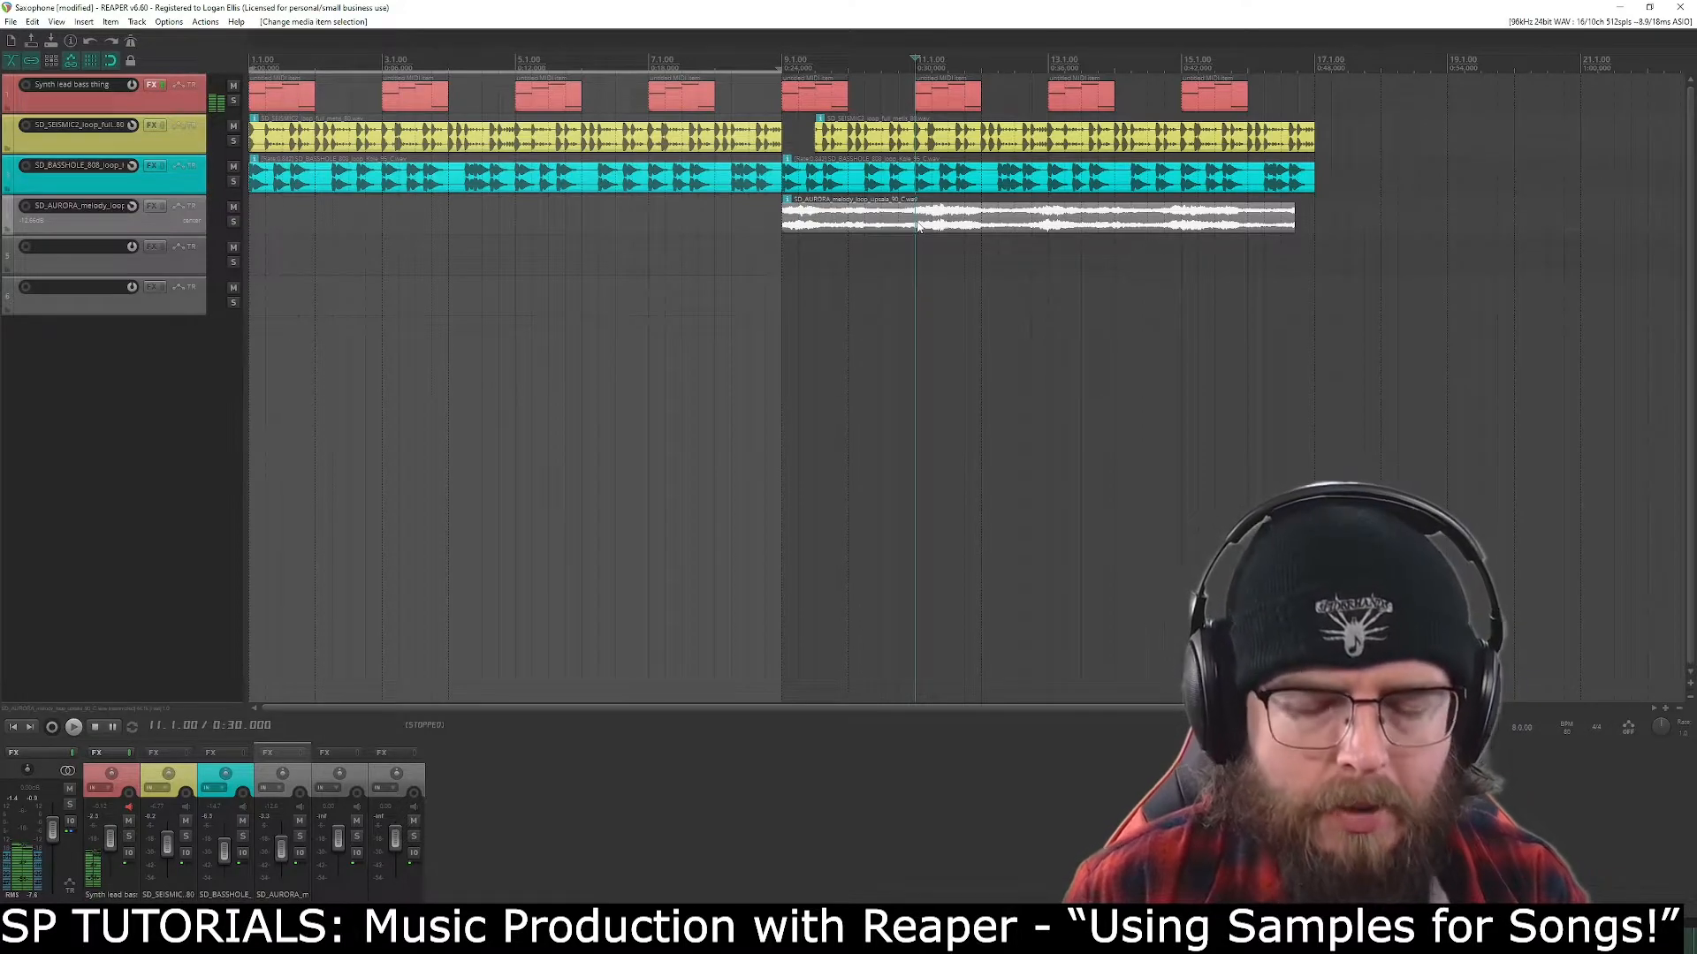
key(Delete)
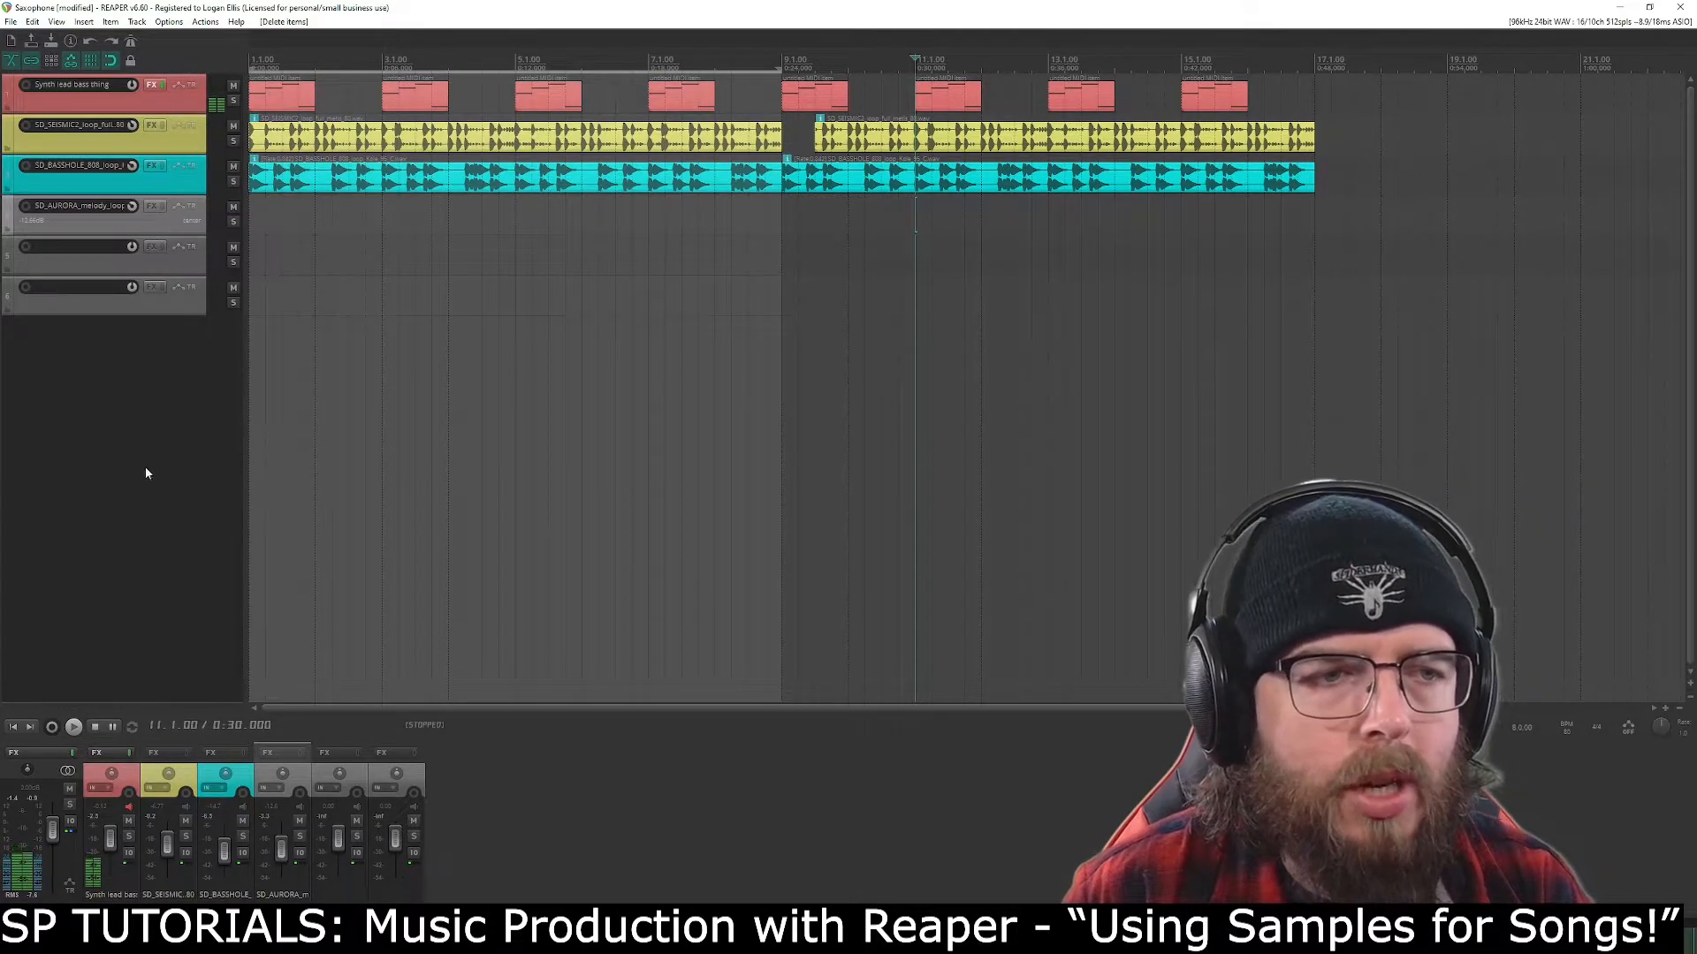
Insert SD_AURORA_melody_loop_pori_80_C.wav from the Full Melody Loops folder at bar 9 on the fourth track, adjusting the media based on file tempo.
key(alt+Tab)
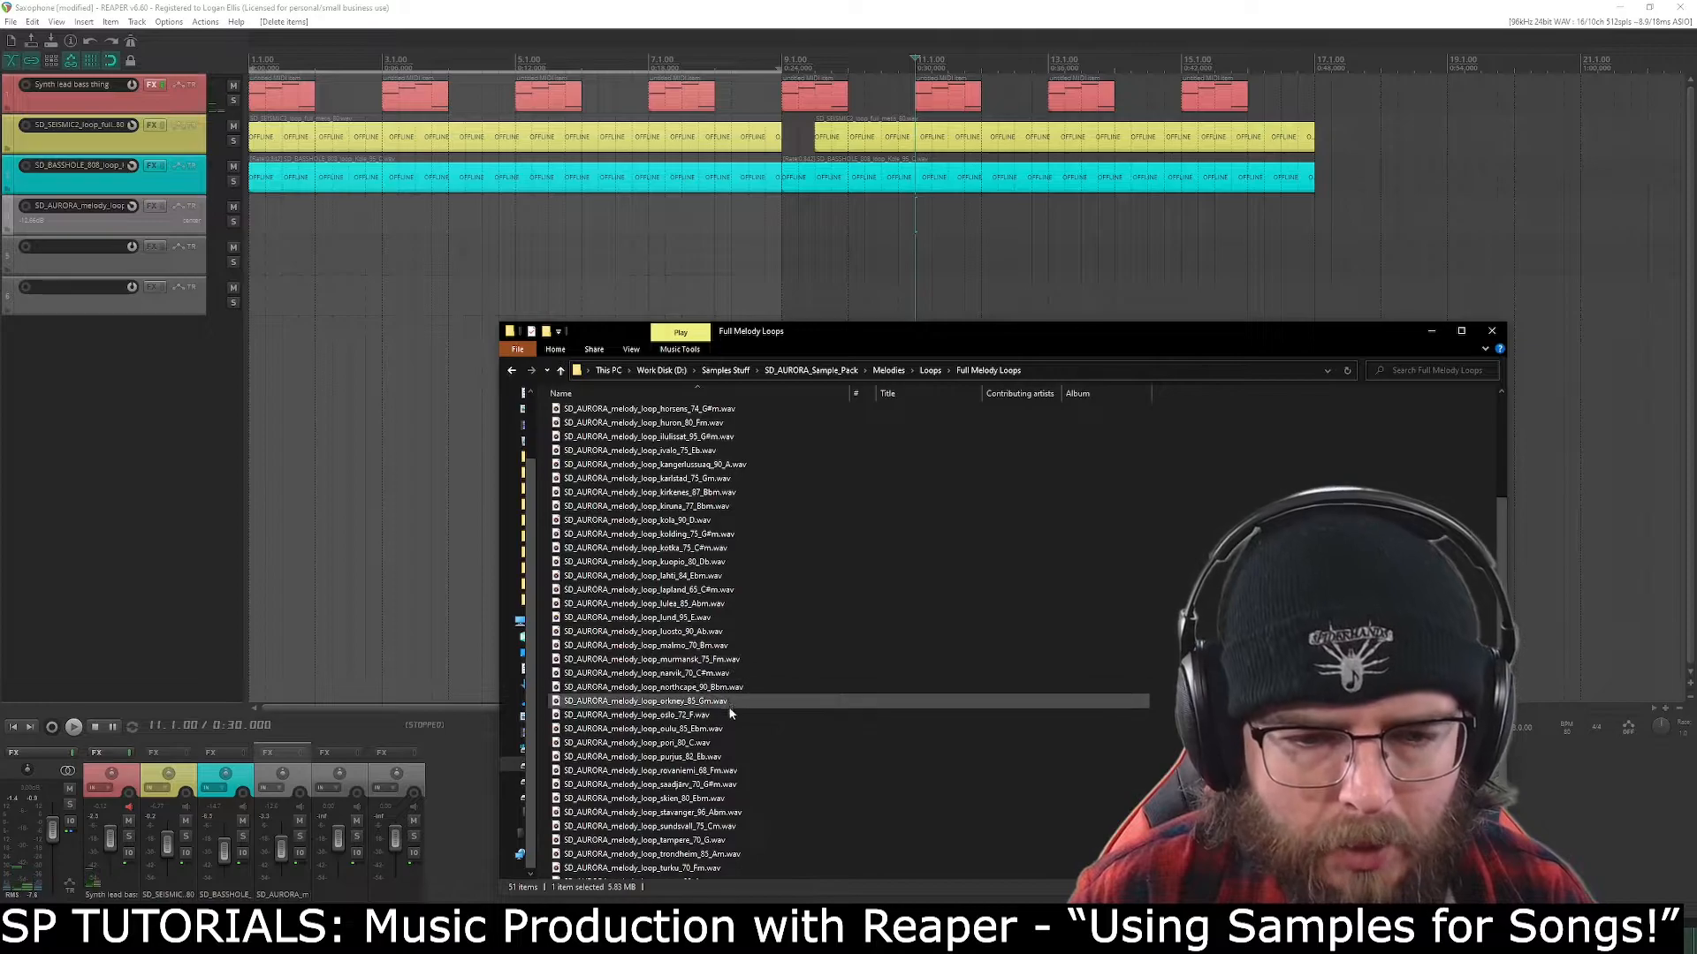
scroll(749, 700, down, 2)
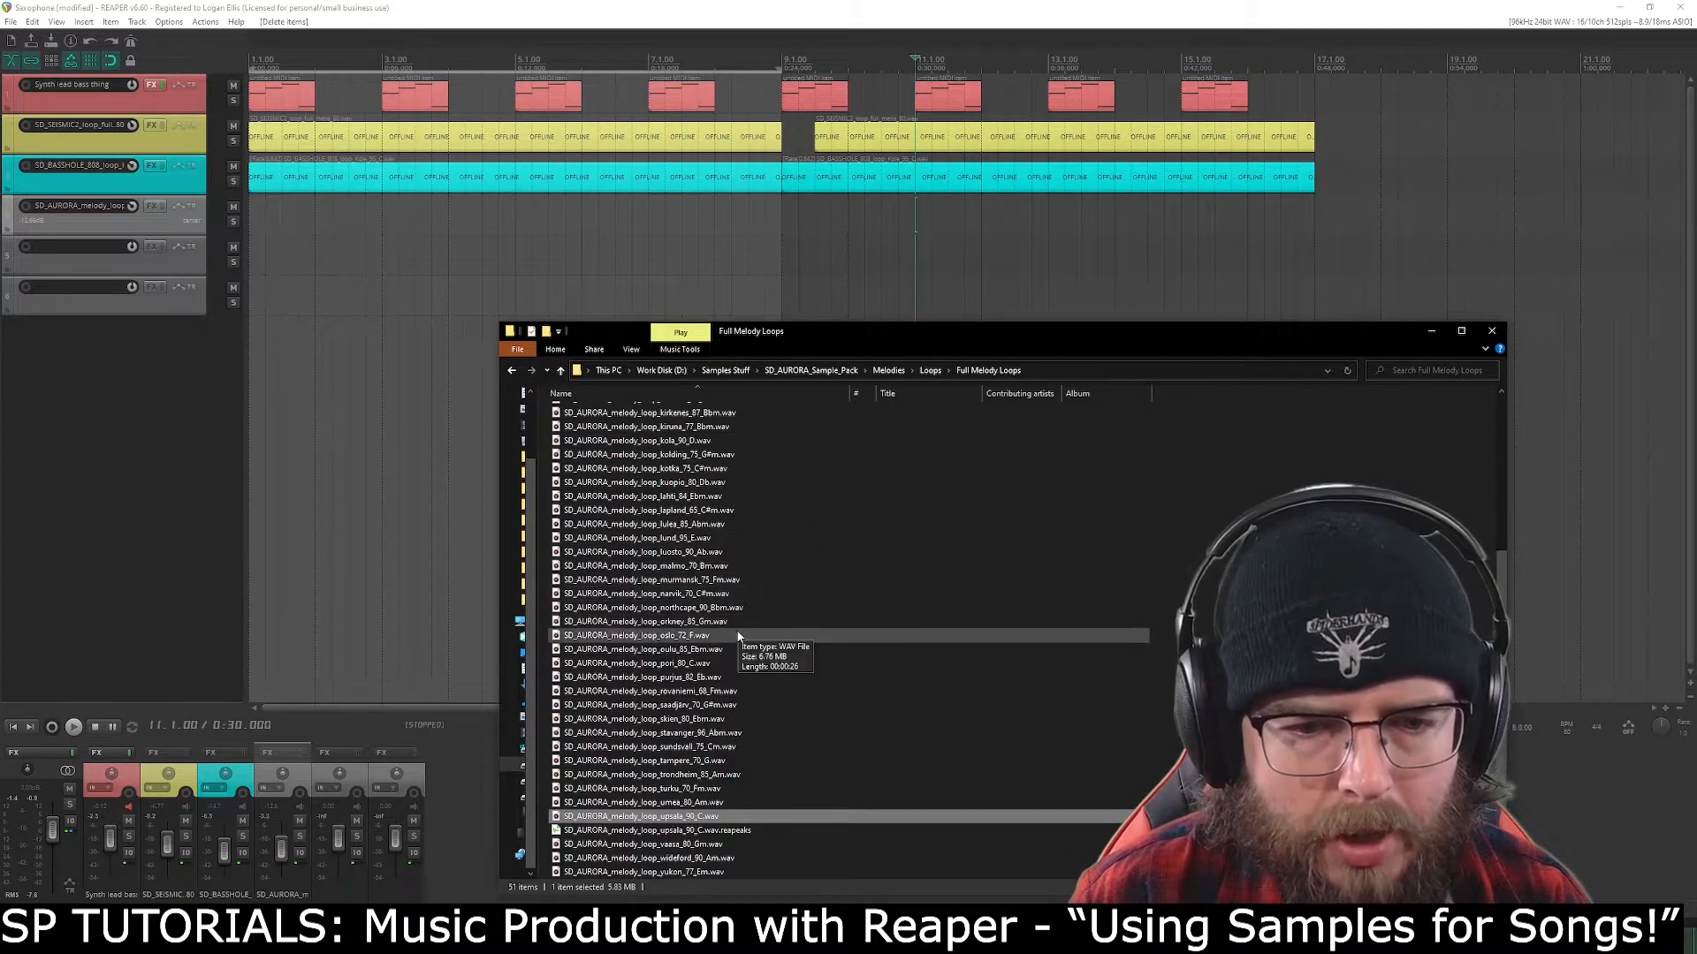
drag(718, 663, 785, 205)
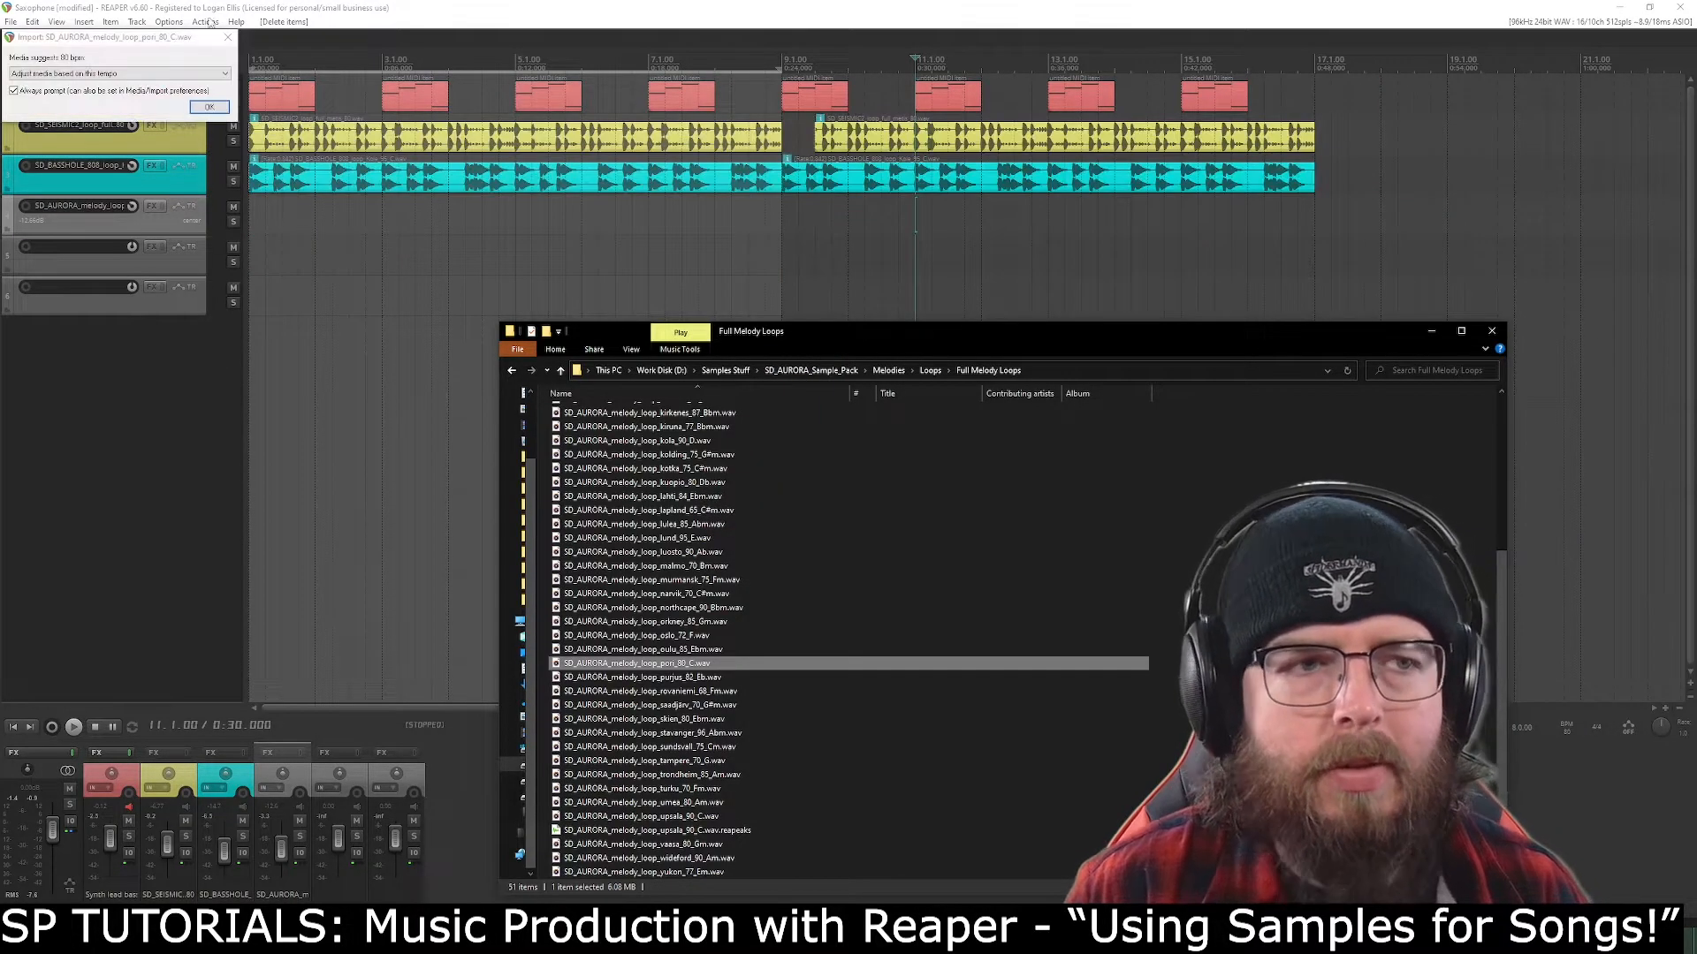
click(208, 107)
Play from position 8.4.00, toggle the AURORA melody track's solo on and off, and nudge its volume up slightly.
key(space)
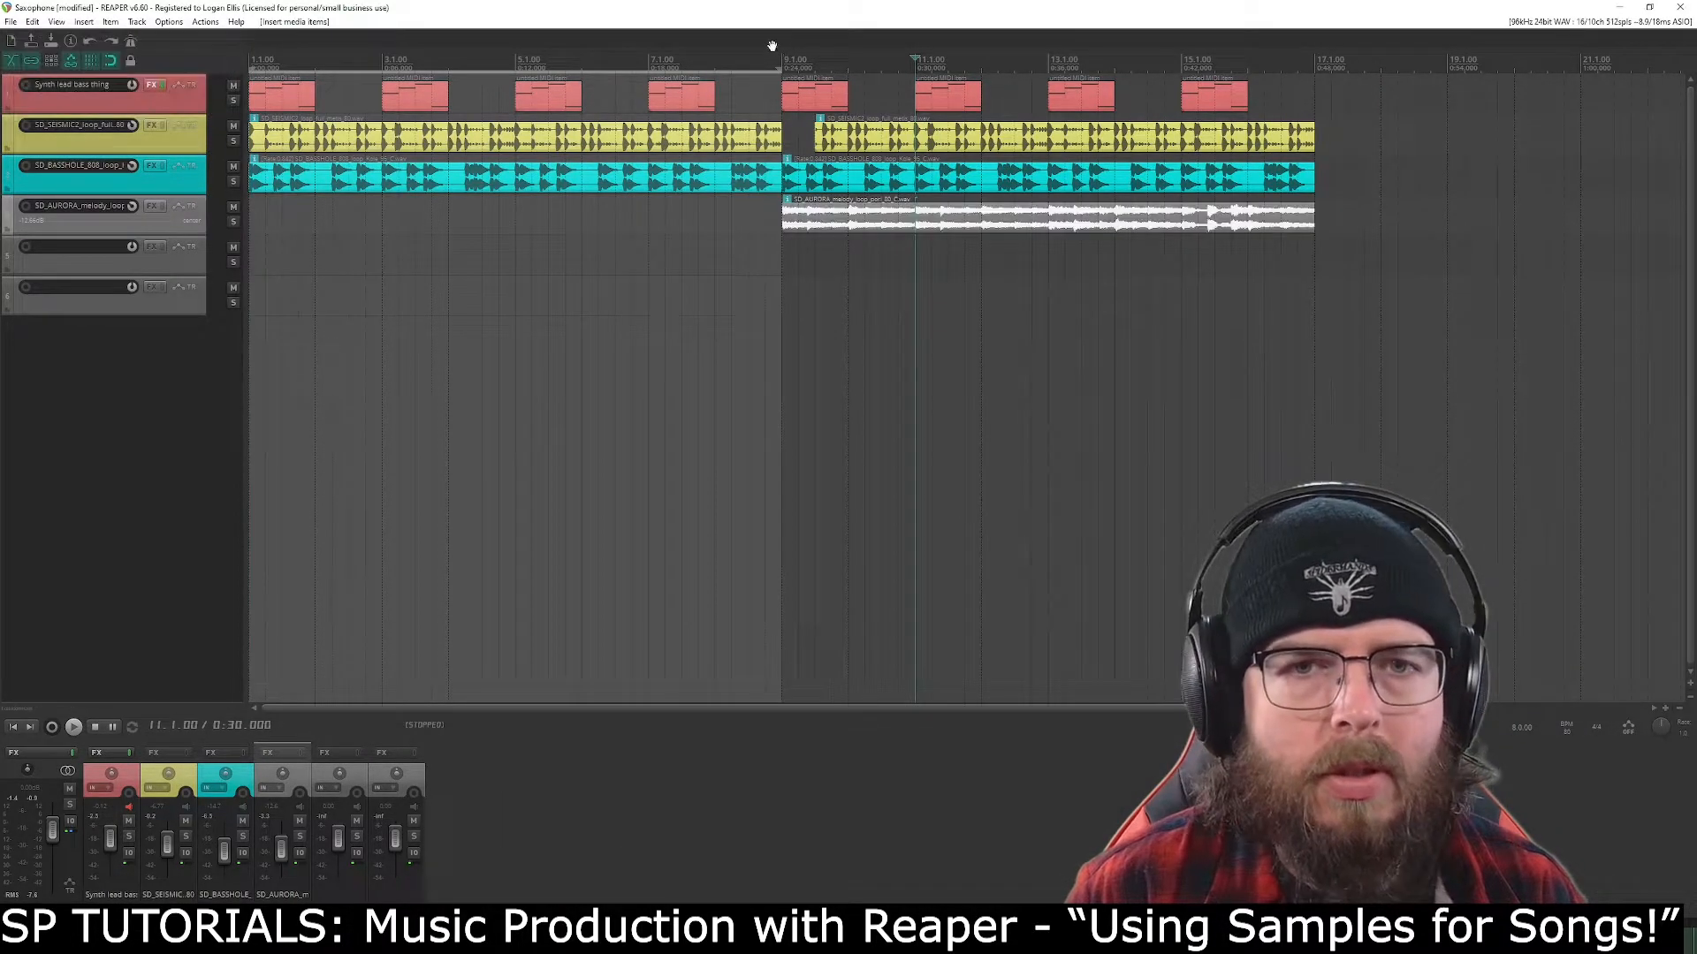
click(302, 836)
click(300, 836)
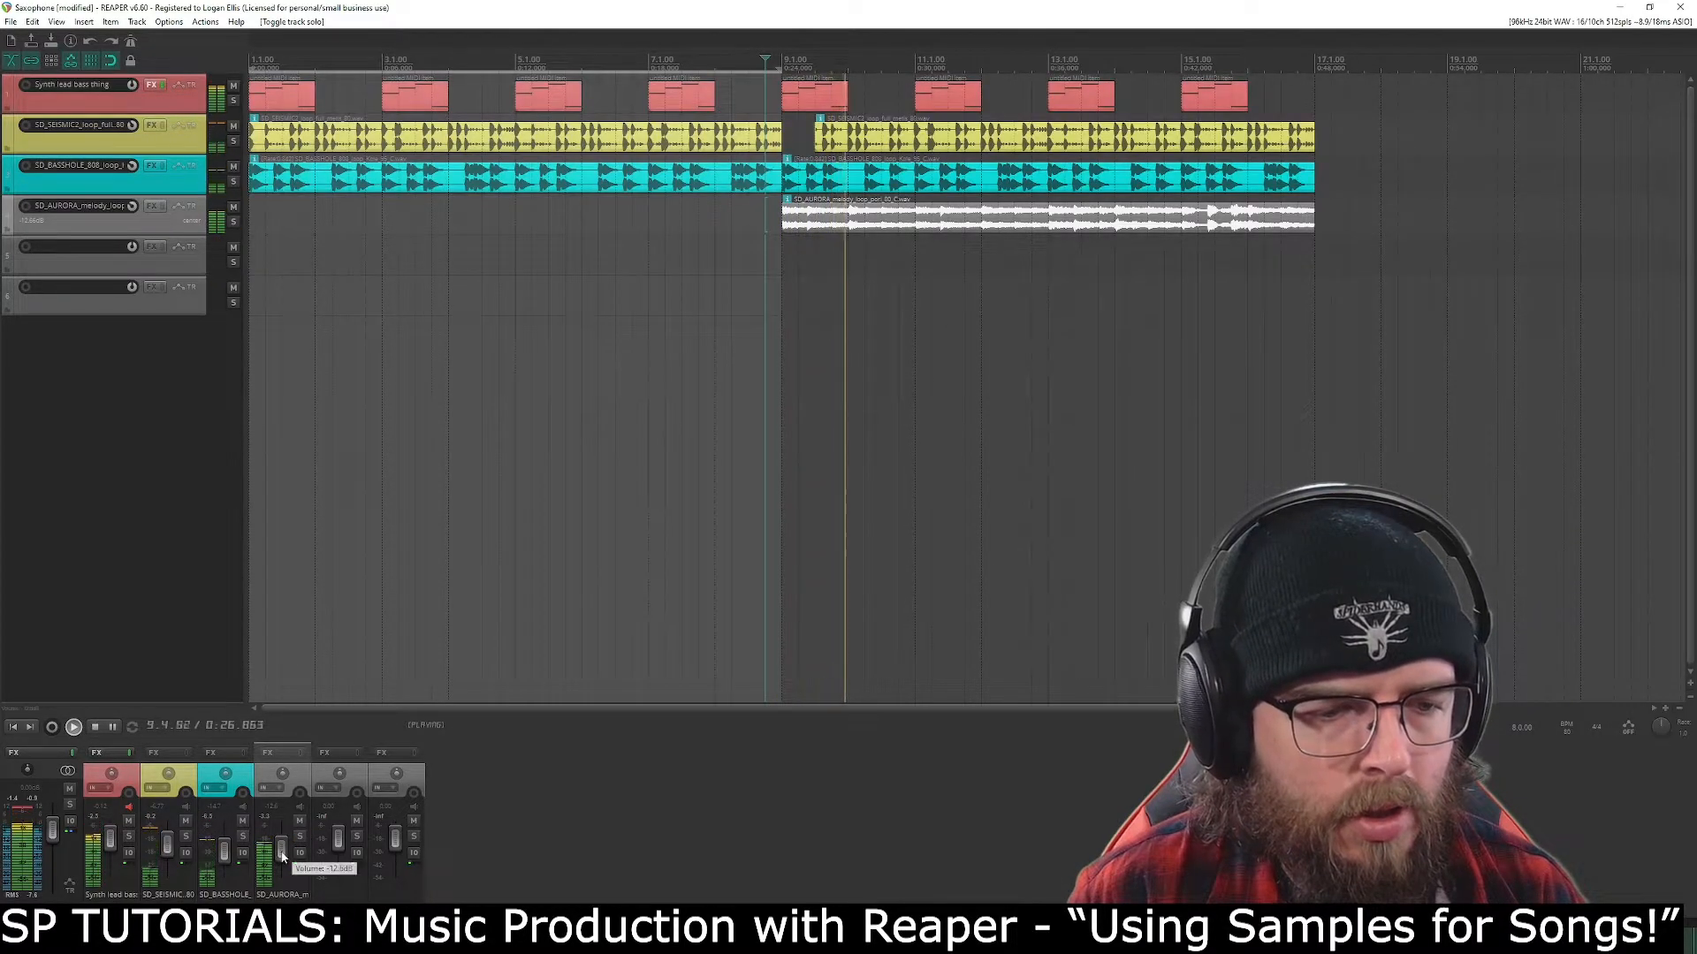
drag(284, 855, 283, 853)
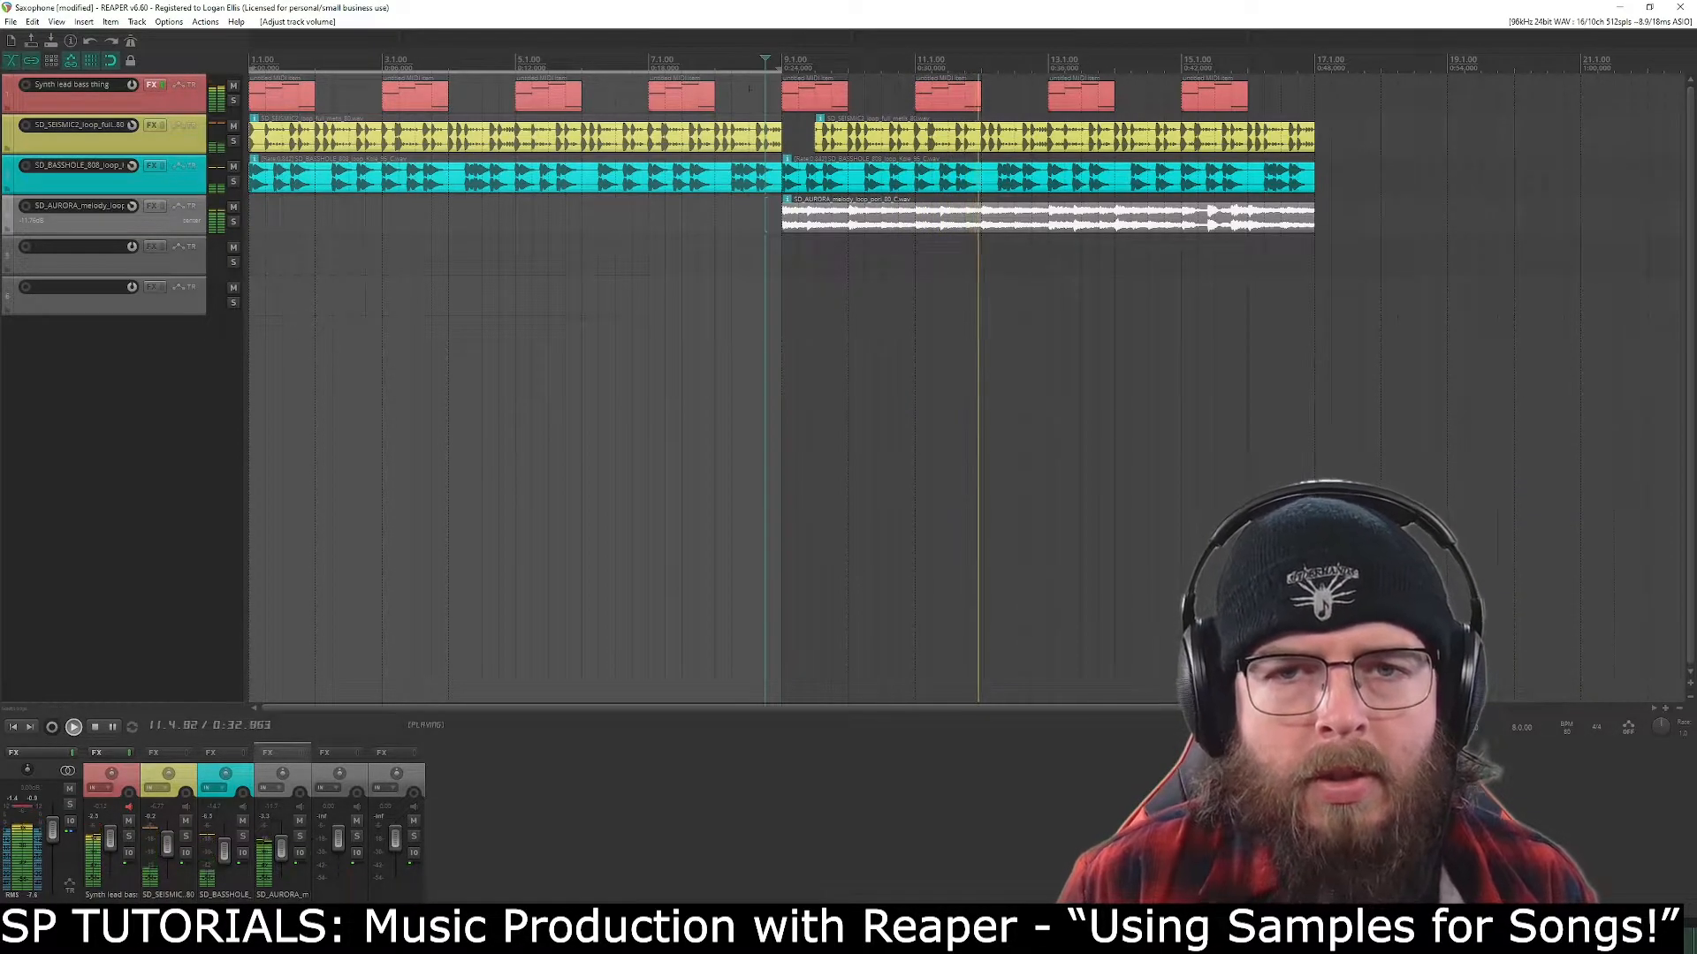
Trim the starts of the second section's four synth bass items one beat later, and play the section from position 8.4.00.
drag(1062, 107, 1065, 106)
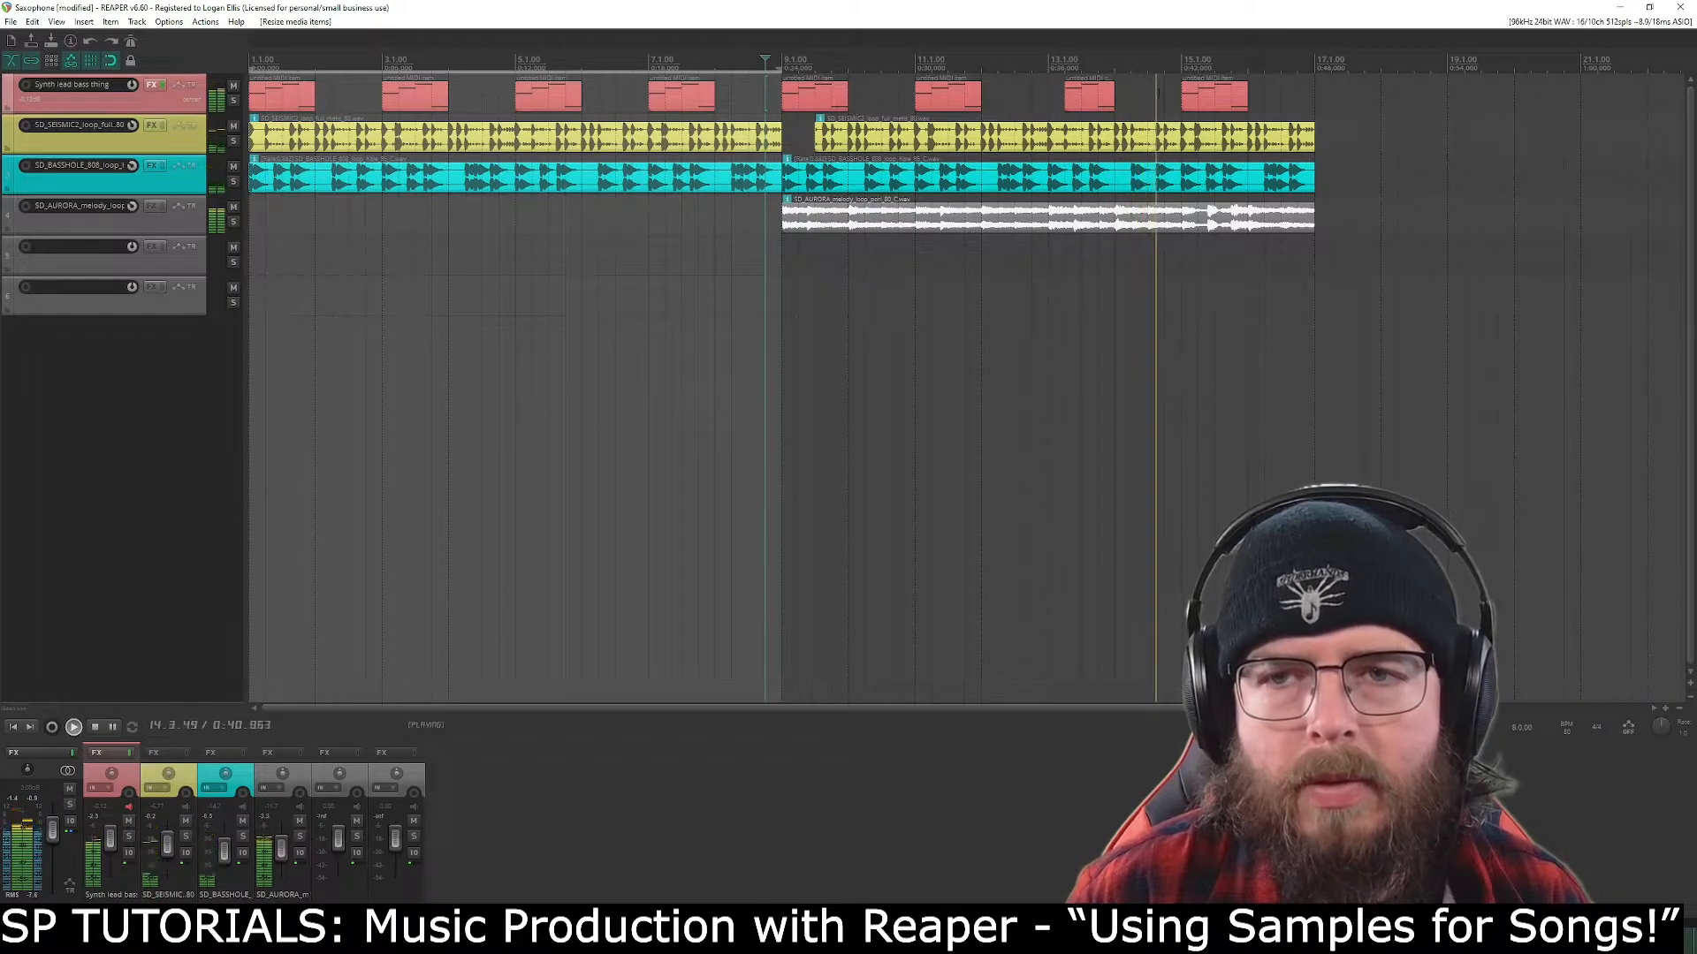
drag(1185, 101, 1199, 101)
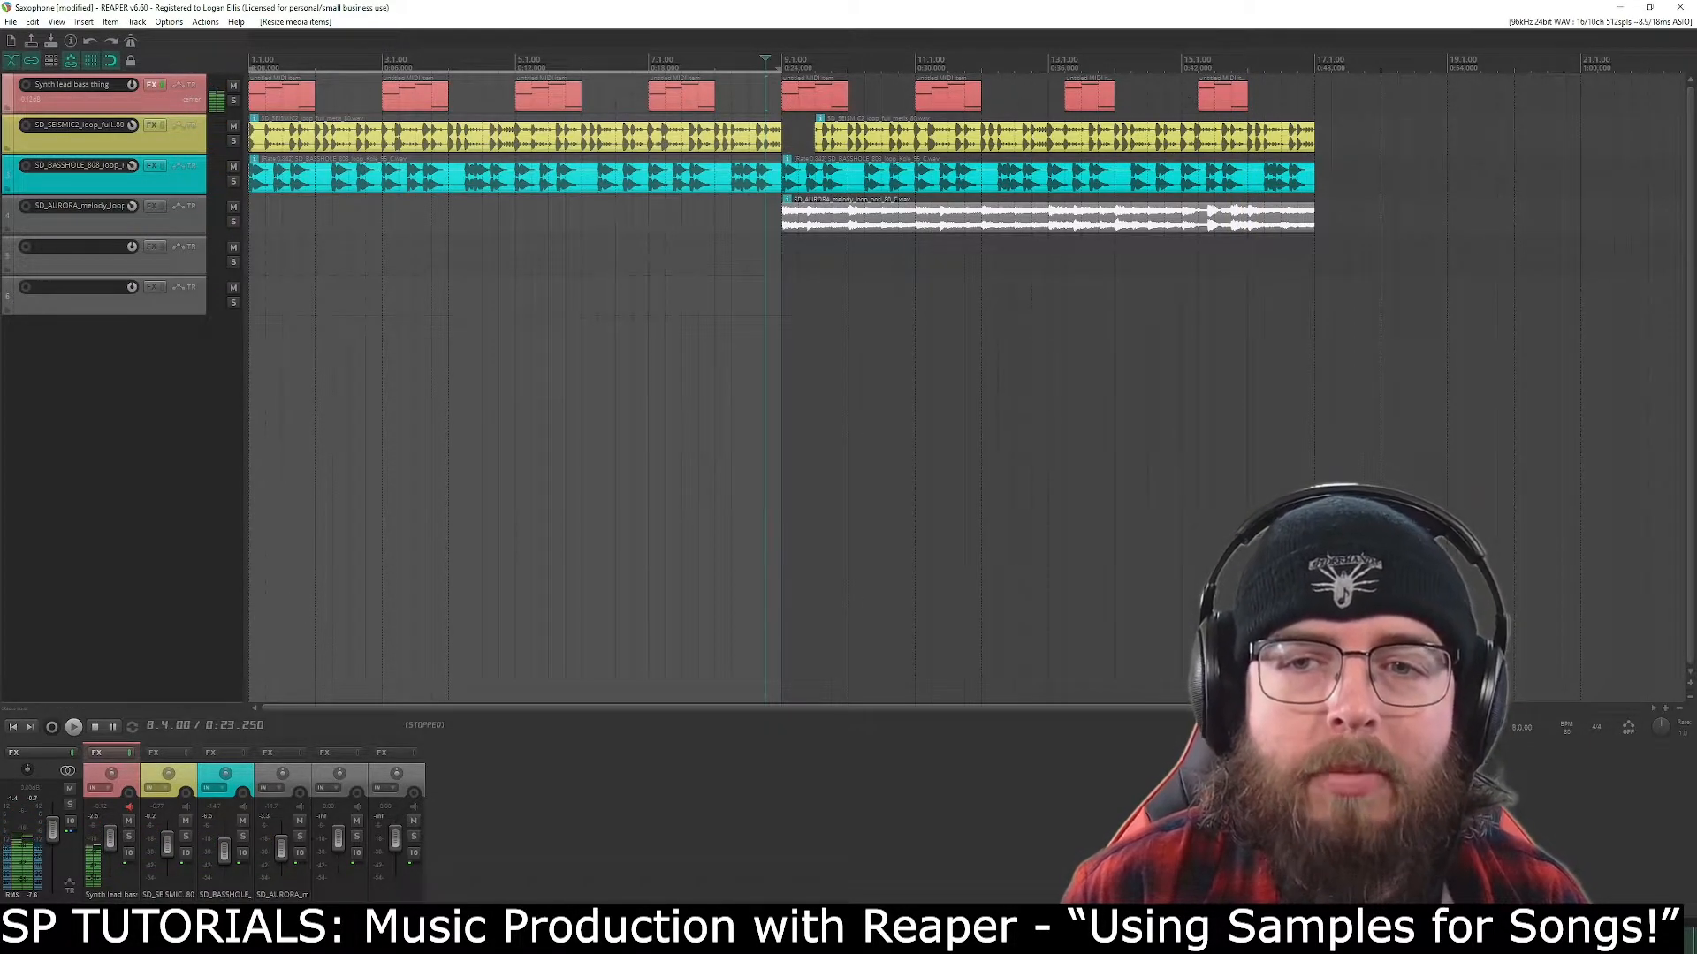
drag(915, 106, 931, 106)
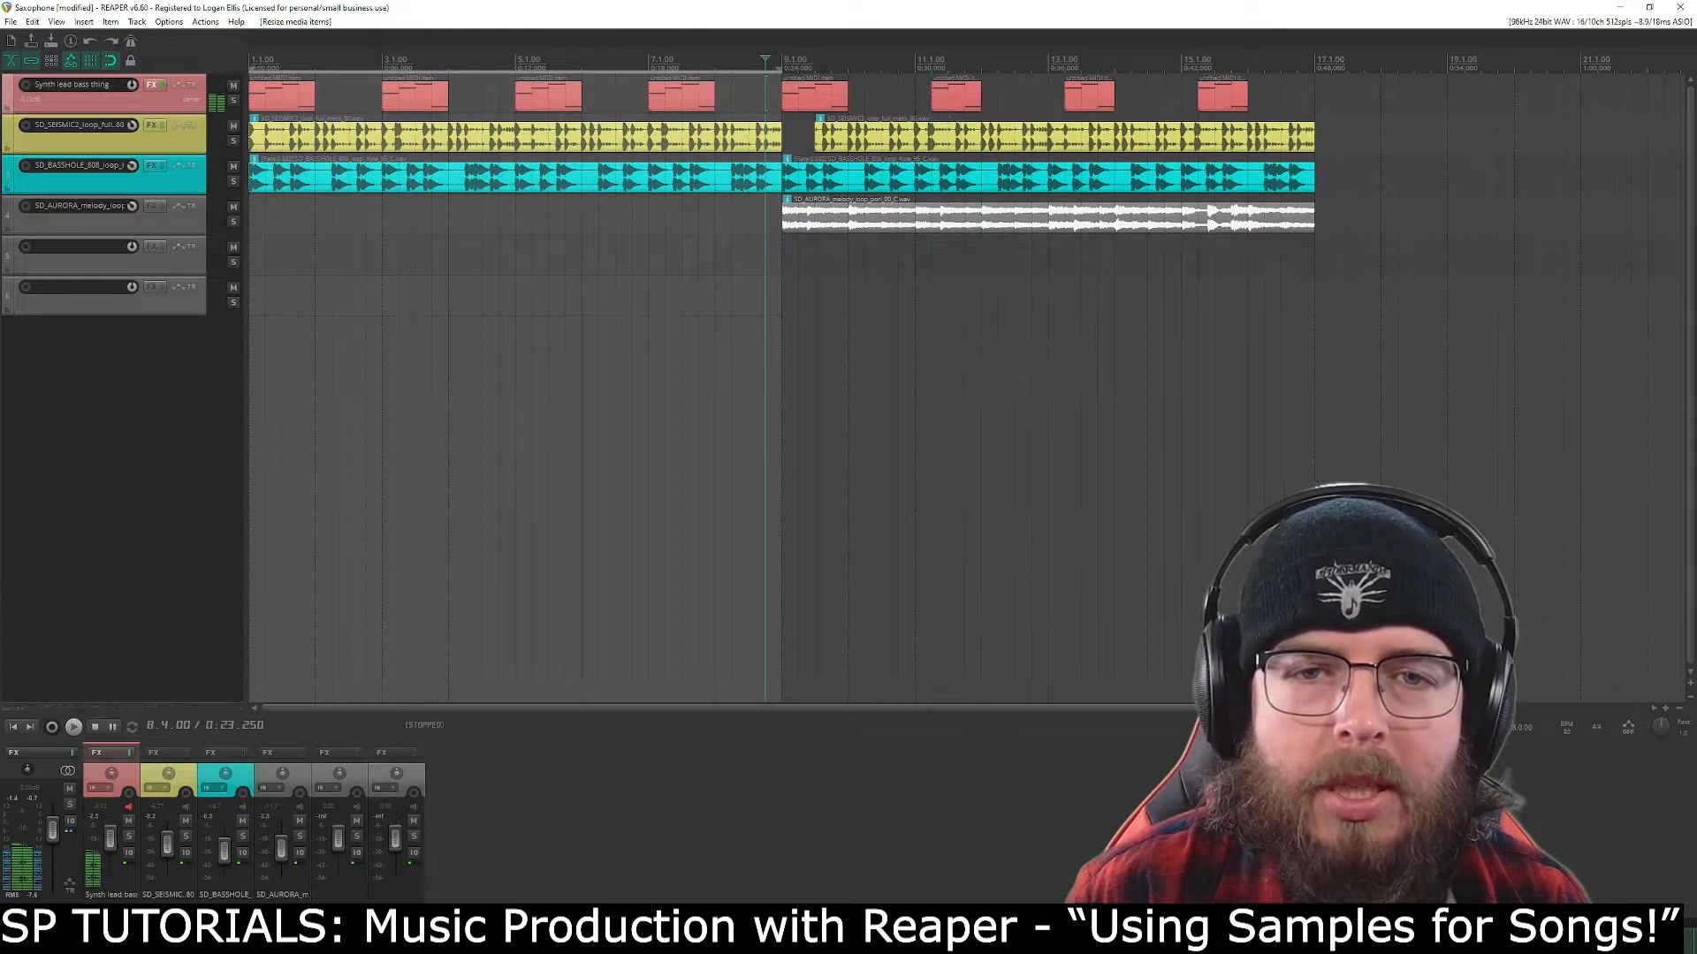
key(space)
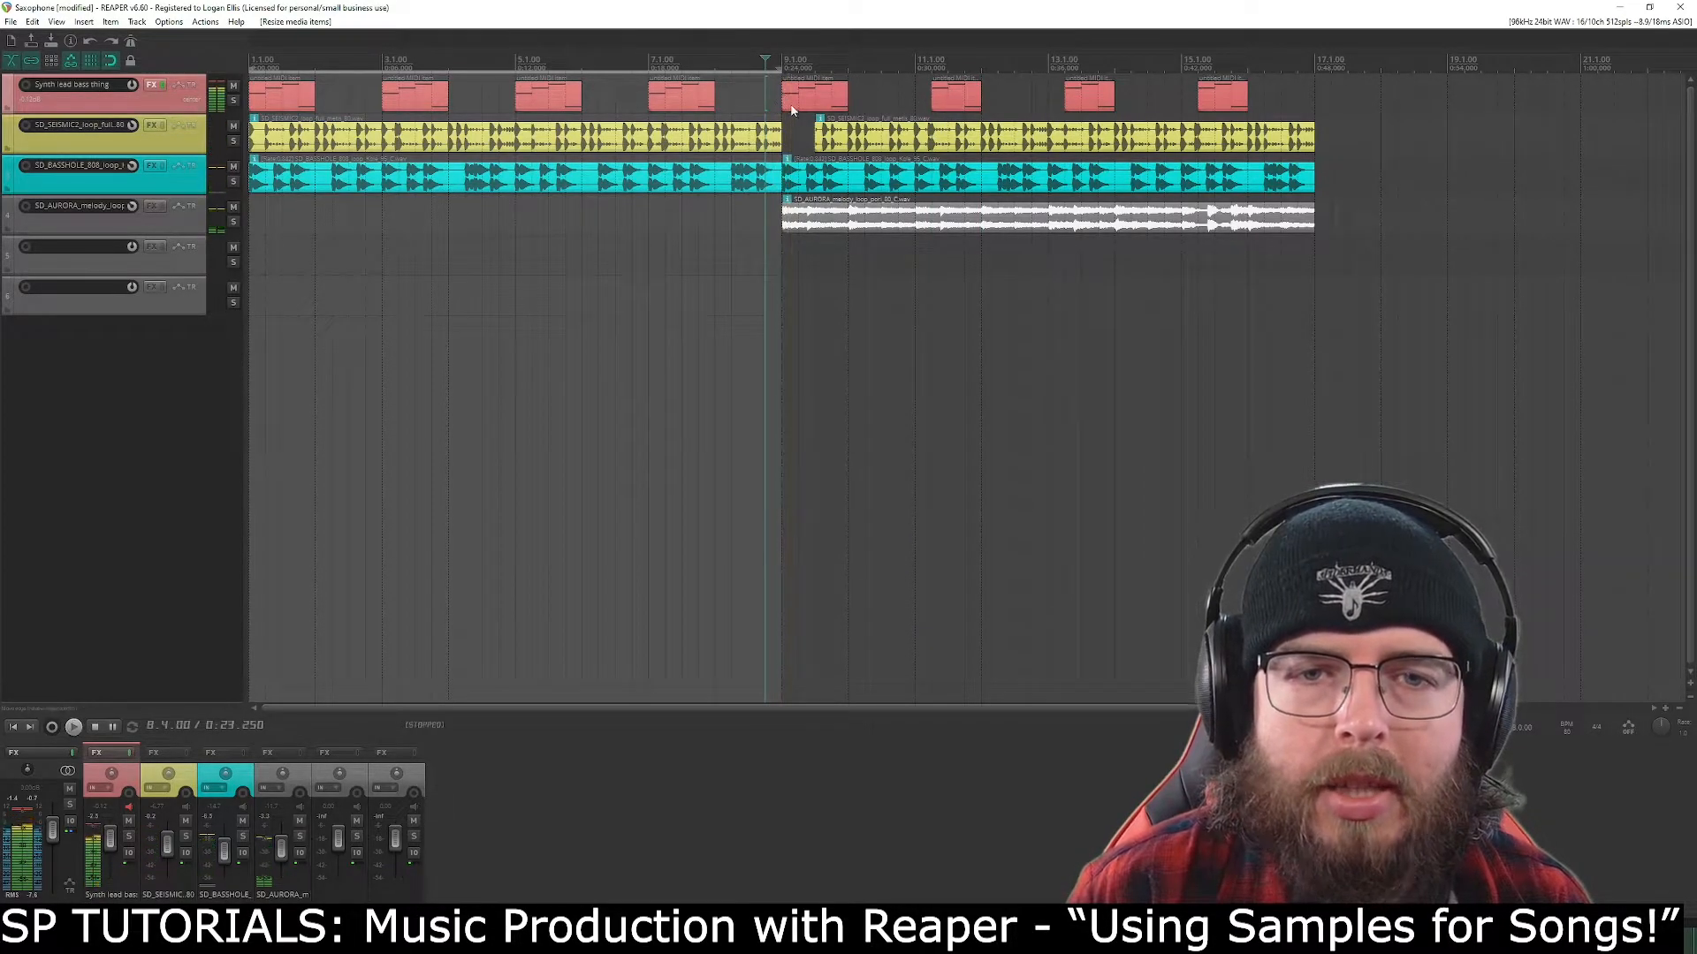
drag(785, 105, 799, 104)
key(space)
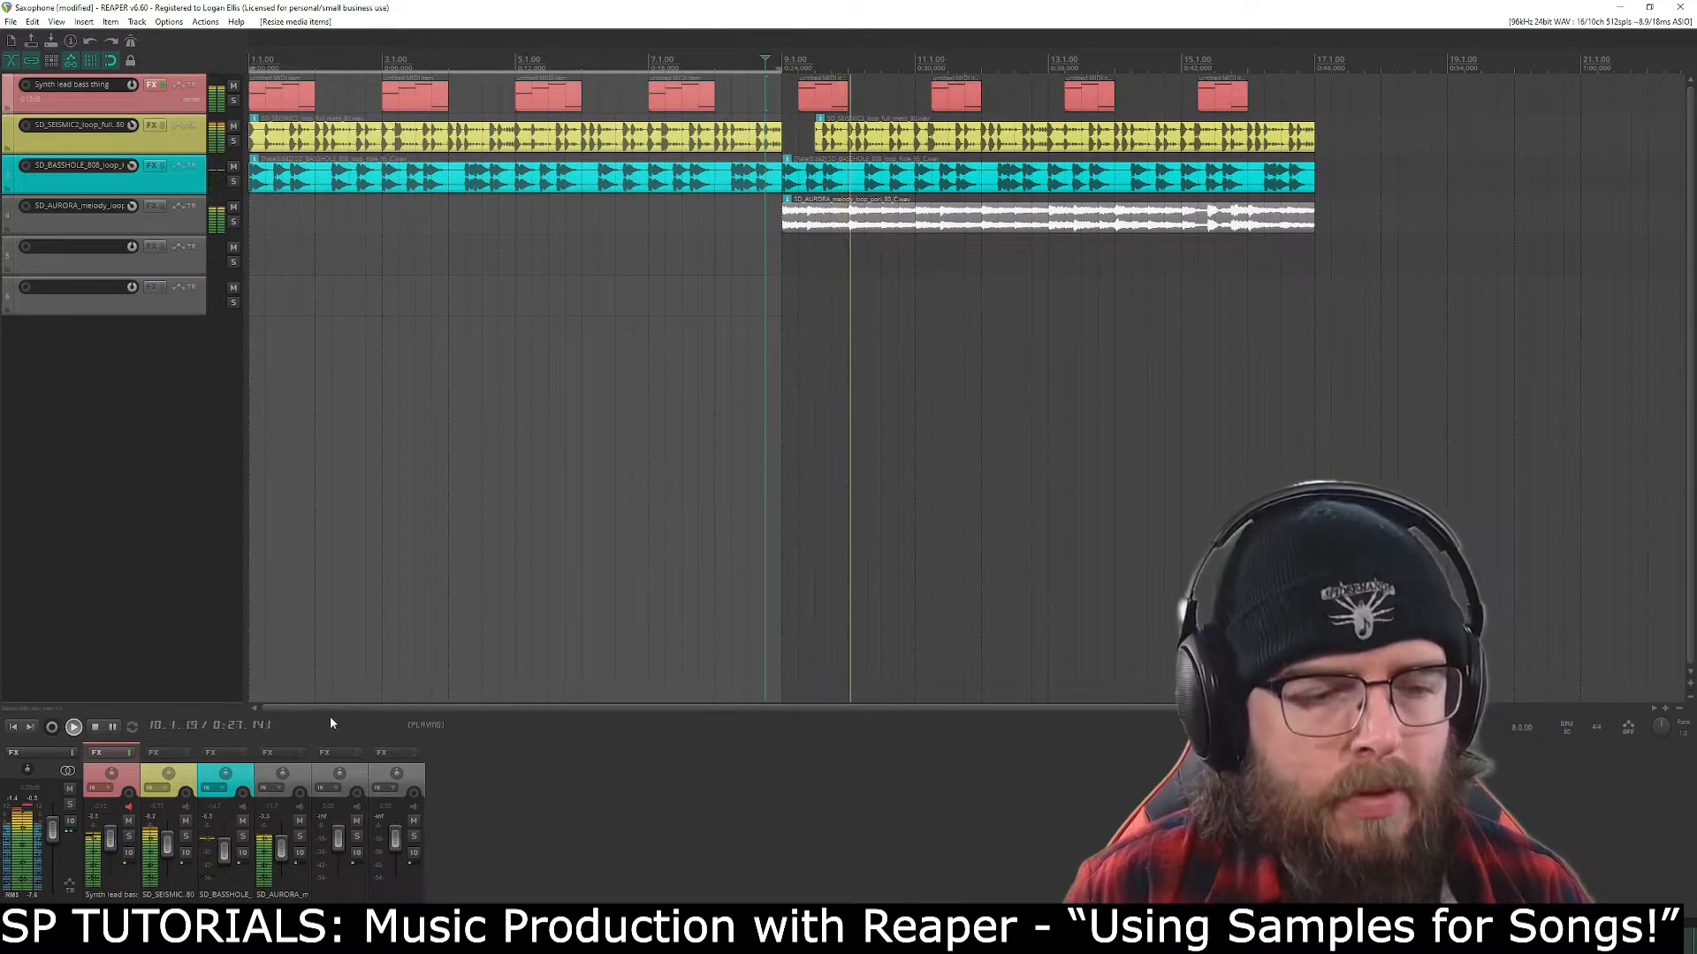
Set the SEISMIC drum loop track's volume to -7 dB in its routing settings.
right_click(168, 845)
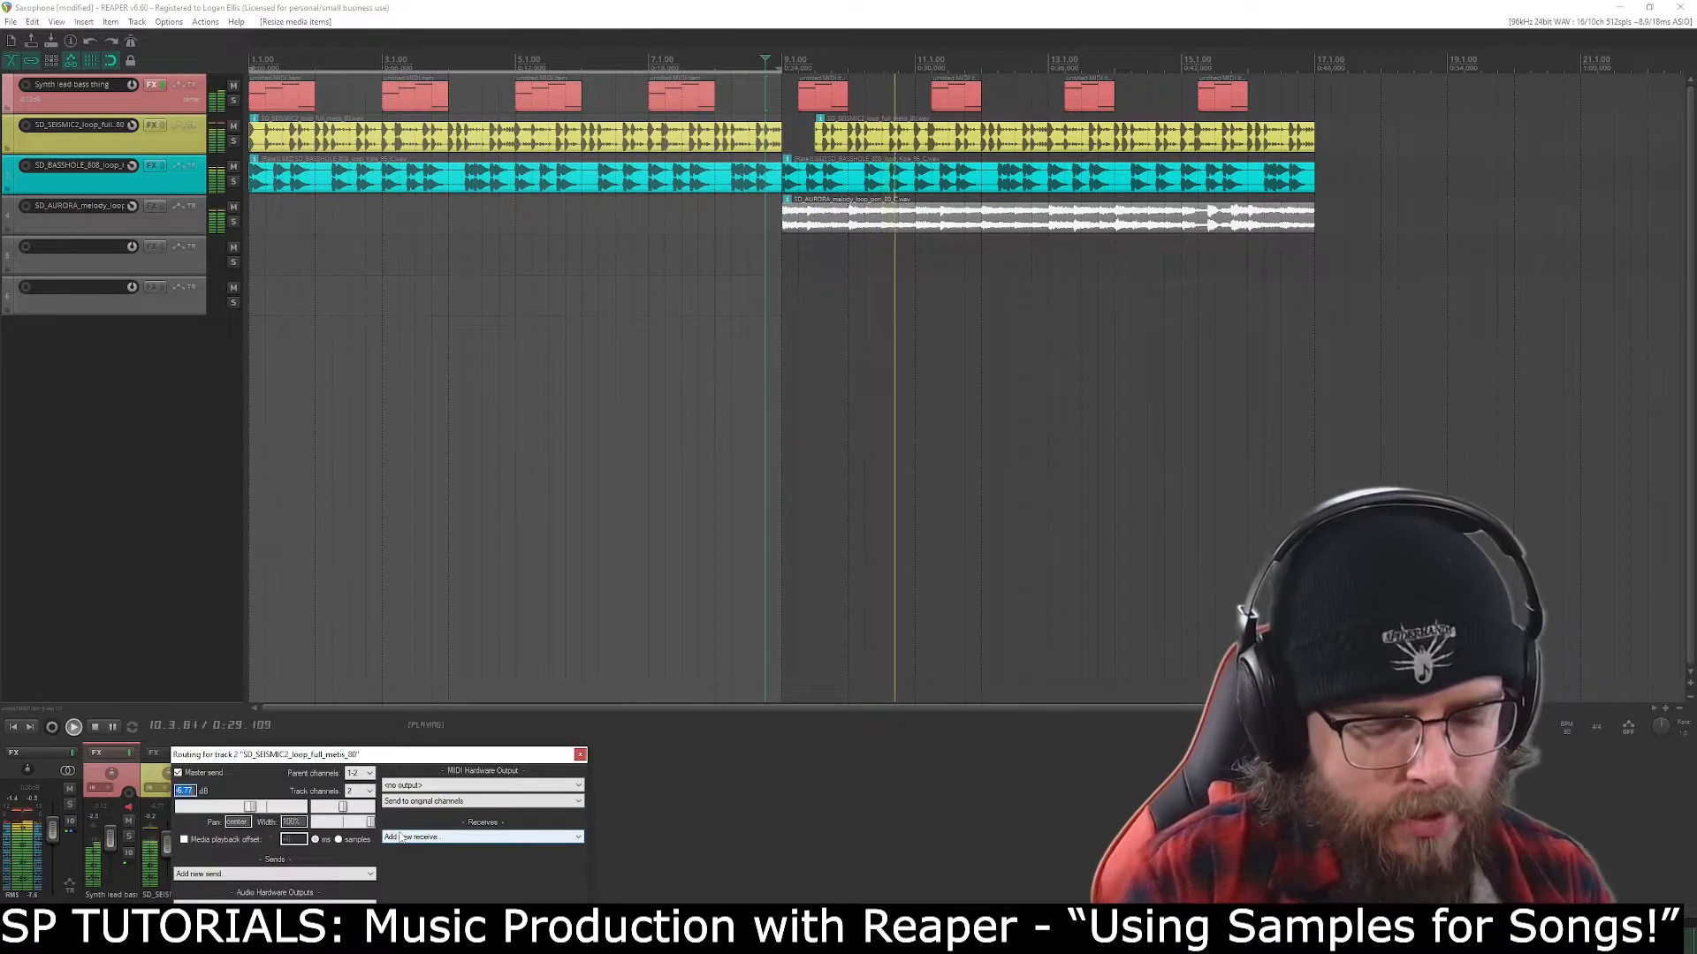
text(-7)
key(Return)
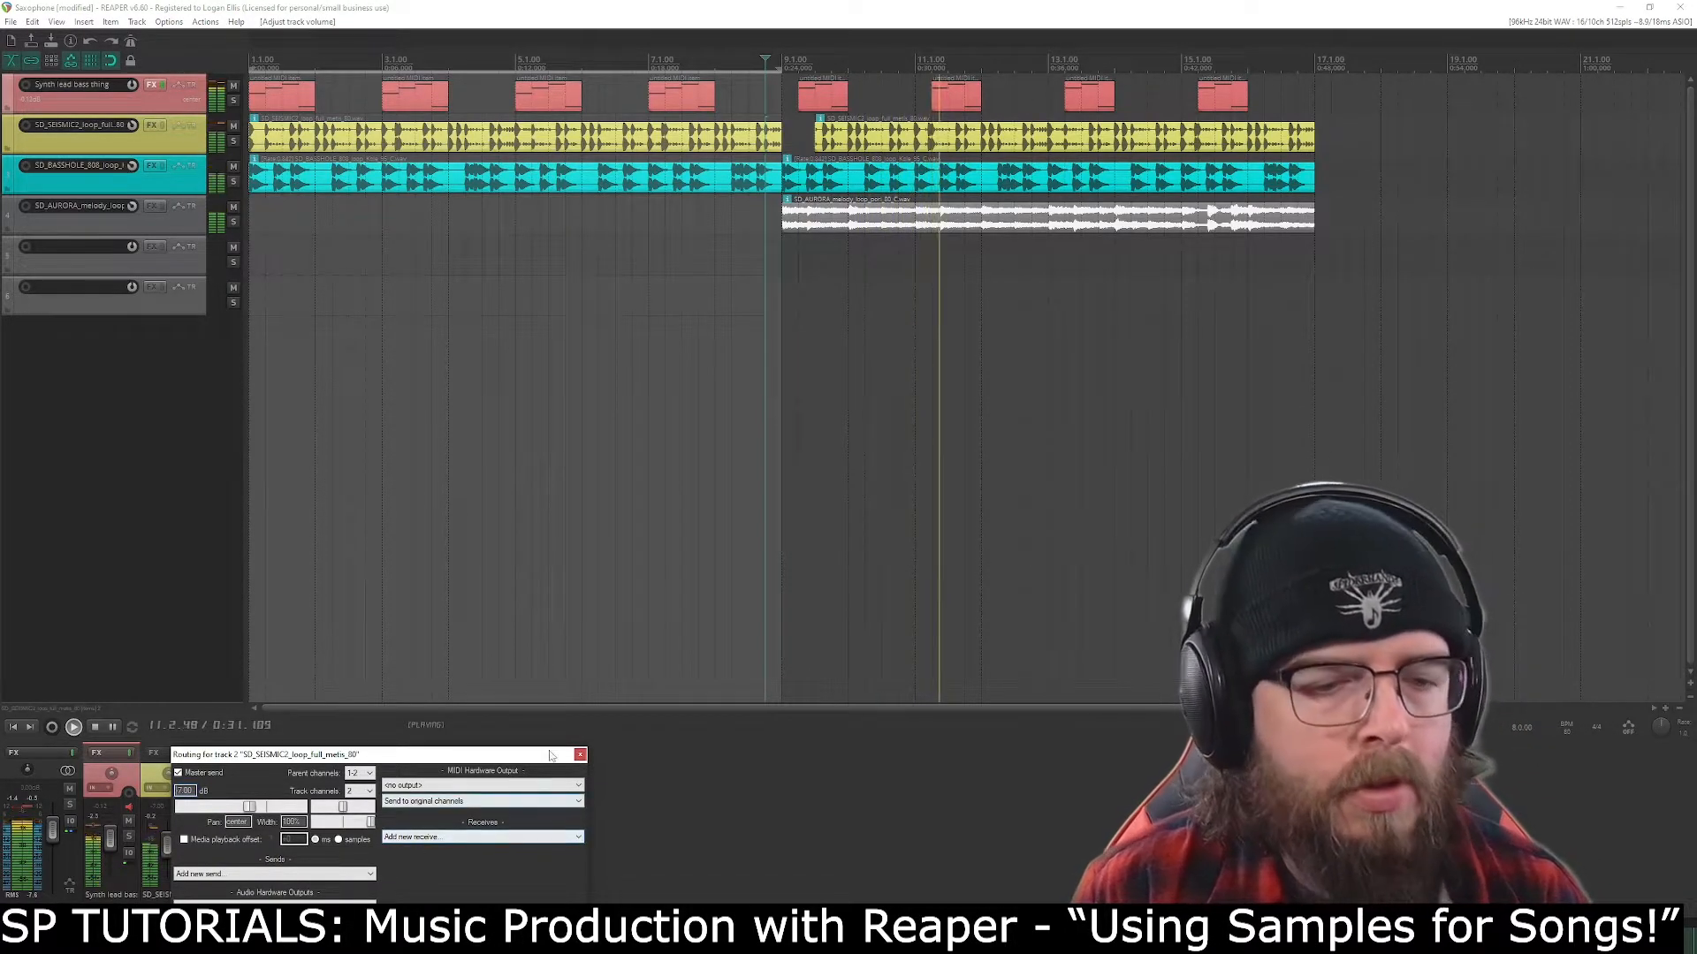
click(579, 756)
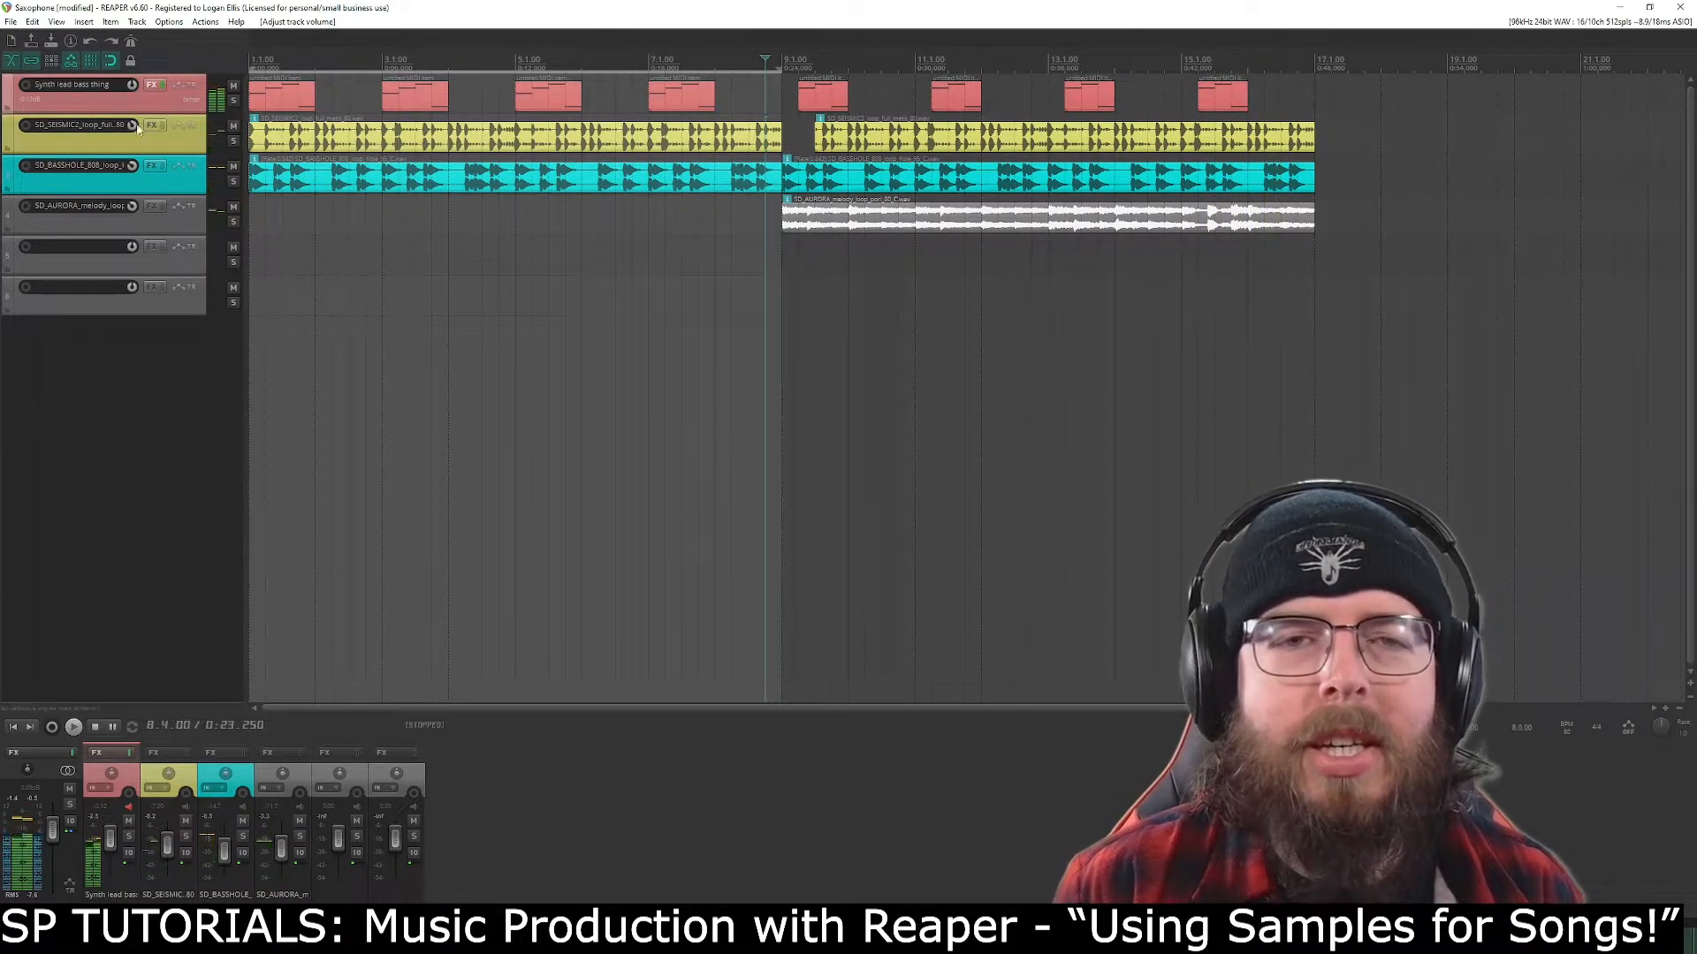
Set the time selection to span bar 1 to bar 17, and save the project.
drag(782, 65, 1316, 64)
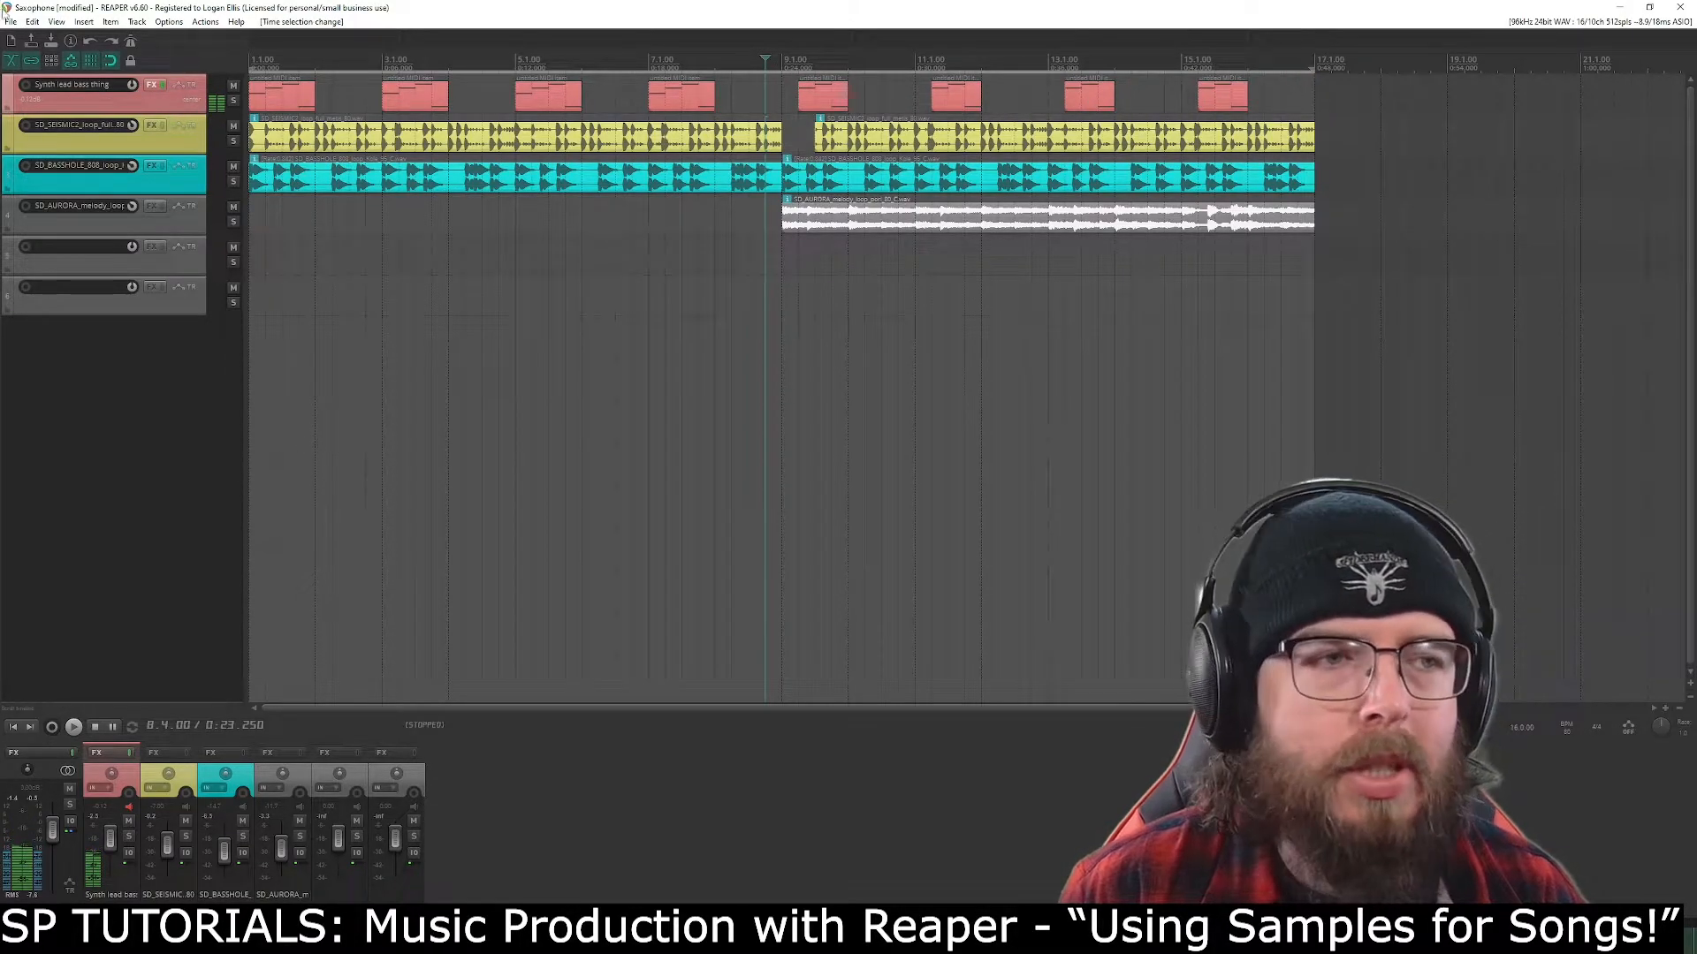
click(11, 21)
click(40, 81)
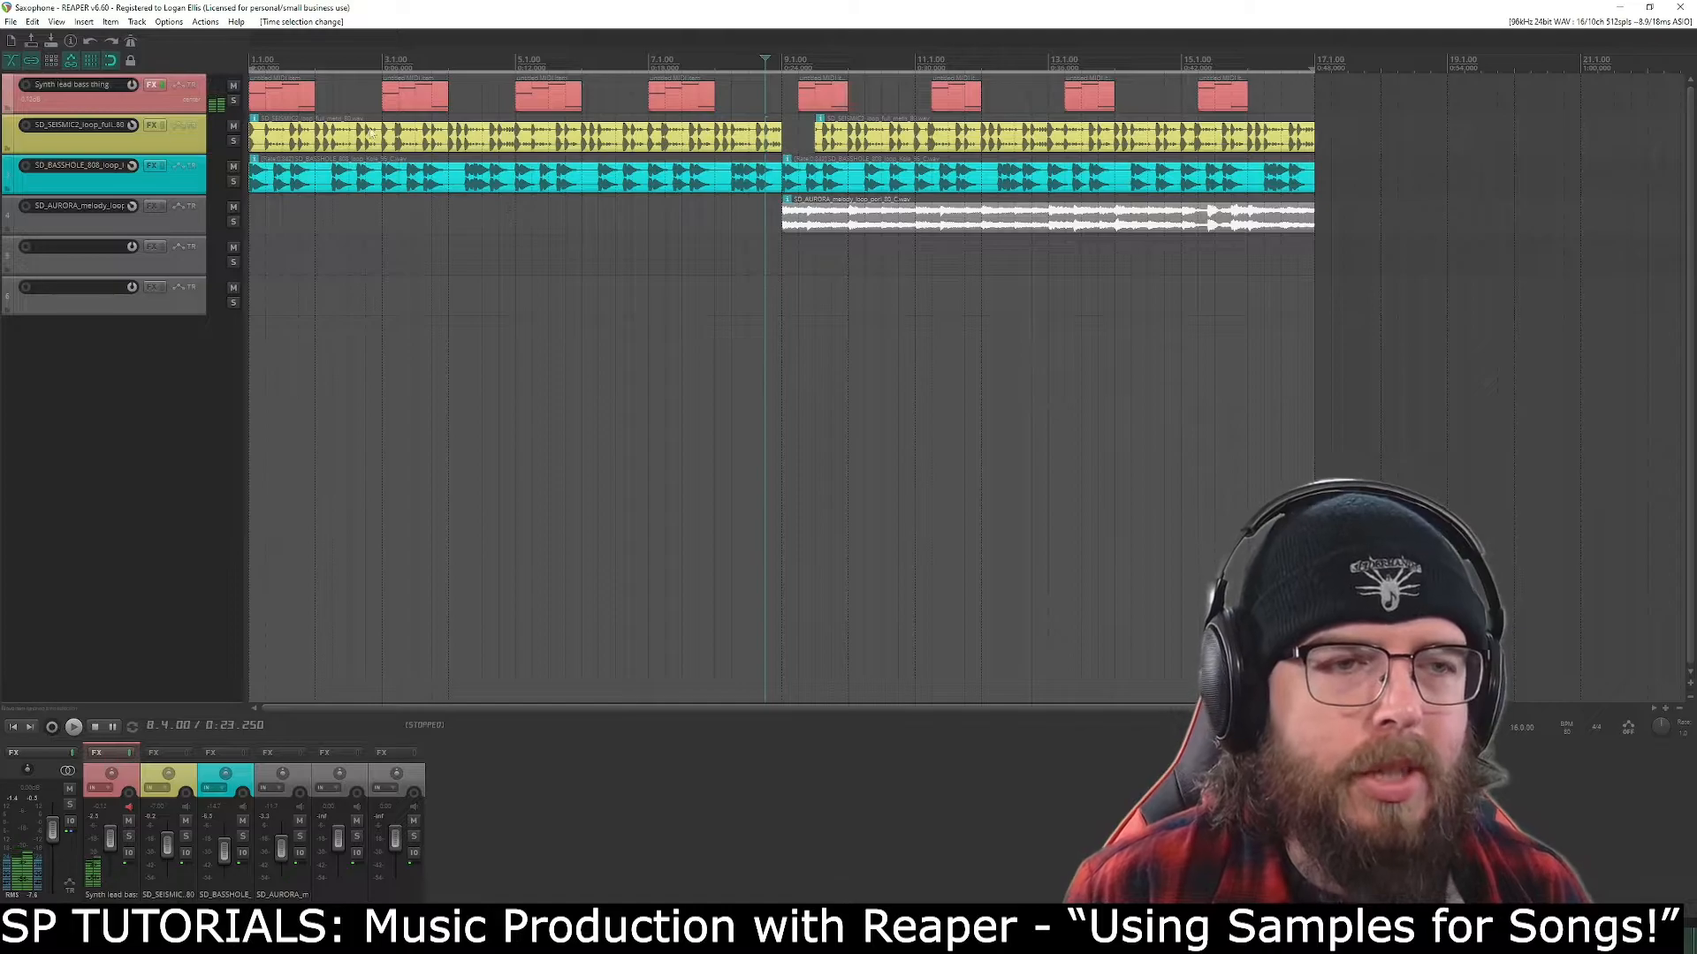
Play the song from the start while opening the SD_EMPRESS_Sample_Pack folder under Samples Stuff in File Explorer, and stop playback.
key(Home)
key(space)
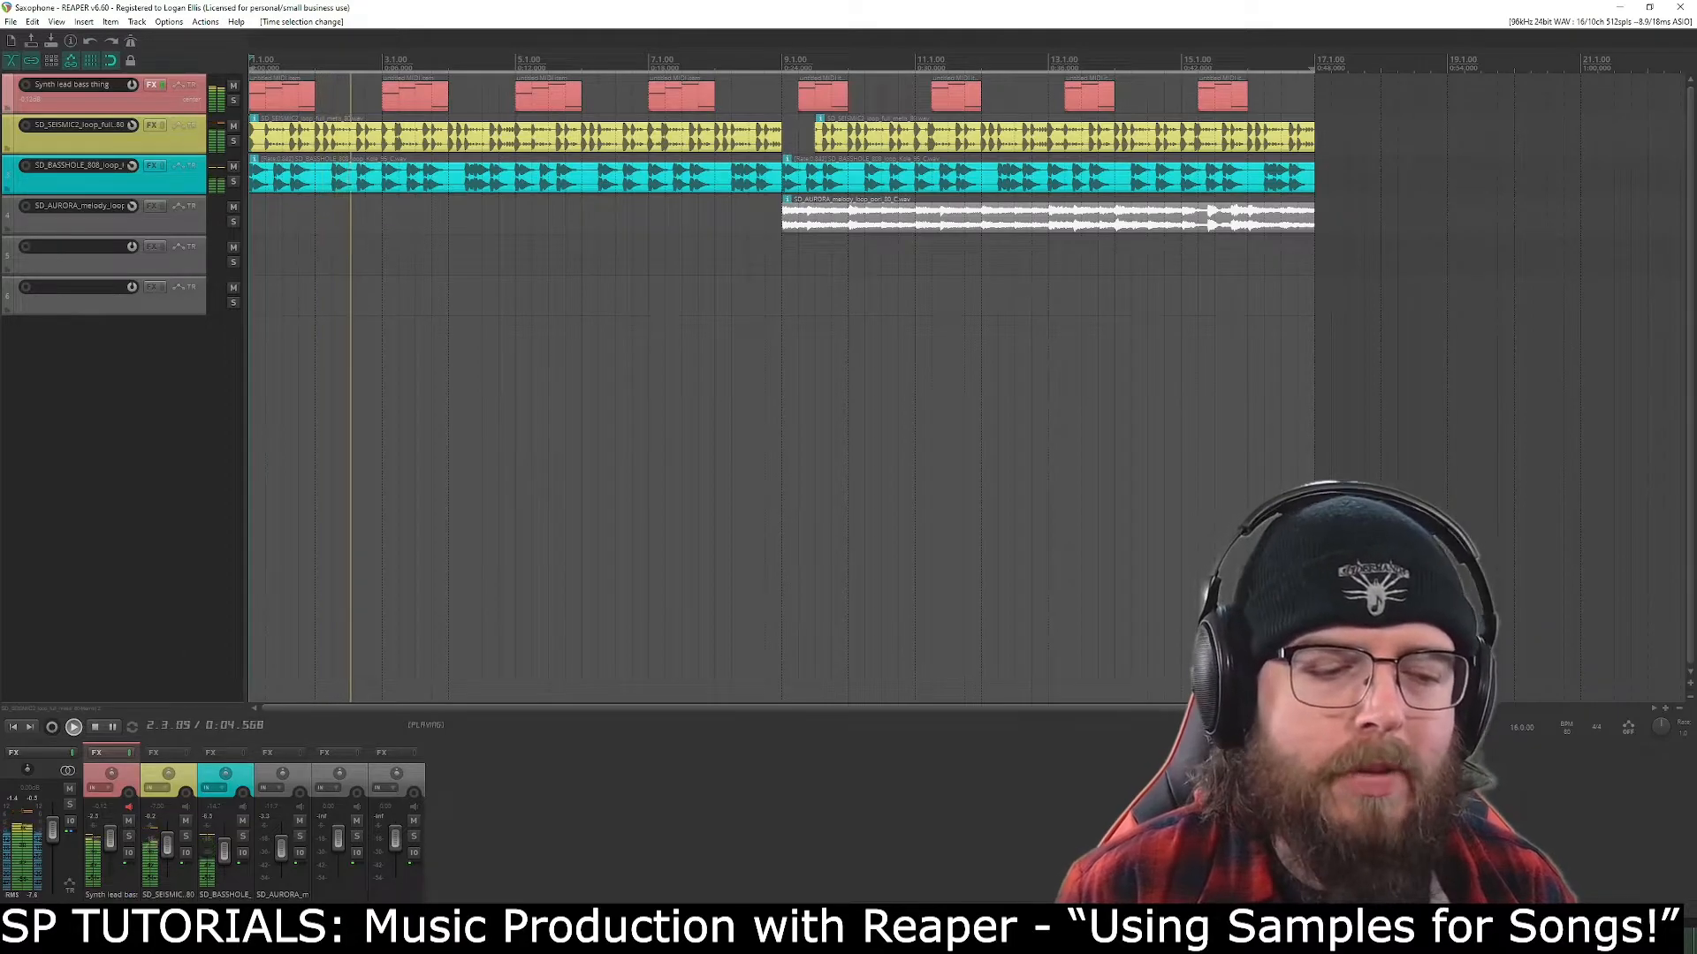
click(180, 937)
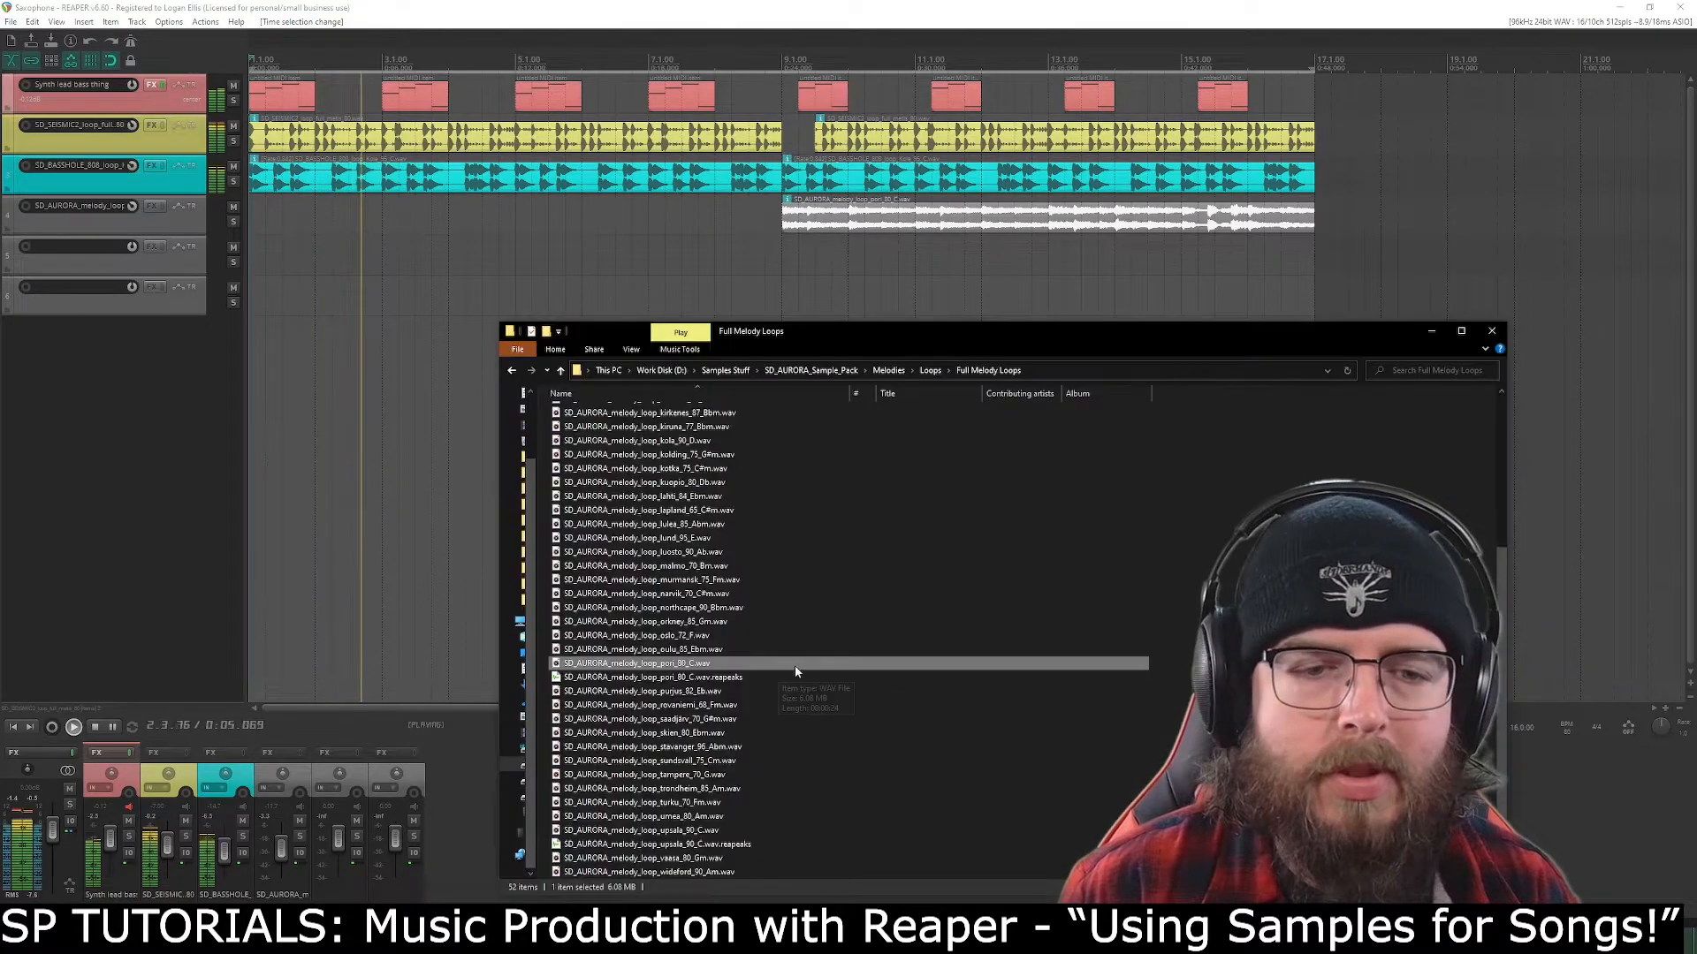
click(733, 371)
scroll(789, 737, down, 5)
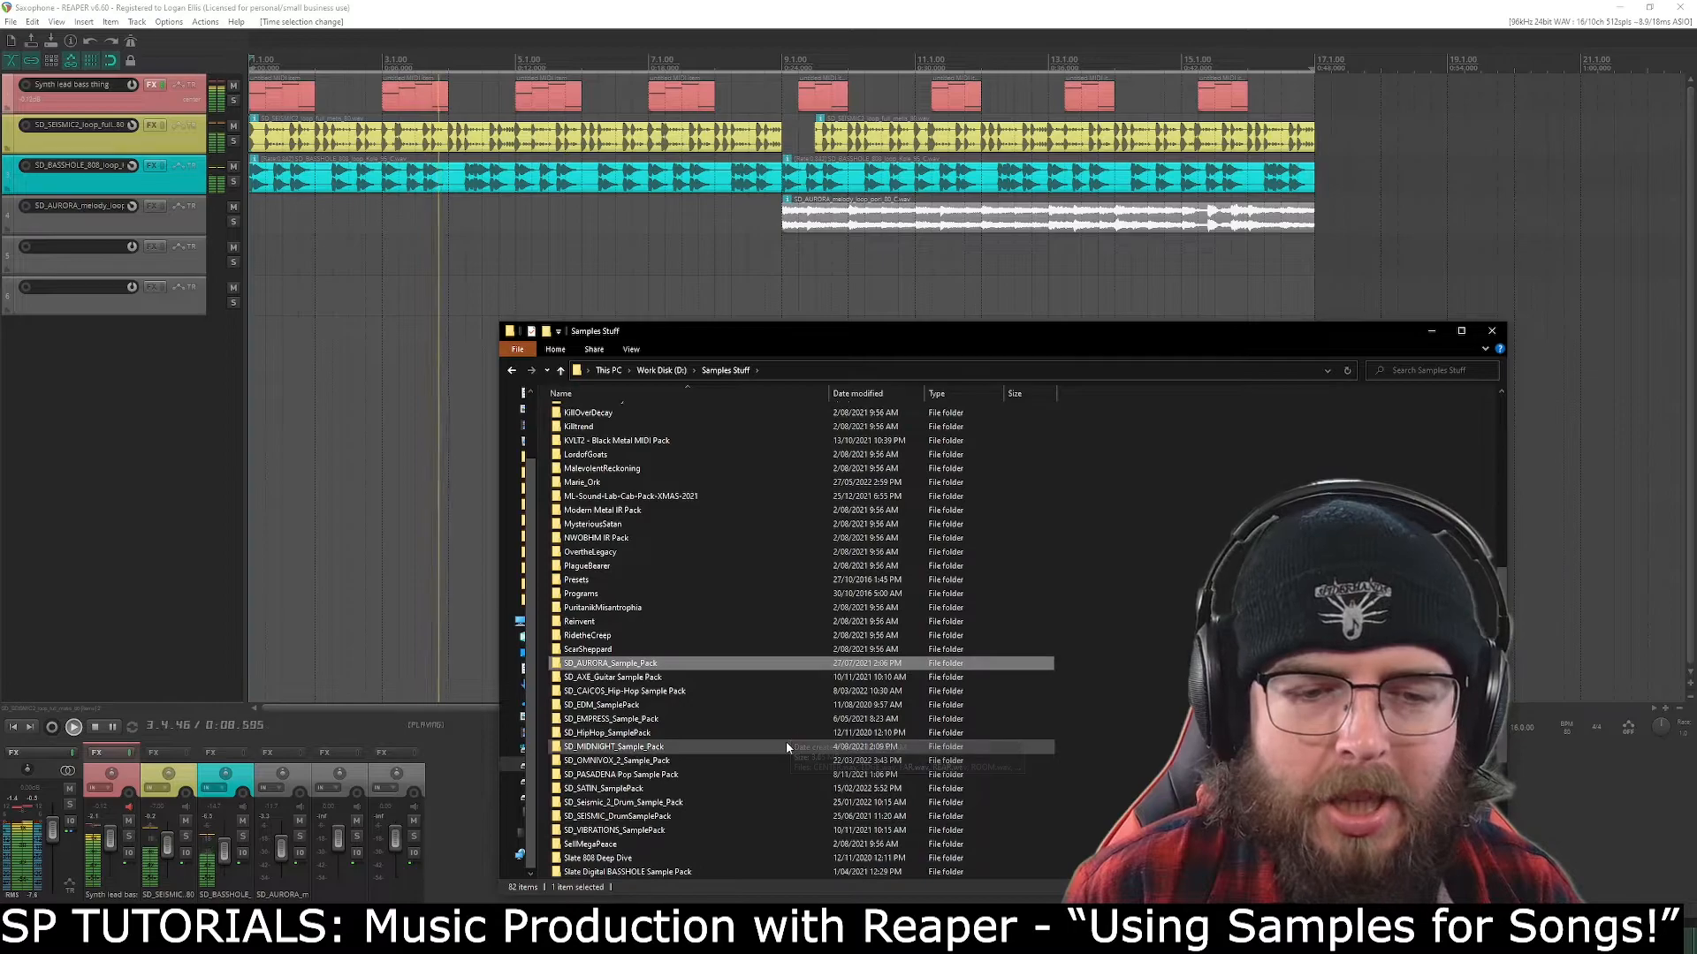
double_click(695, 721)
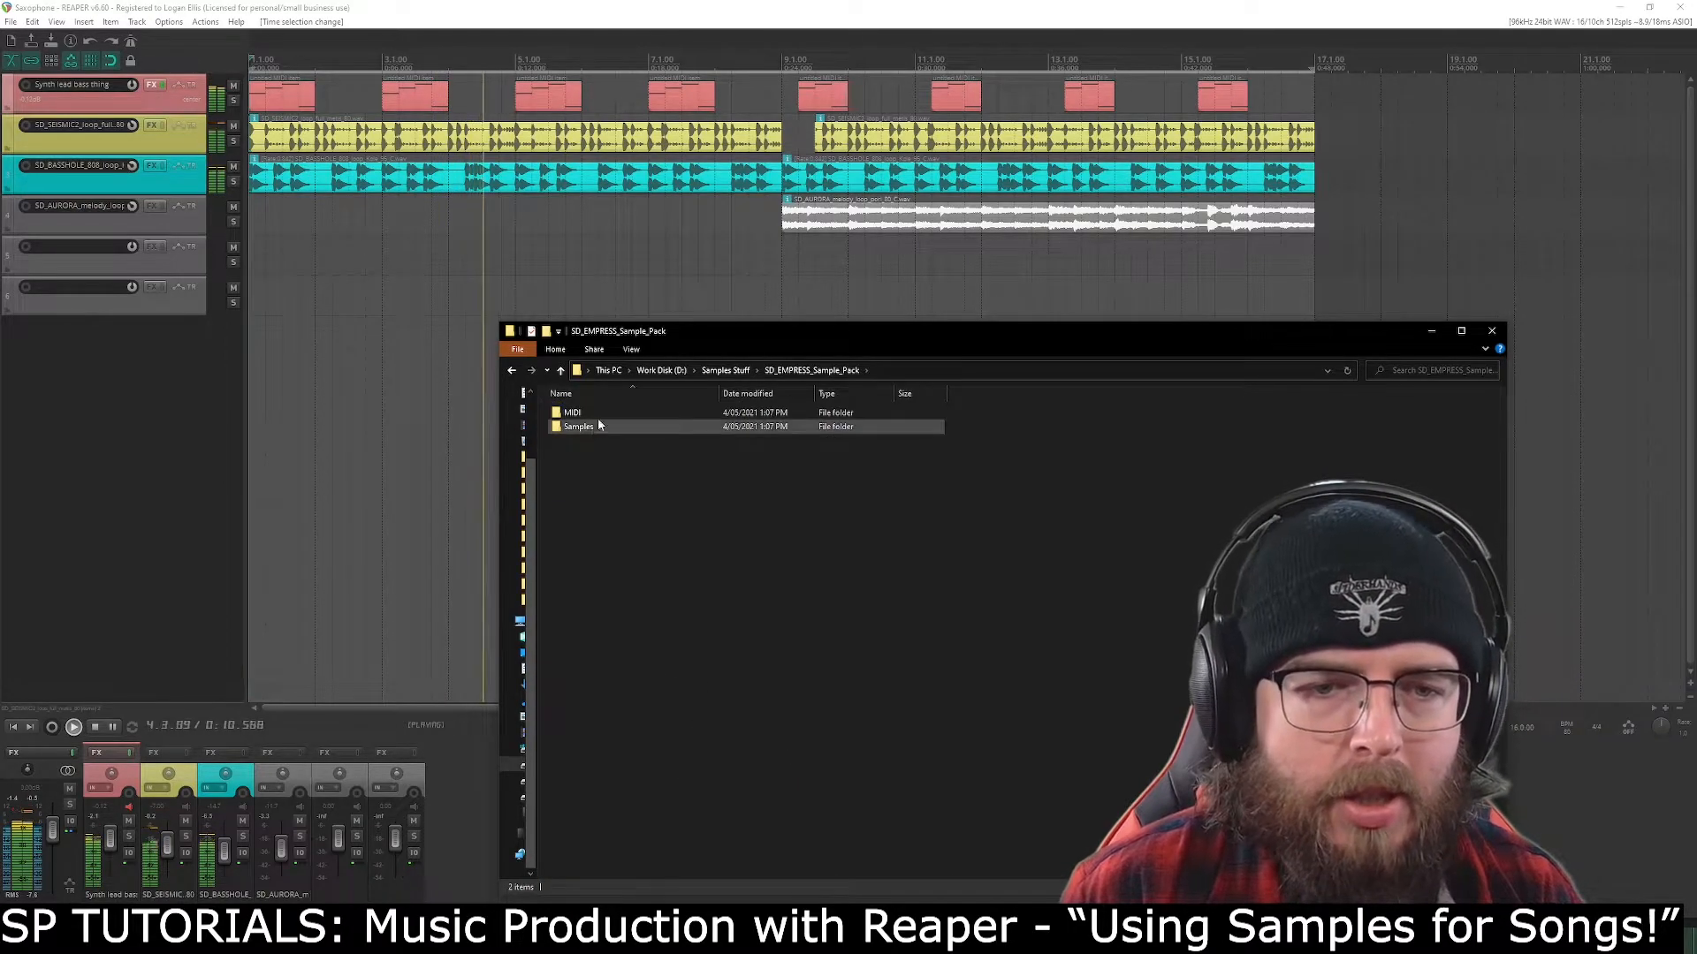
click(665, 7)
key(alt+Tab)
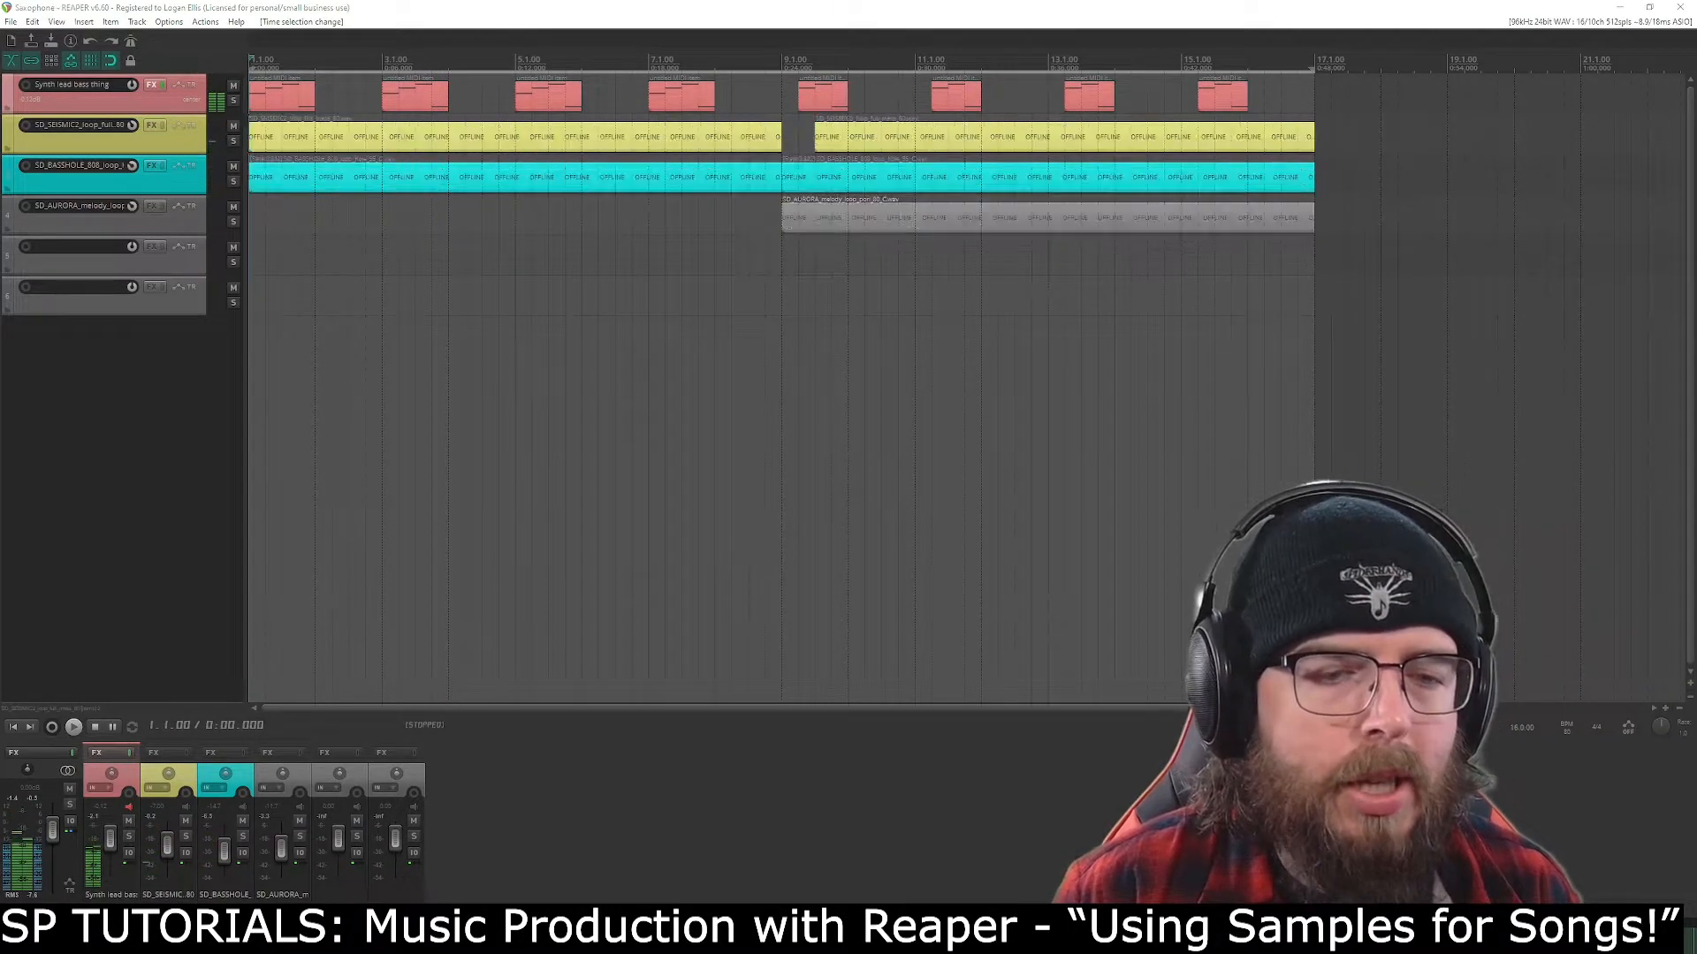
Insert SD_EMPRESS_vocal_NotEnough_150_C.wav from the EMPRESS pack's Vocals folder onto the fifth track, adjusting the media based on file tempo.
double_click(623, 423)
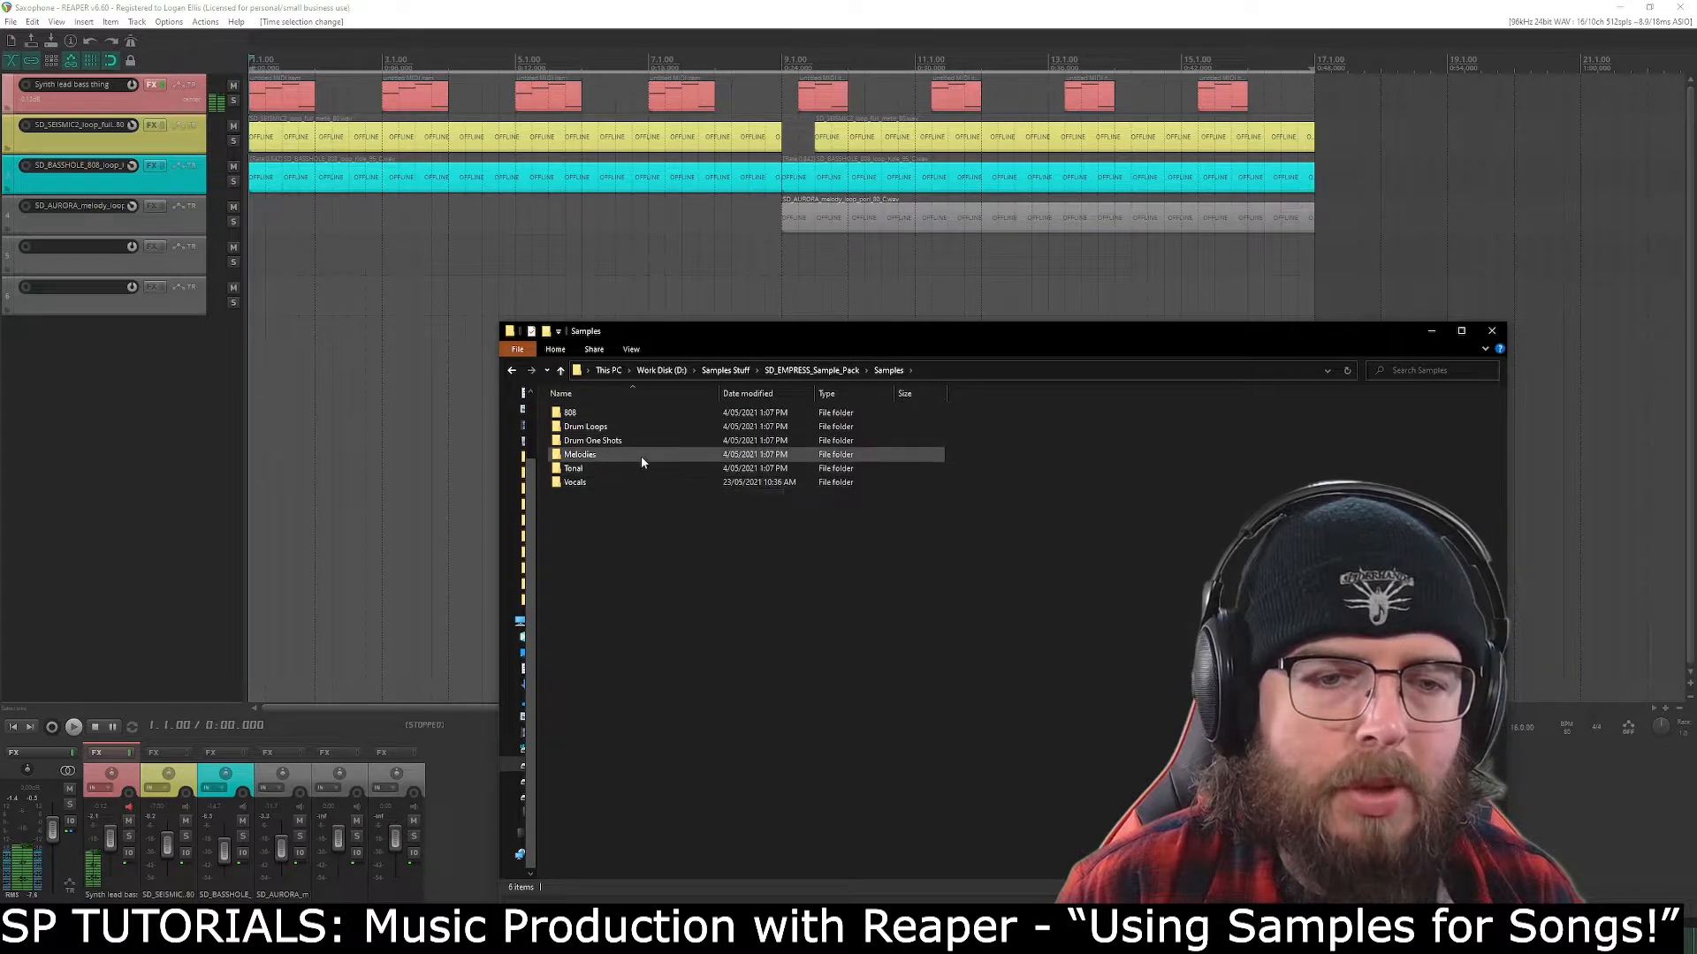
double_click(576, 482)
scroll(680, 559, down, 8)
drag(645, 733, 657, 269)
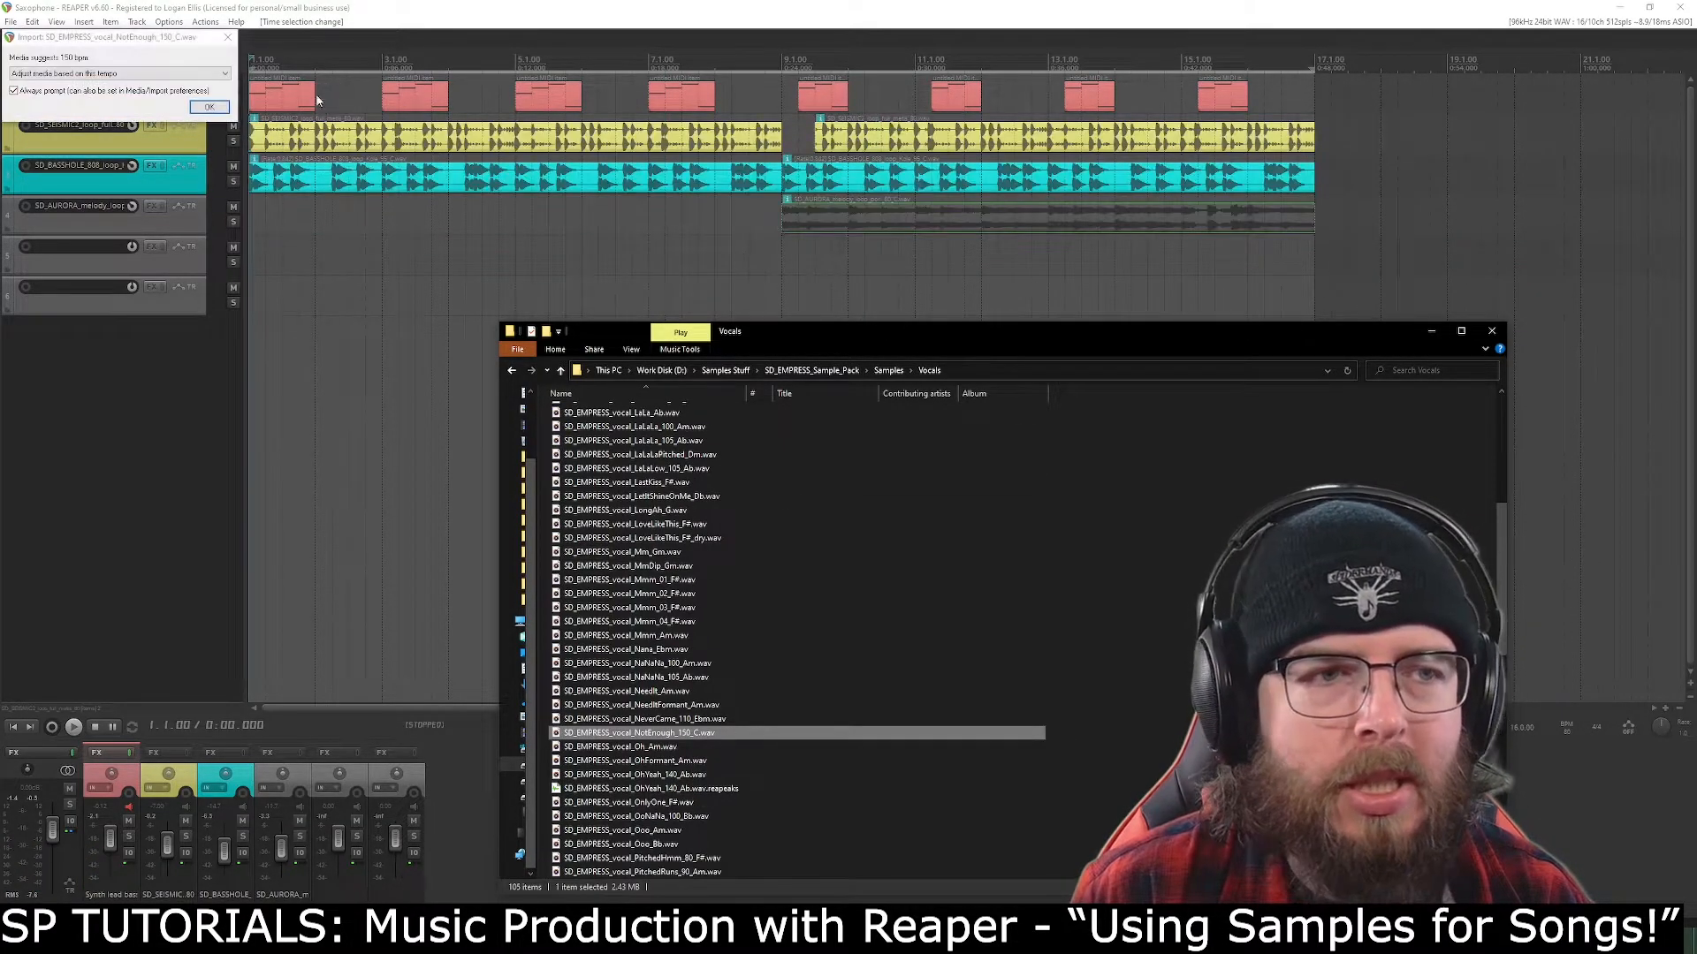
click(209, 107)
Move the NotEnough vocal item to start at bar 5, play from bar 7 and lower the vocal track's volume.
drag(800, 265, 668, 265)
key(space)
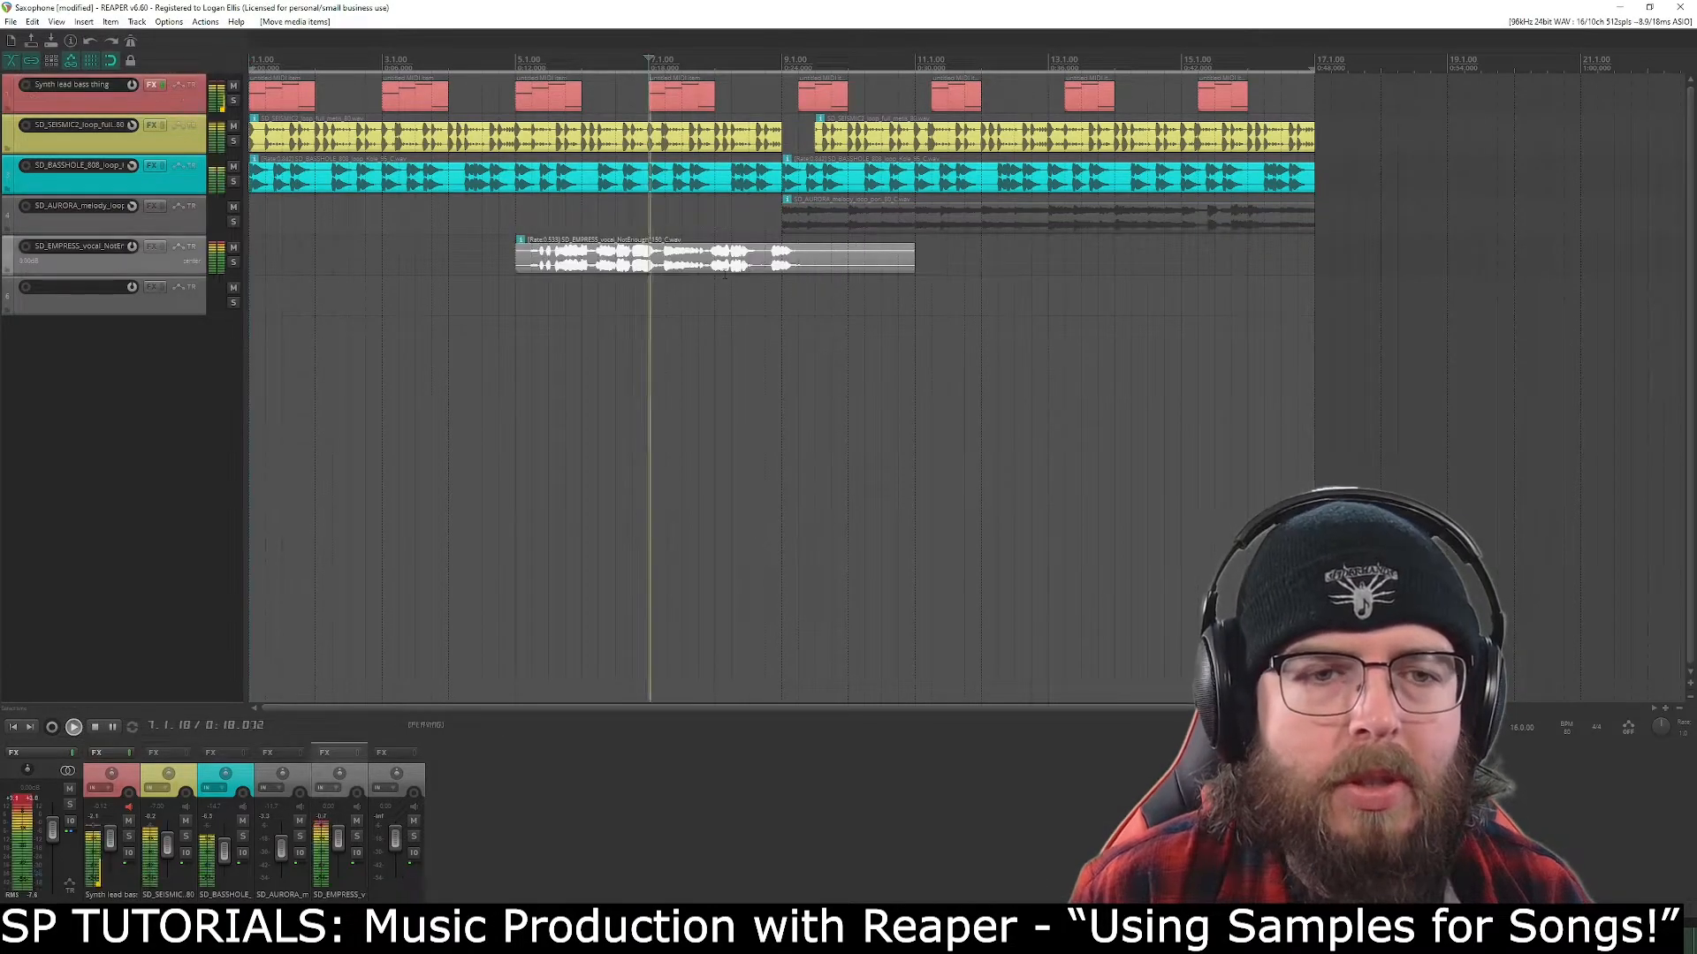
drag(344, 842, 340, 864)
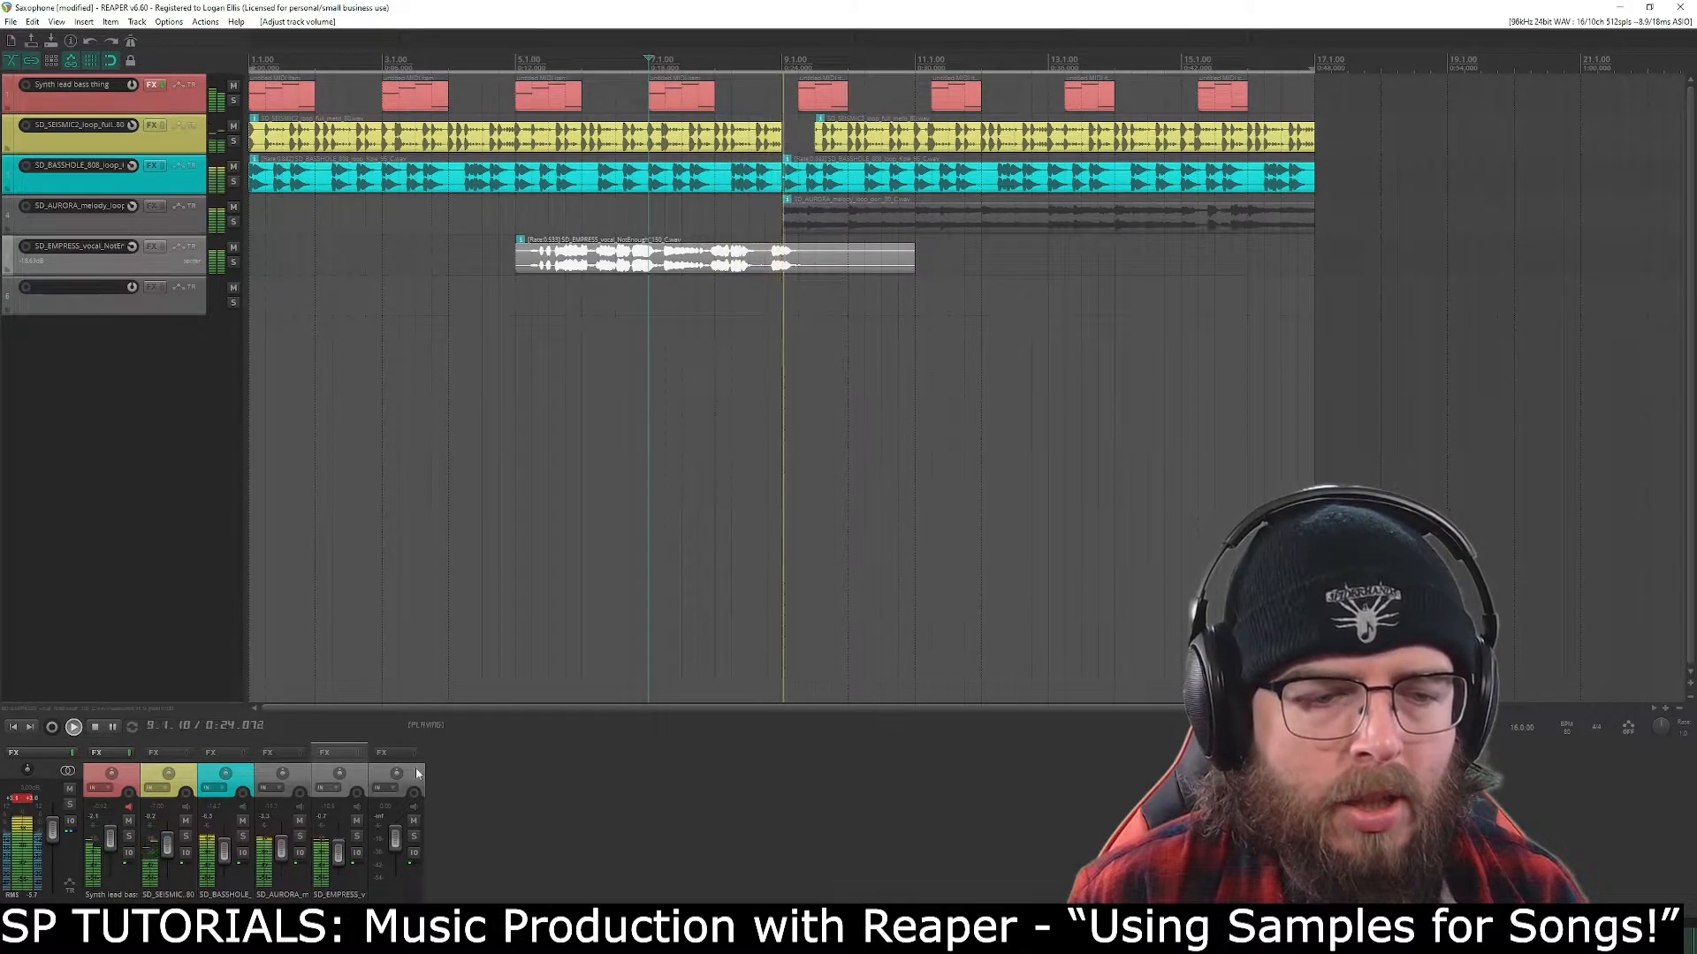
Replace the NotEnough vocal item with SD_EMPRESS_vocal_LaLaLa_100_Am.wav starting at bar 5 on the fifth track, playing it from position 9.3.00.
drag(606, 272, 590, 268)
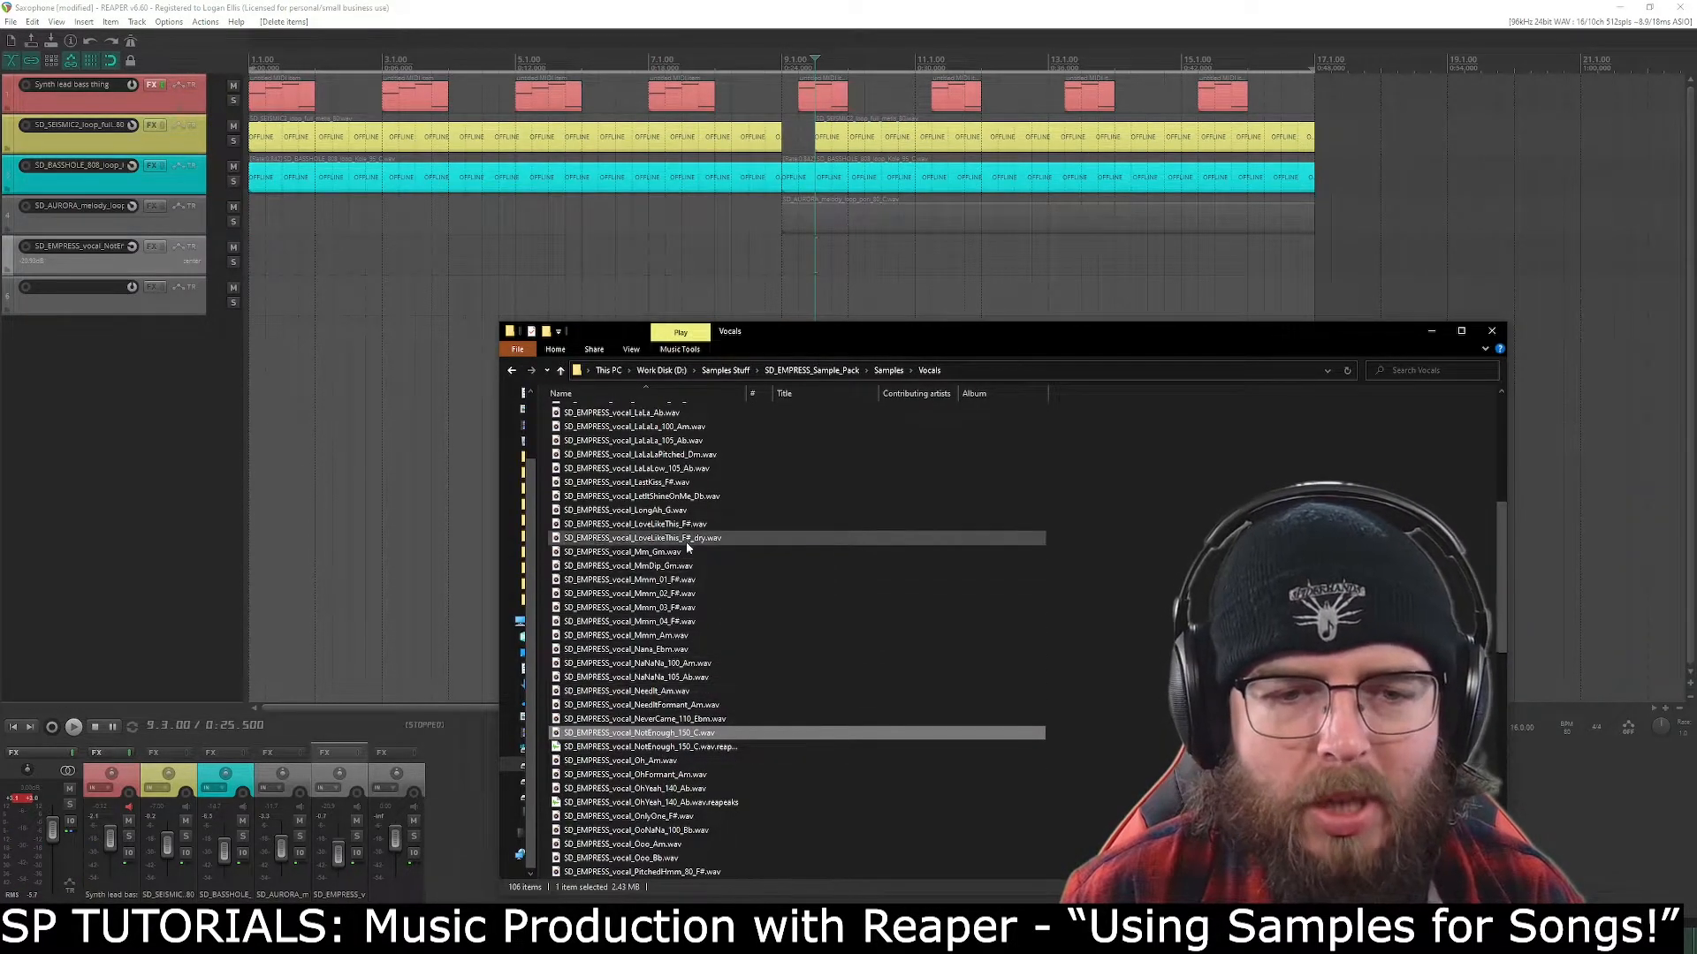
click(696, 427)
key(space)
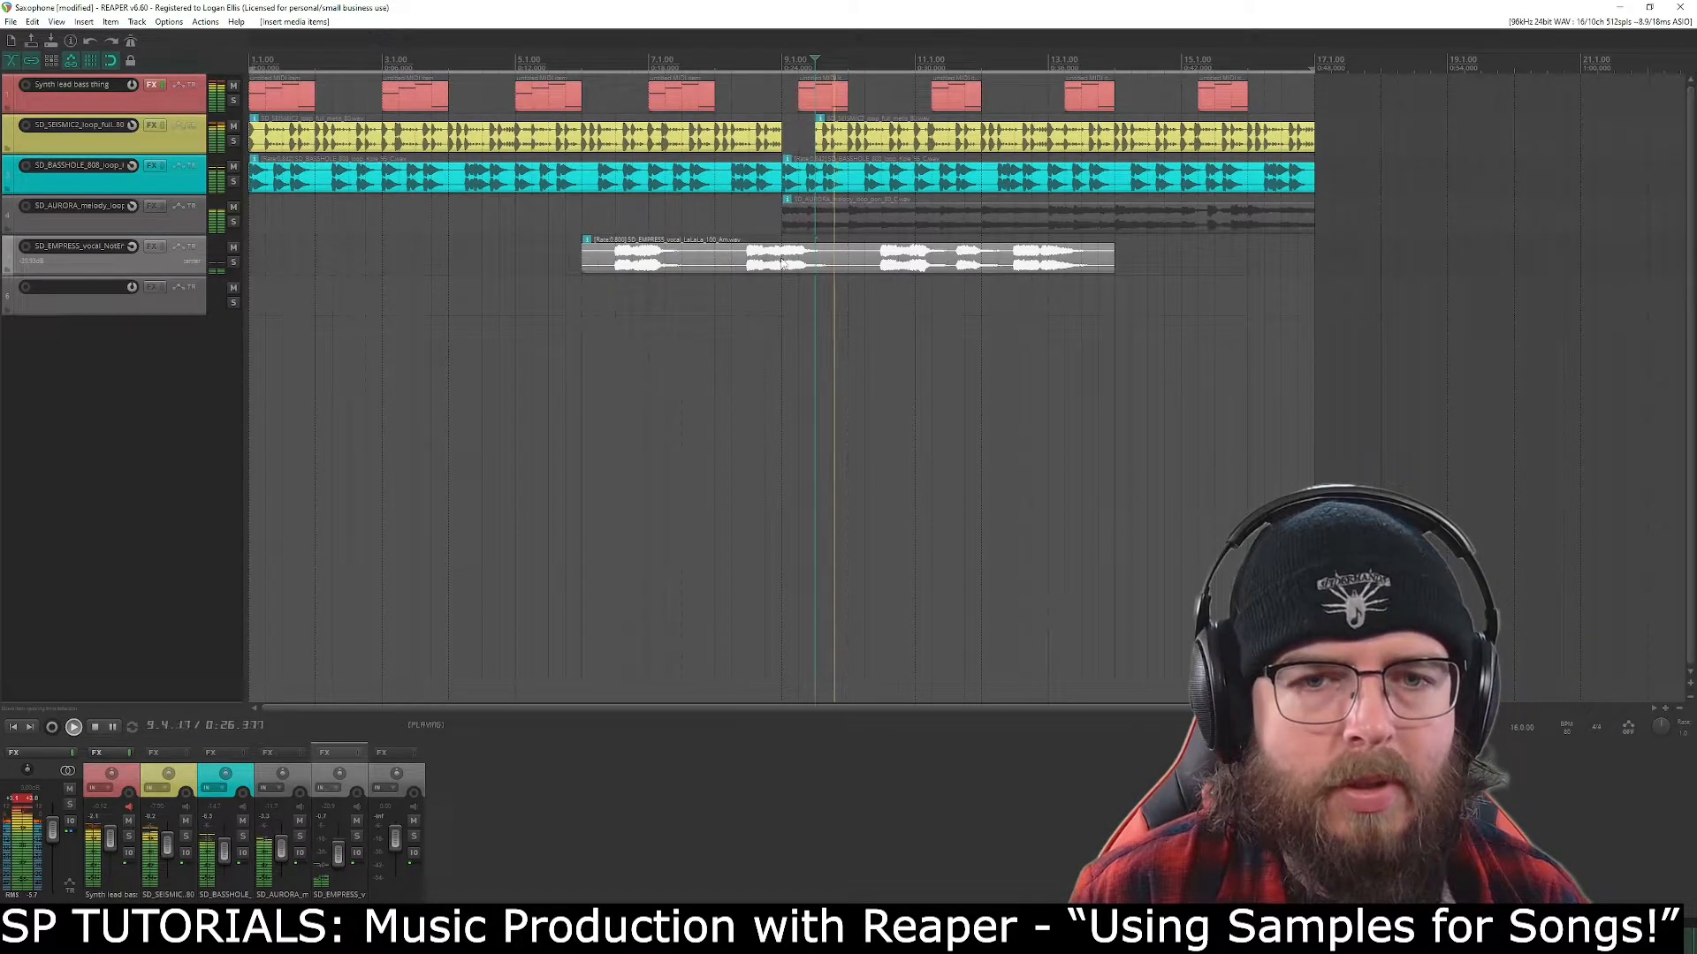
drag(782, 262, 715, 263)
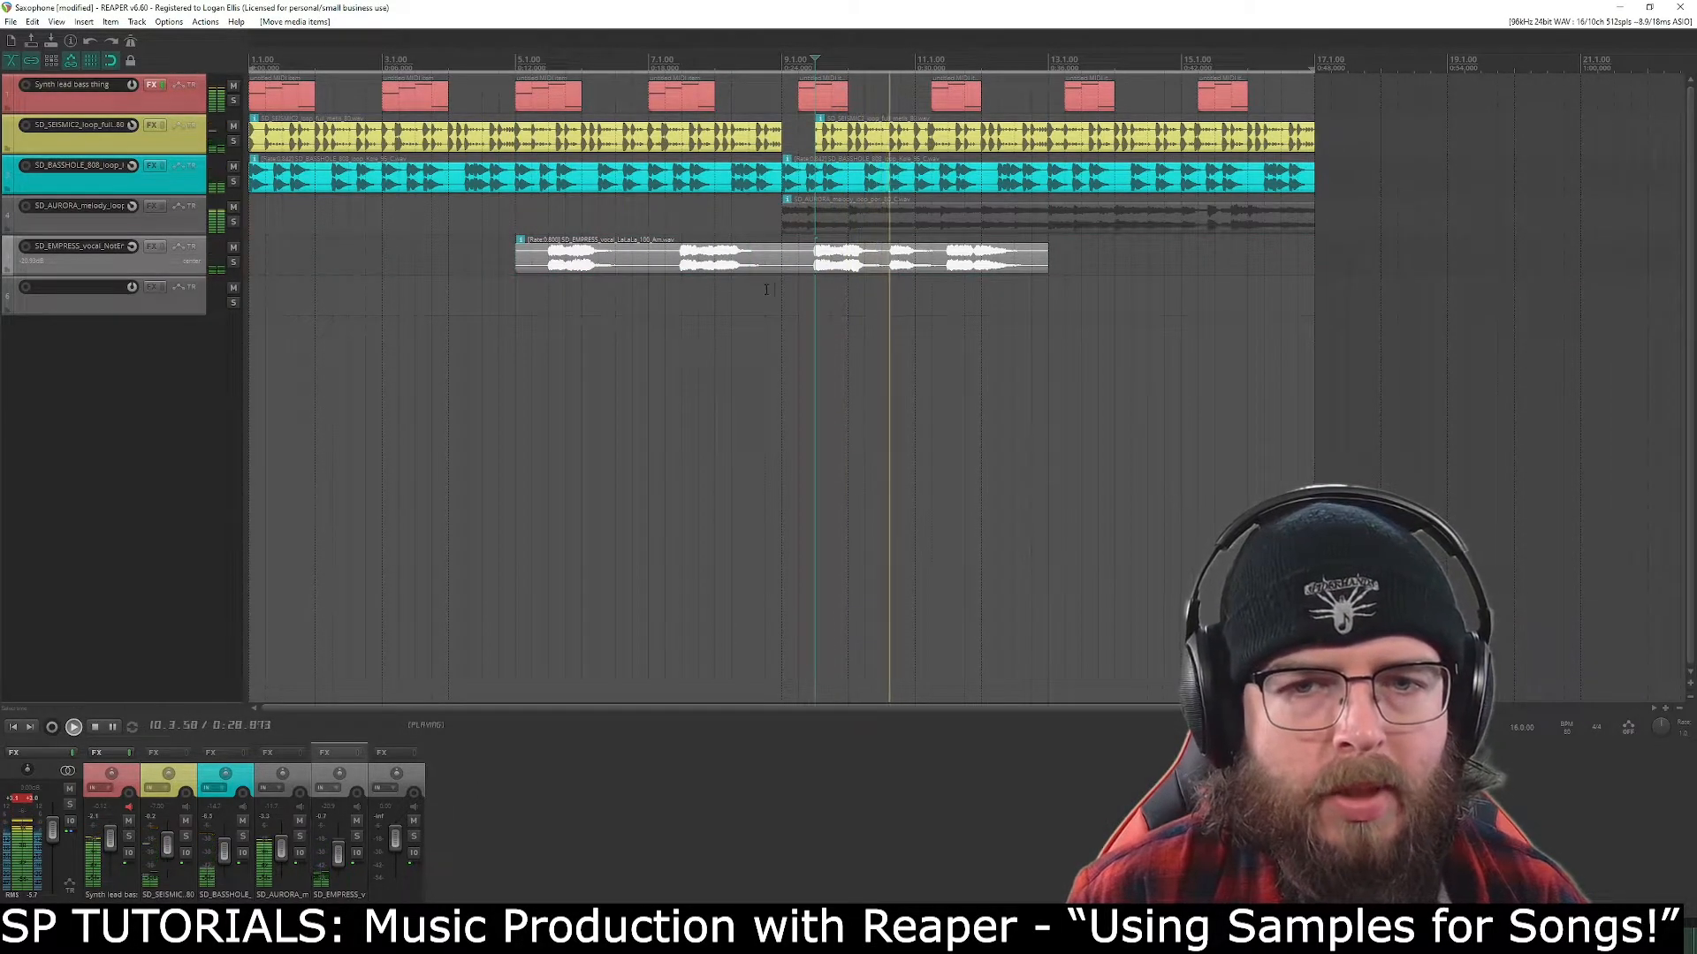
key(space)
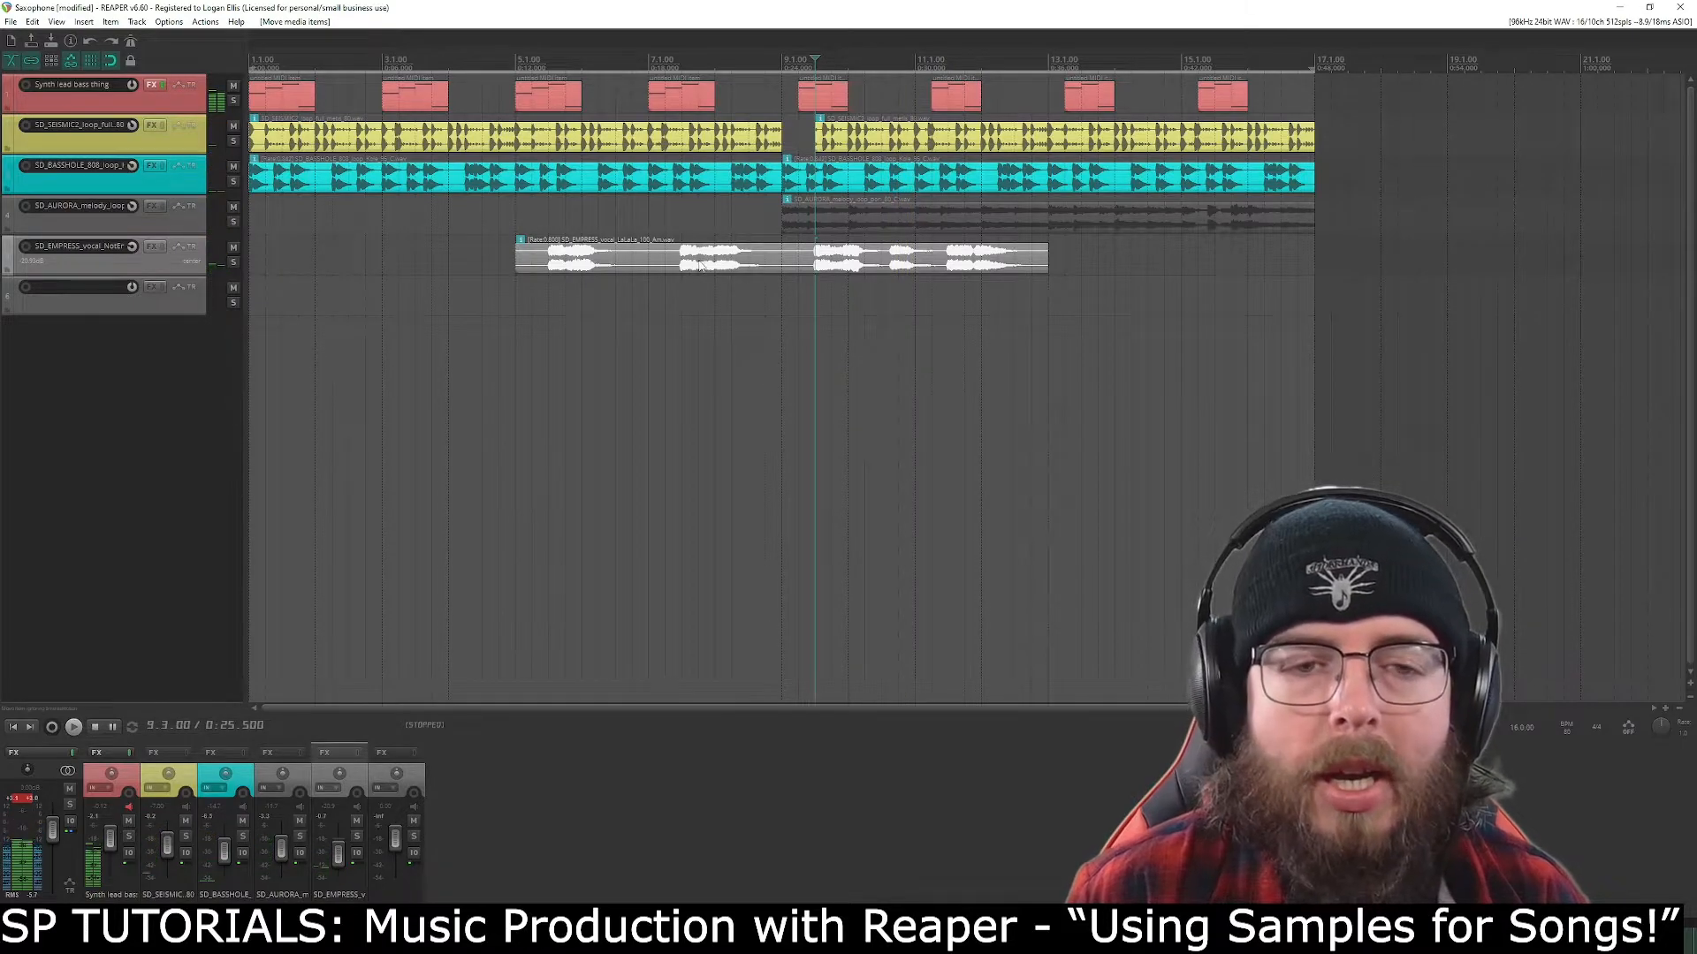
Move the LaLaLa vocal item to start at 1.4.00 while playing the song from the start, and fine-tune the vocal track's volume.
drag(702, 269, 396, 257)
key(space)
key(space)
key(space)
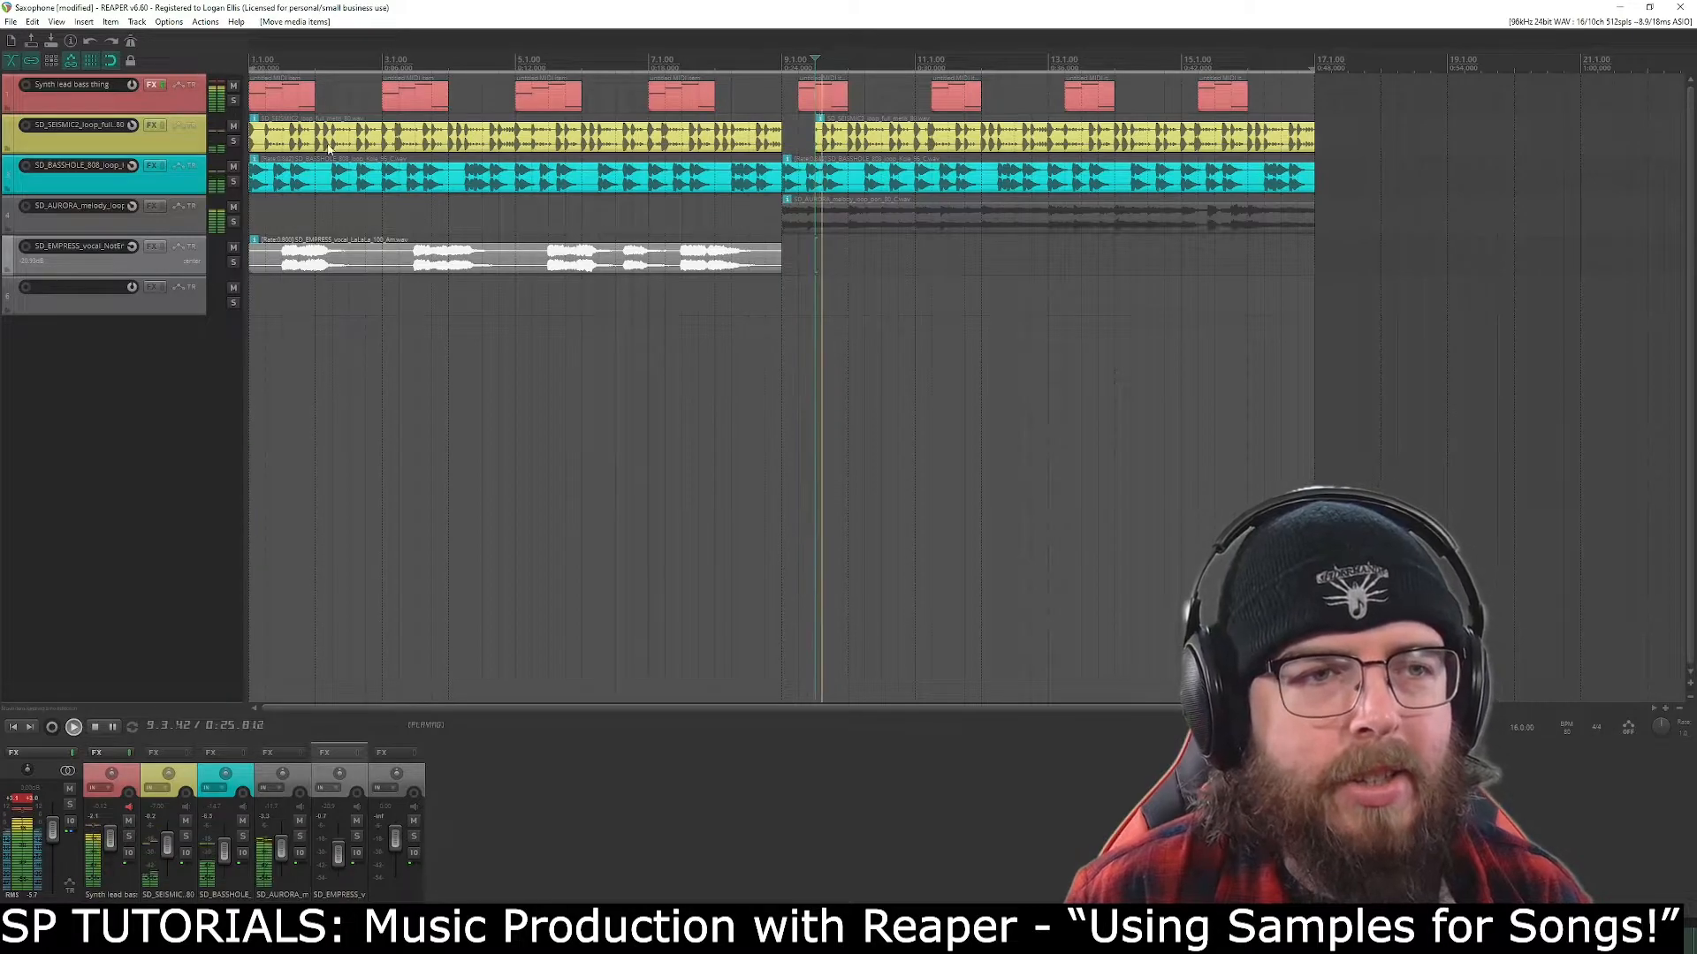
click(252, 56)
drag(426, 265, 488, 269)
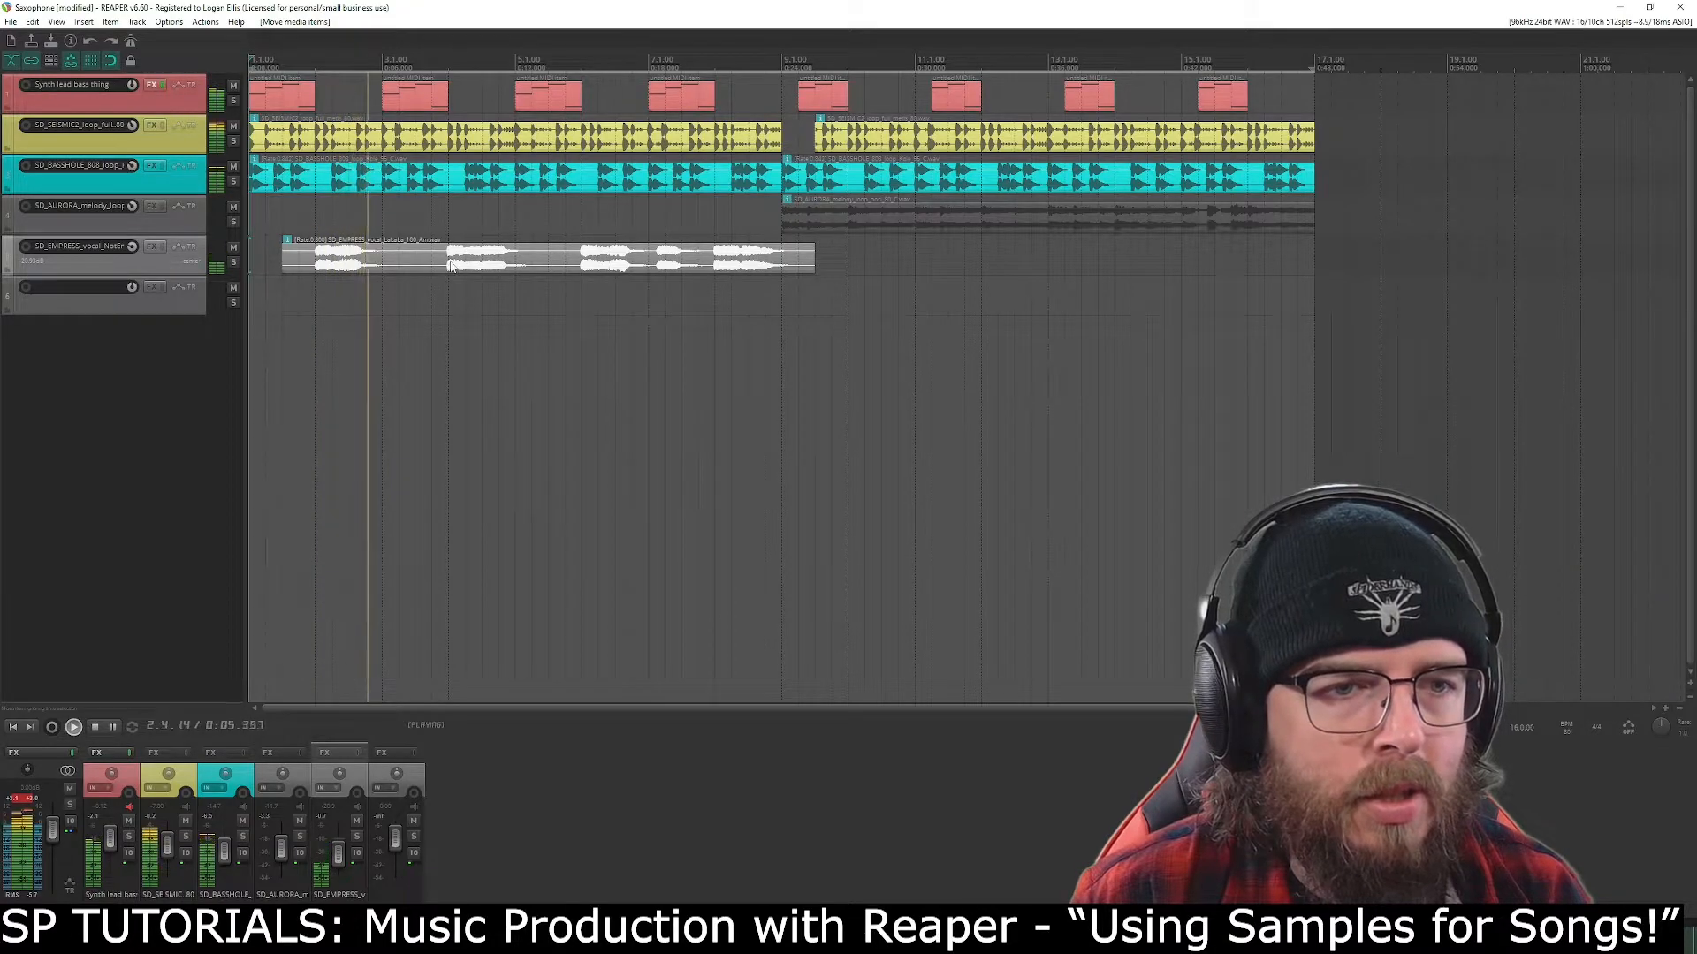
drag(451, 270, 506, 265)
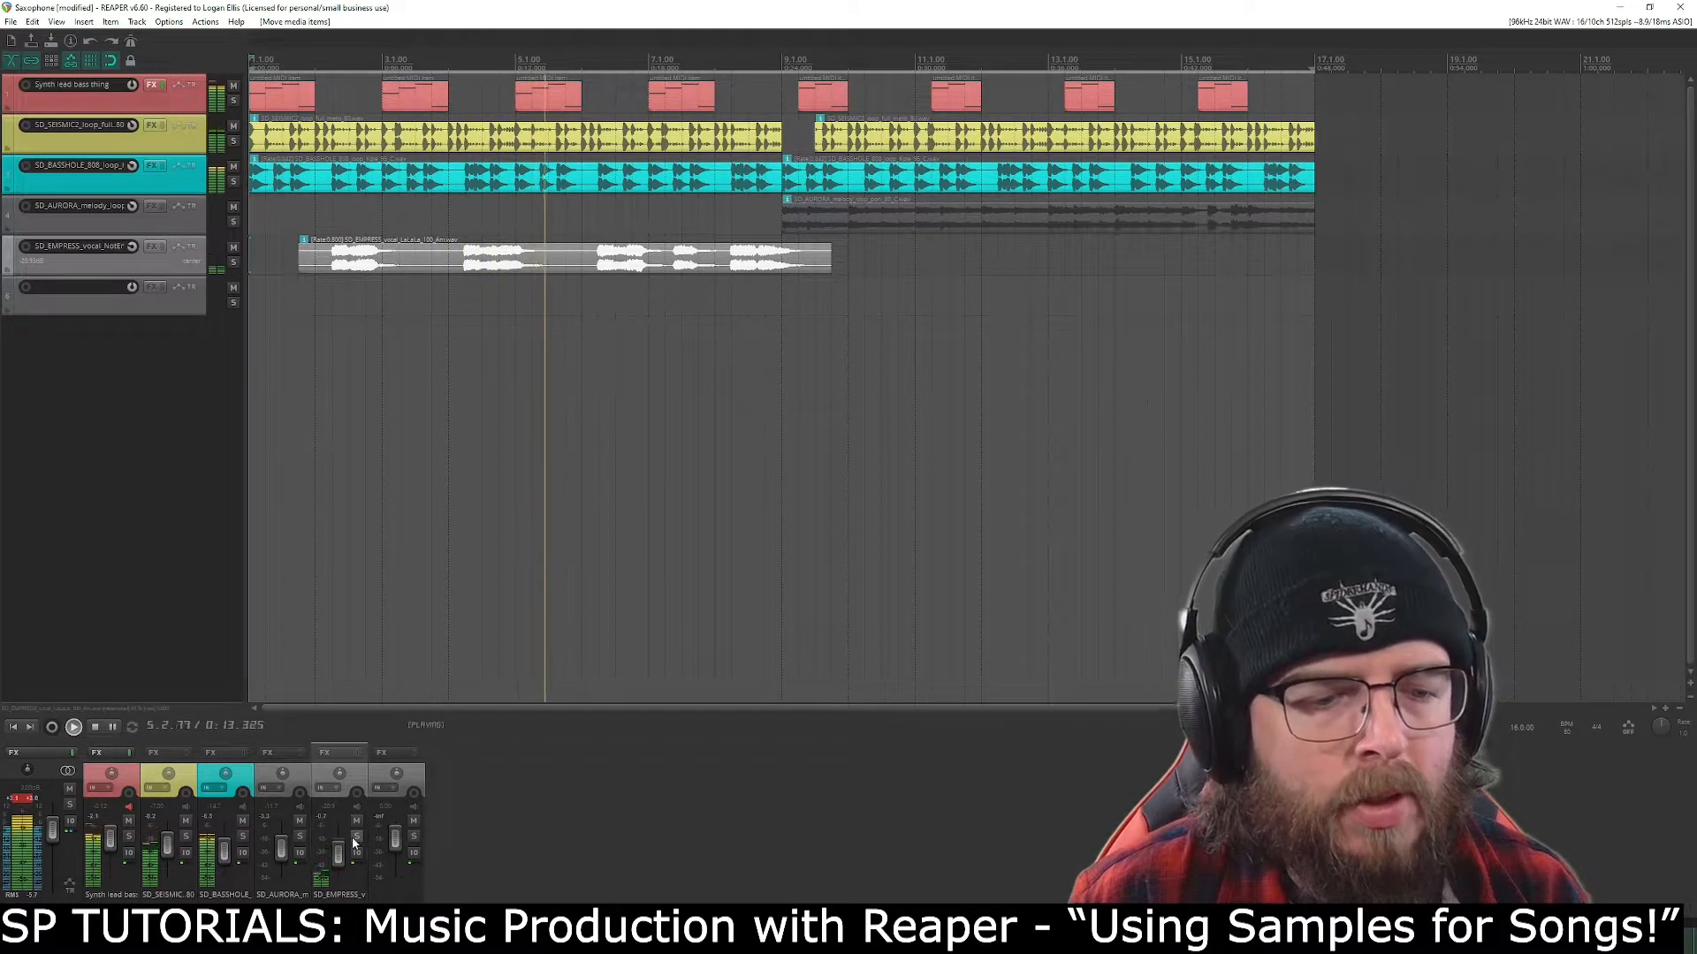
drag(335, 851, 341, 850)
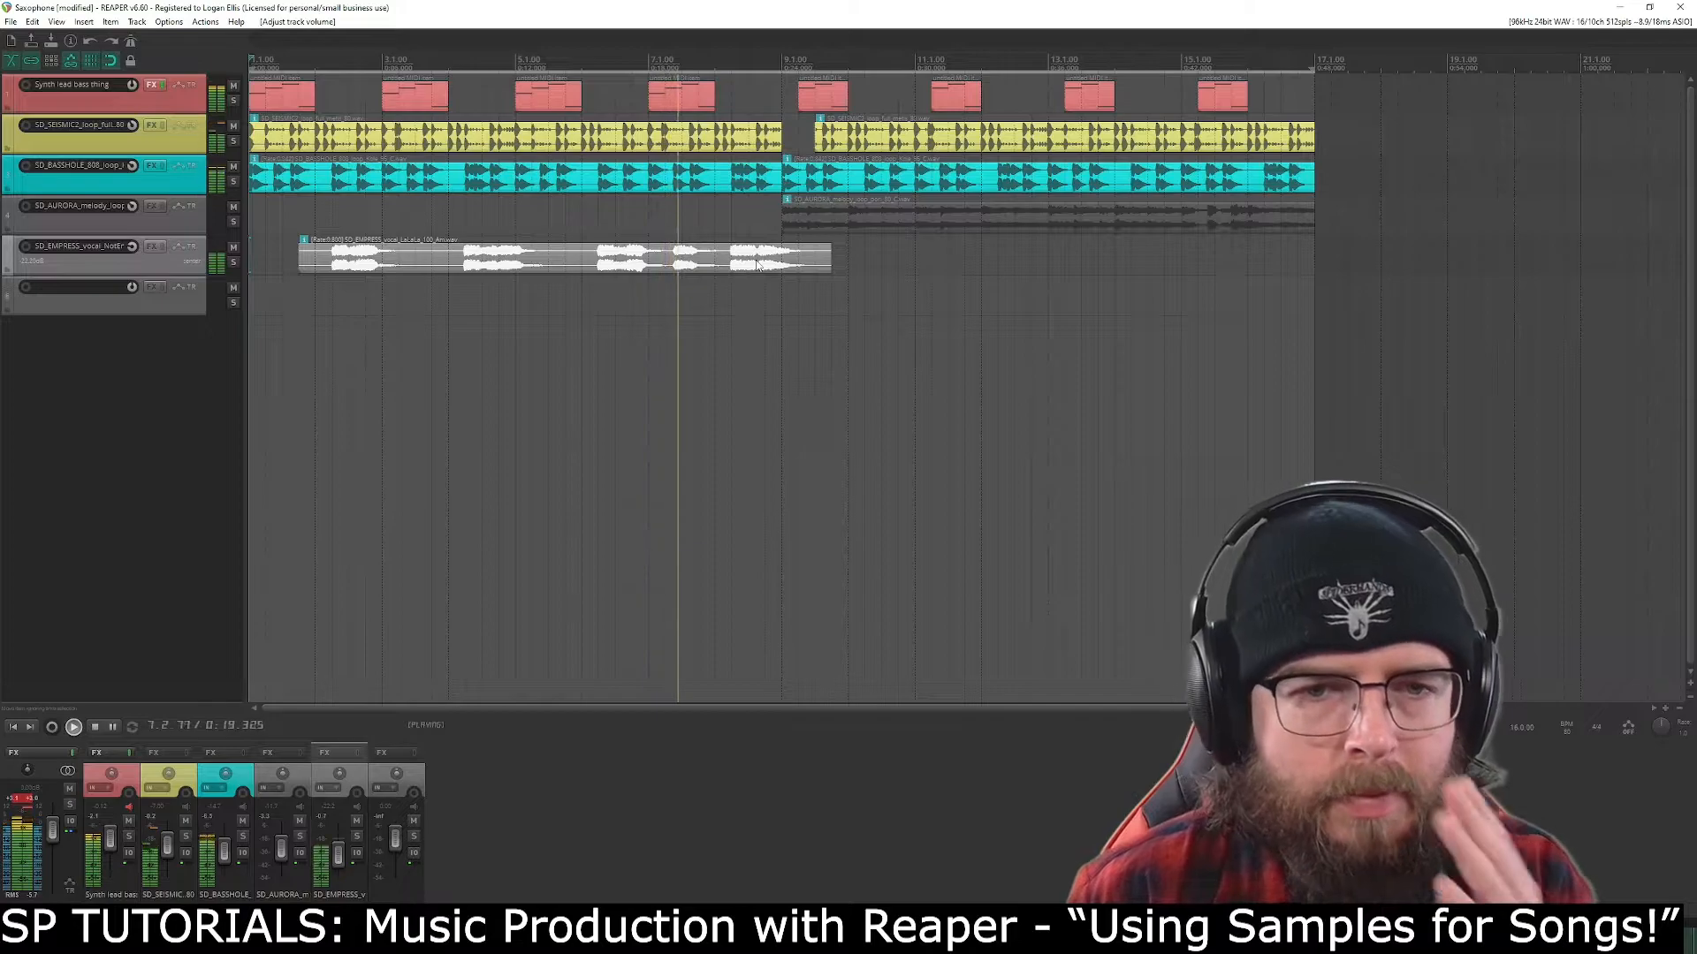
Trim the vocal item's end to 9.3.00, paste a full copy starting at 9.4.00 on the same track, and stop playback.
drag(827, 258, 814, 258)
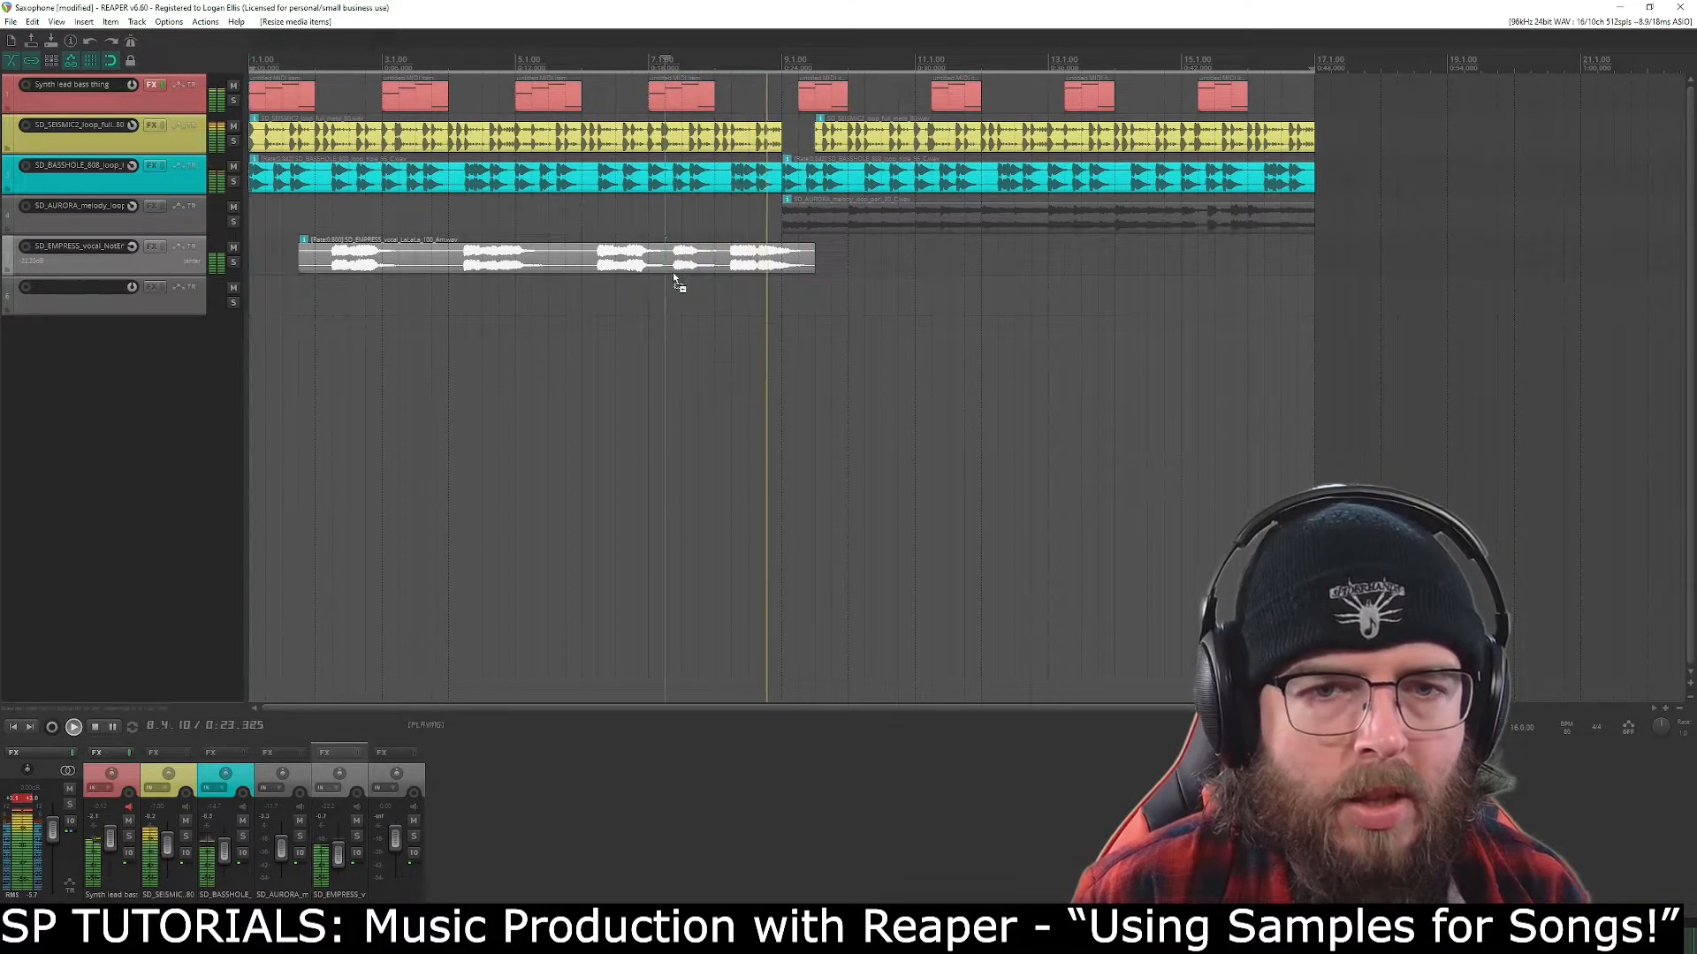
key(ctrl+v)
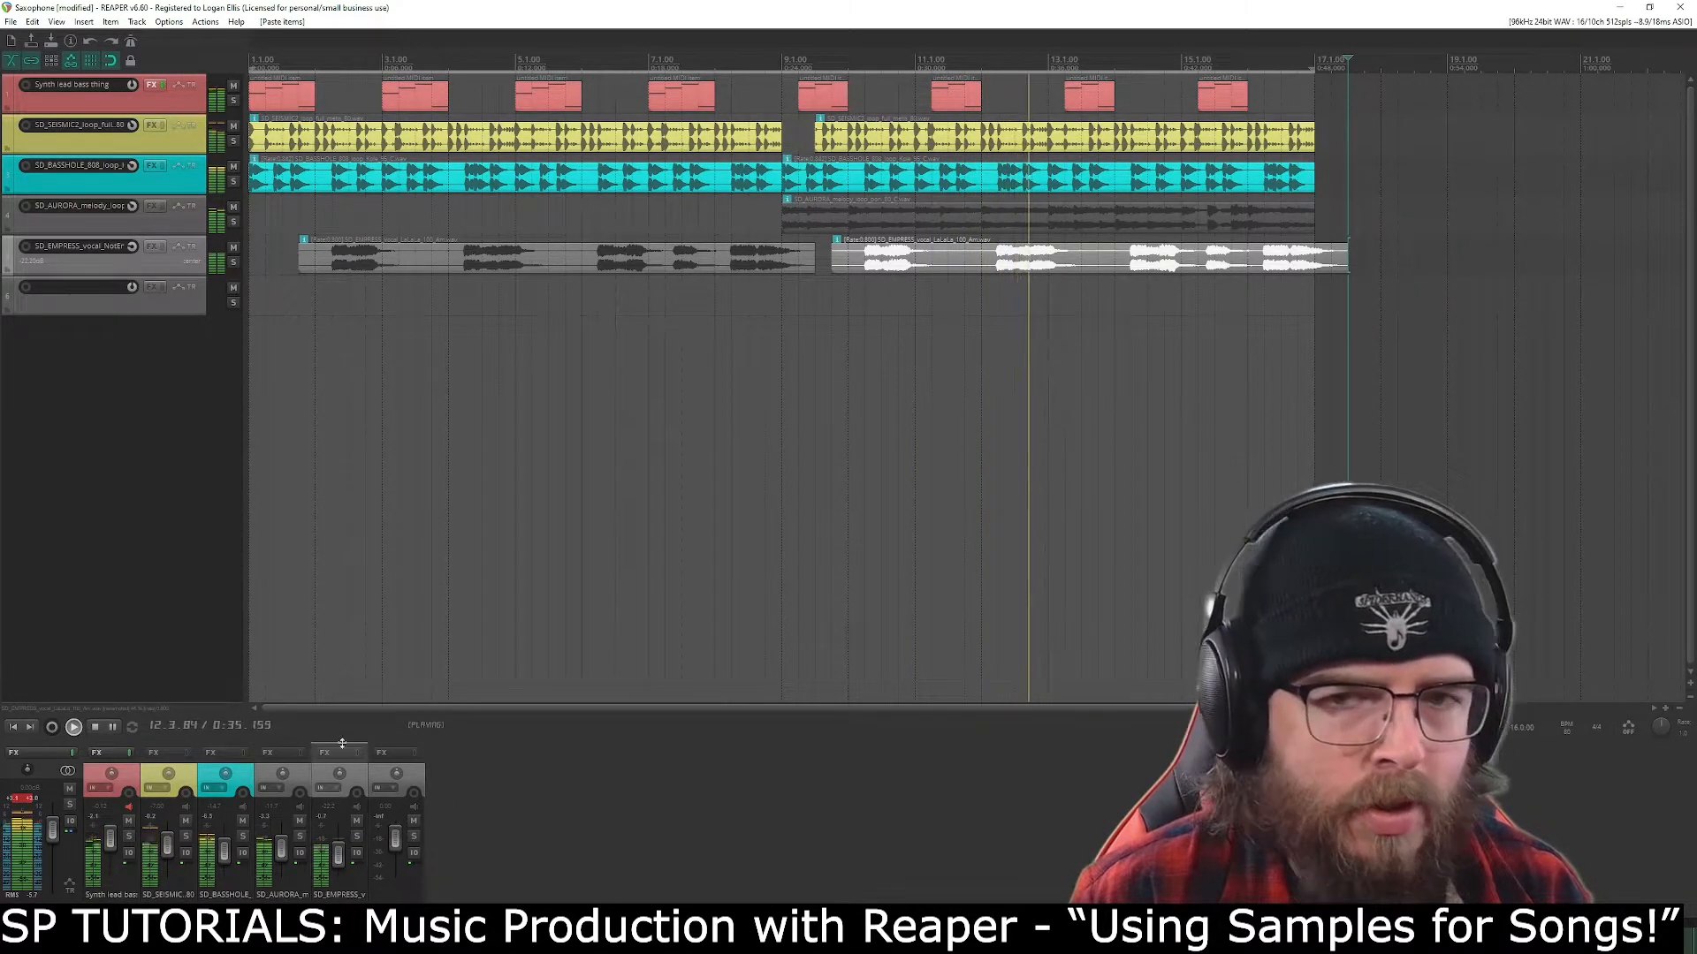
key(space)
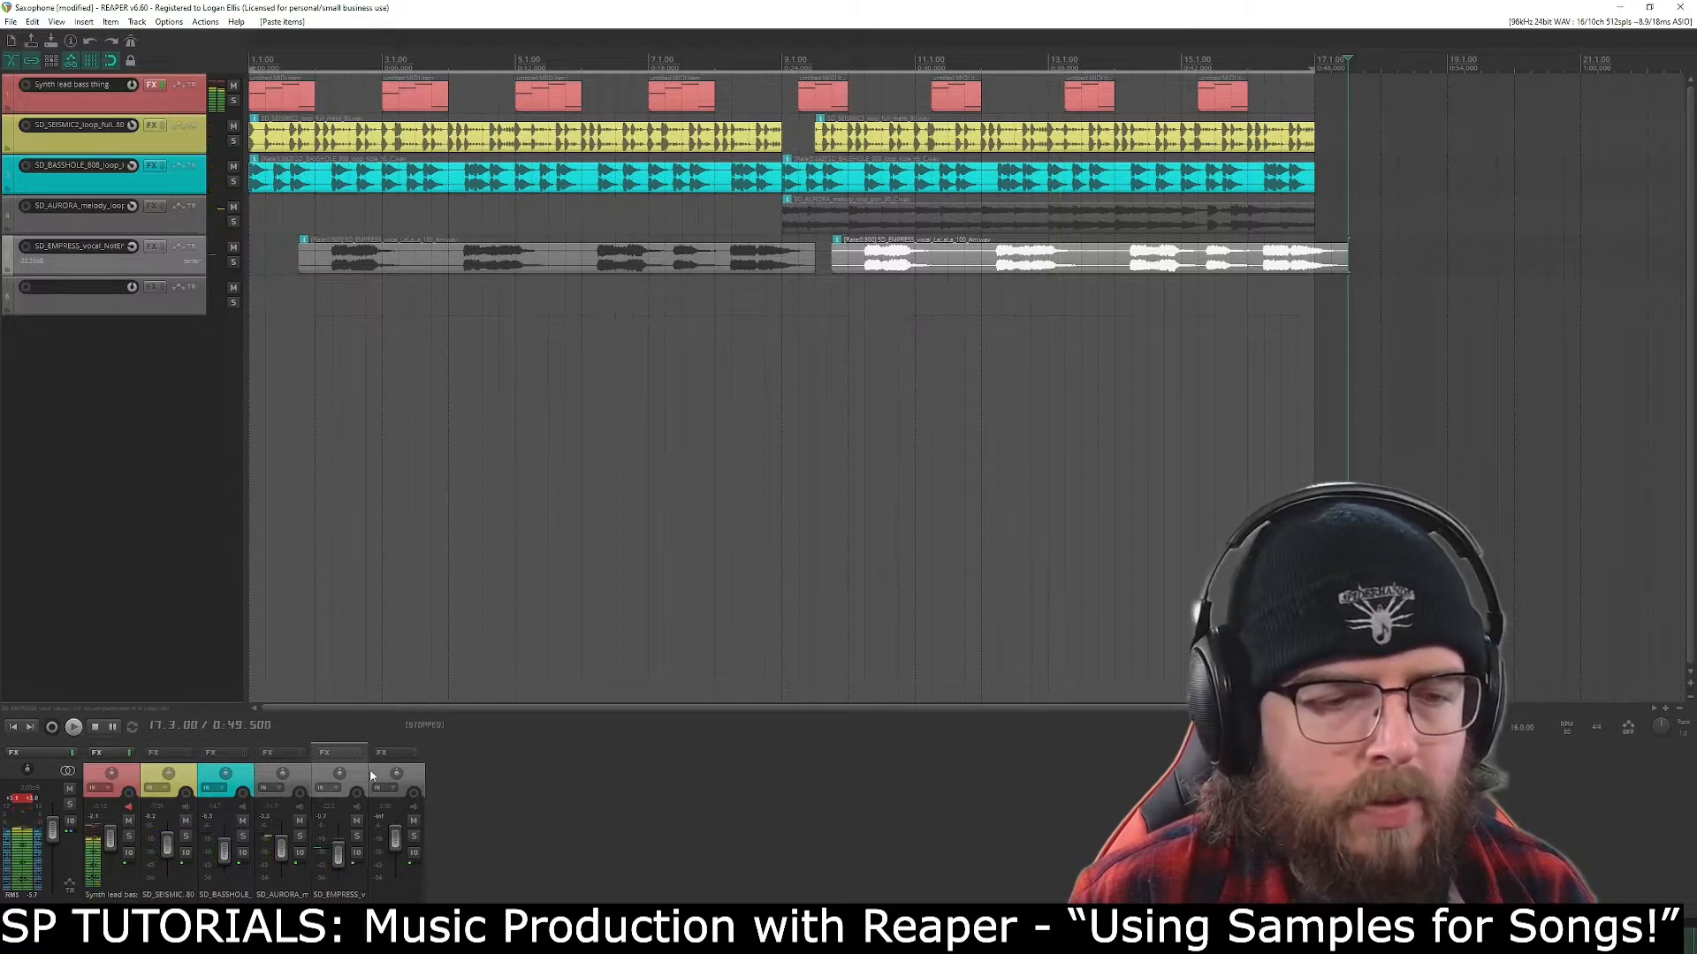
Add the Unfiltered Audio Sandman delay and Abbey Road Plates Stereo reverb to the vocal track and save the project.
click(333, 753)
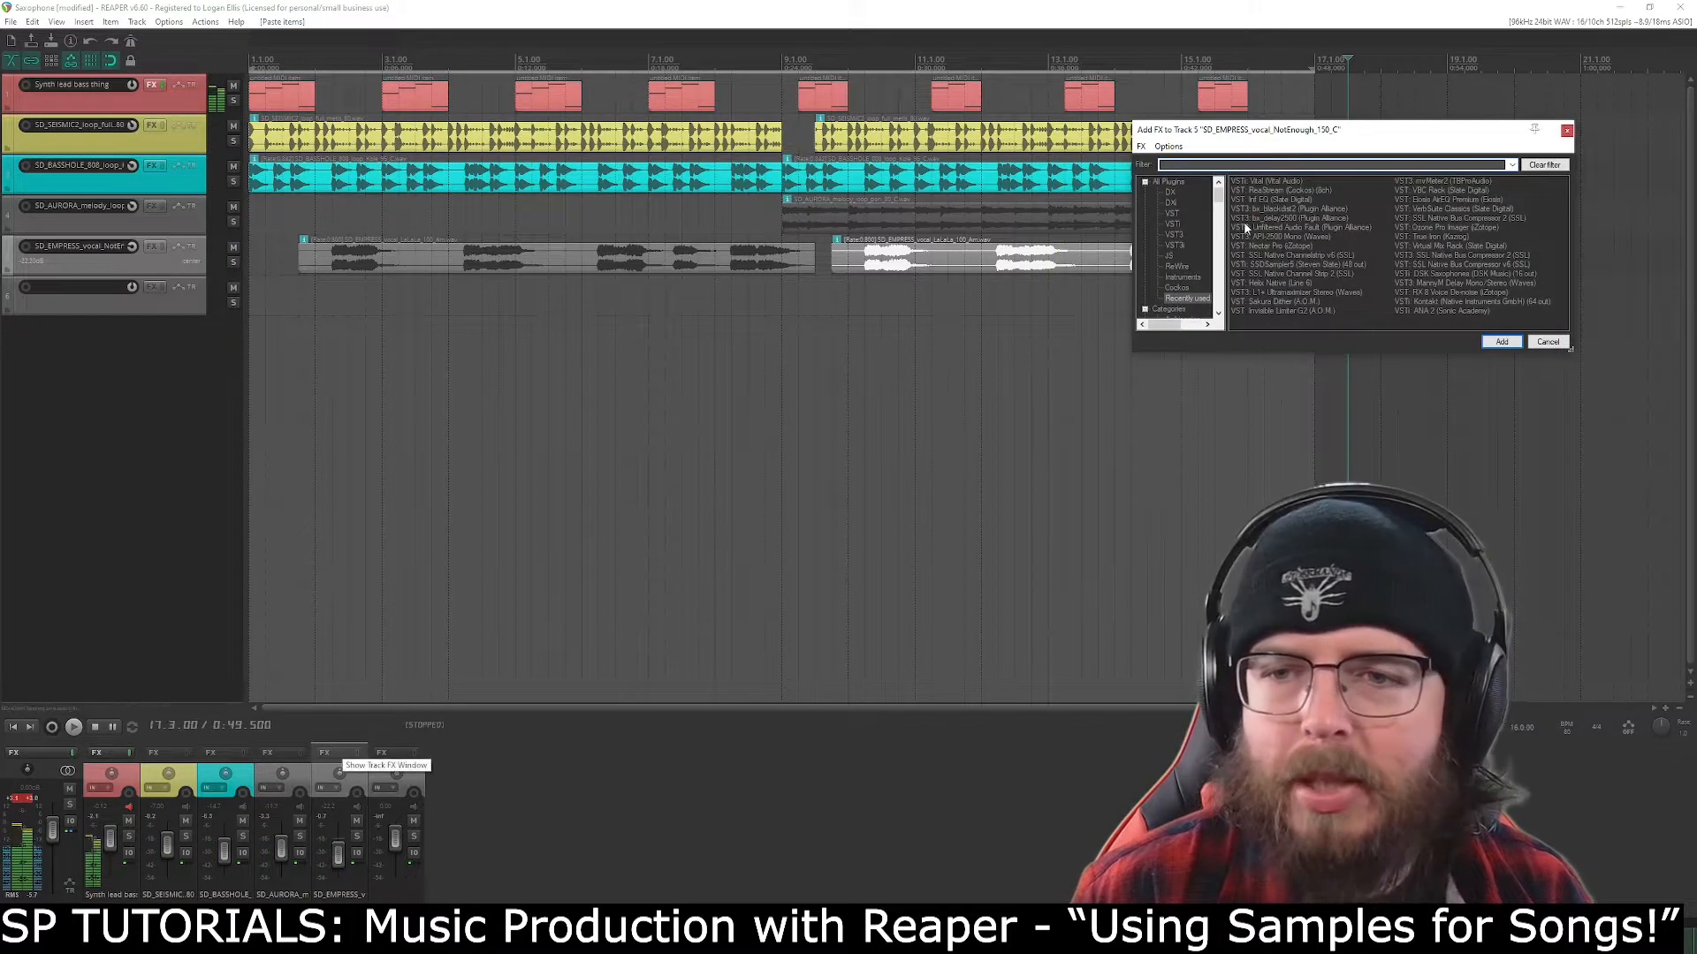
scroll(1158, 250, up, 3)
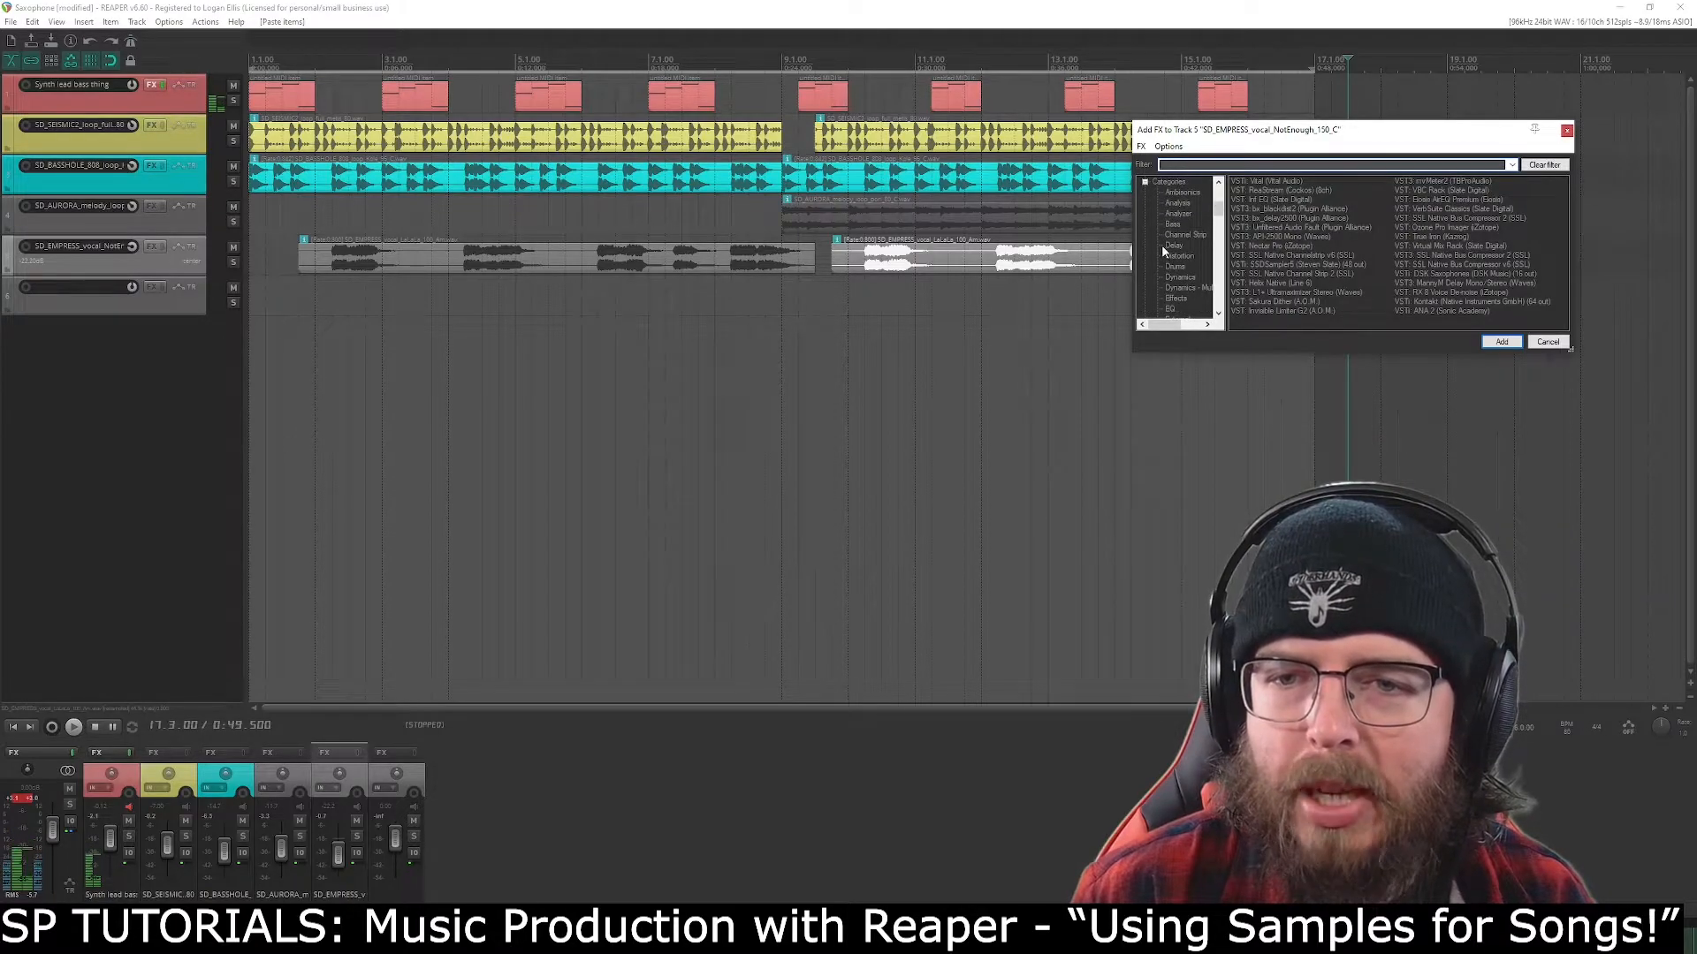
click(1172, 245)
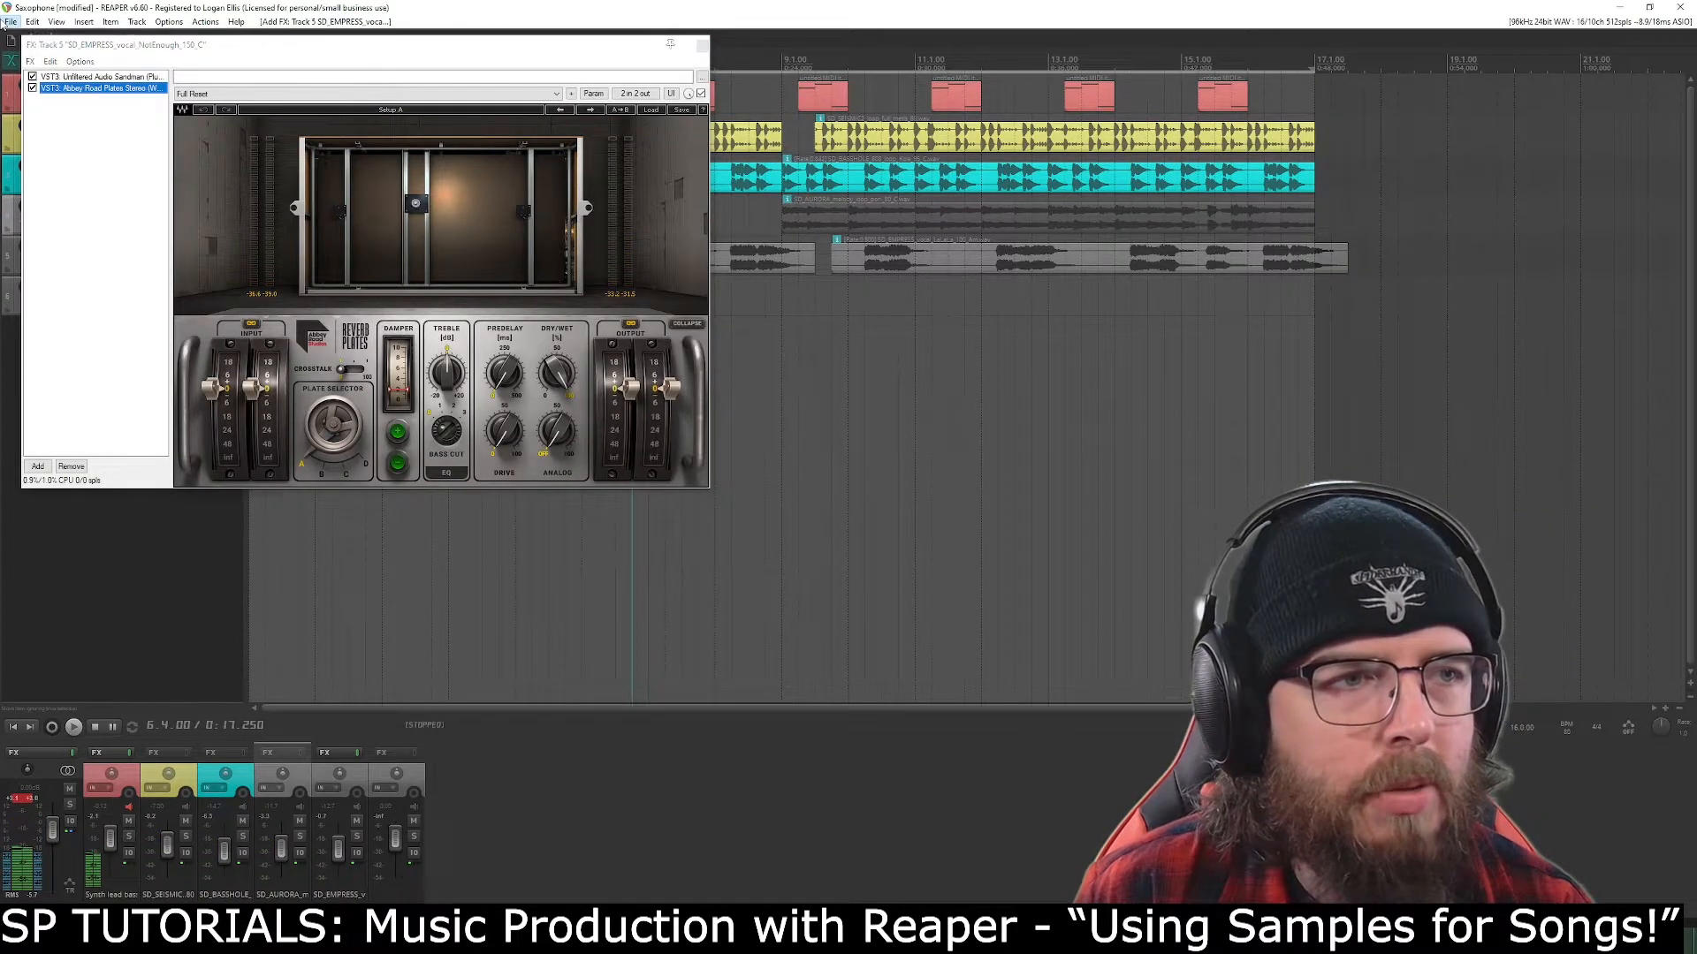
click(11, 21)
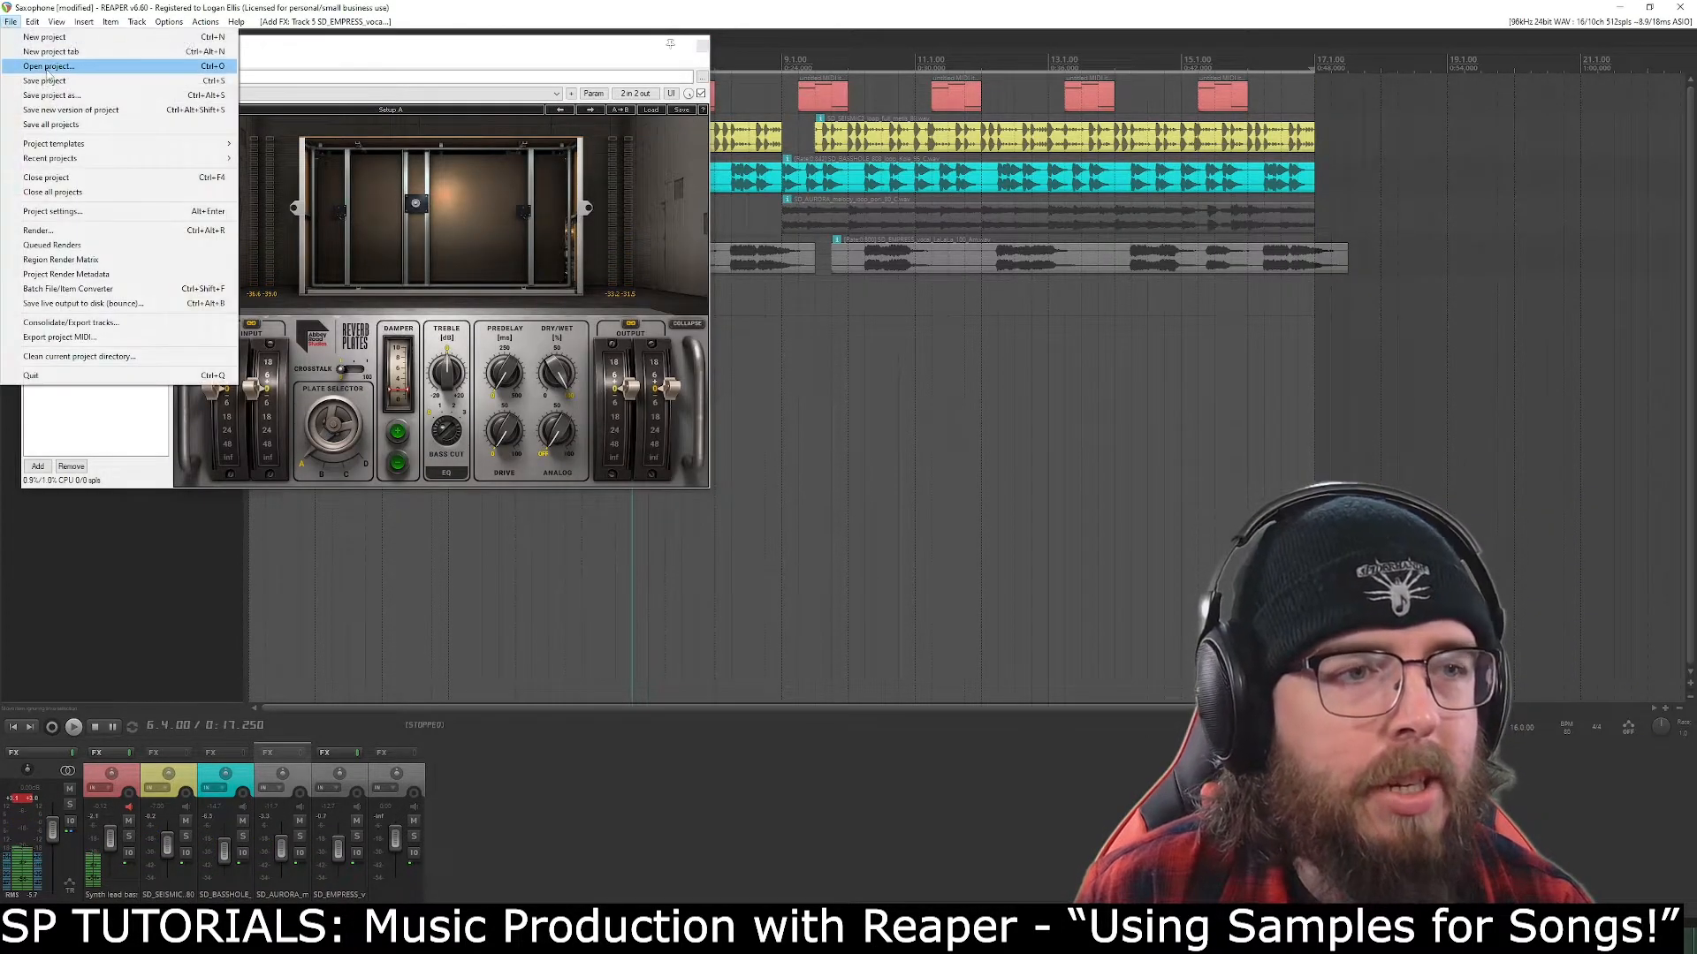
click(35, 84)
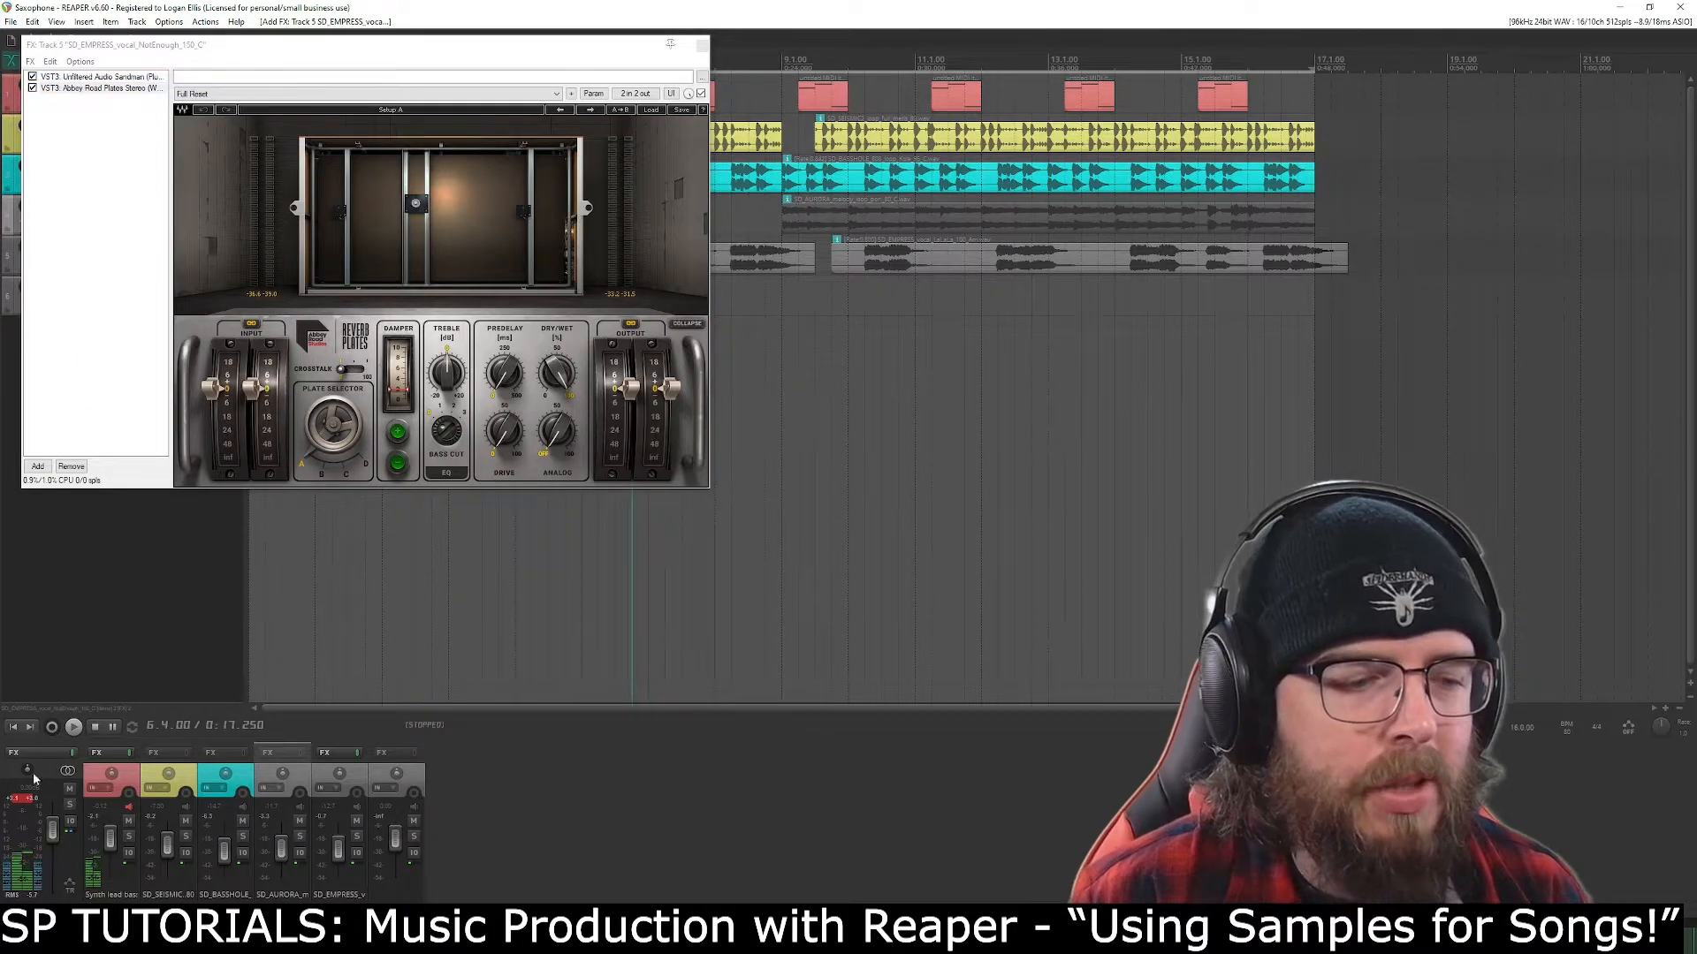
Check the Sandman delay, load the Vocal Plate preset in Abbey Road Plates, and play the song from 8.3.00.
click(97, 77)
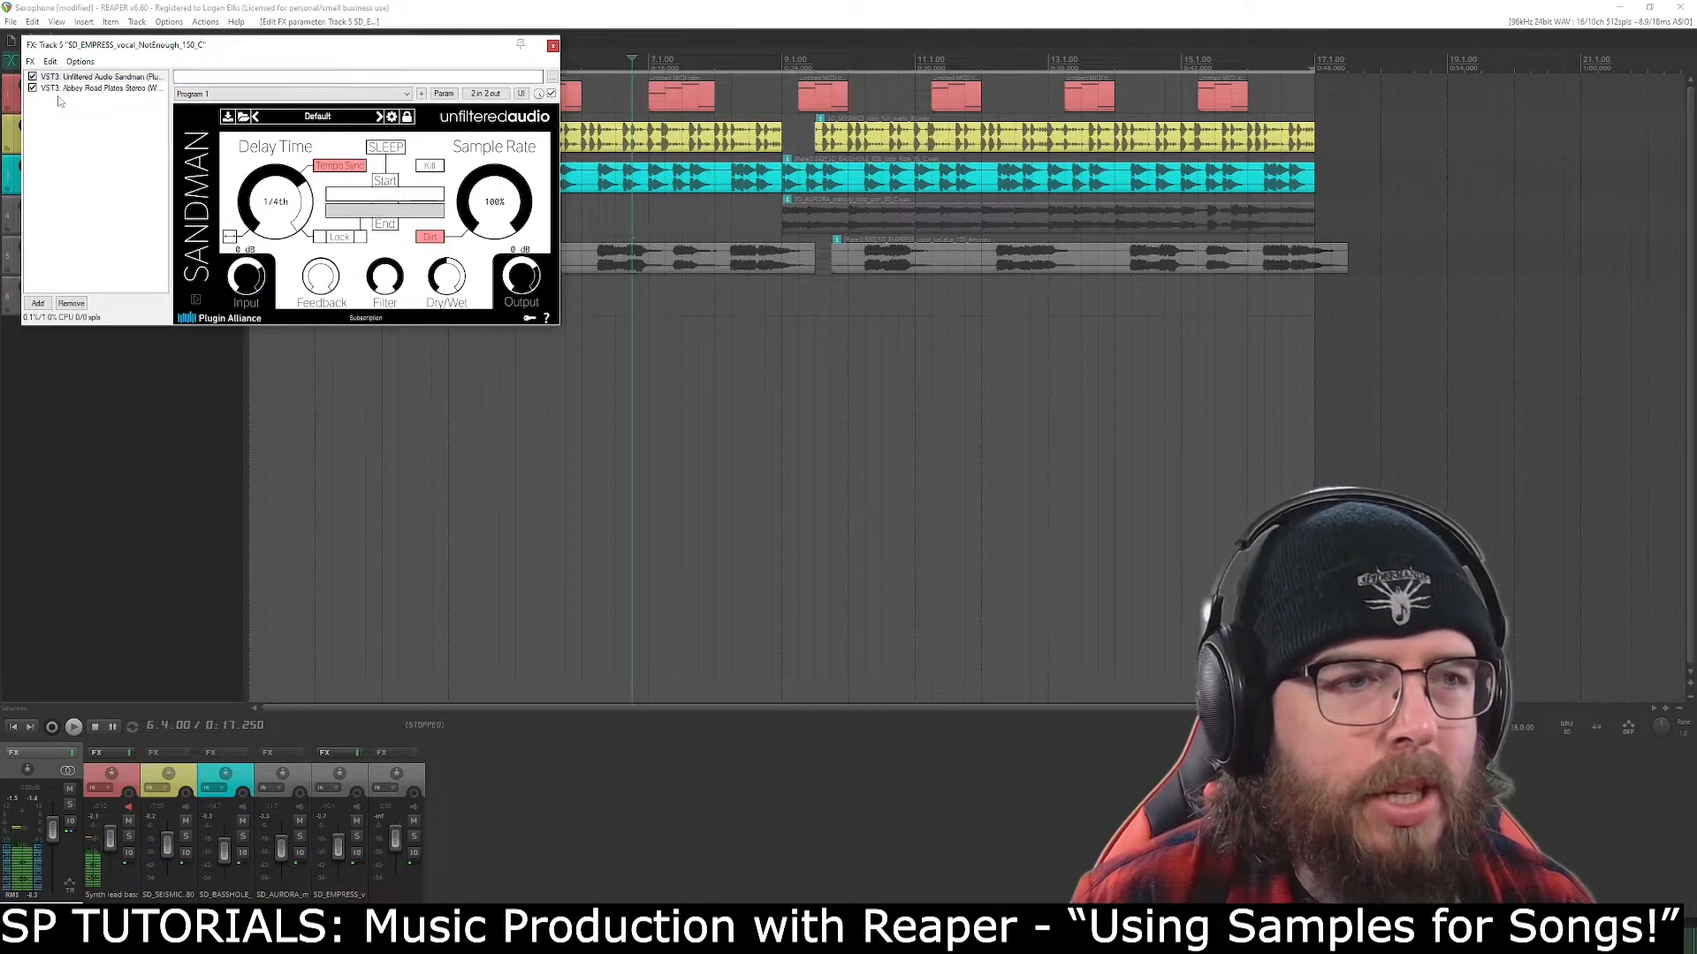
click(93, 88)
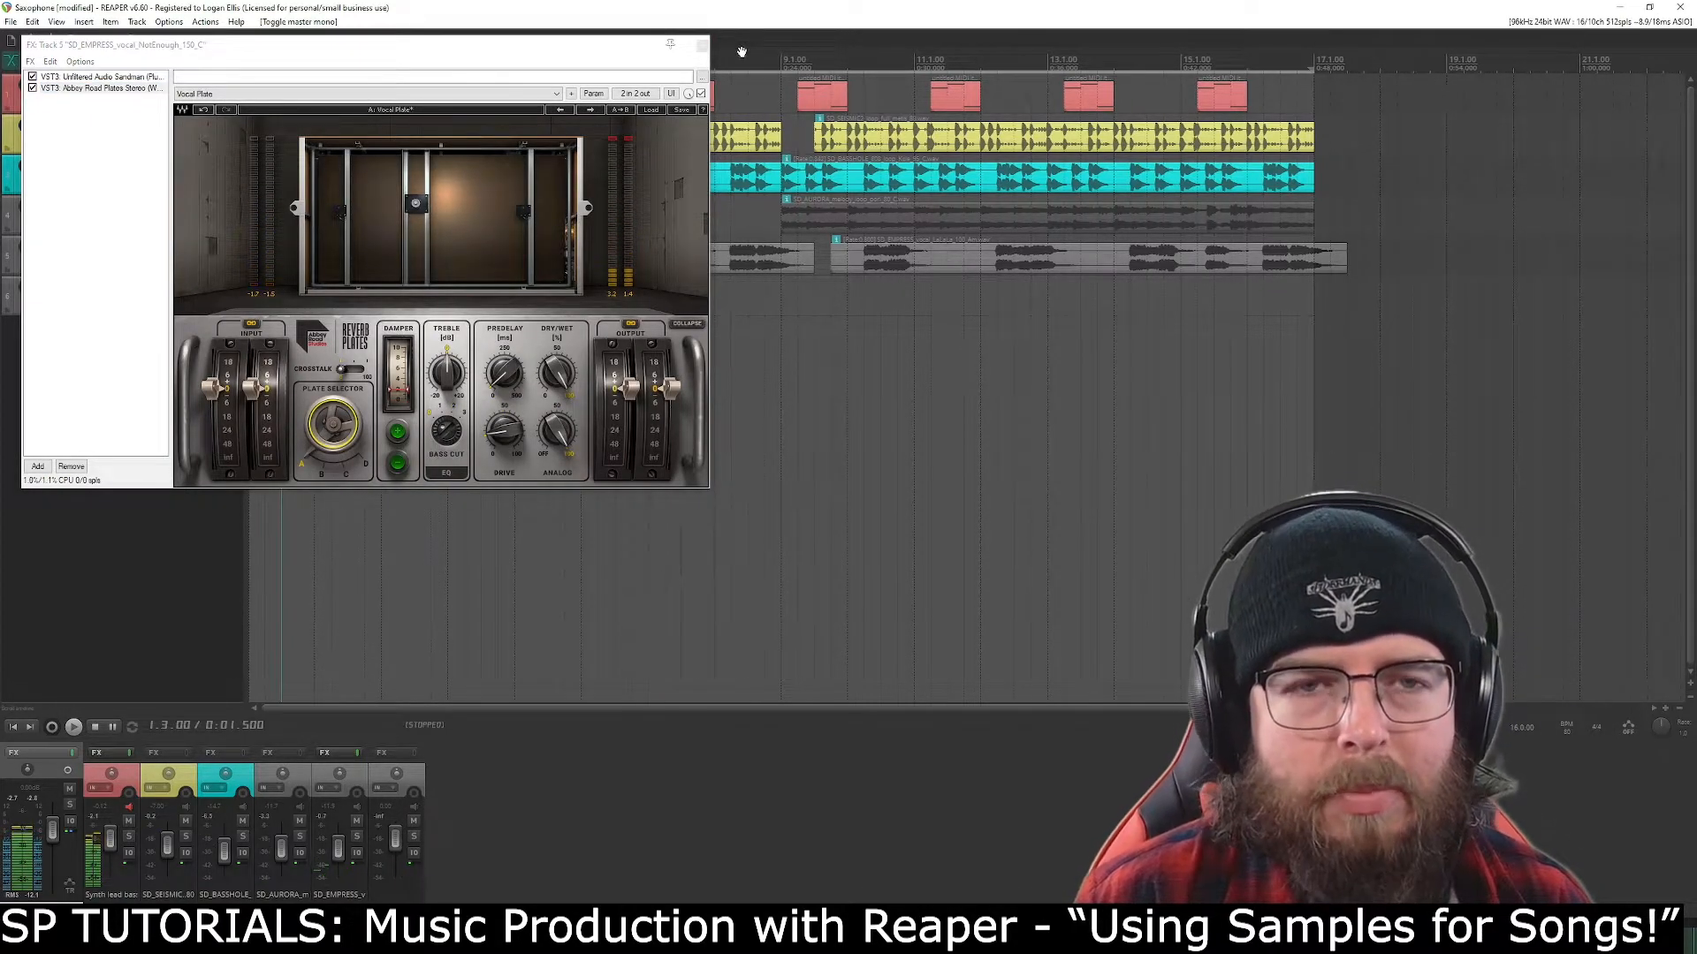
double_click(786, 11)
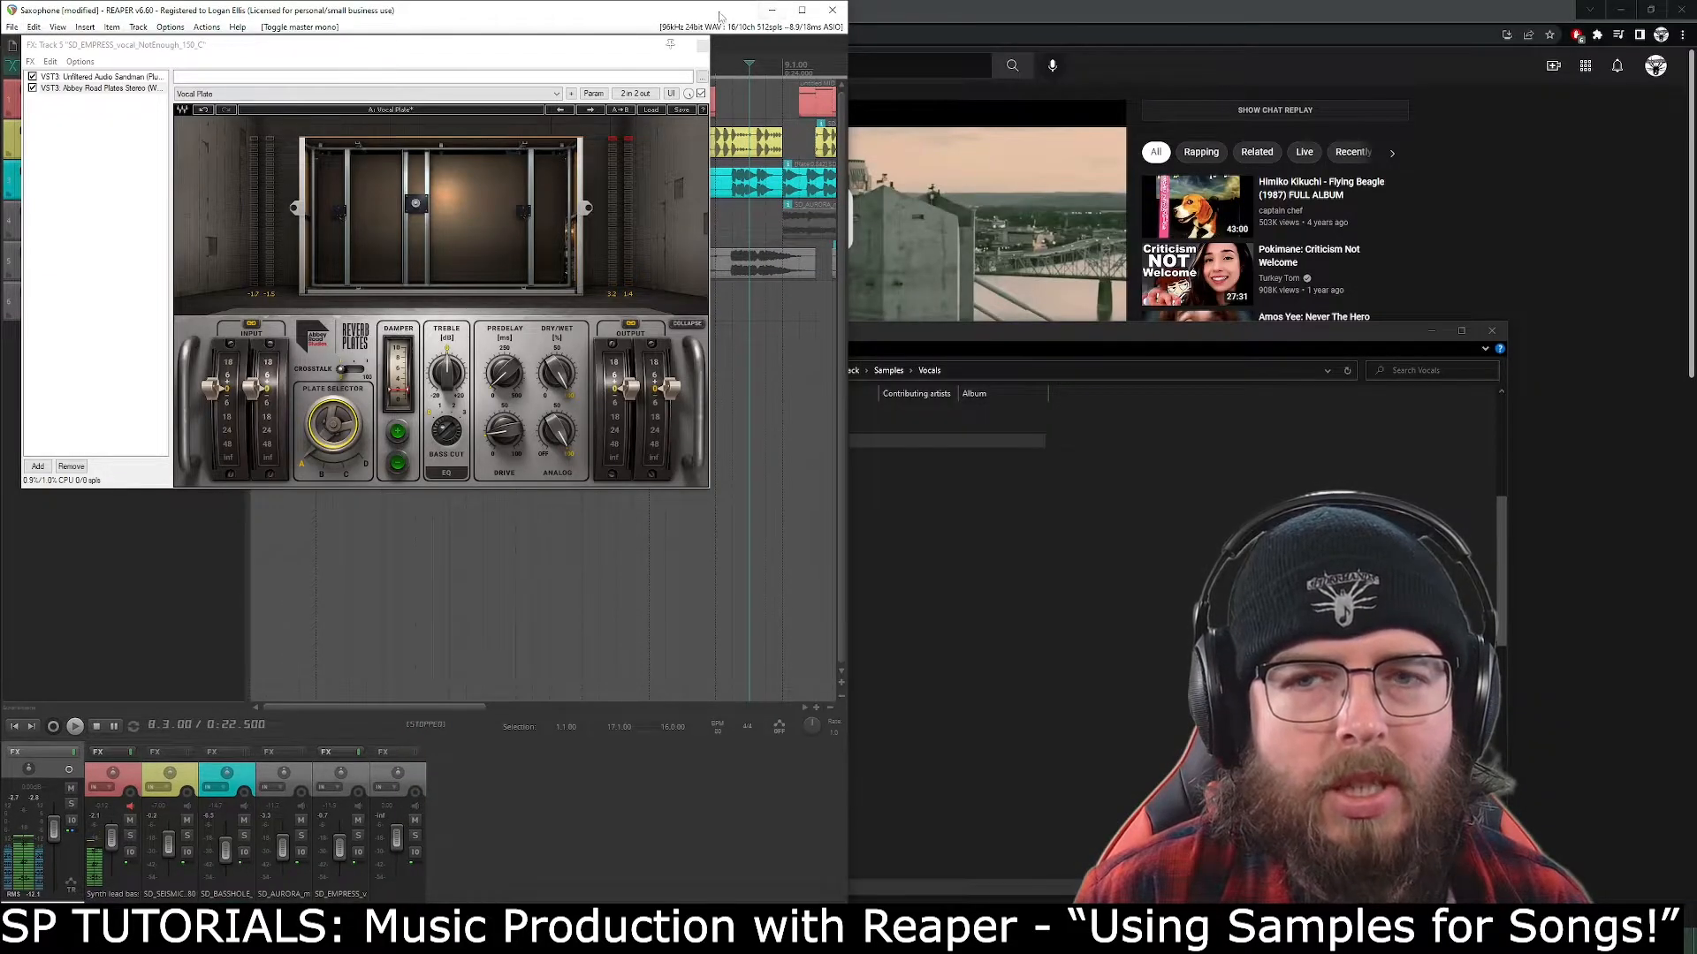
double_click(721, 18)
key(space)
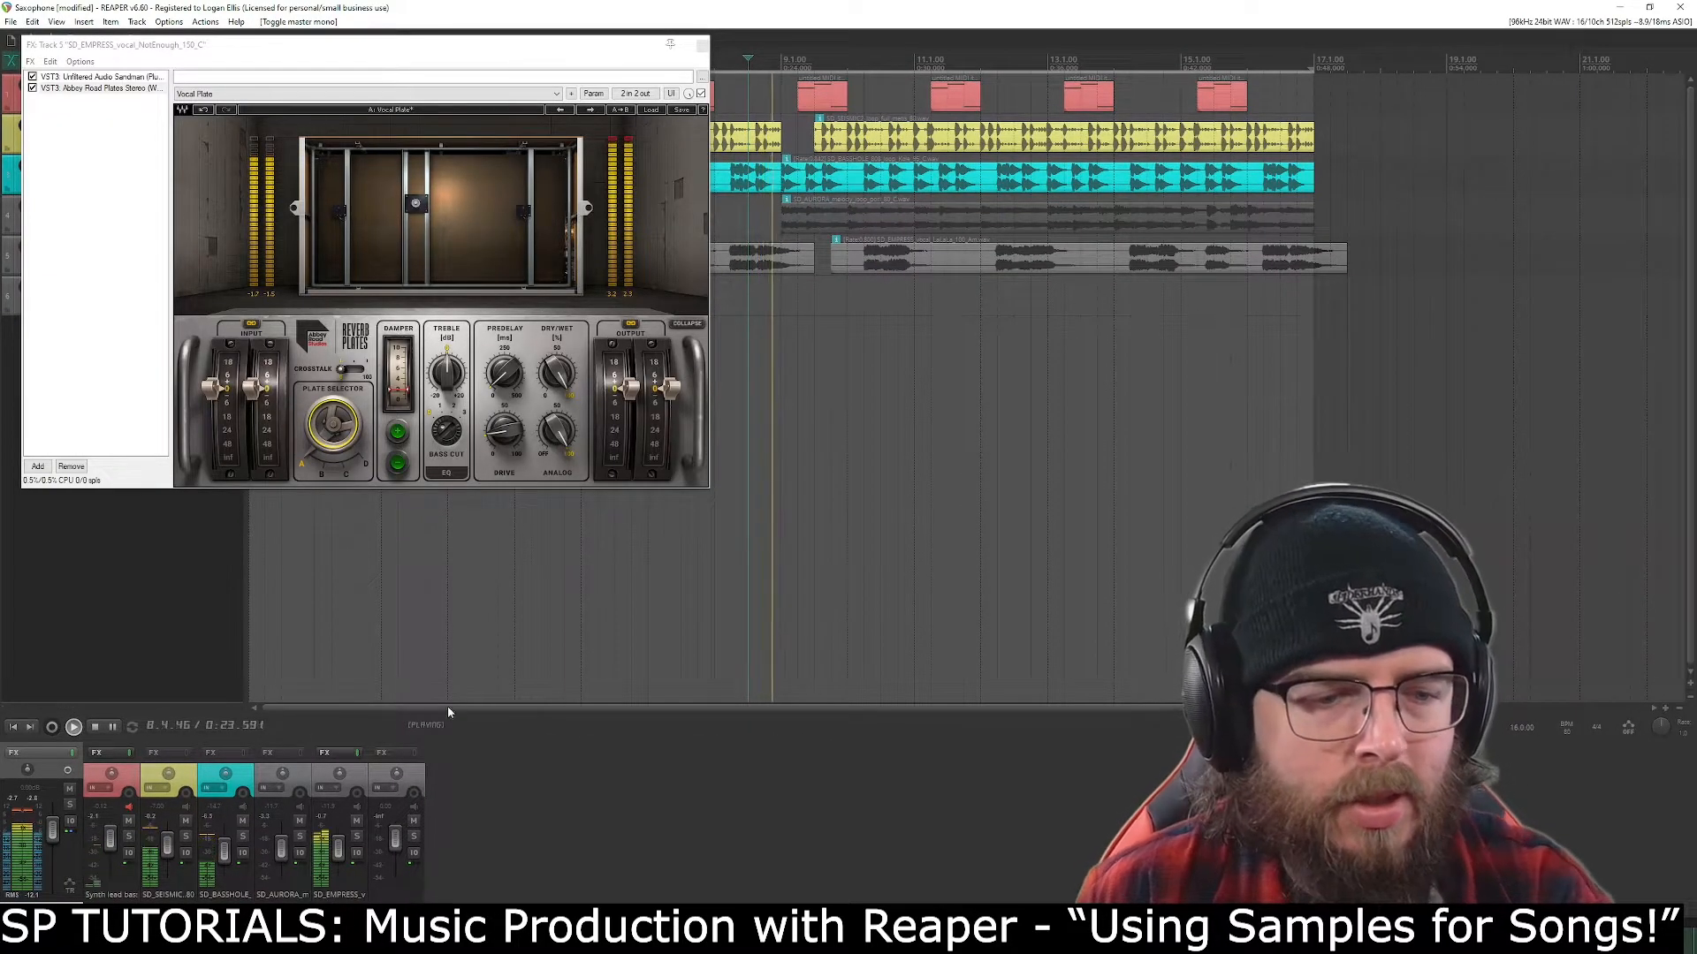
Lower the vocal track's volume slightly, toggle the master's mono mode and save the project.
mouse_move(343, 846)
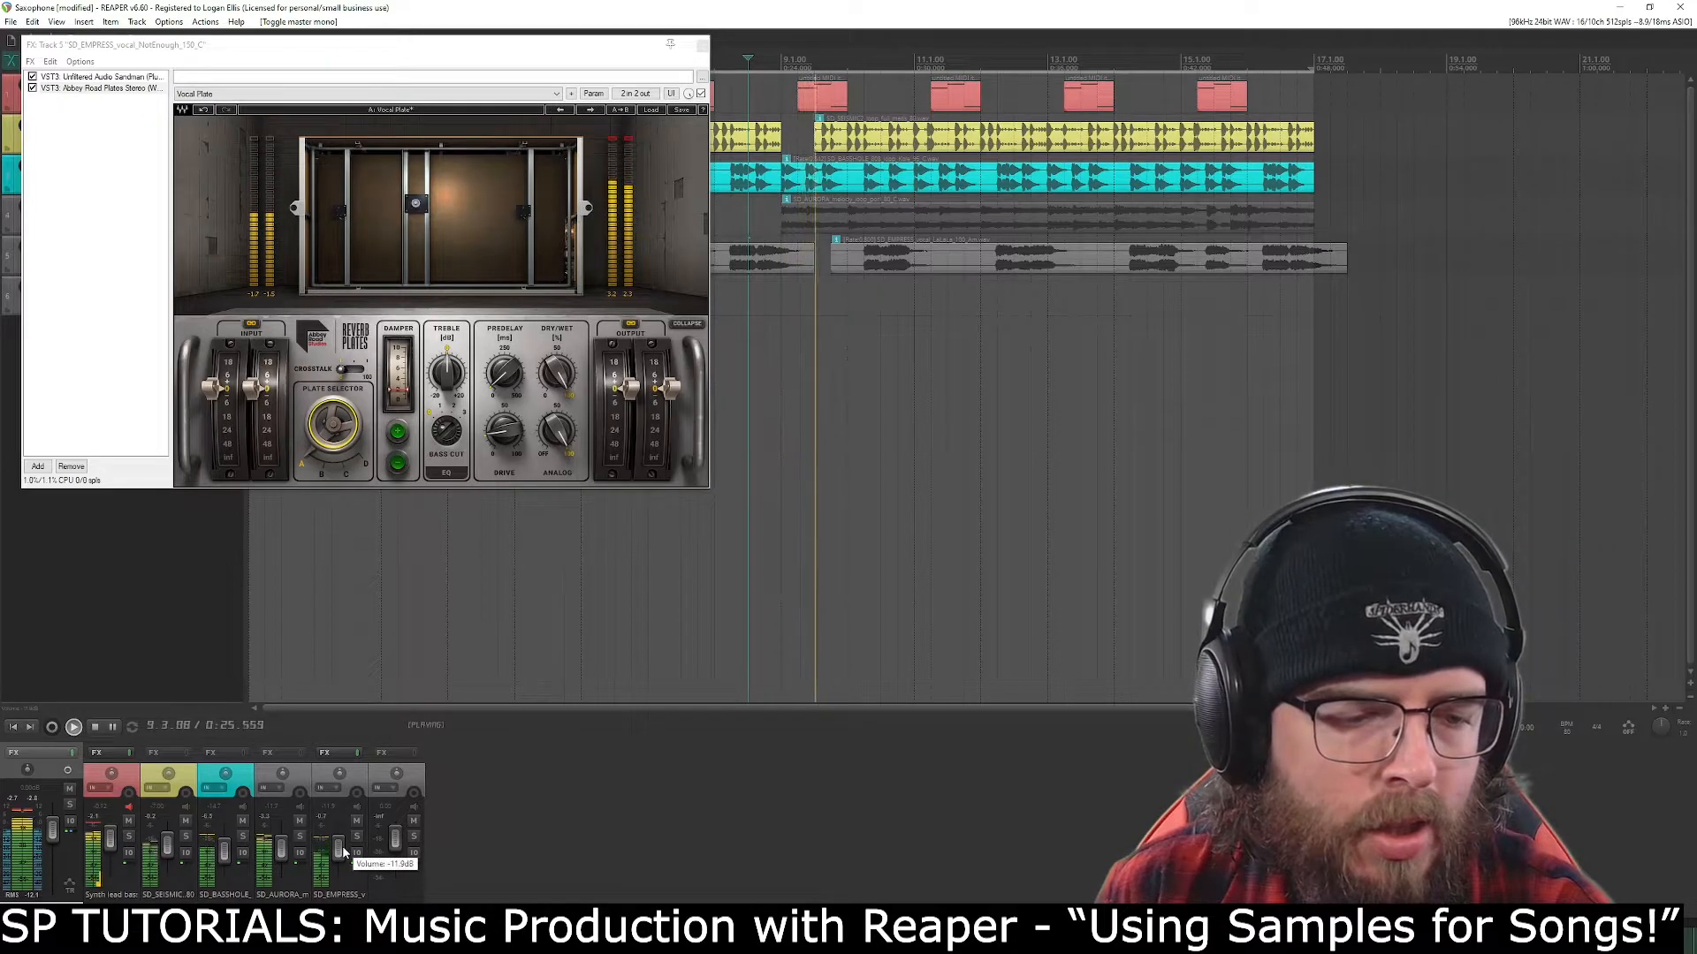
drag(343, 846, 343, 848)
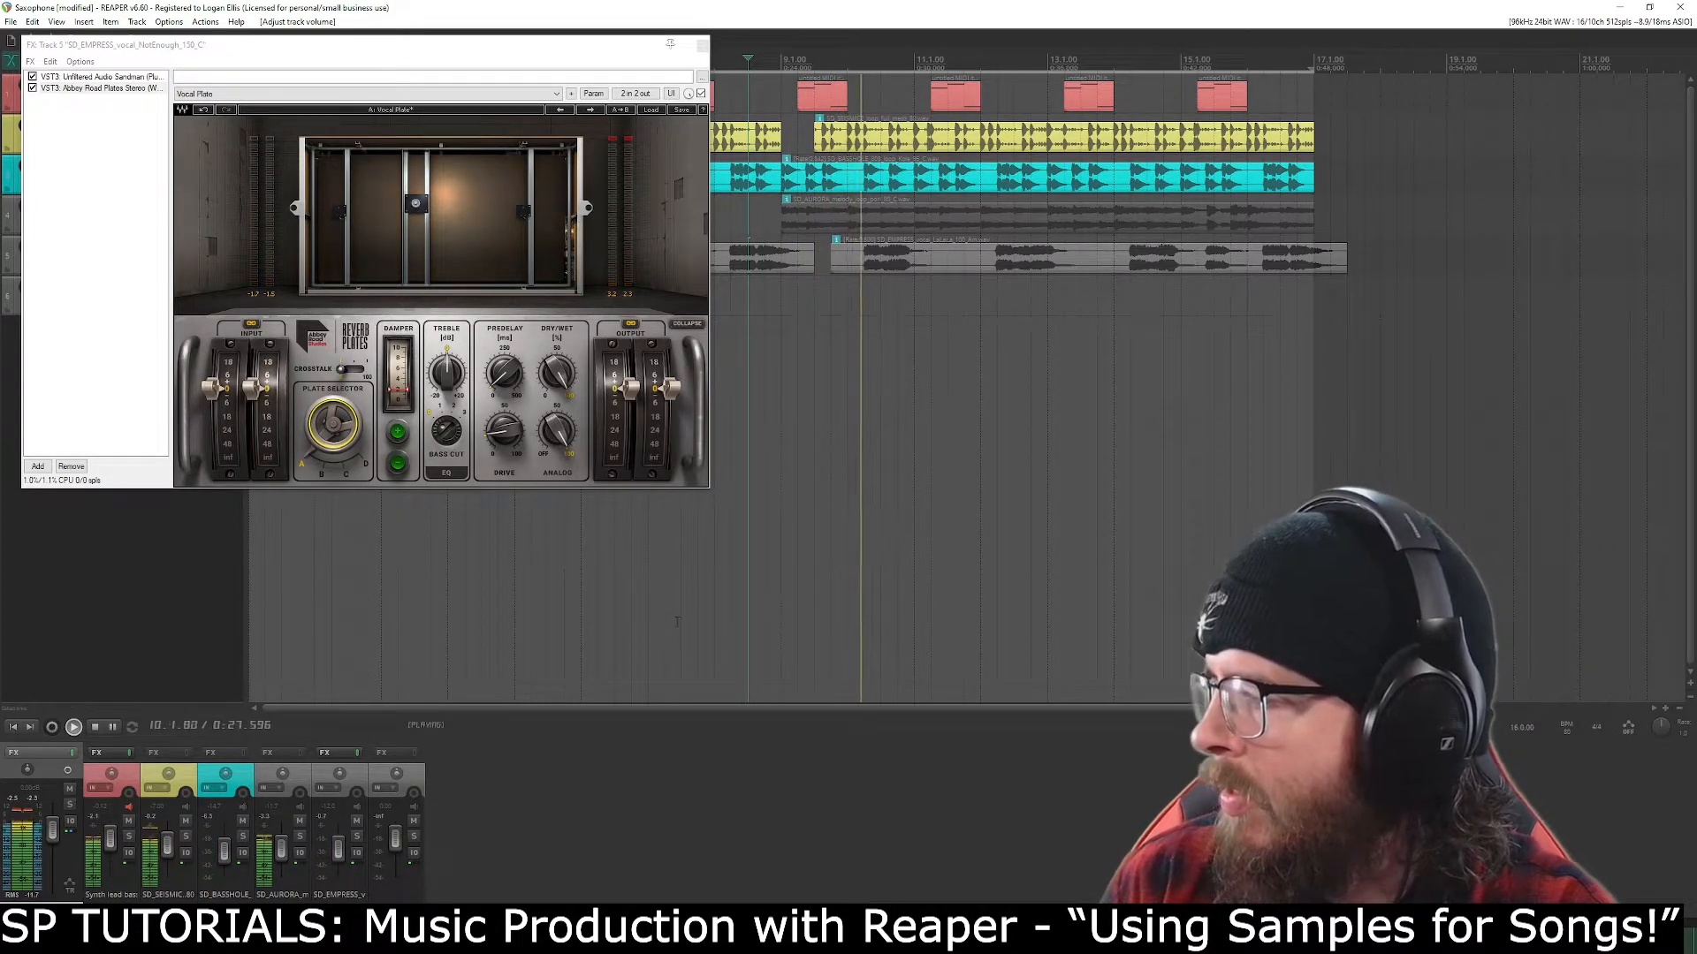
click(68, 771)
click(8, 23)
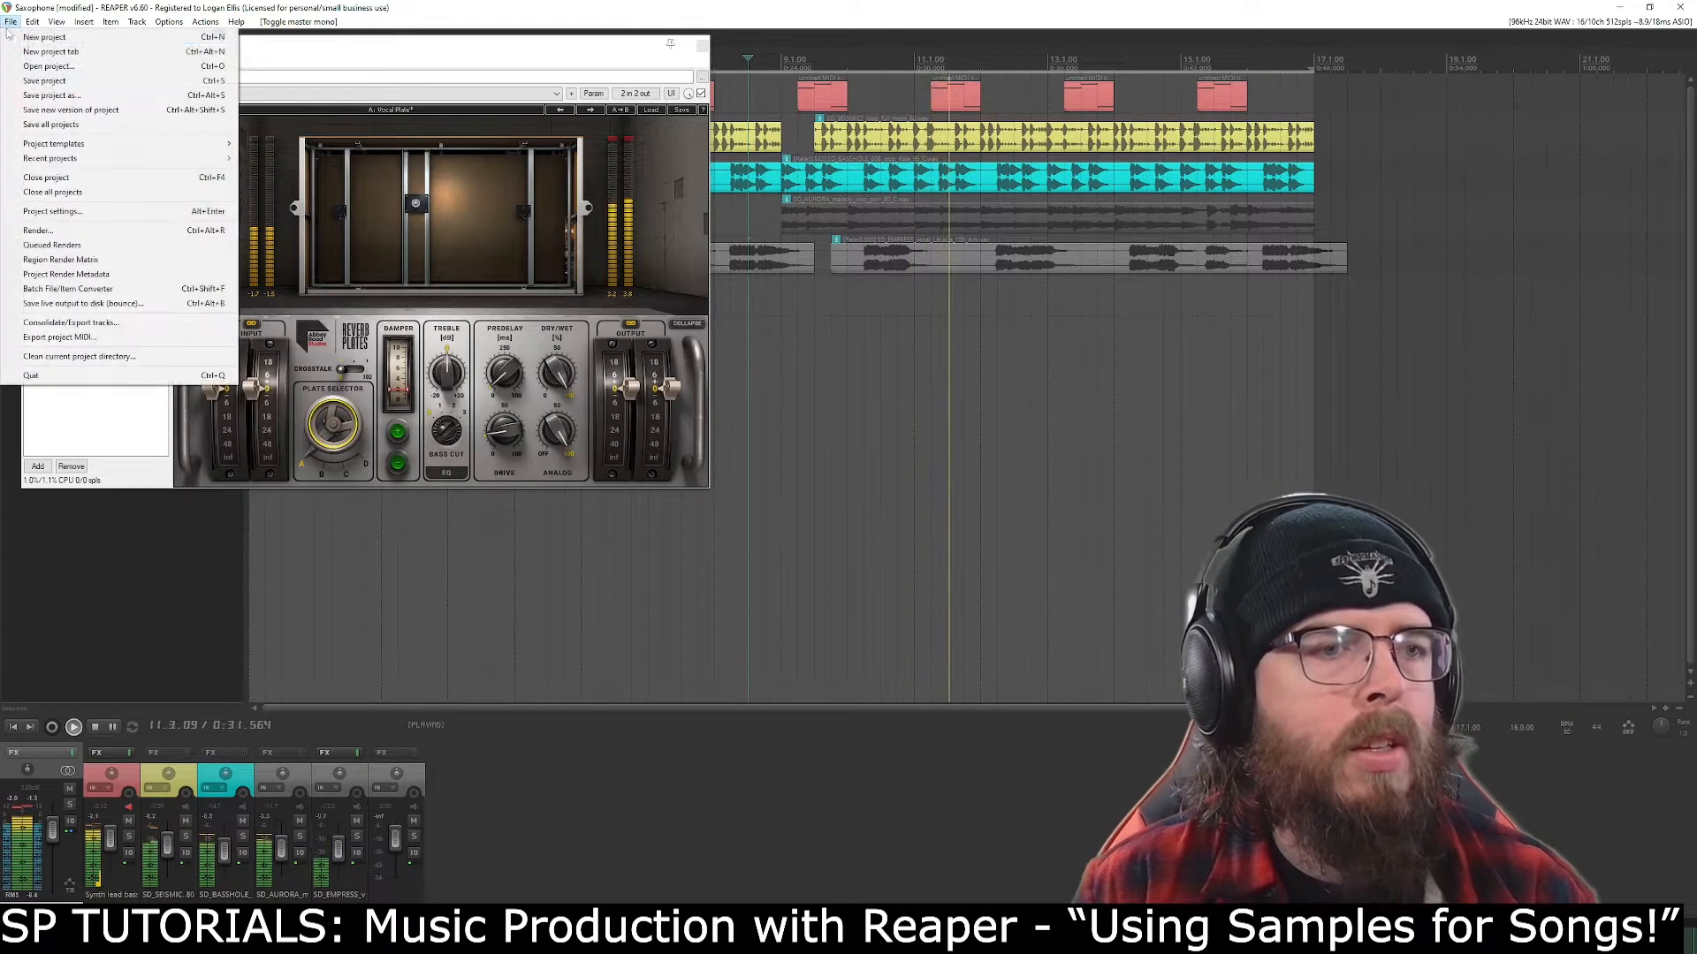
click(44, 81)
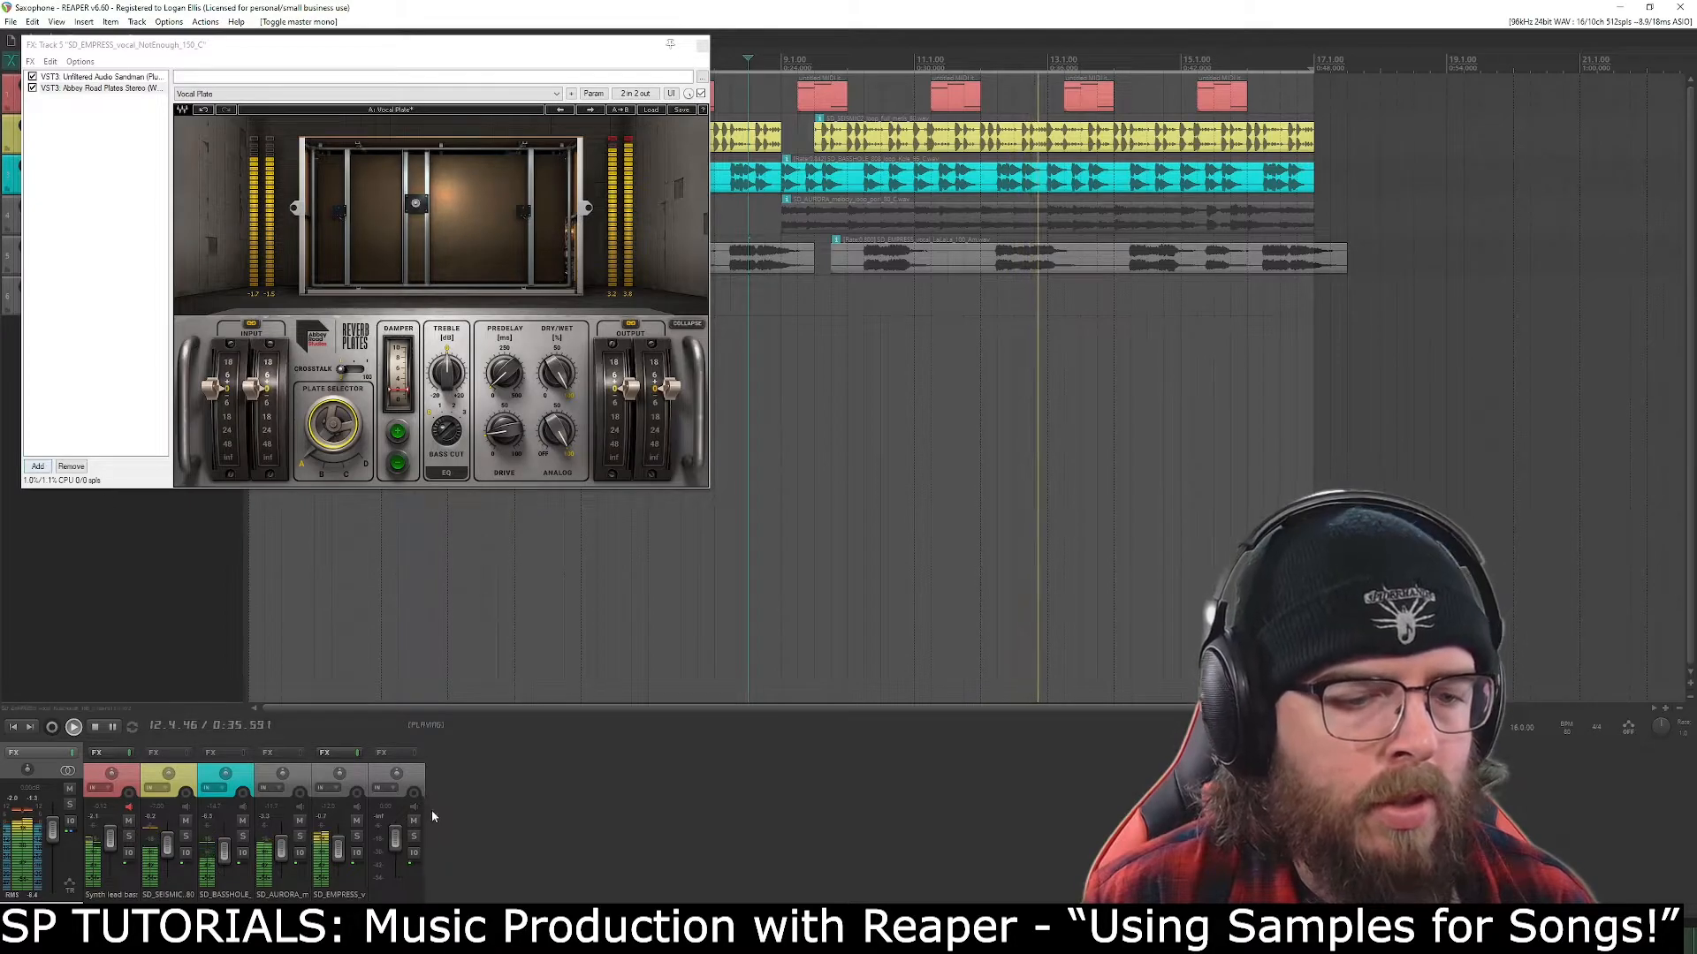
Toggle the master's mono mode and set the vocal track's volume to -12.25 dB in its routing settings.
click(357, 852)
click(67, 770)
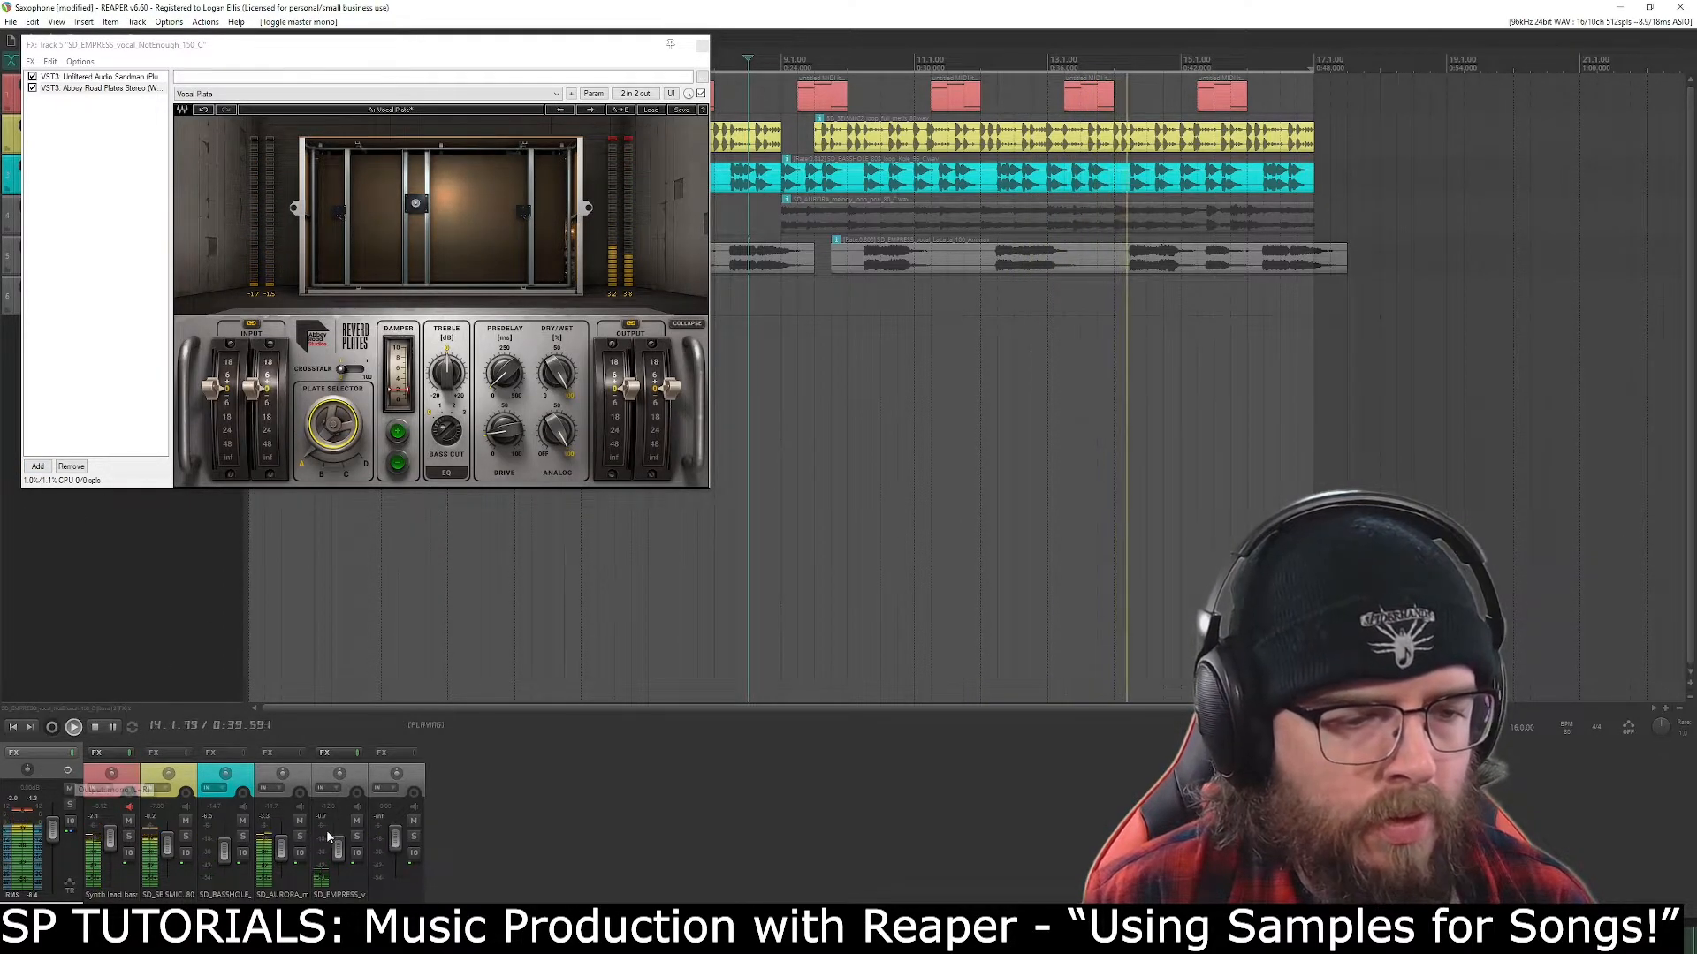
click(357, 853)
text(-12.25)
key(Return)
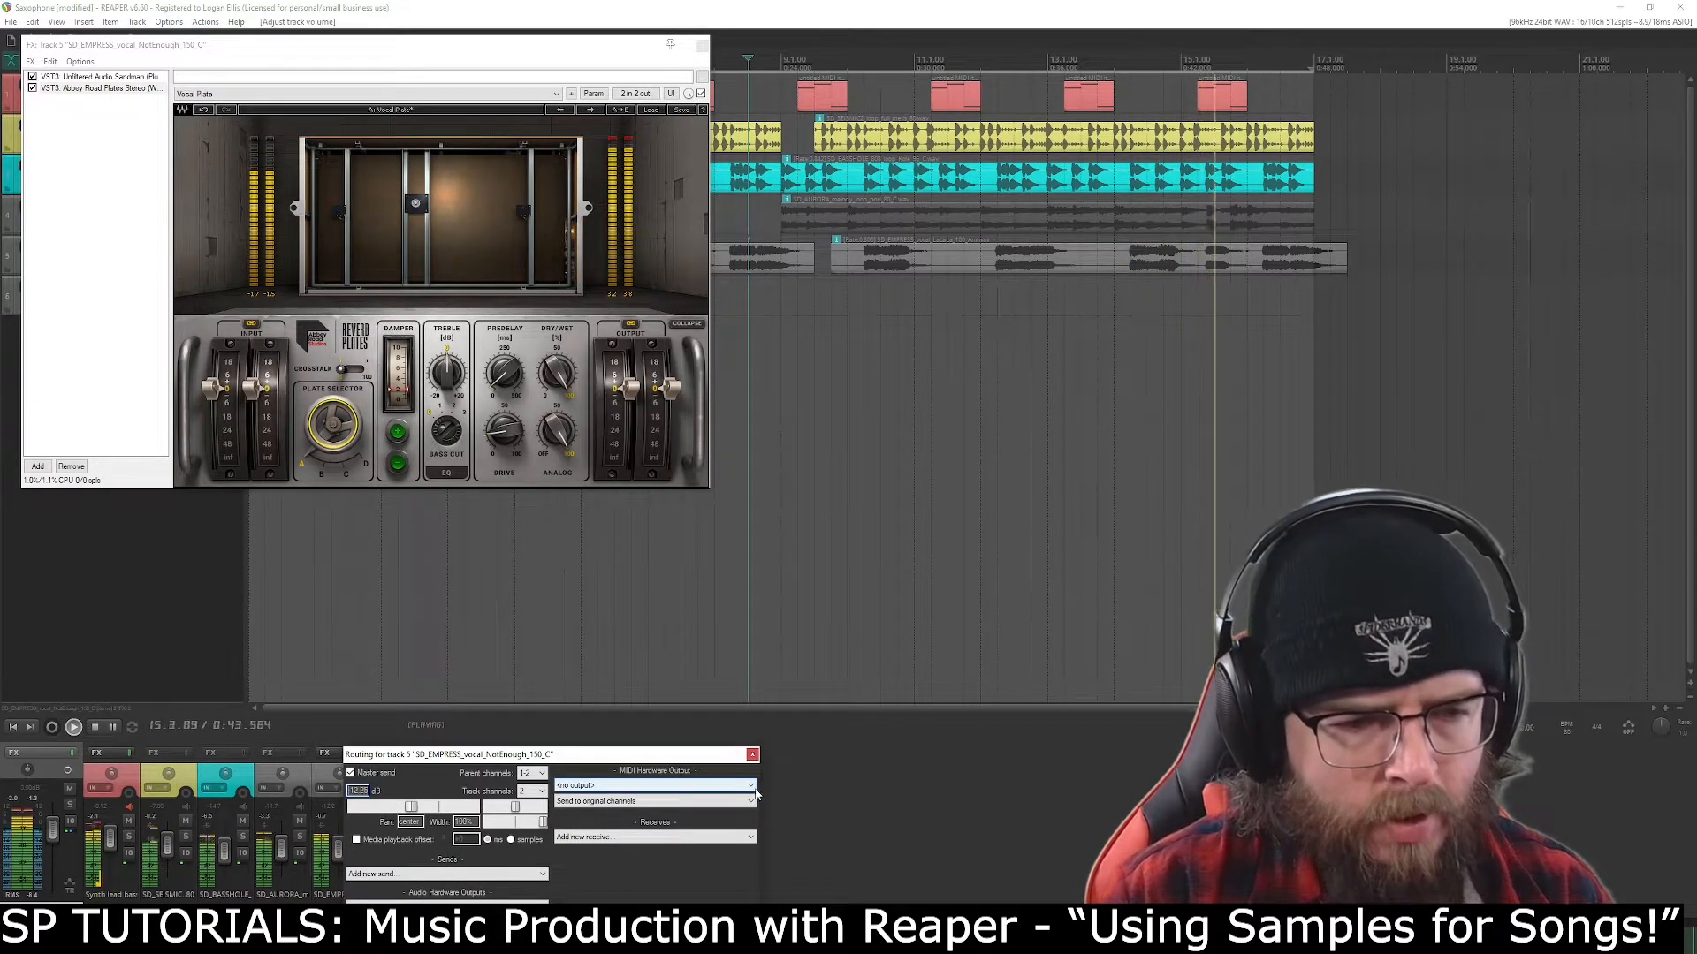
click(752, 754)
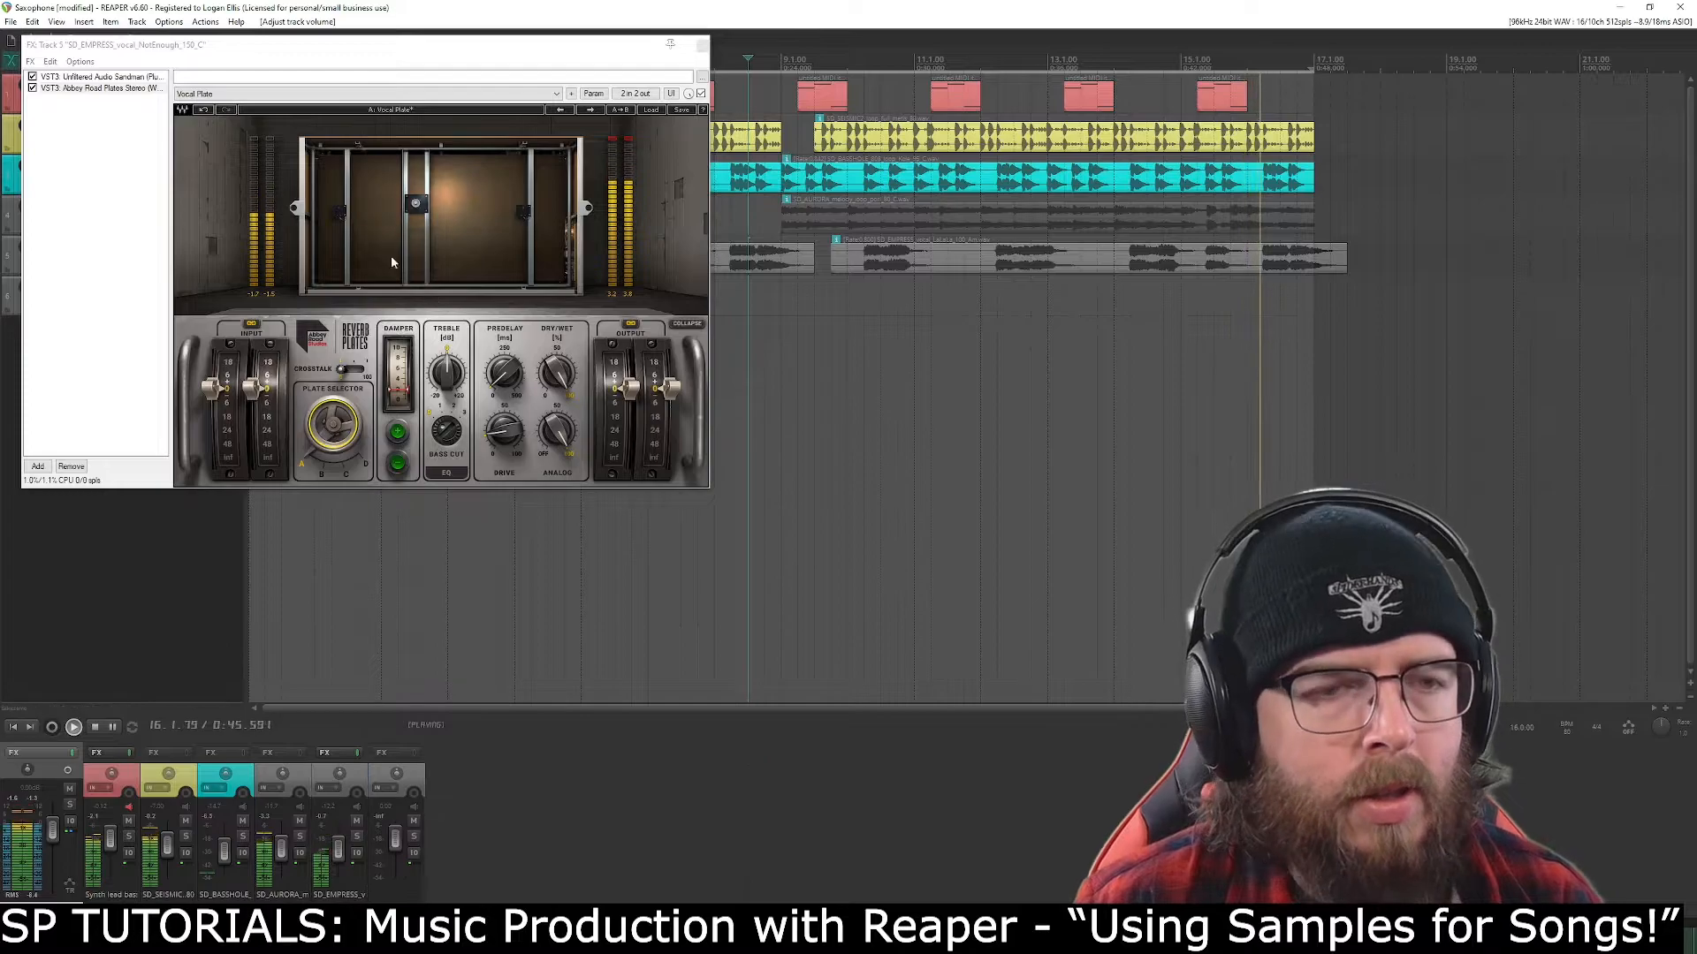
Stop playback, save the project, close the vocal track's effects window and place the edit cursor at 1.4.00.
key(space)
click(11, 21)
click(53, 81)
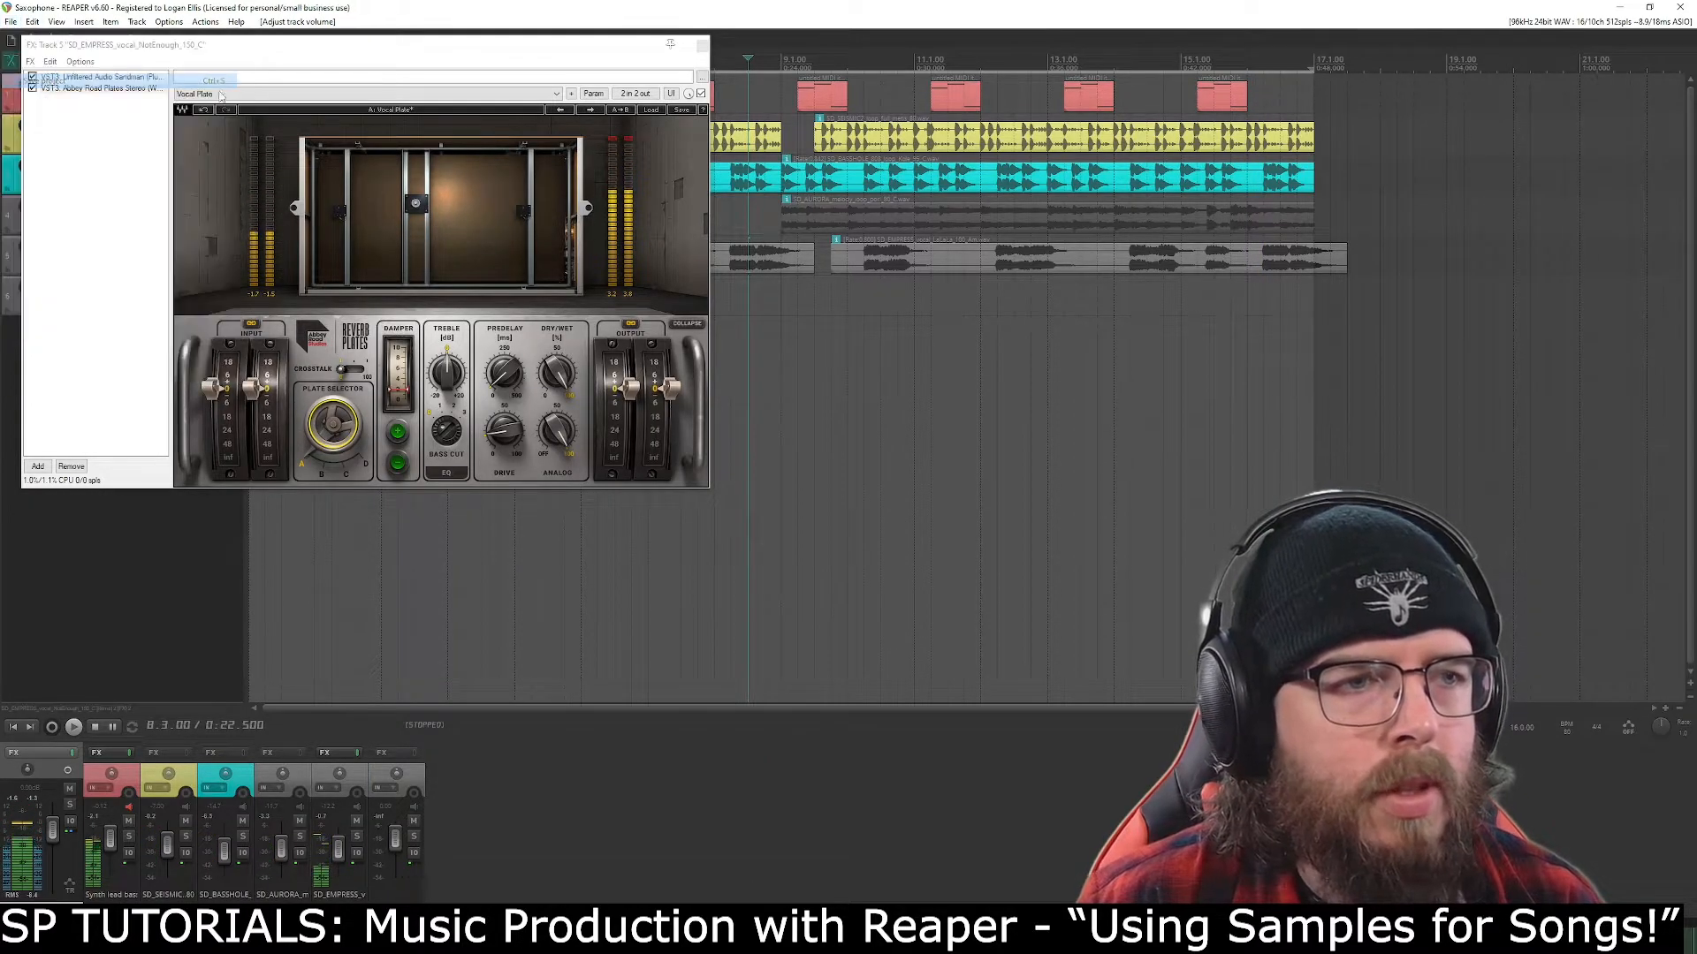
click(703, 44)
click(298, 64)
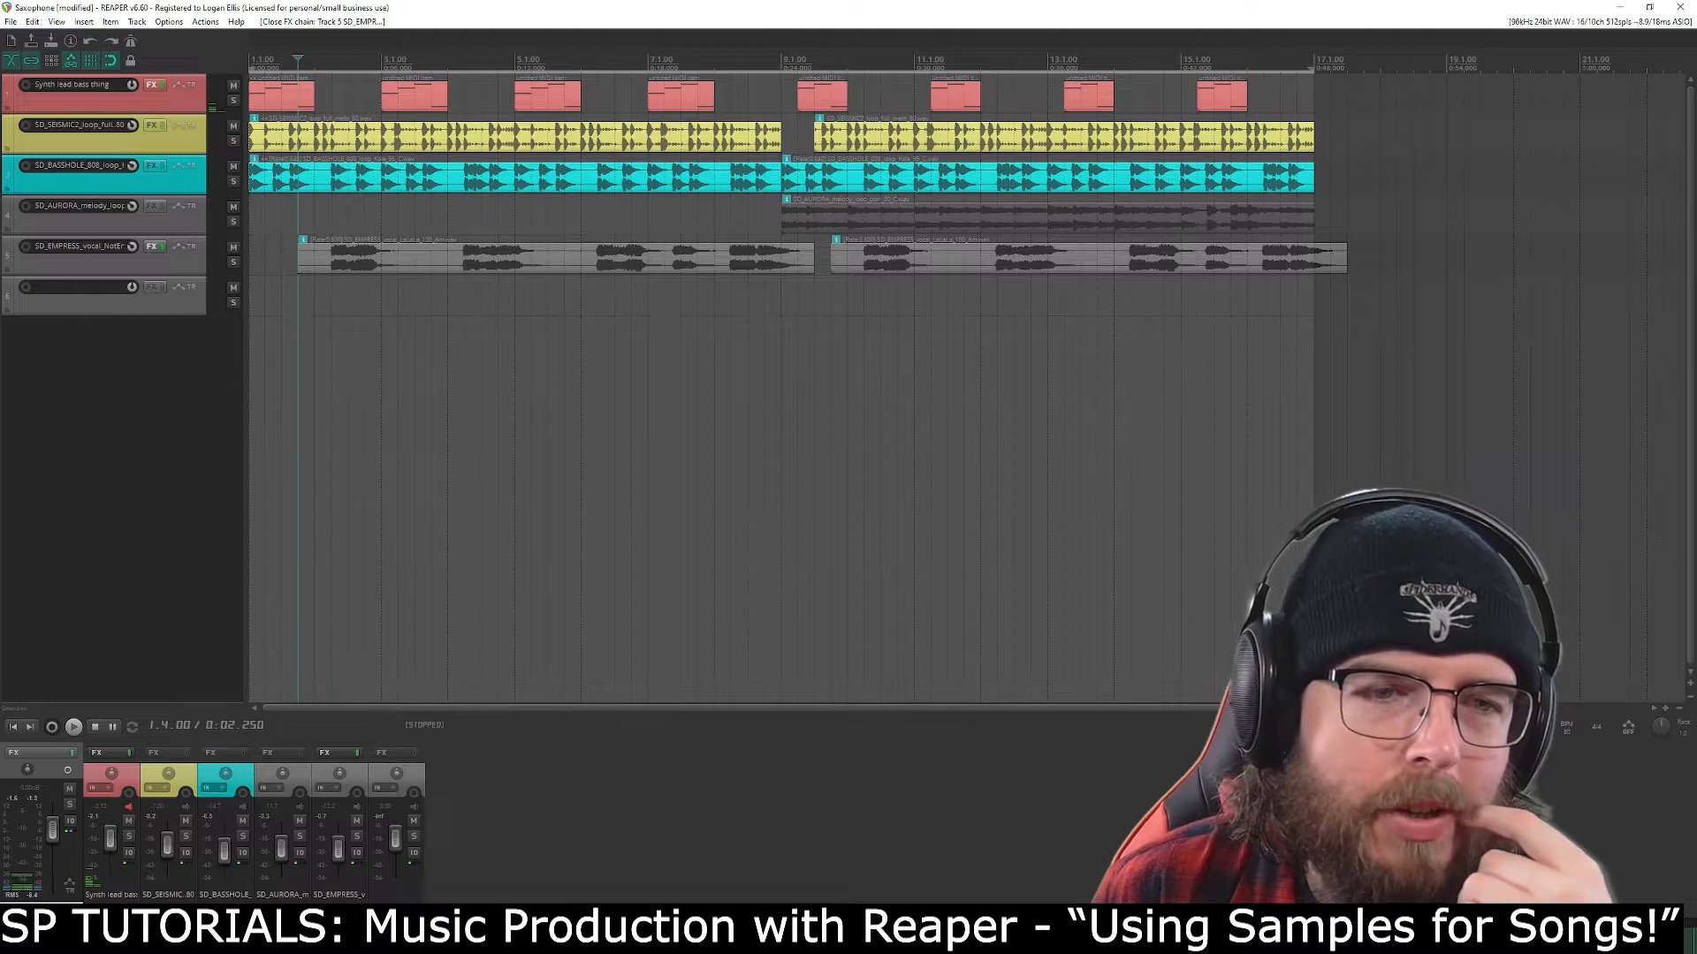
Set the AURORA melody track's custom color to bright green.
right_click(169, 226)
mouse_move(327, 505)
click(478, 509)
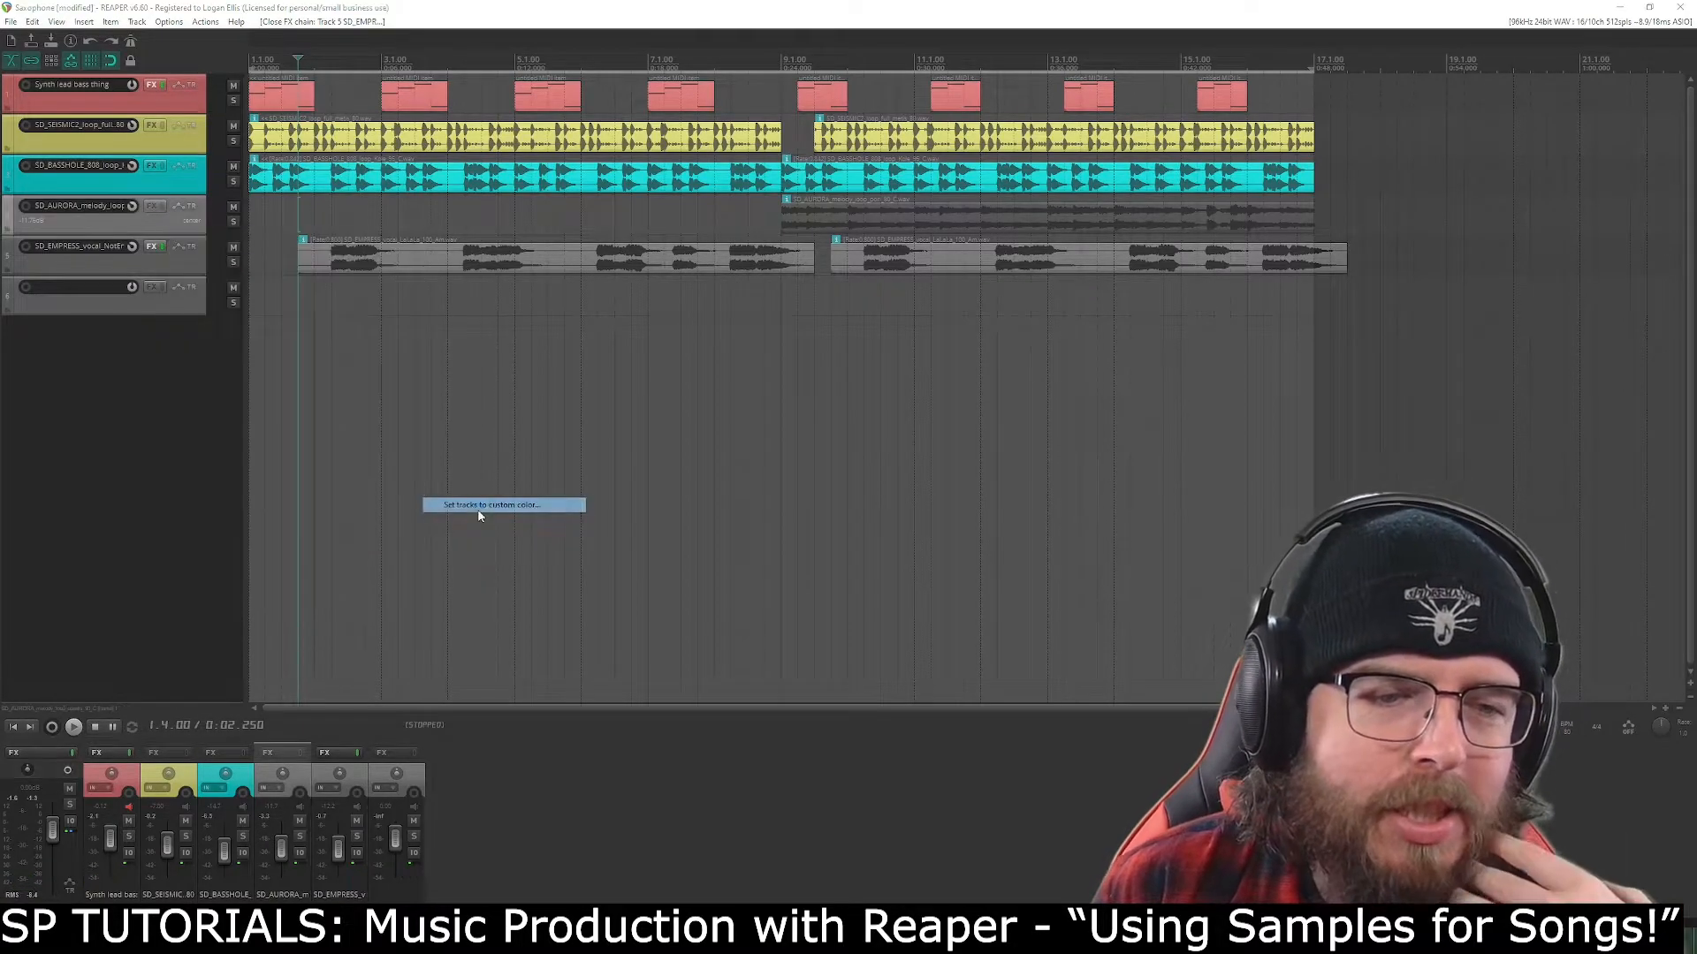
click(50, 98)
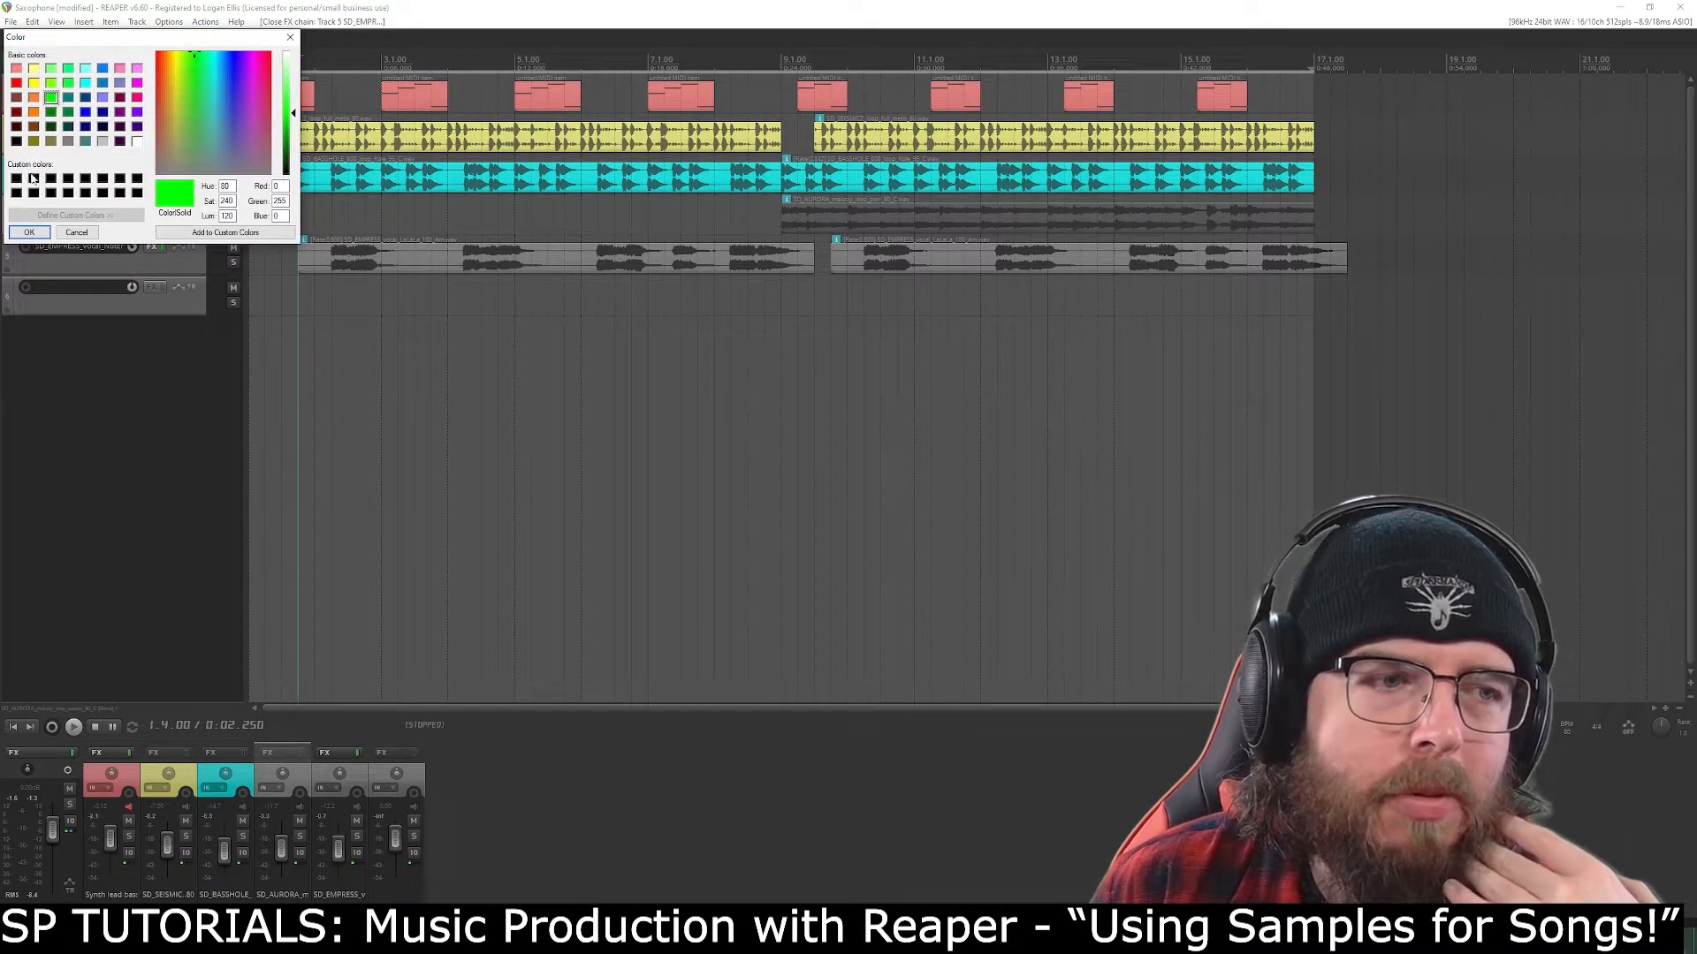
click(29, 231)
Set the EMPRESS vocal track's custom color to light violet-blue.
right_click(150, 272)
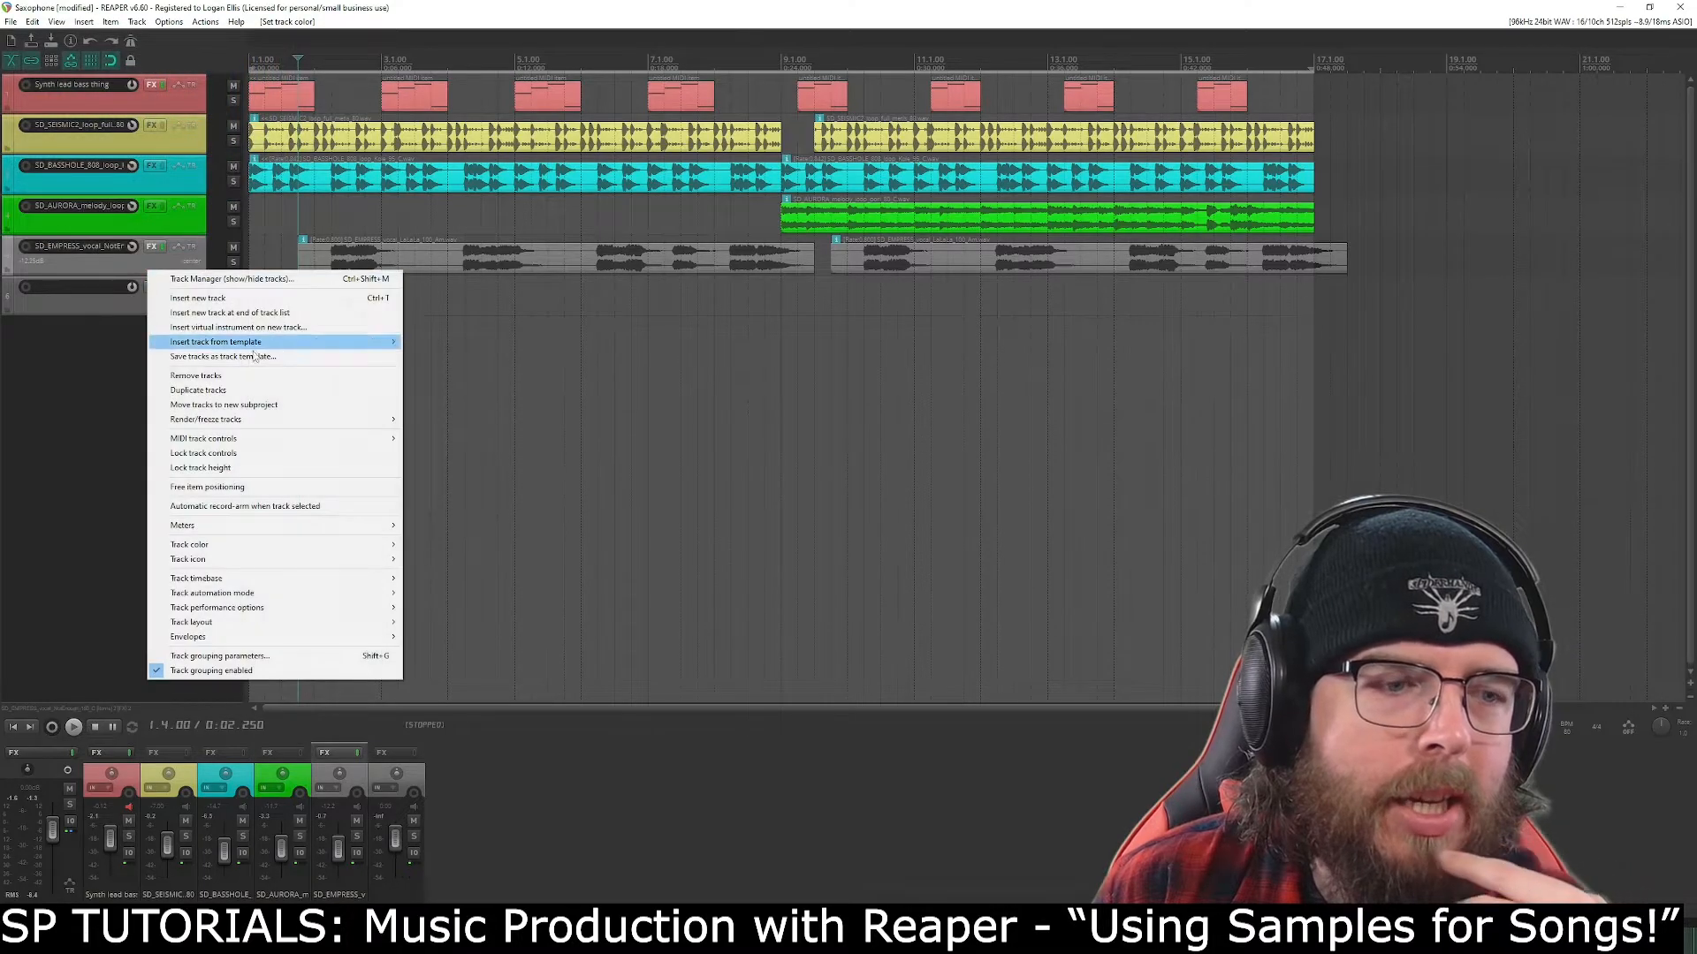
mouse_move(292, 545)
click(433, 546)
click(103, 97)
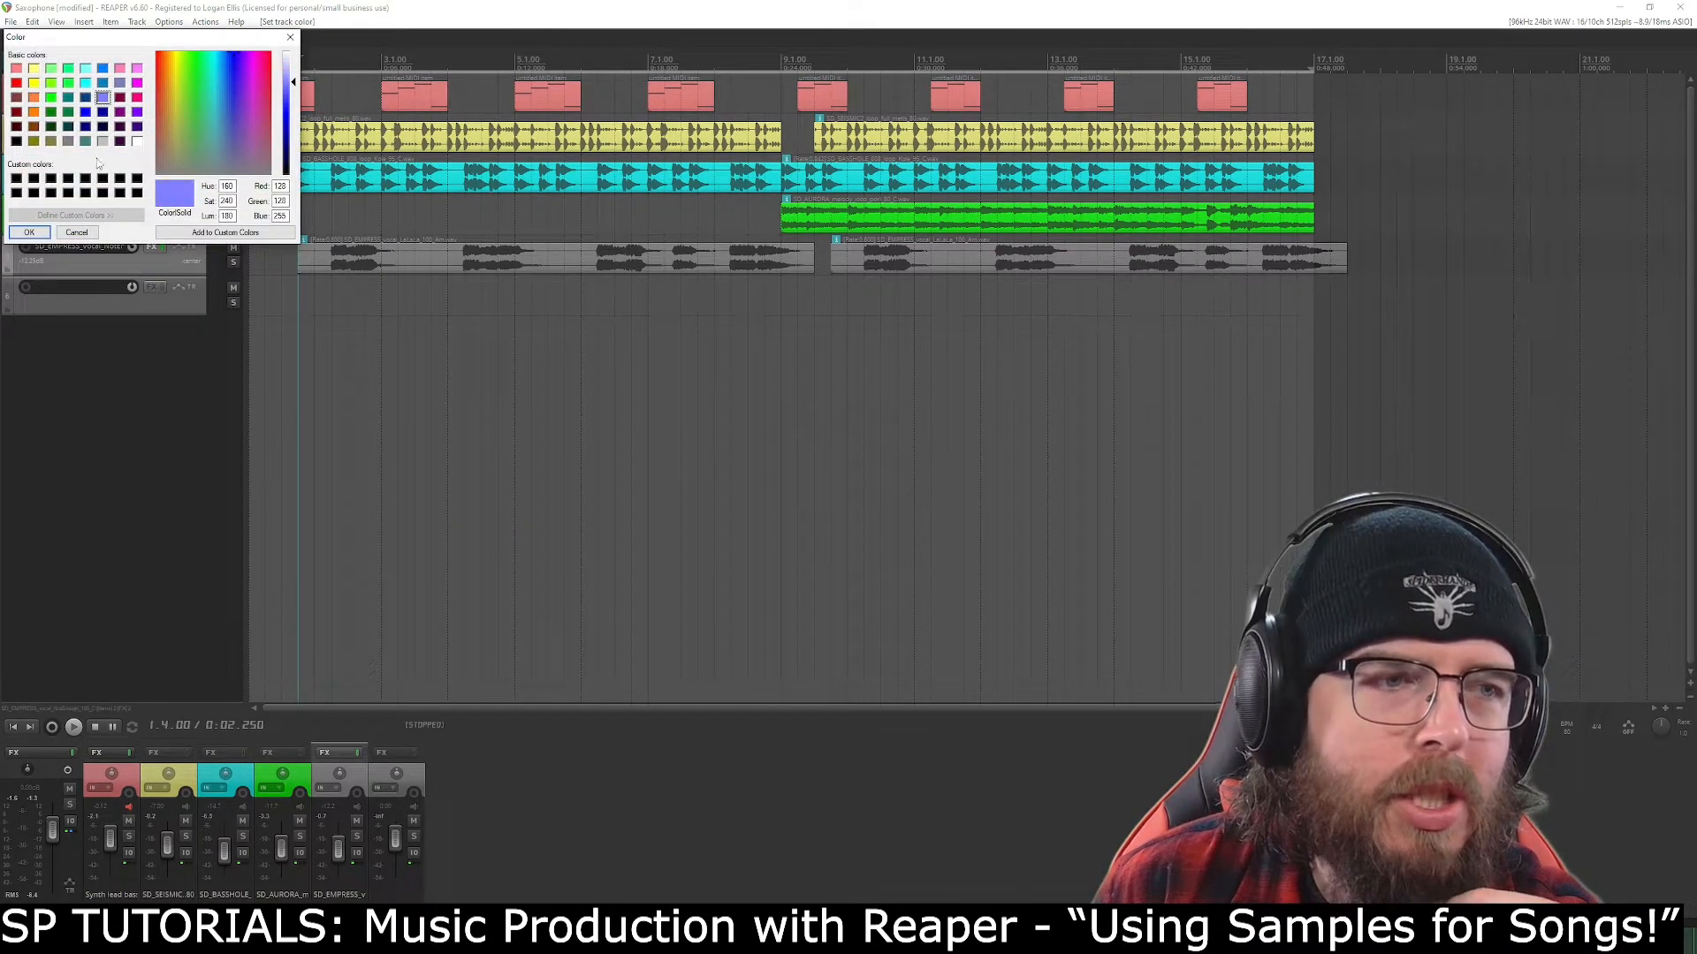
click(29, 232)
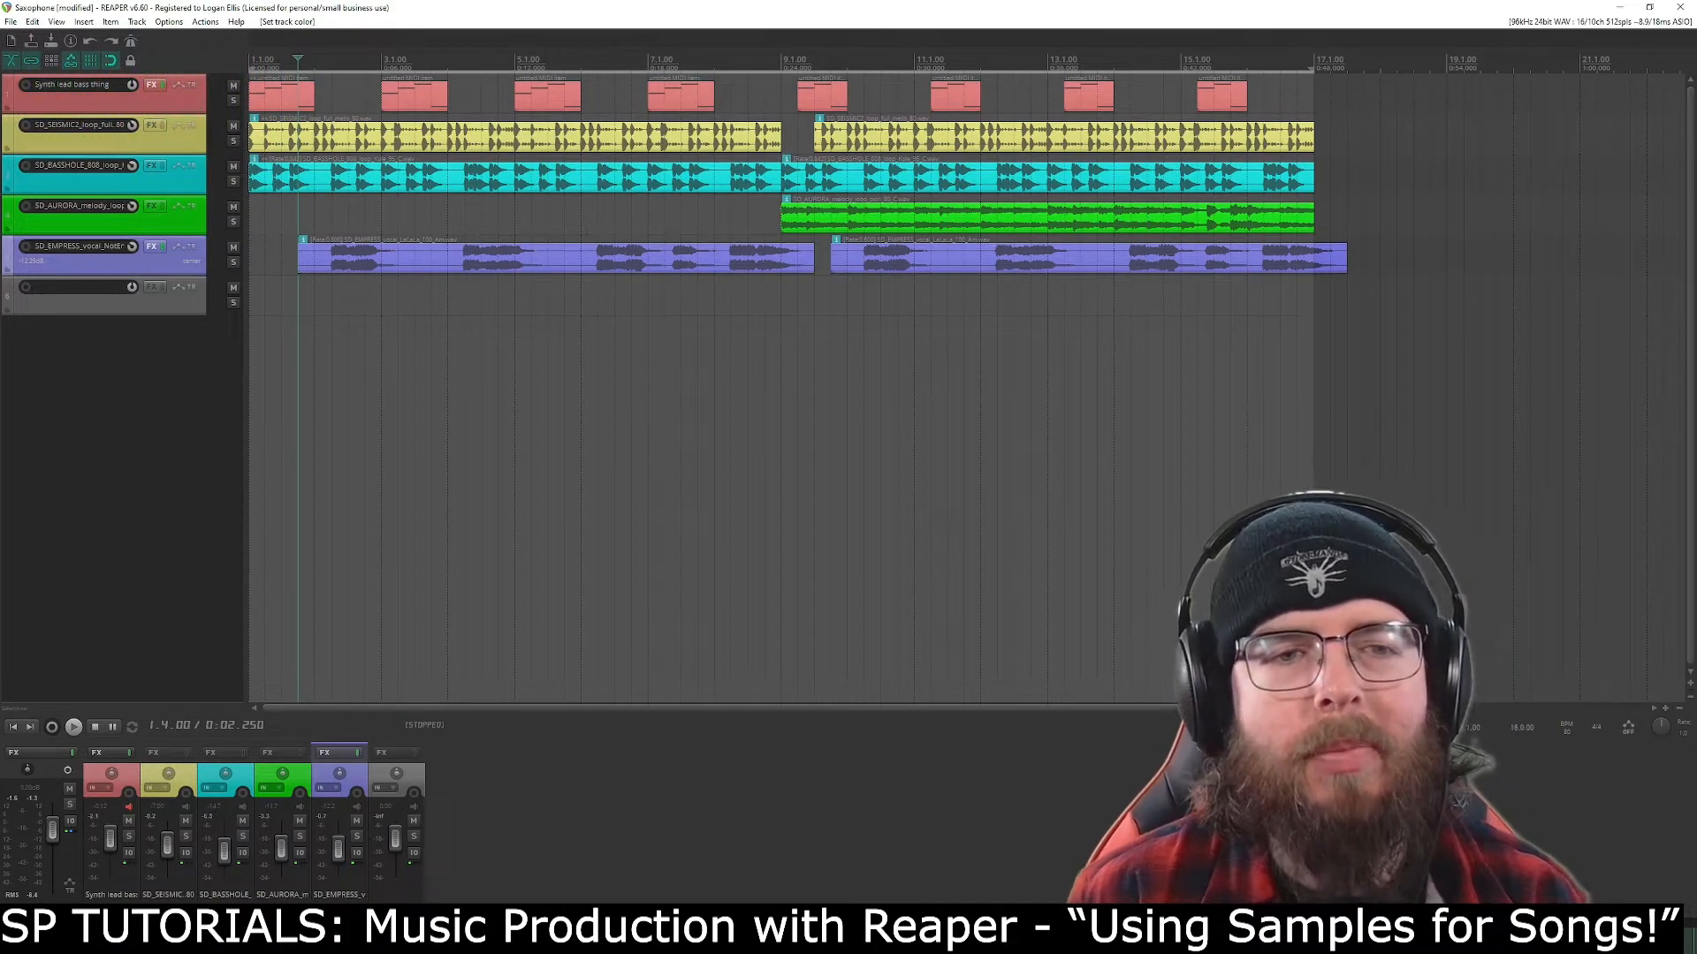
Play the song from the start, adjusting the vocal track's volume and toggling the master's mono mode to check the balance.
click(67, 770)
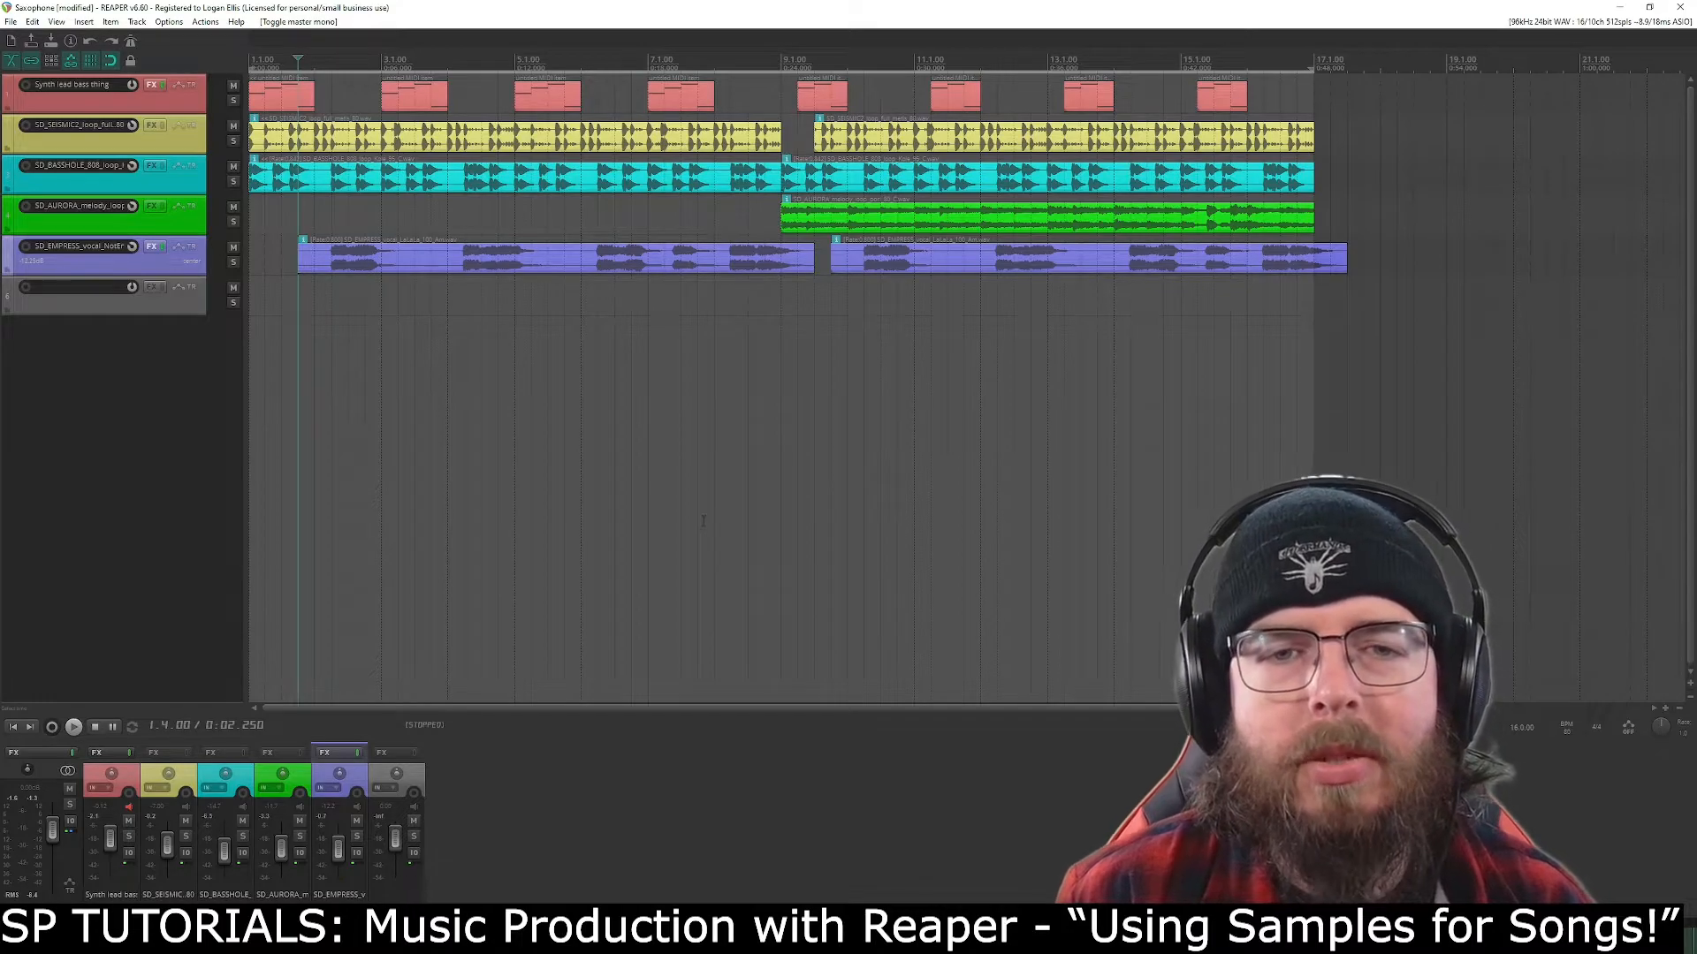
key(Home)
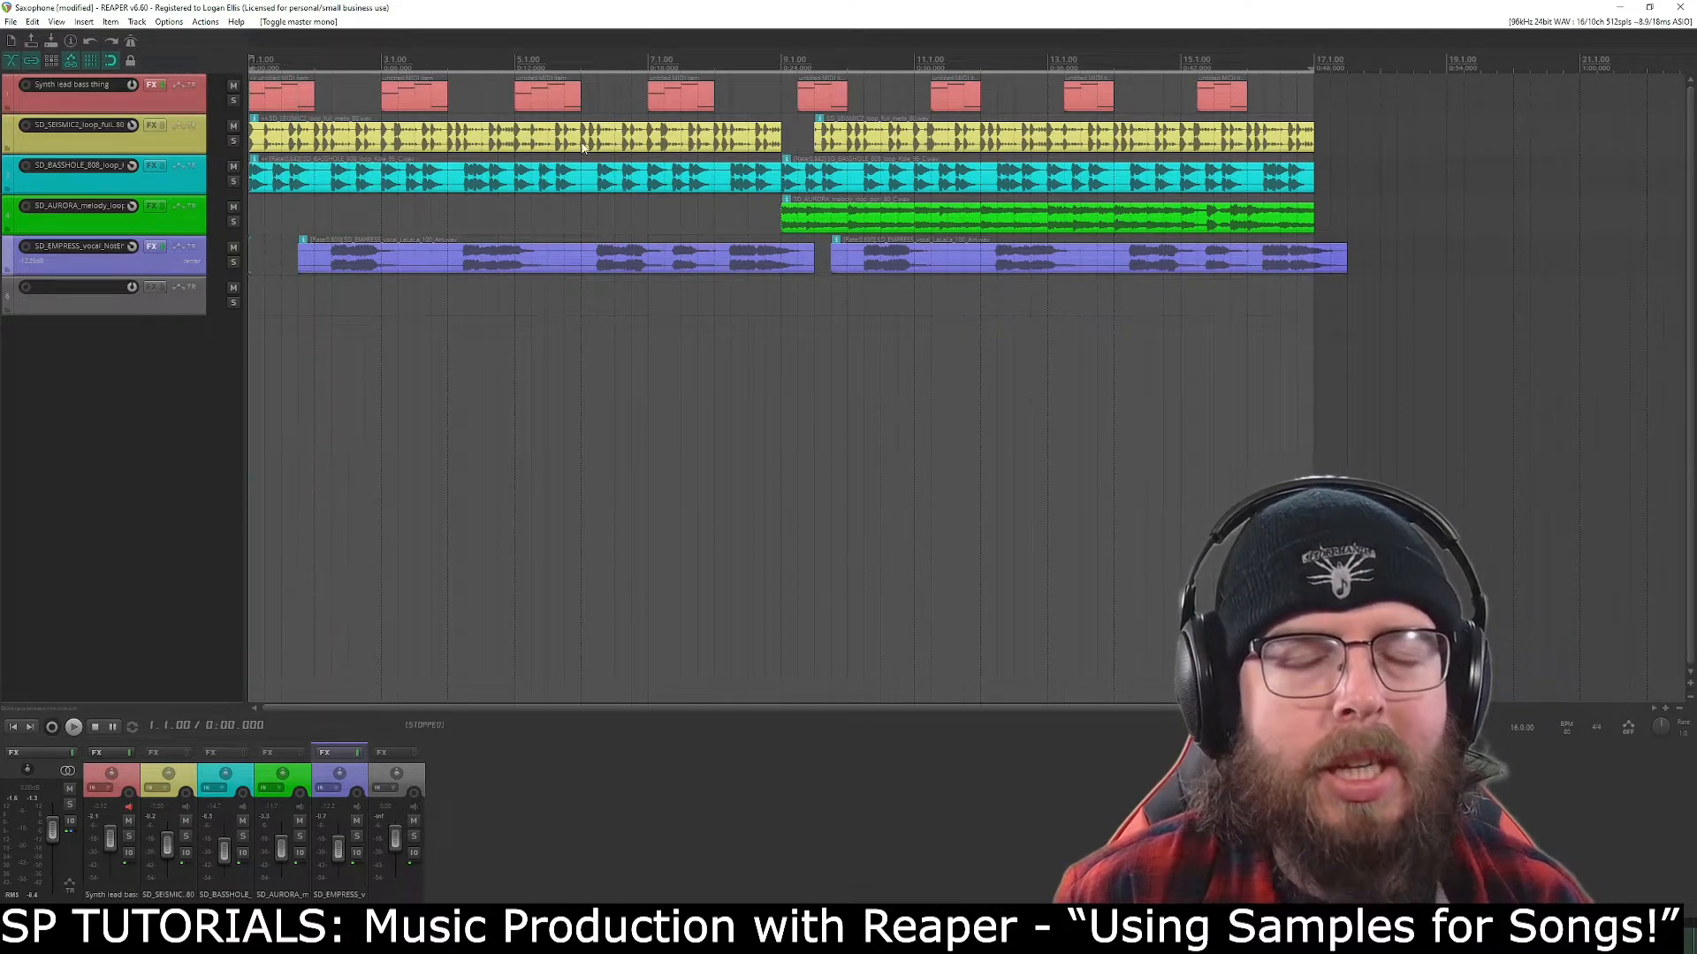
key(space)
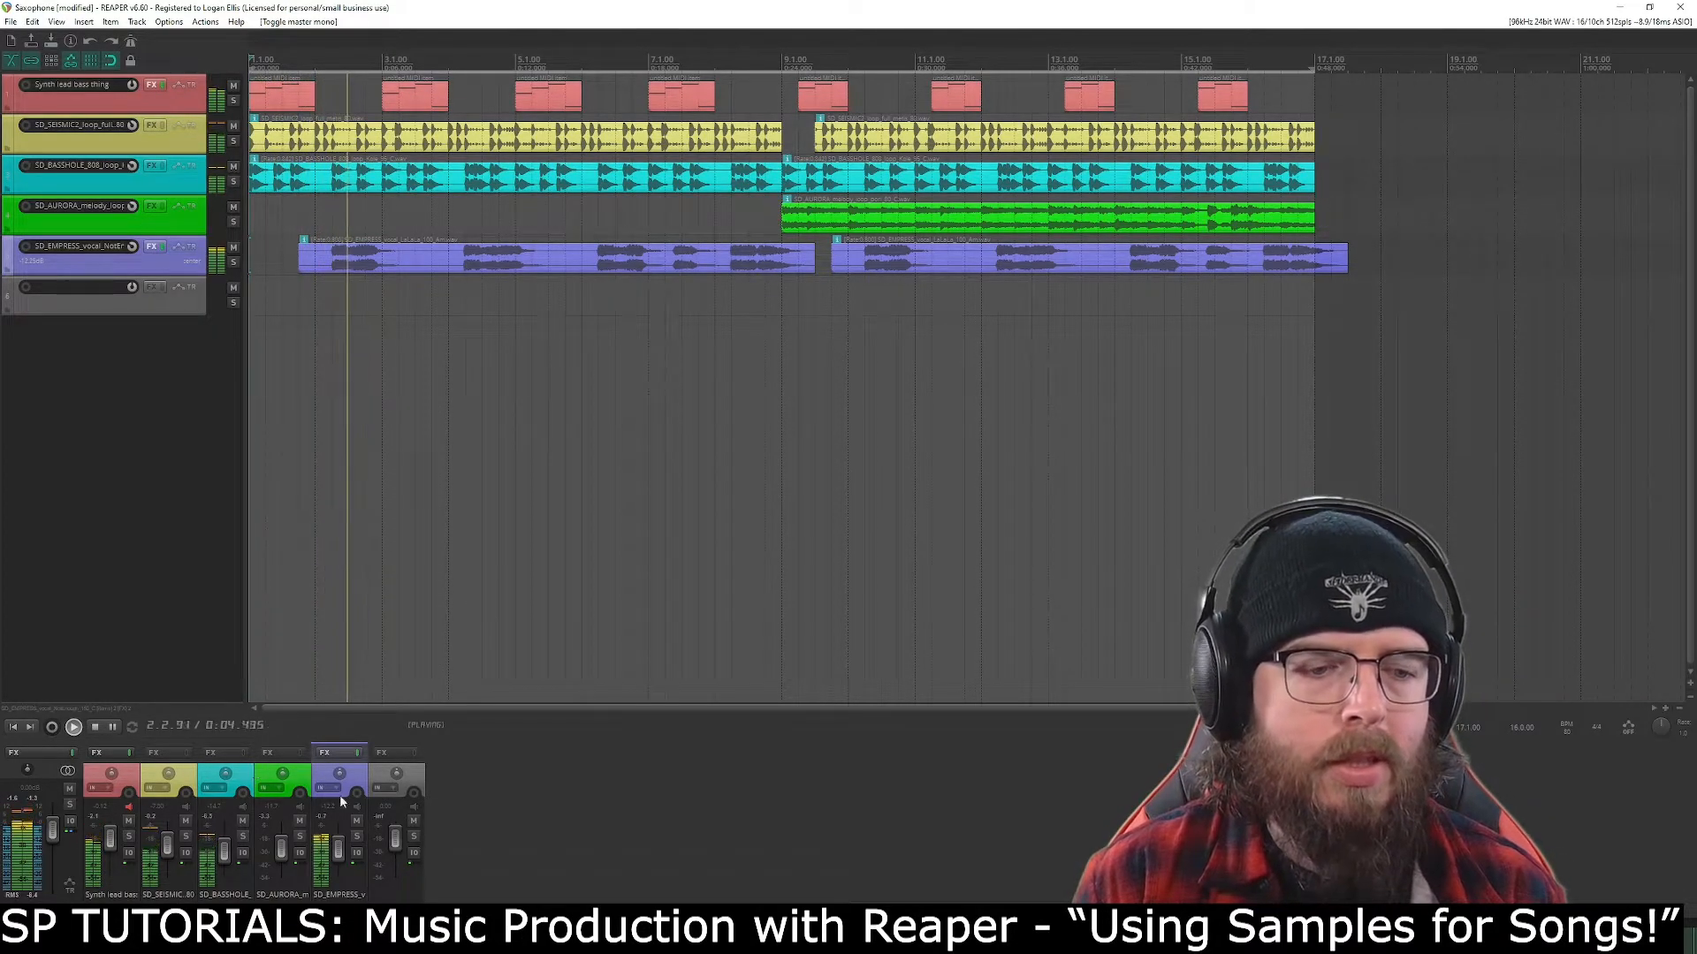
click(340, 846)
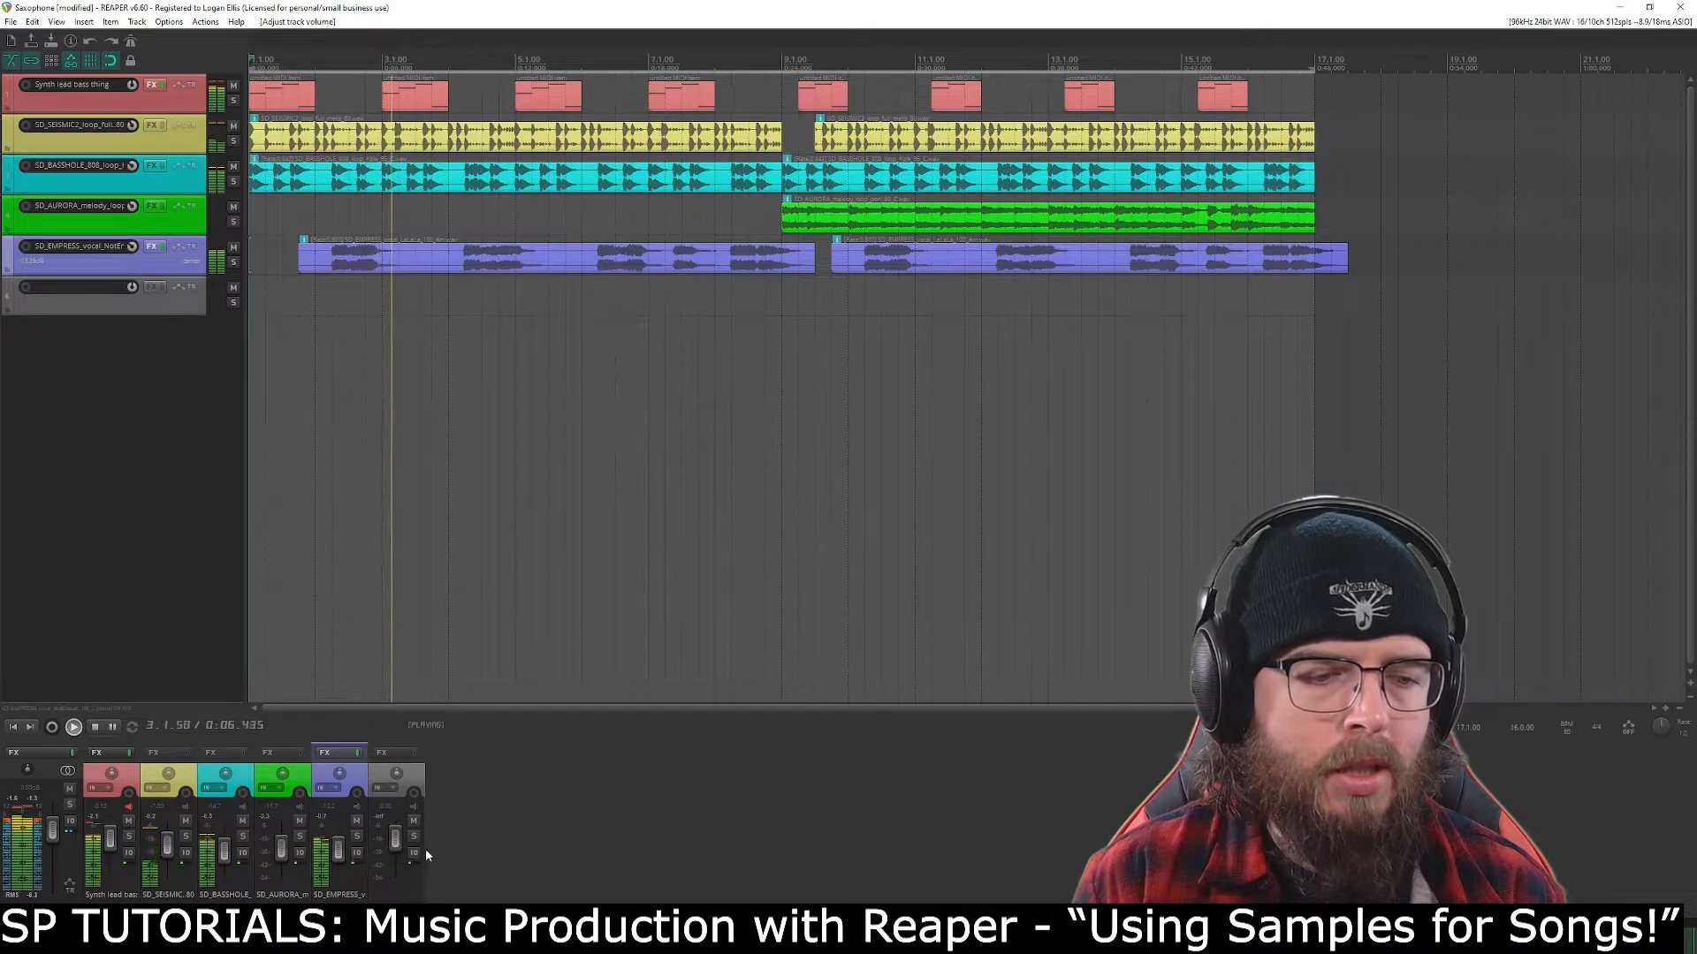
click(69, 770)
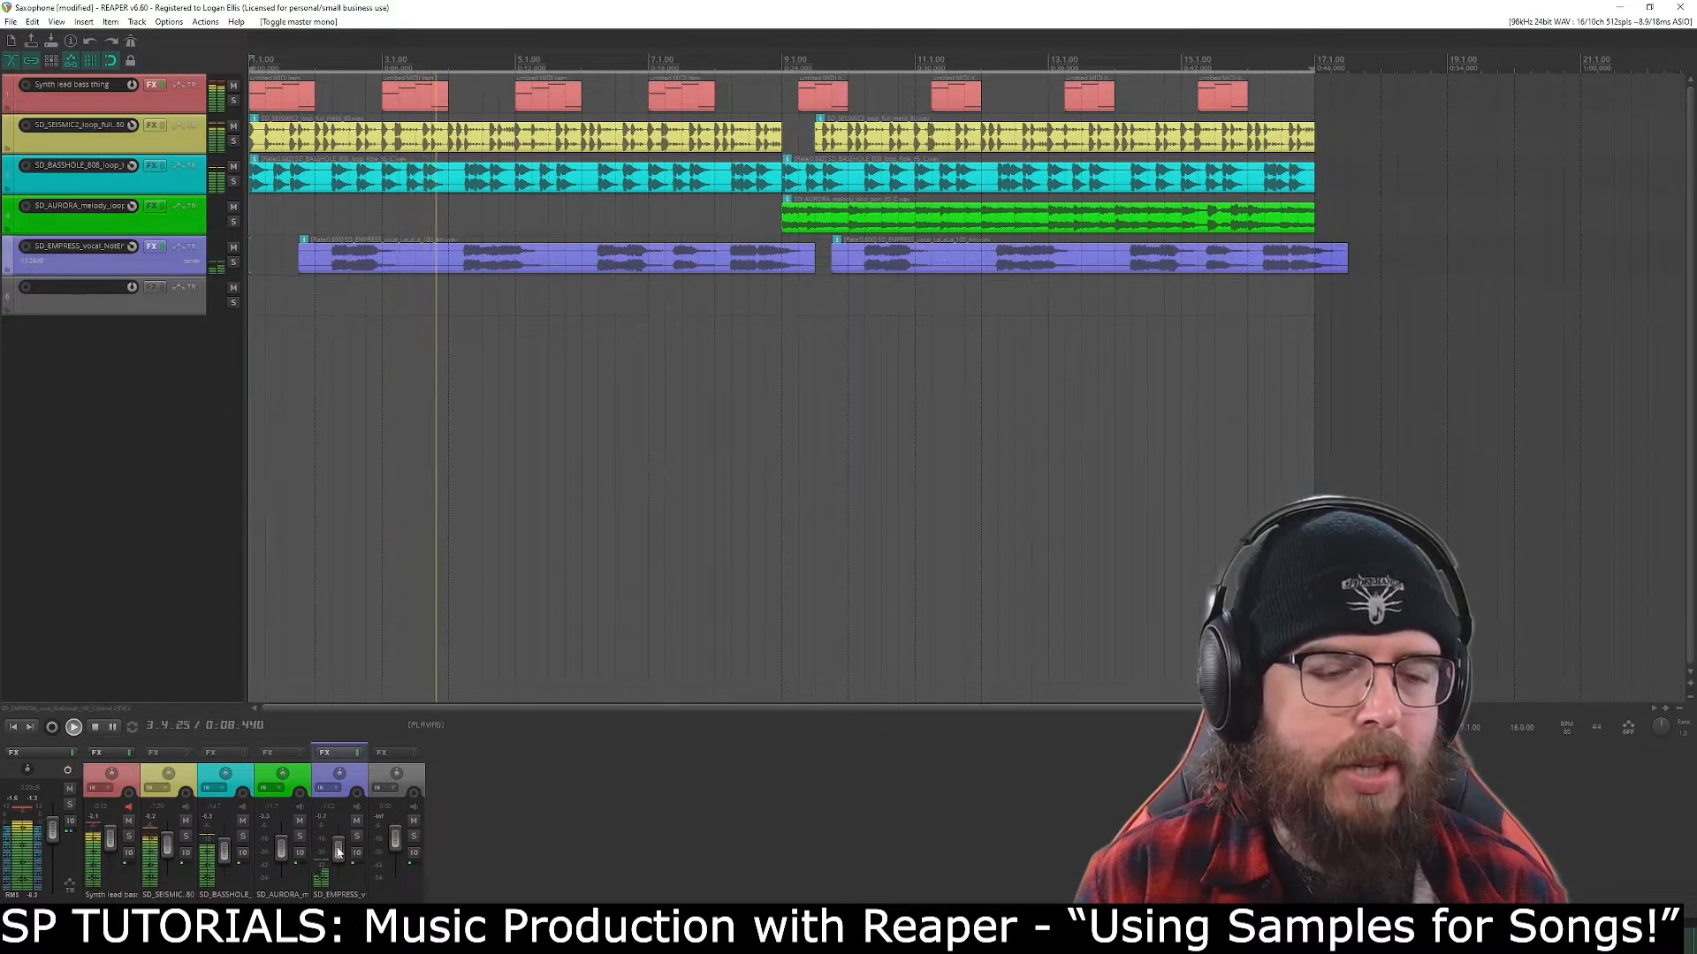
Set the EMPRESS vocal track's volume to -13 dB and close its routing window.
mouse_move(344, 847)
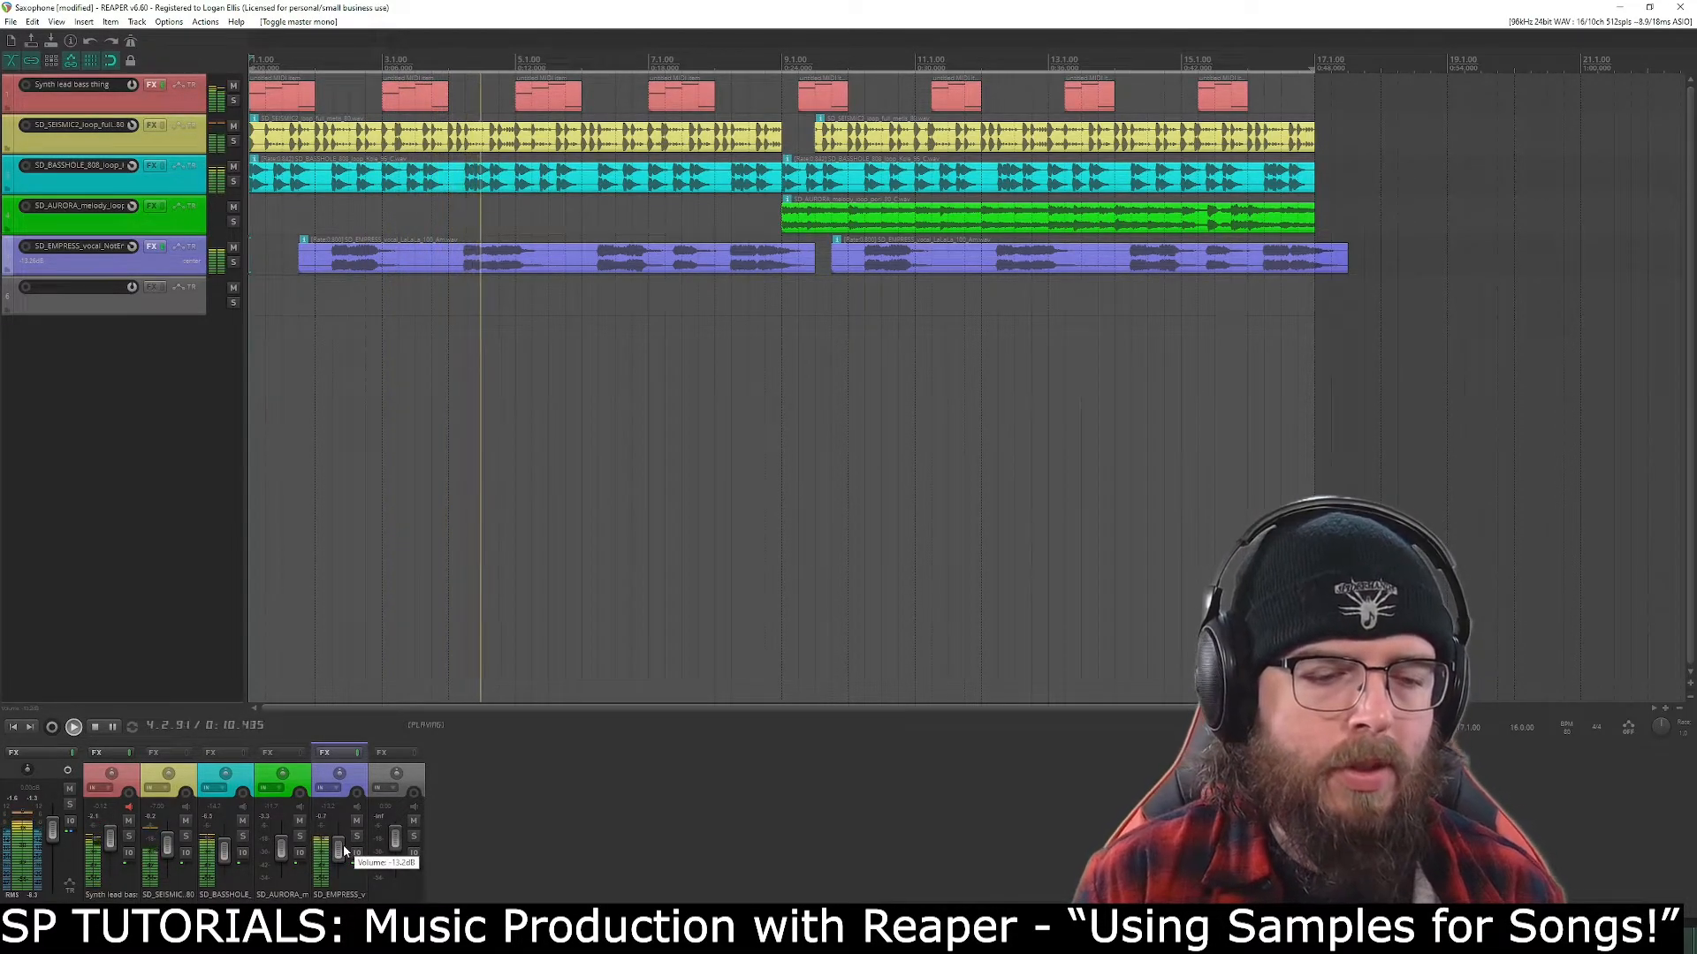
click(357, 852)
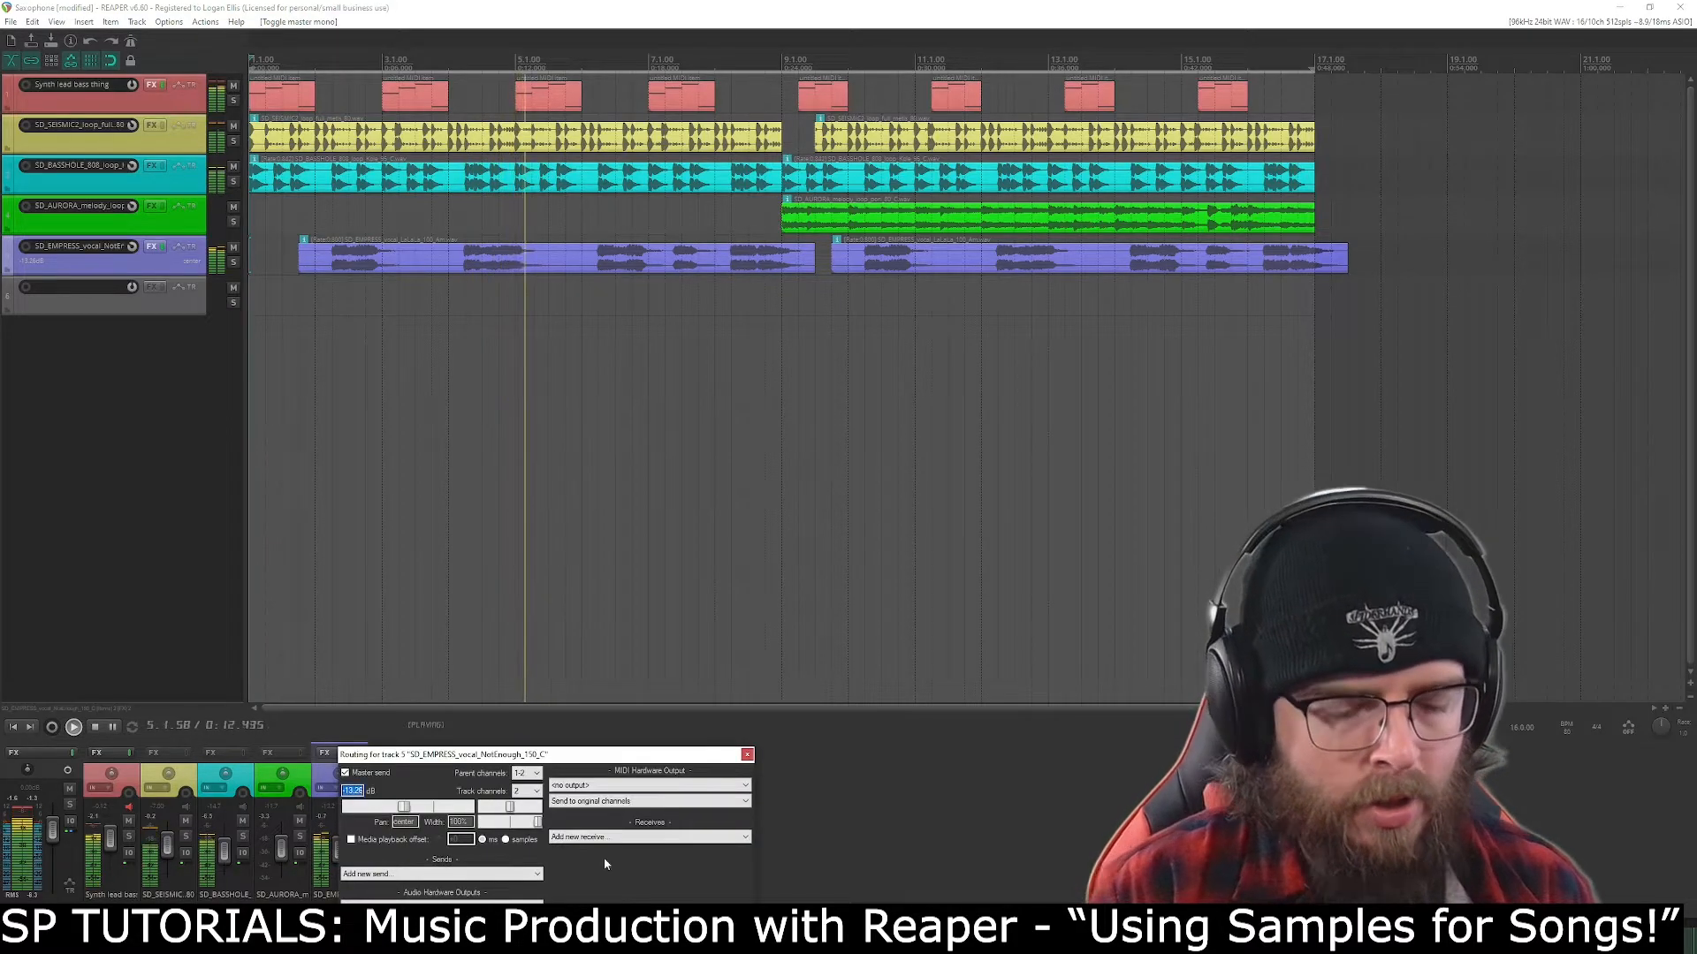
text(-13)
key(Return)
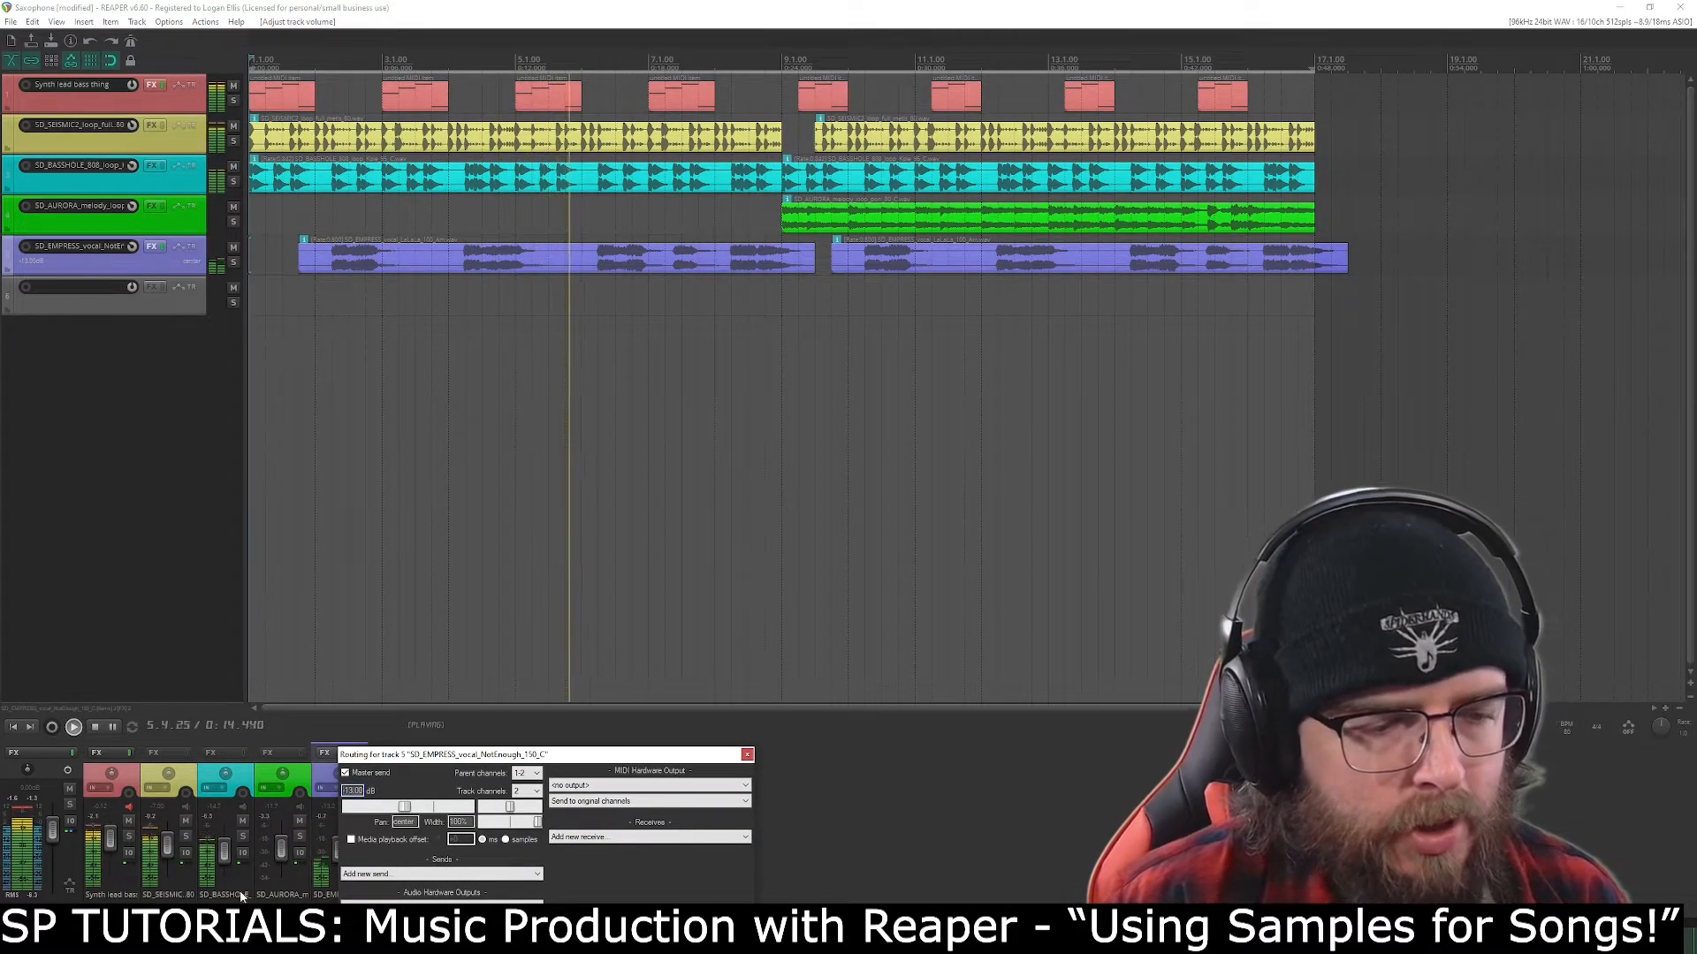
click(171, 843)
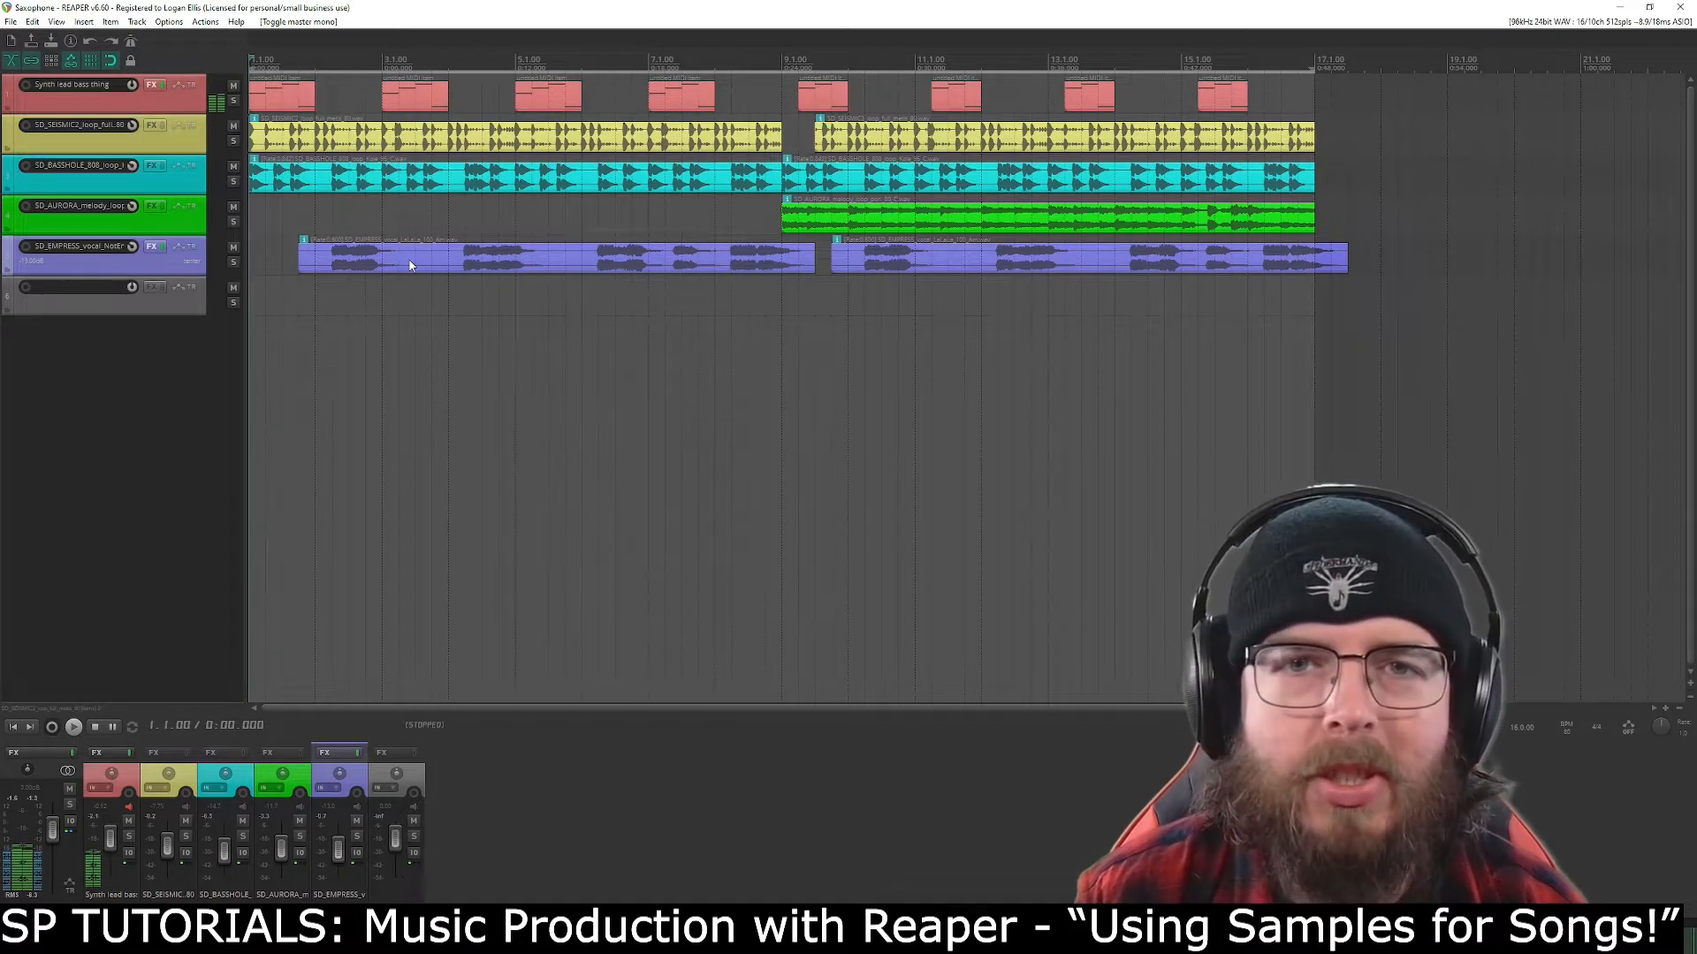
Select the vocal, 808 and melody sample items one after another to review the parts of the arrangement.
click(421, 258)
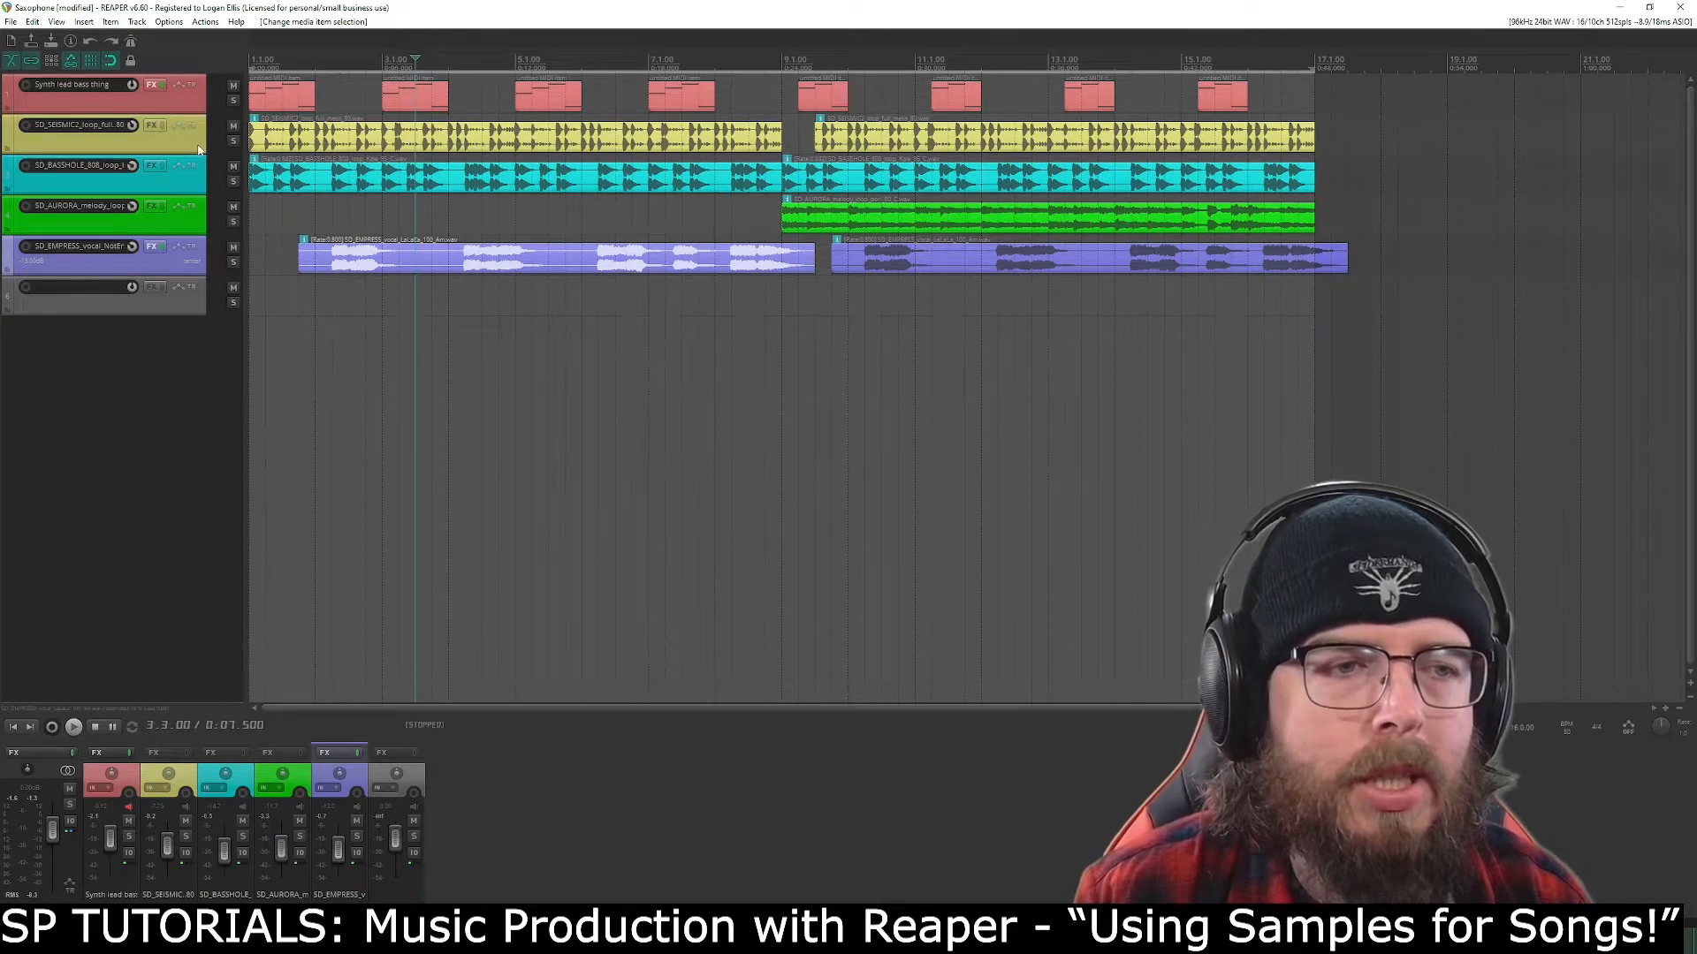
click(343, 122)
click(334, 183)
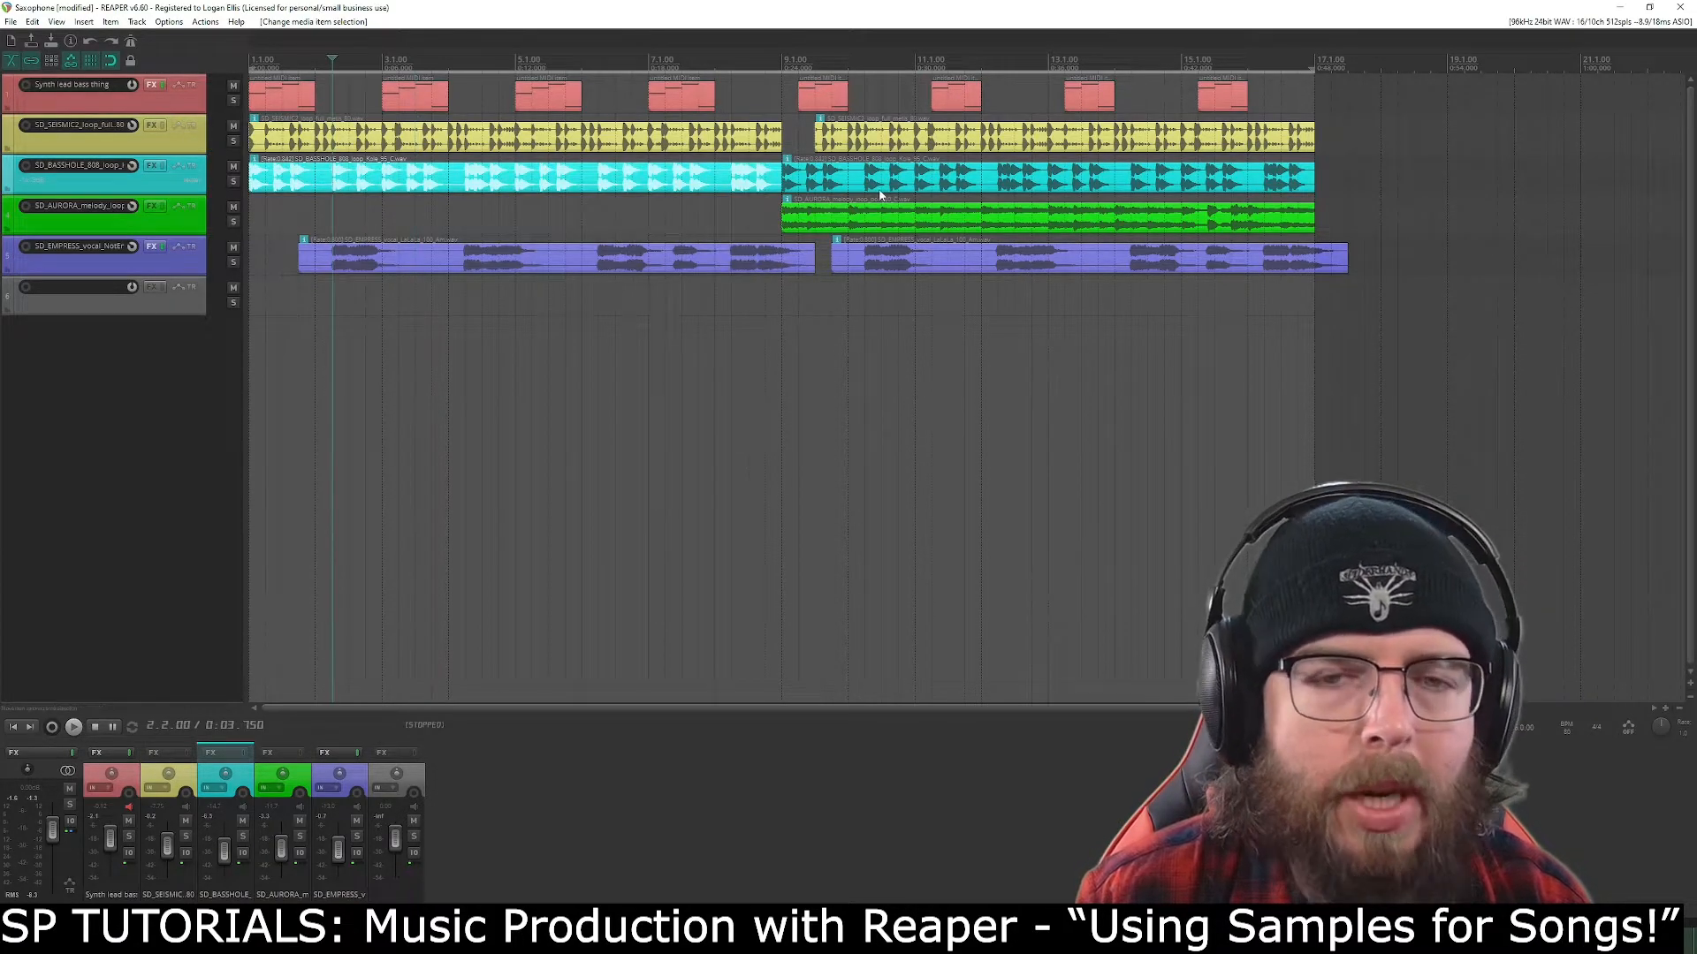
click(846, 212)
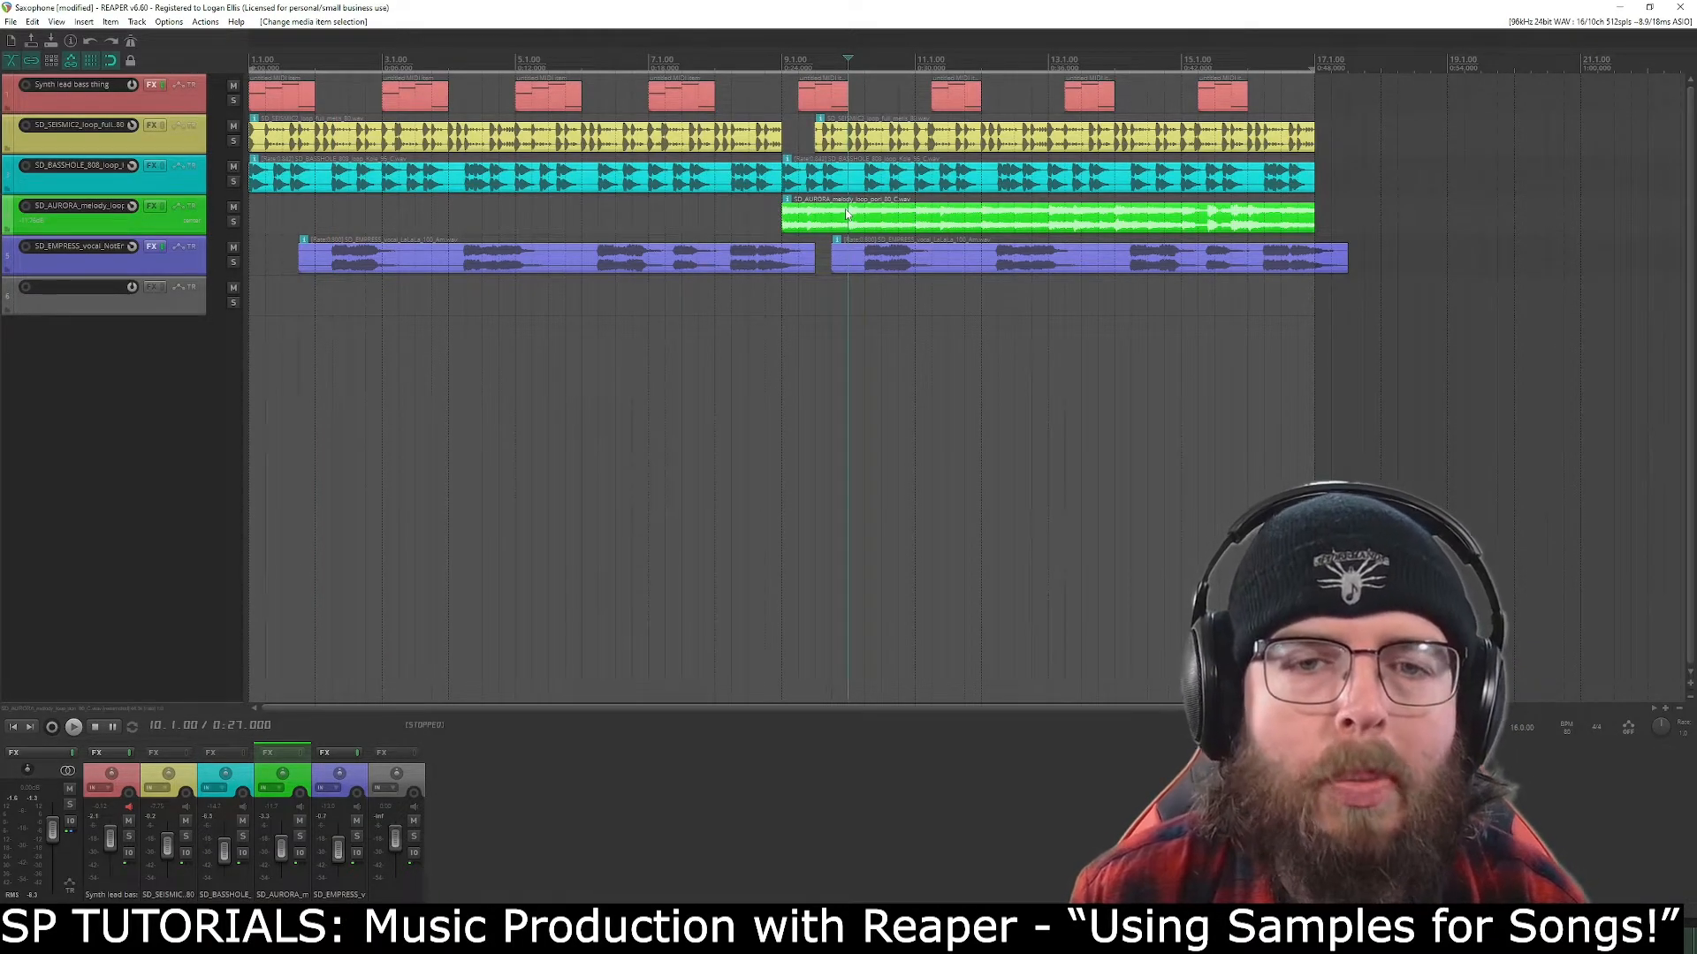
click(698, 266)
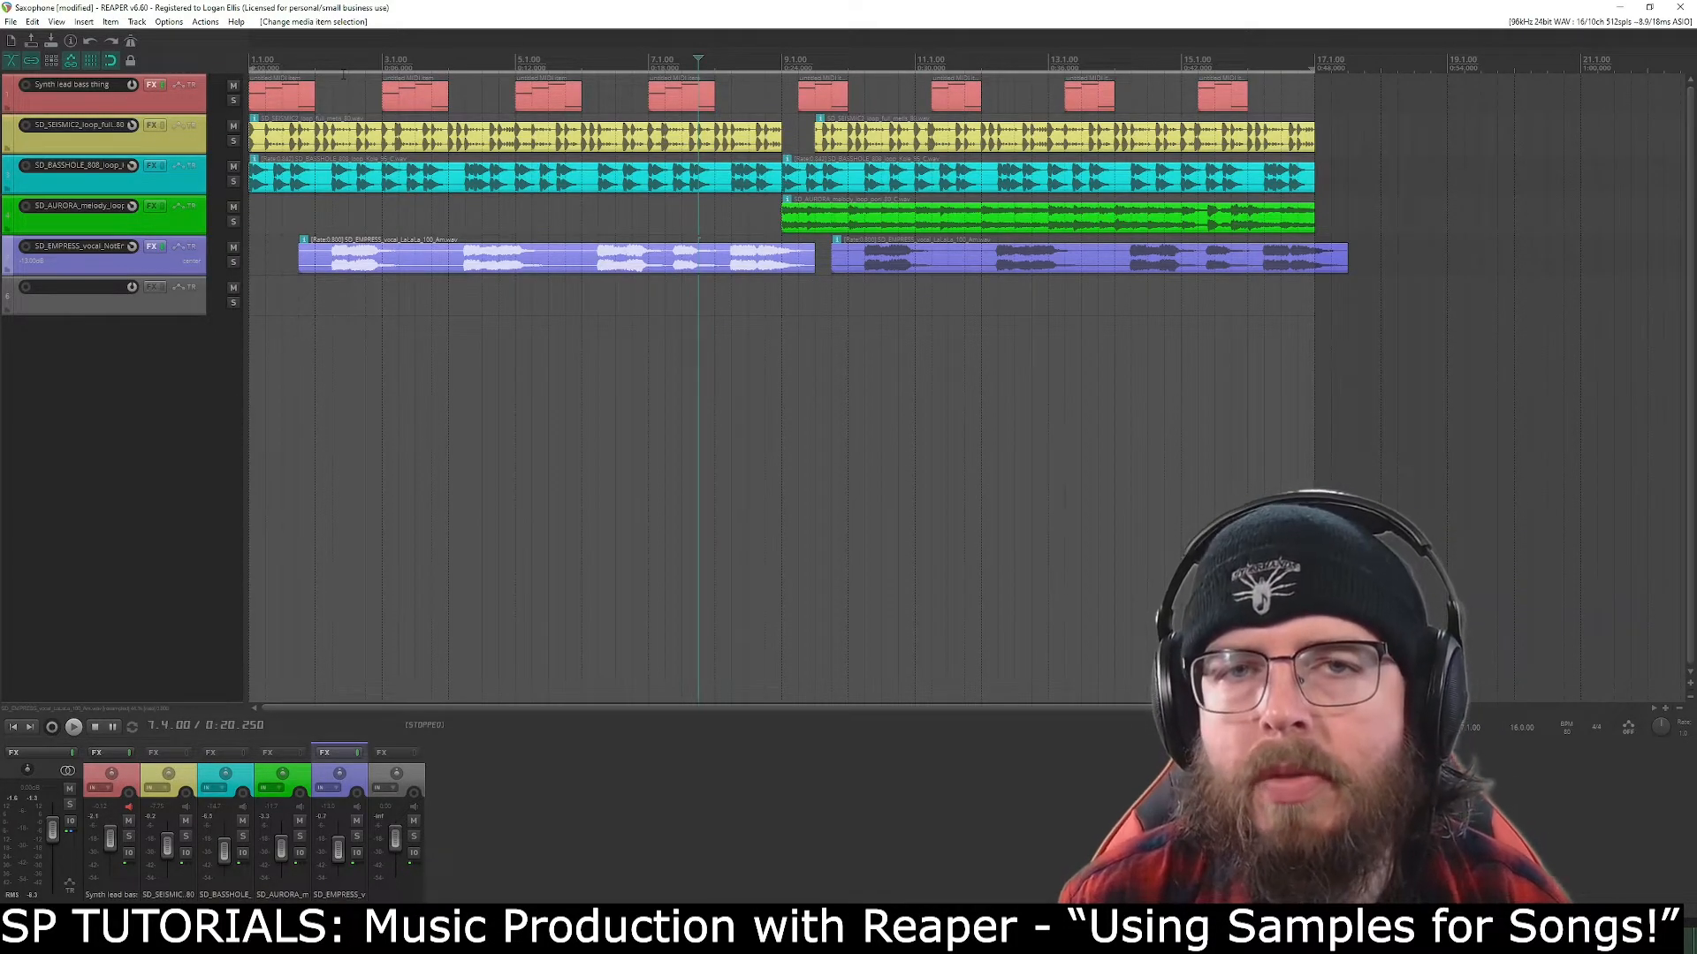
click(251, 60)
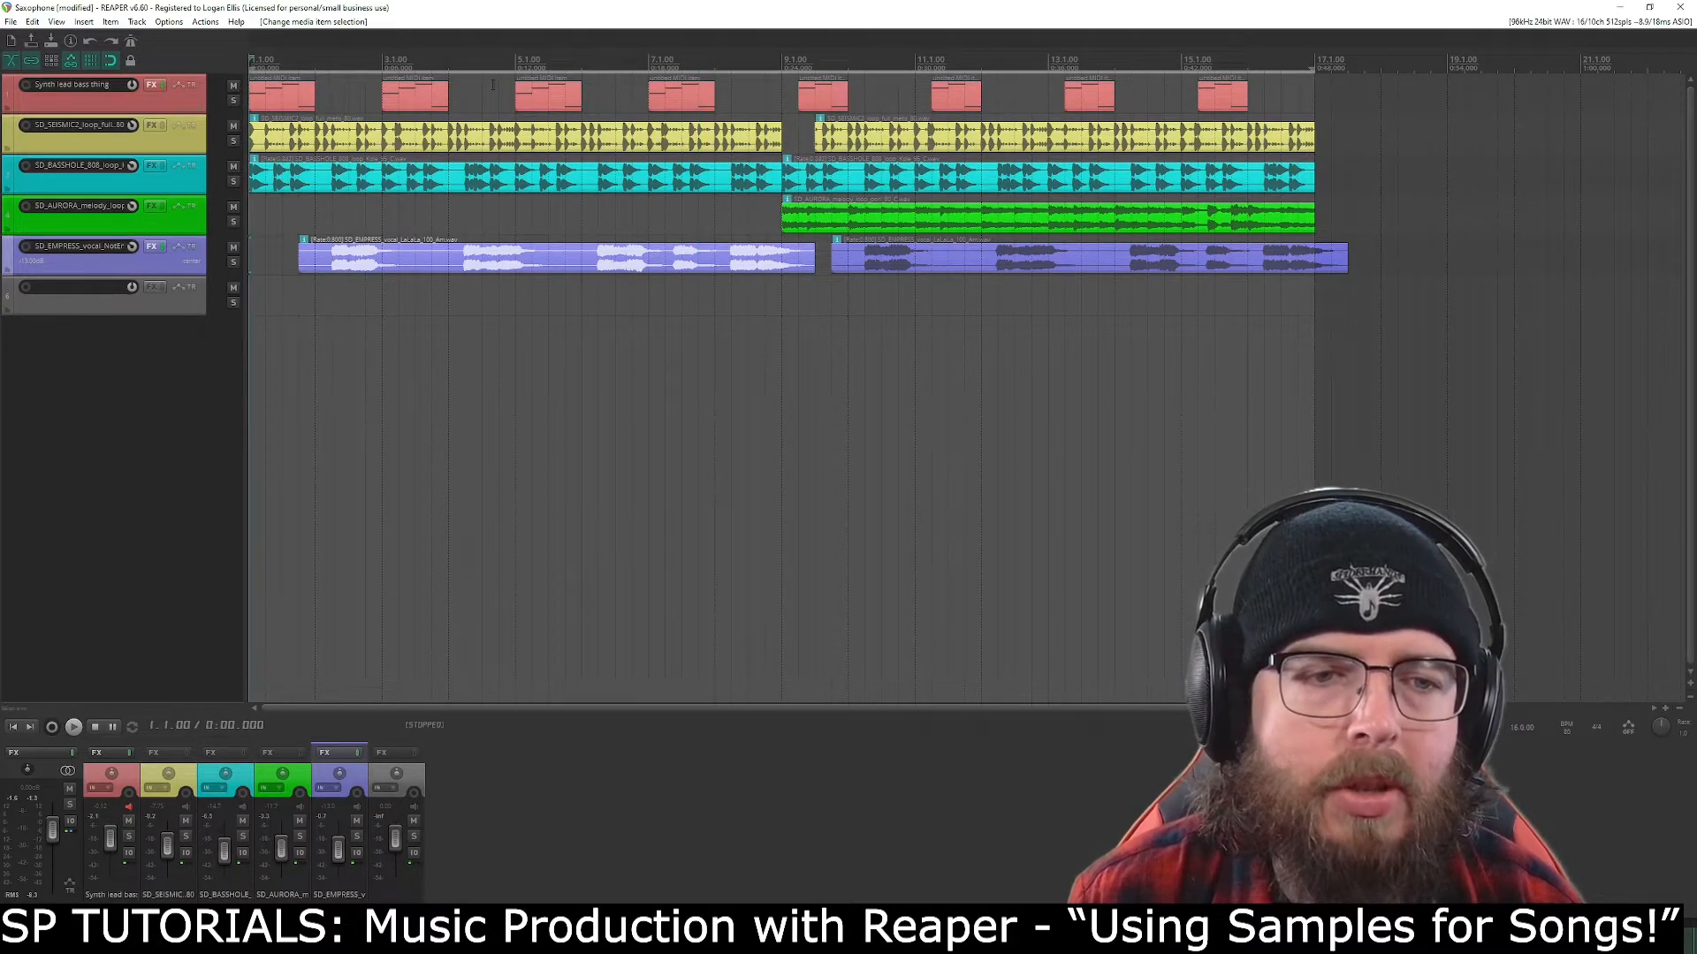
click(413, 62)
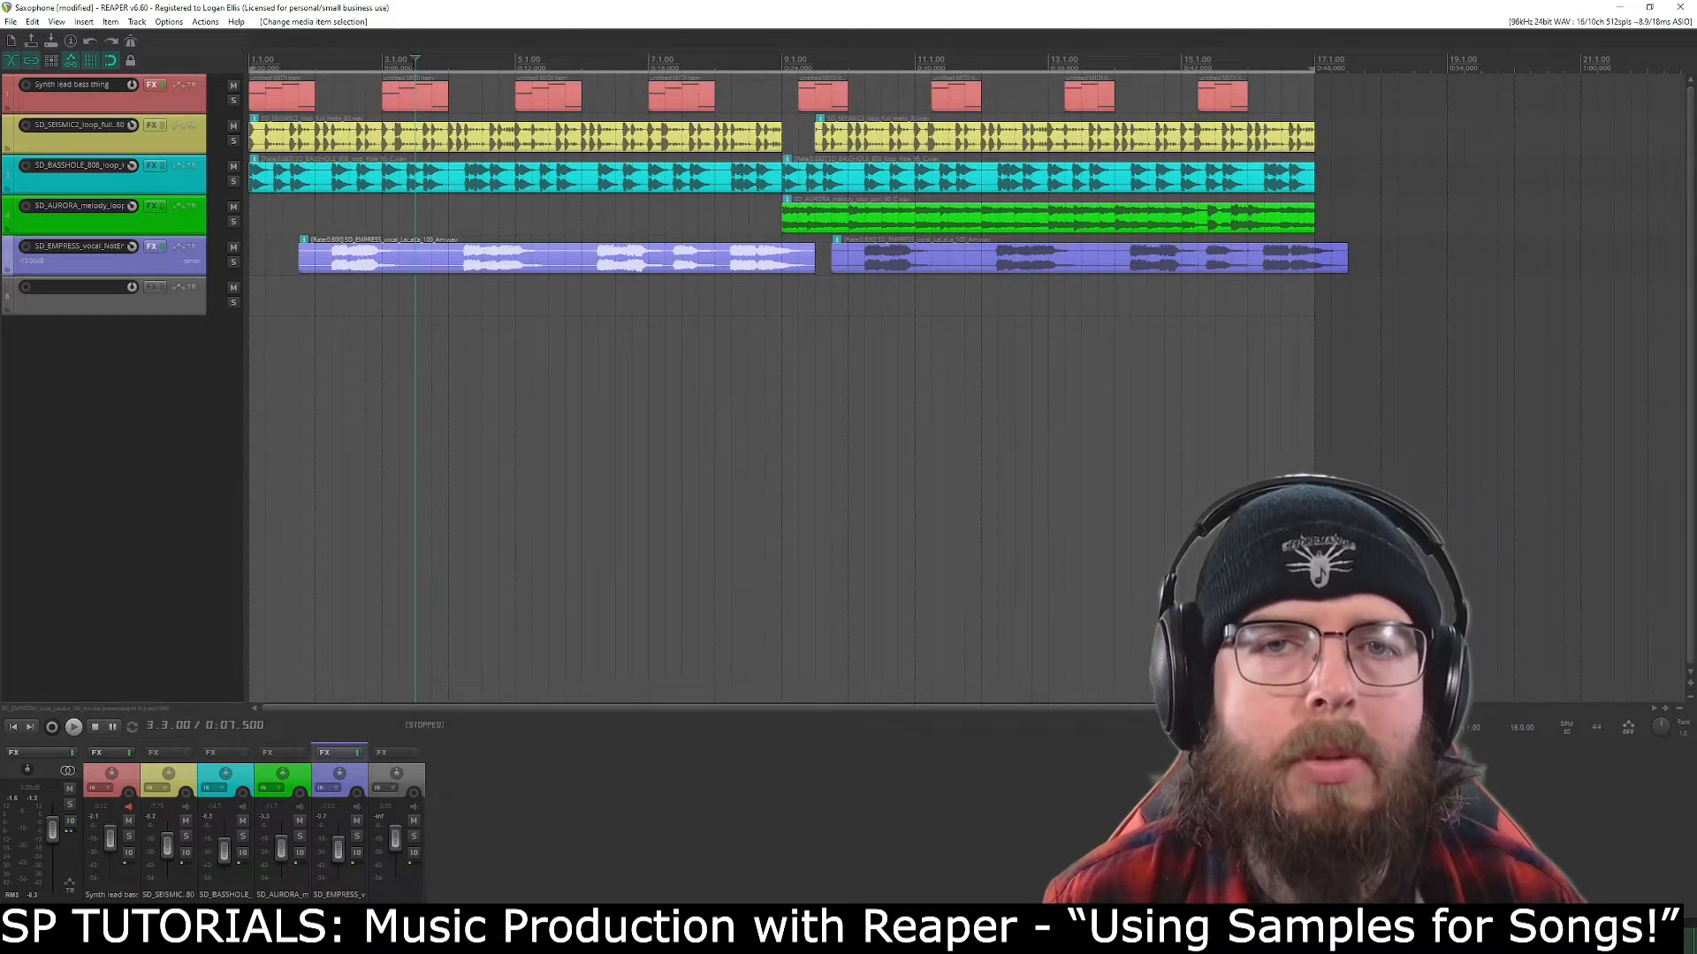
click(316, 63)
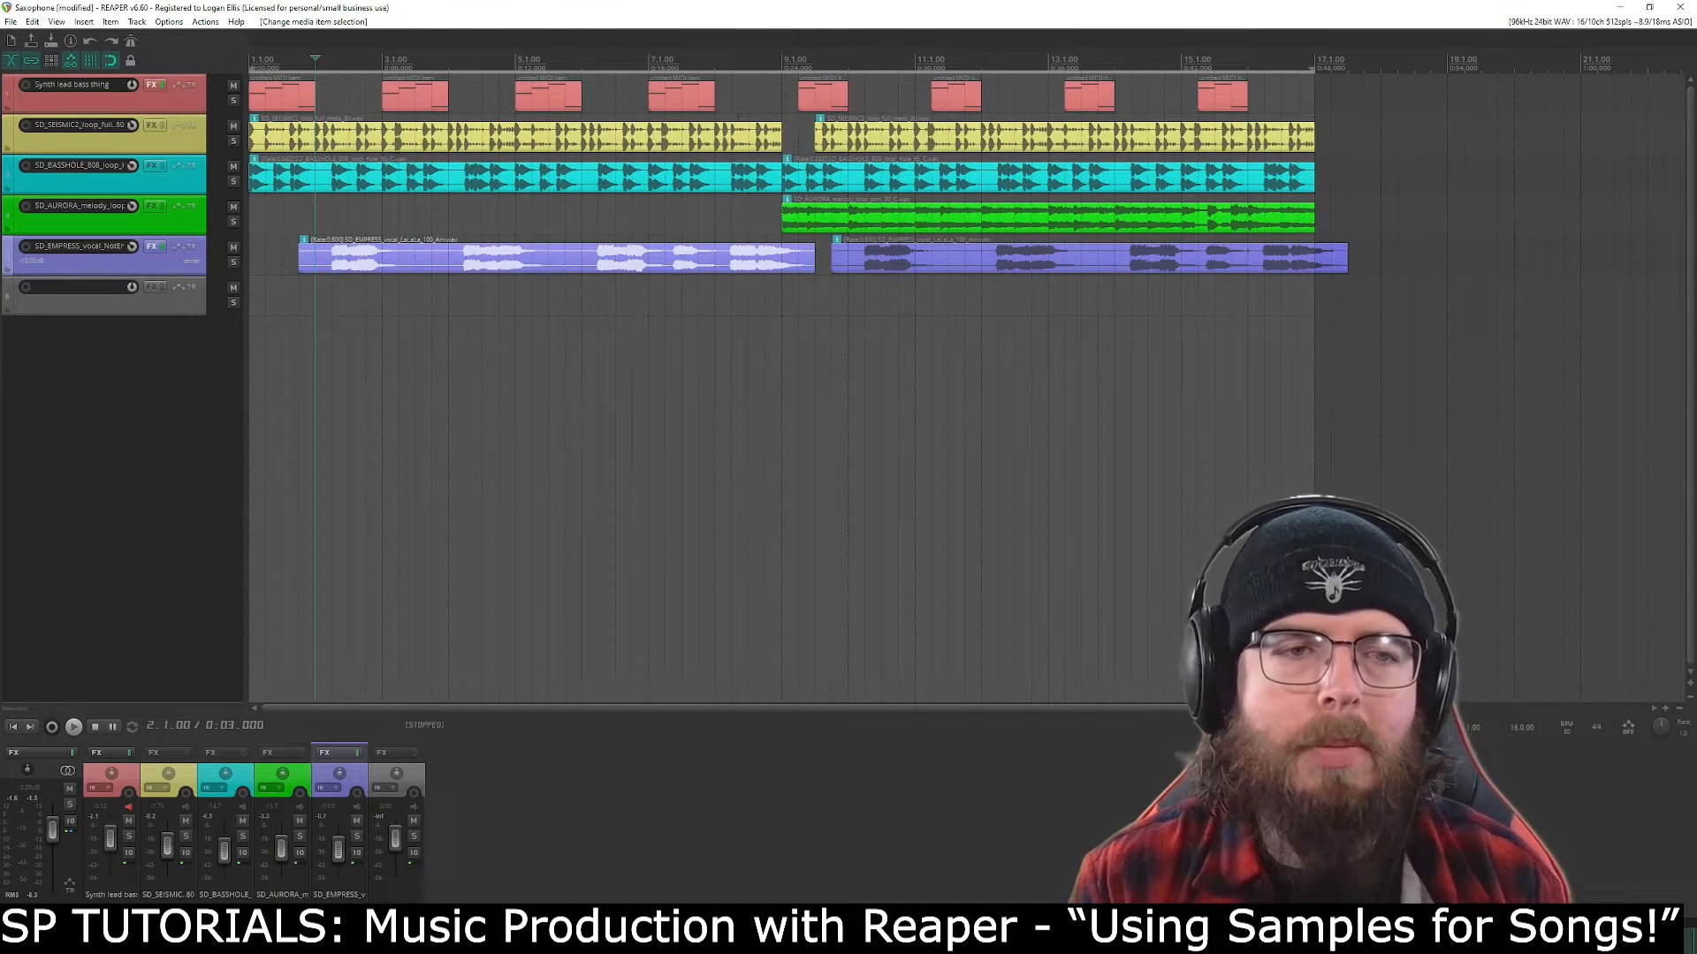
key(Home)
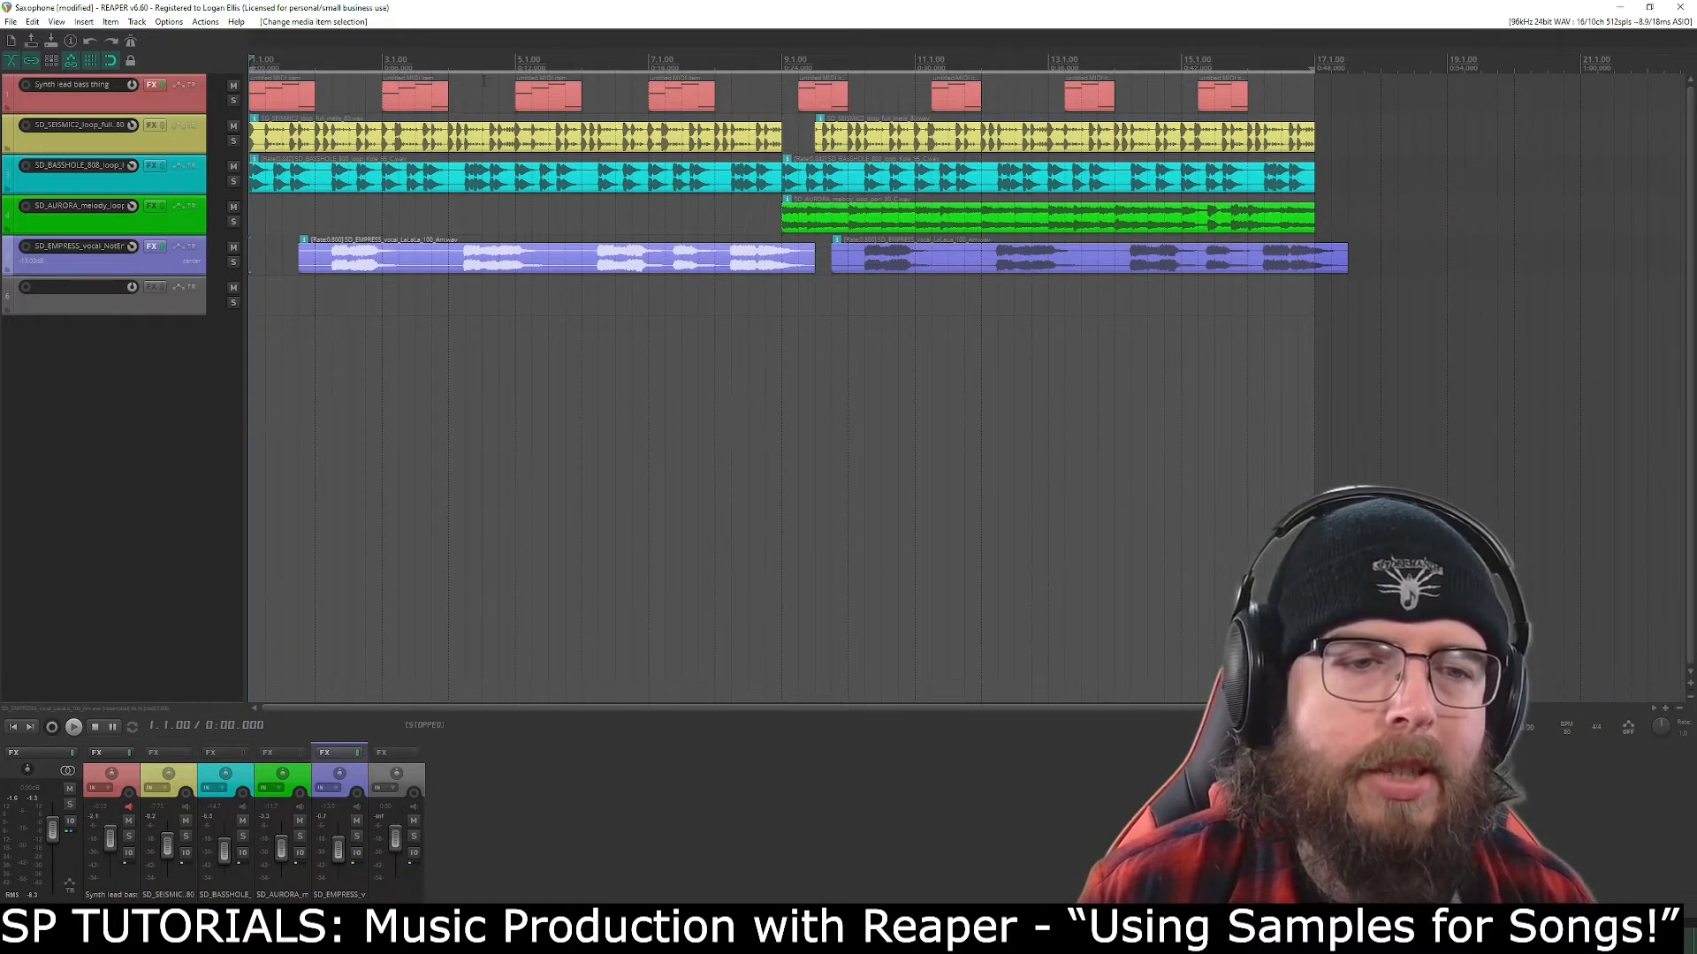
click(272, 257)
click(497, 251)
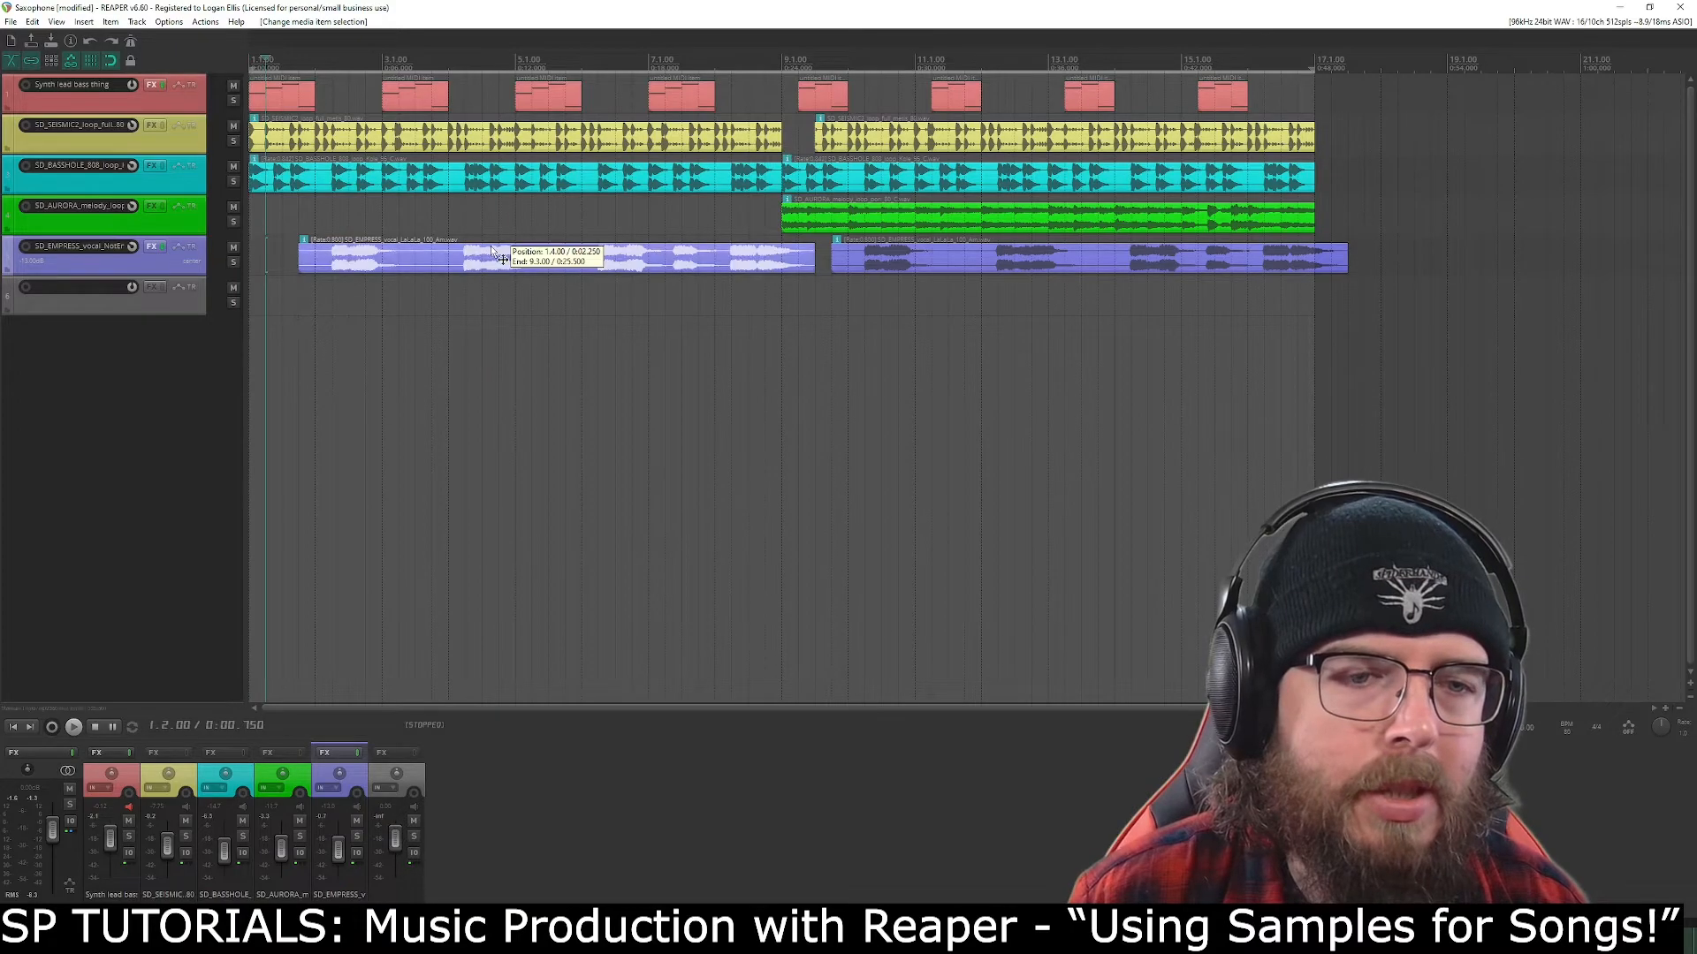
Examine the EMPRESS vocal track's Abbey Road Plates and Sandman effects, and close the effects window.
click(963, 264)
click(341, 757)
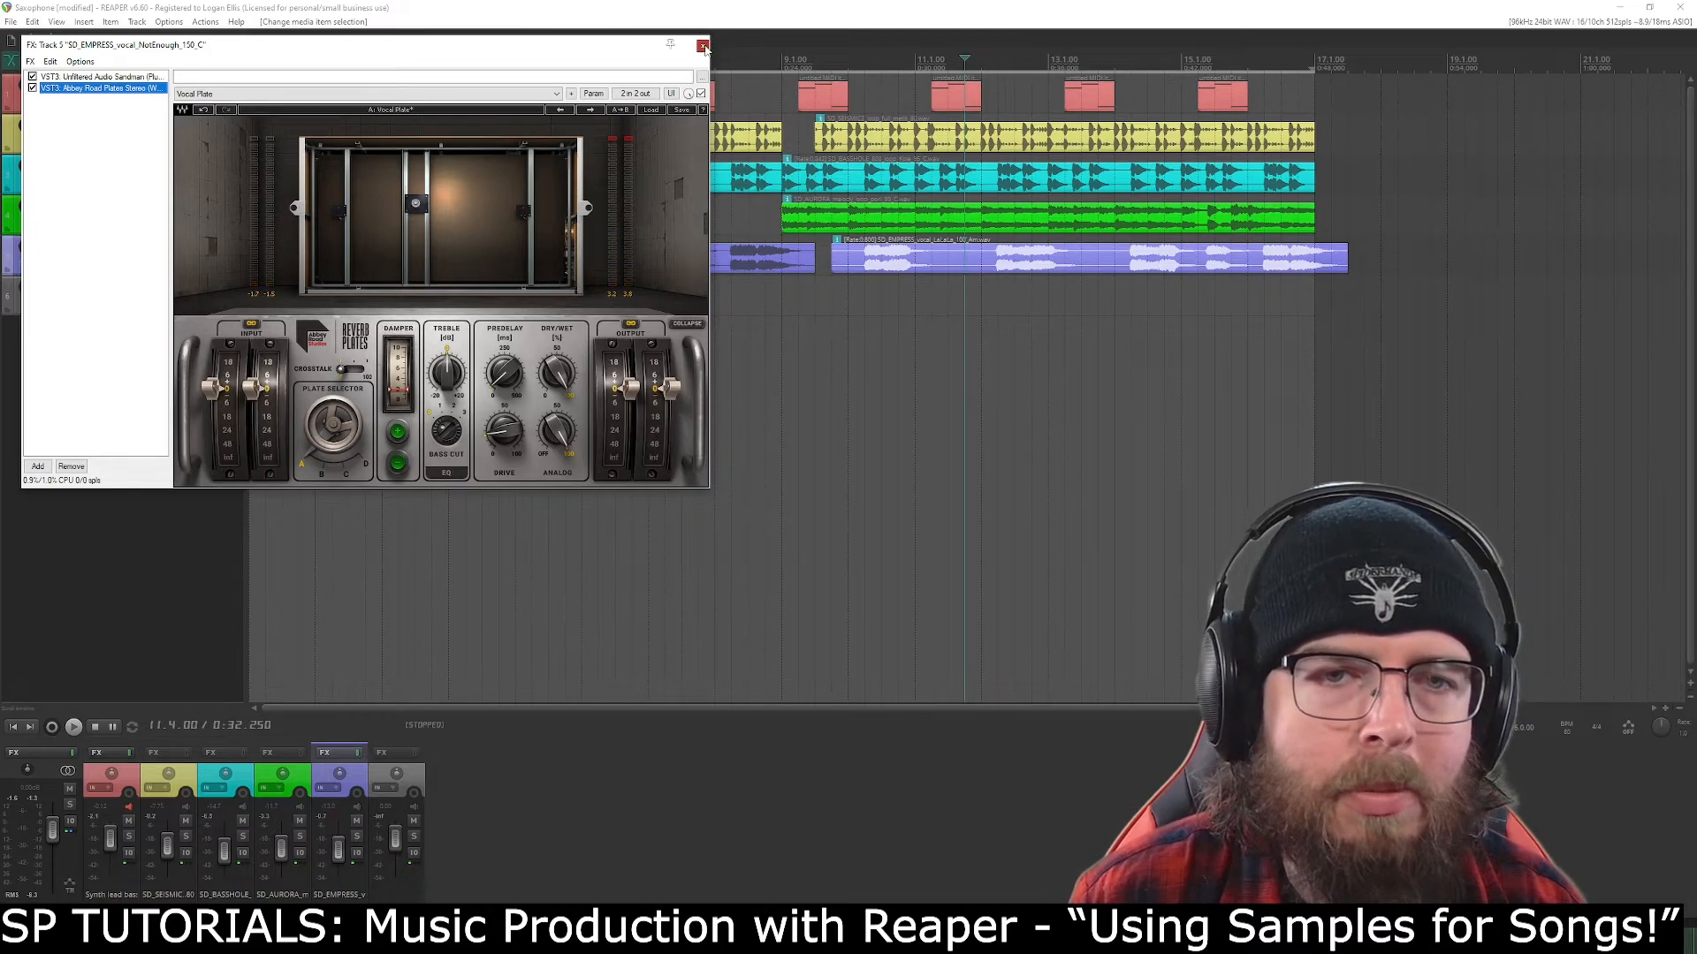
click(703, 45)
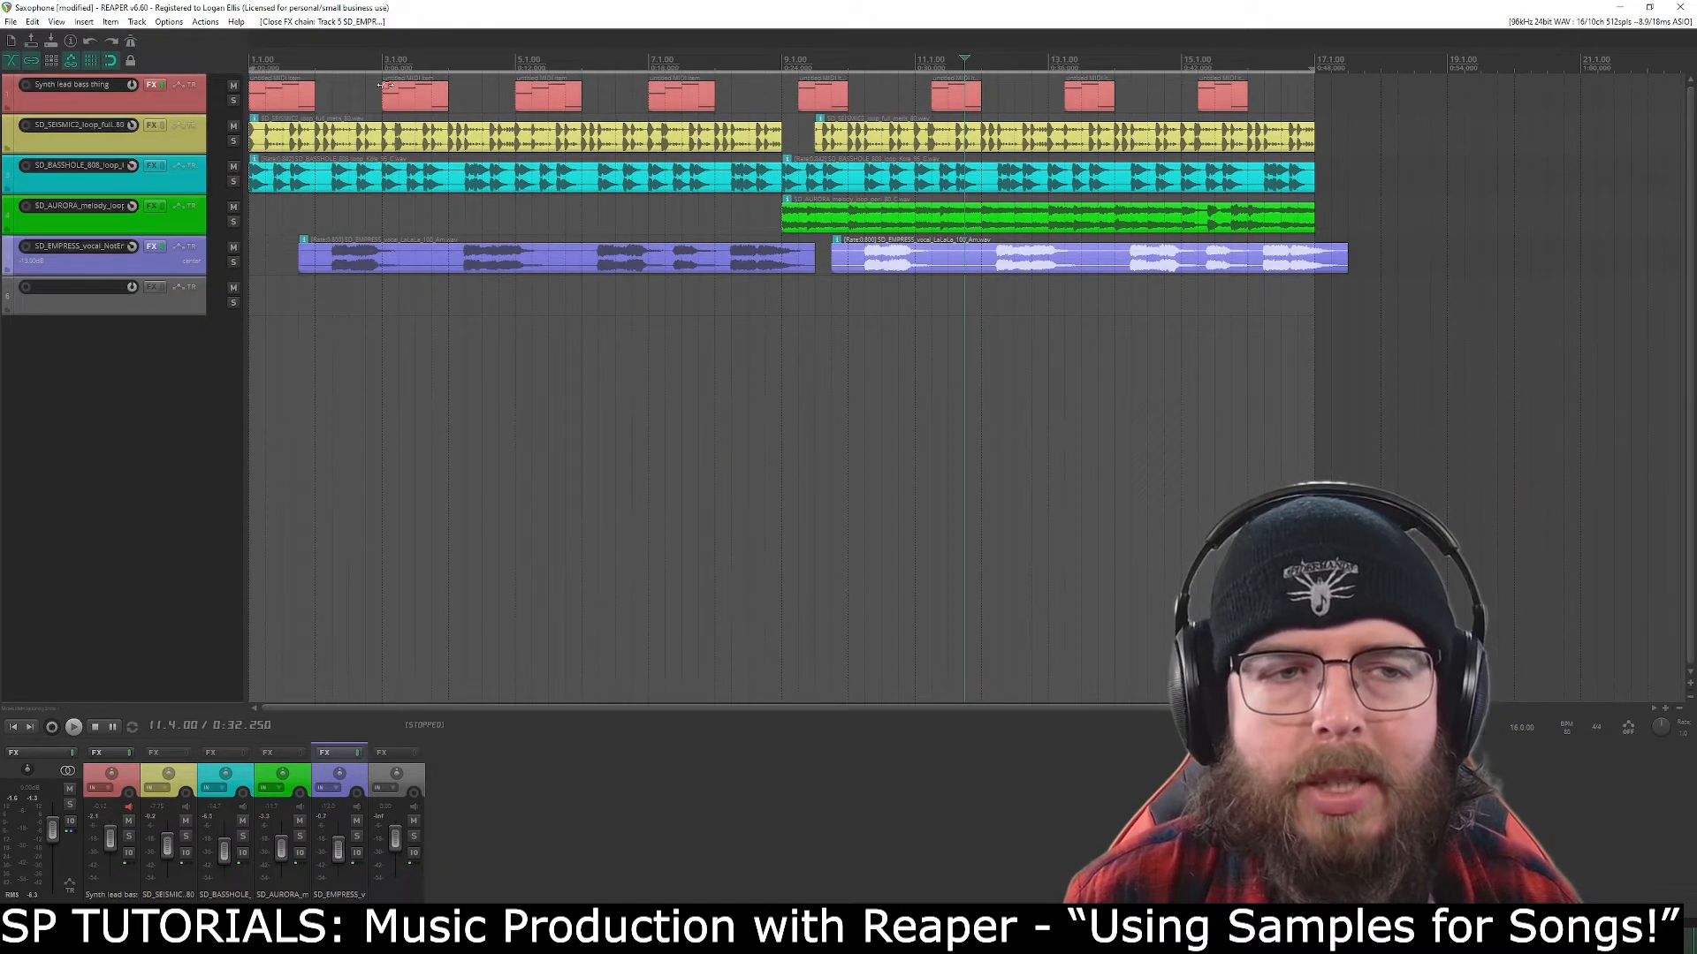
click(324, 752)
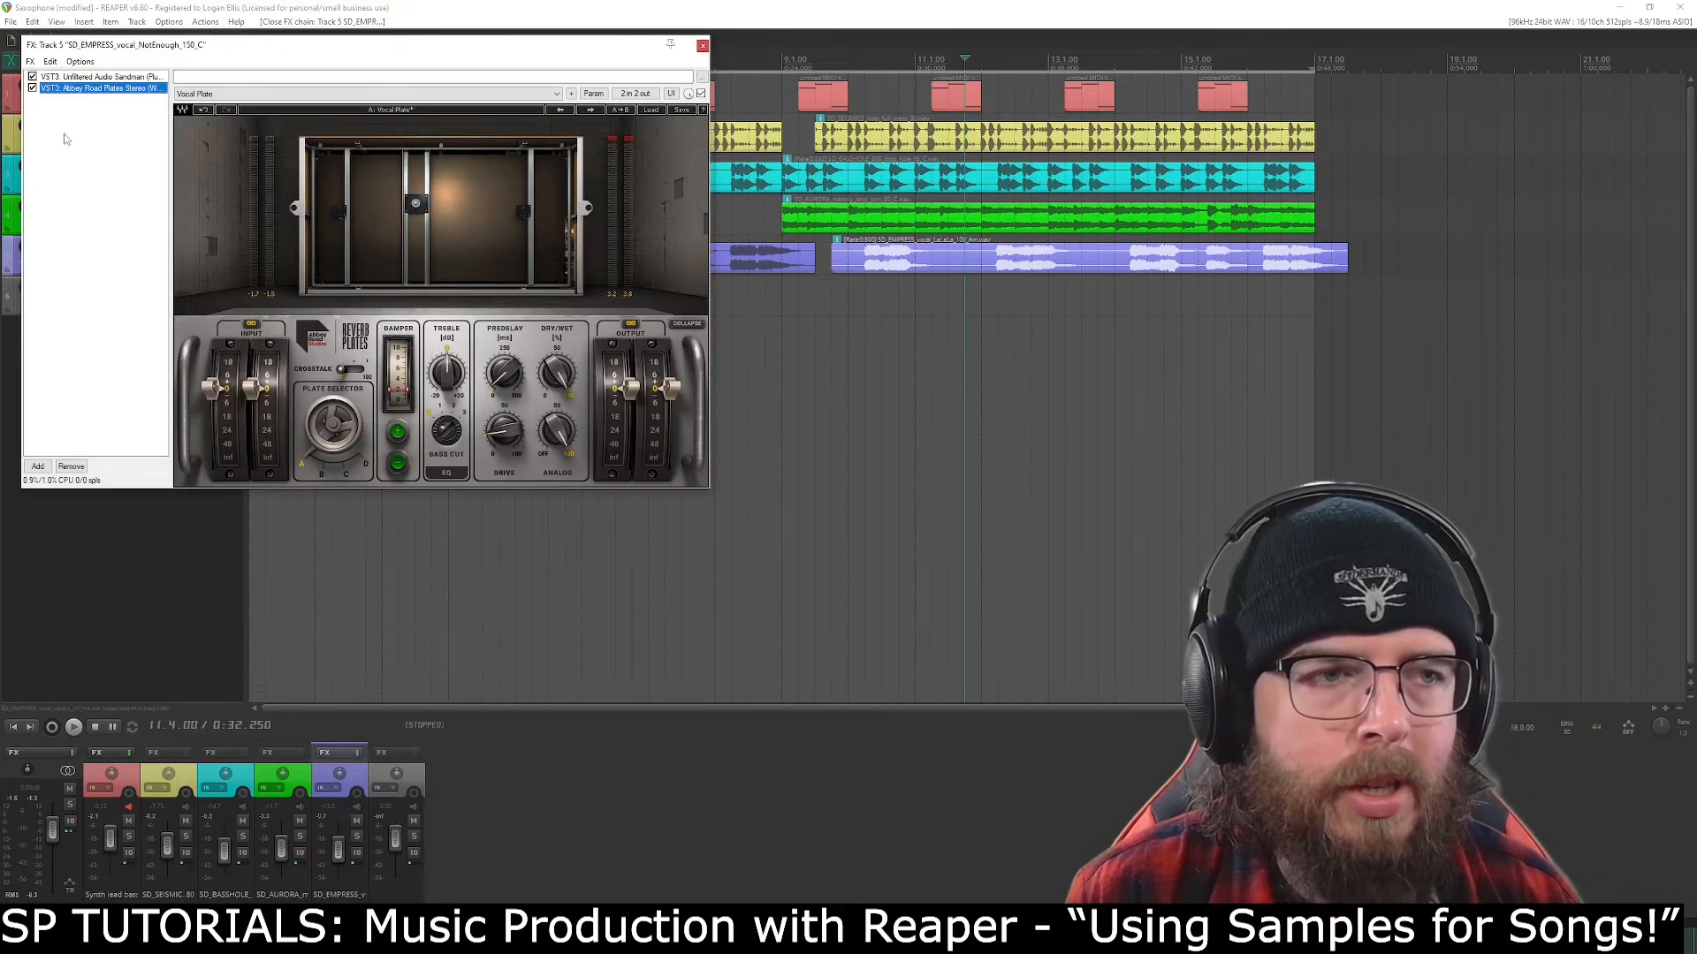
click(104, 78)
click(553, 46)
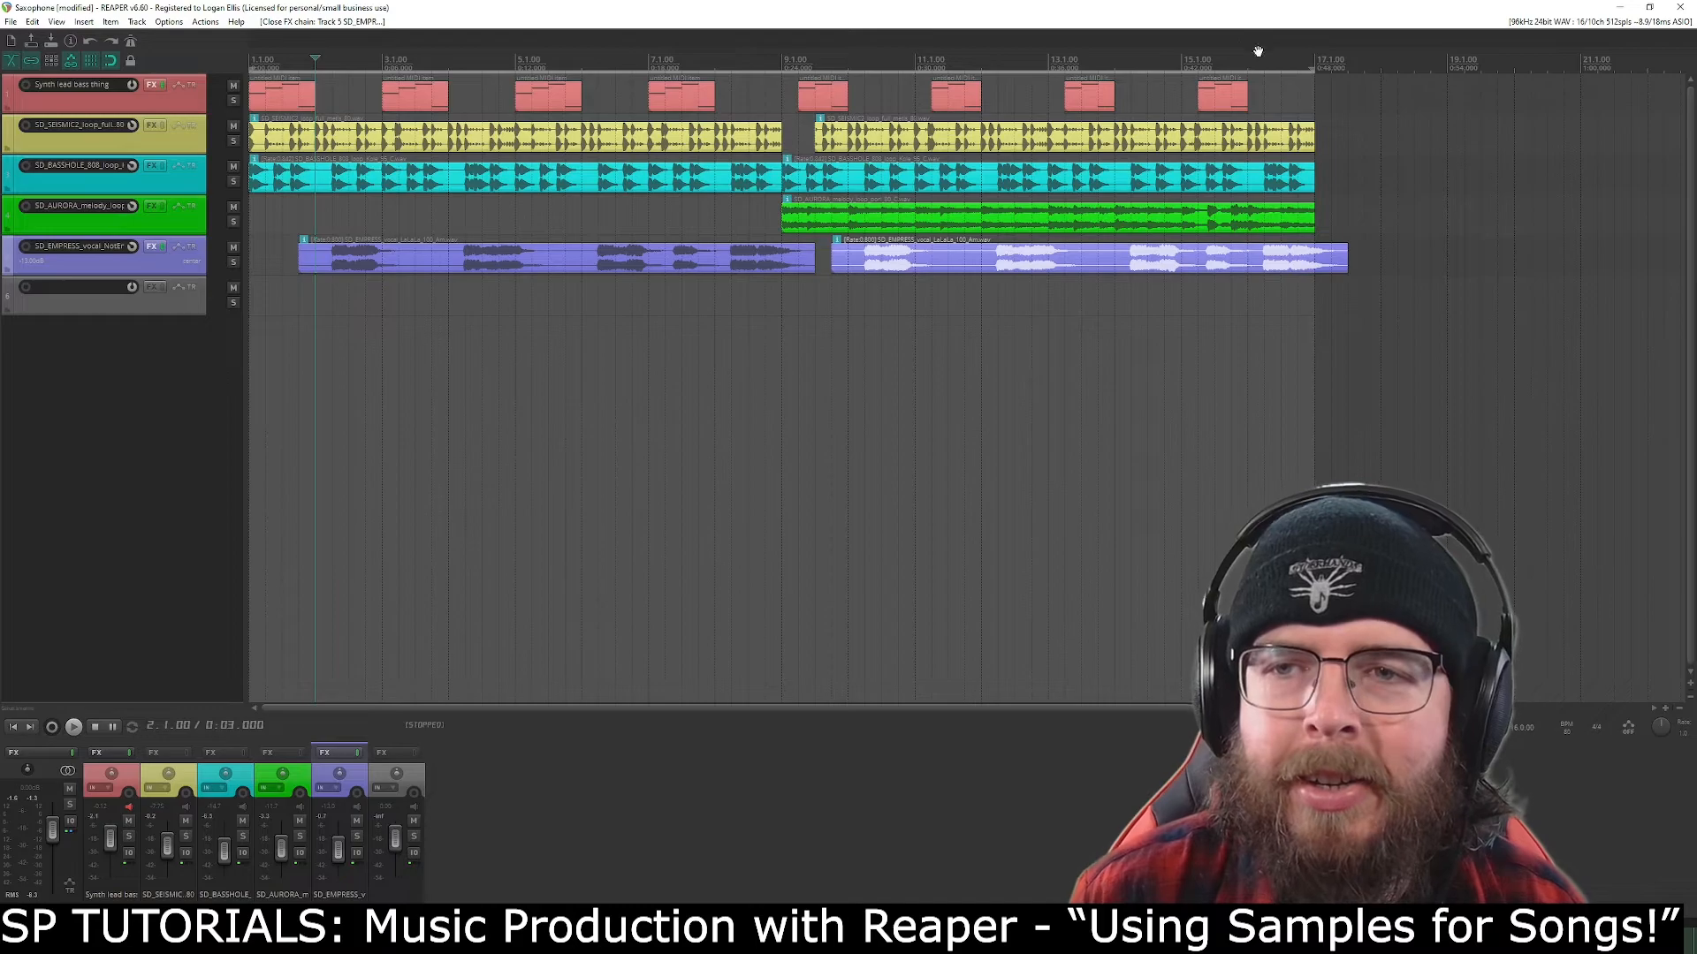
Extend the end of the time selection by one bar, past the vocal tail, and switch the master output to mono.
drag(1315, 69, 1380, 68)
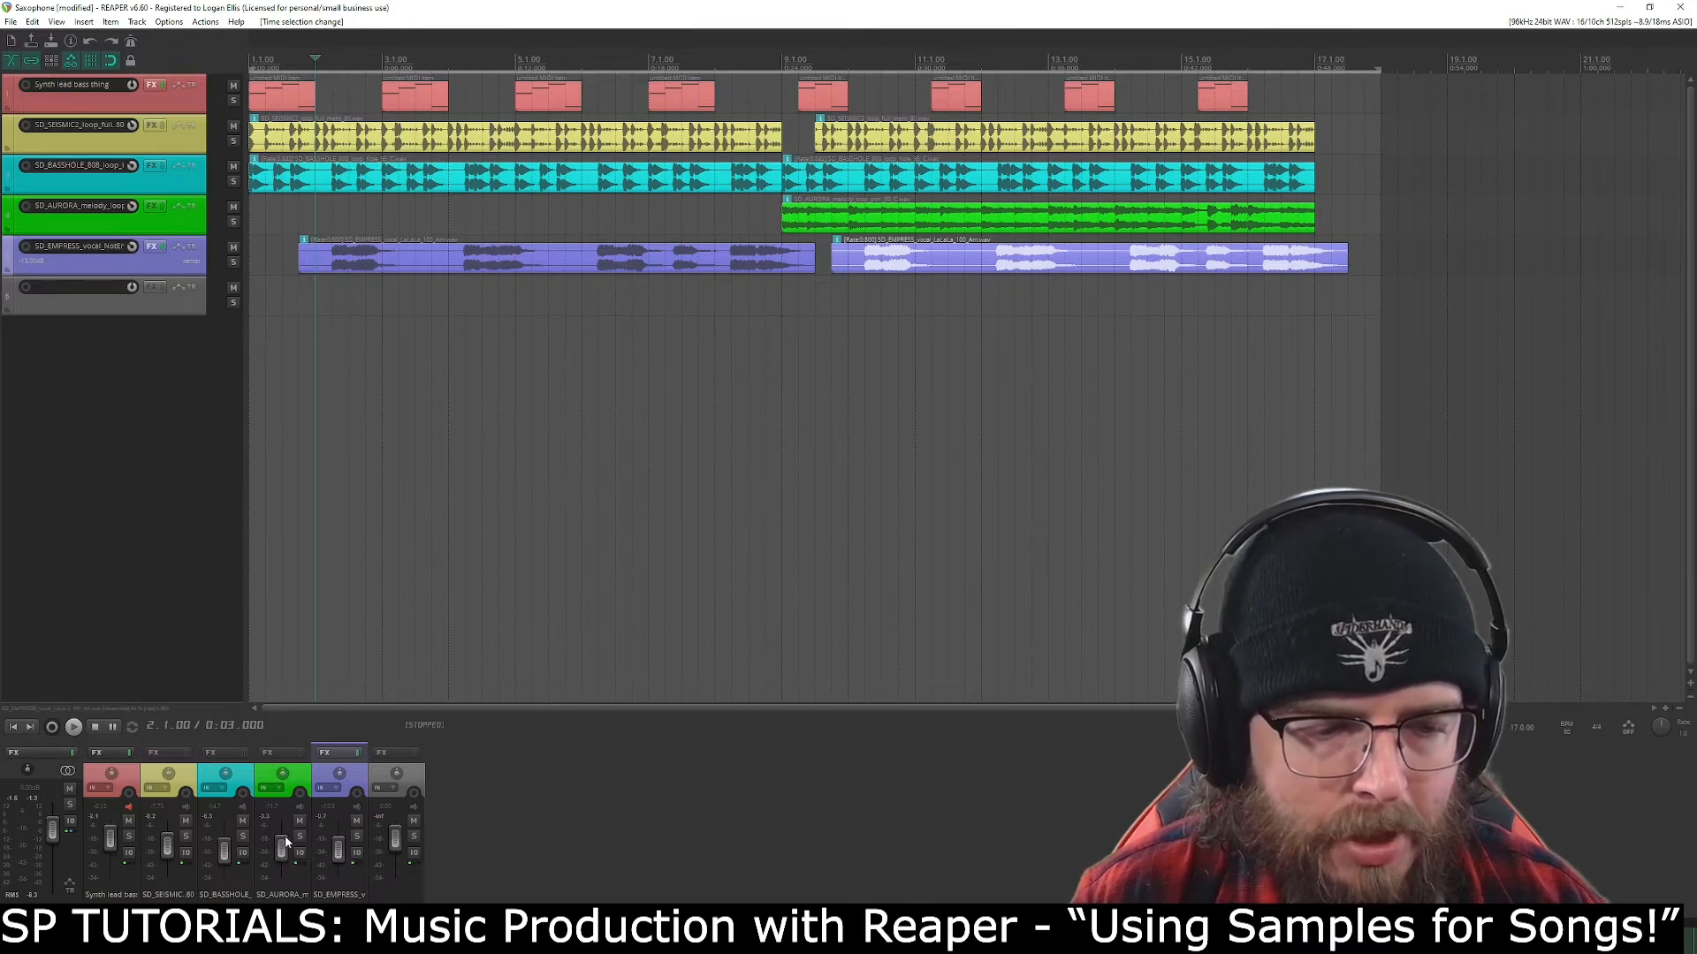
mouse_move(282, 847)
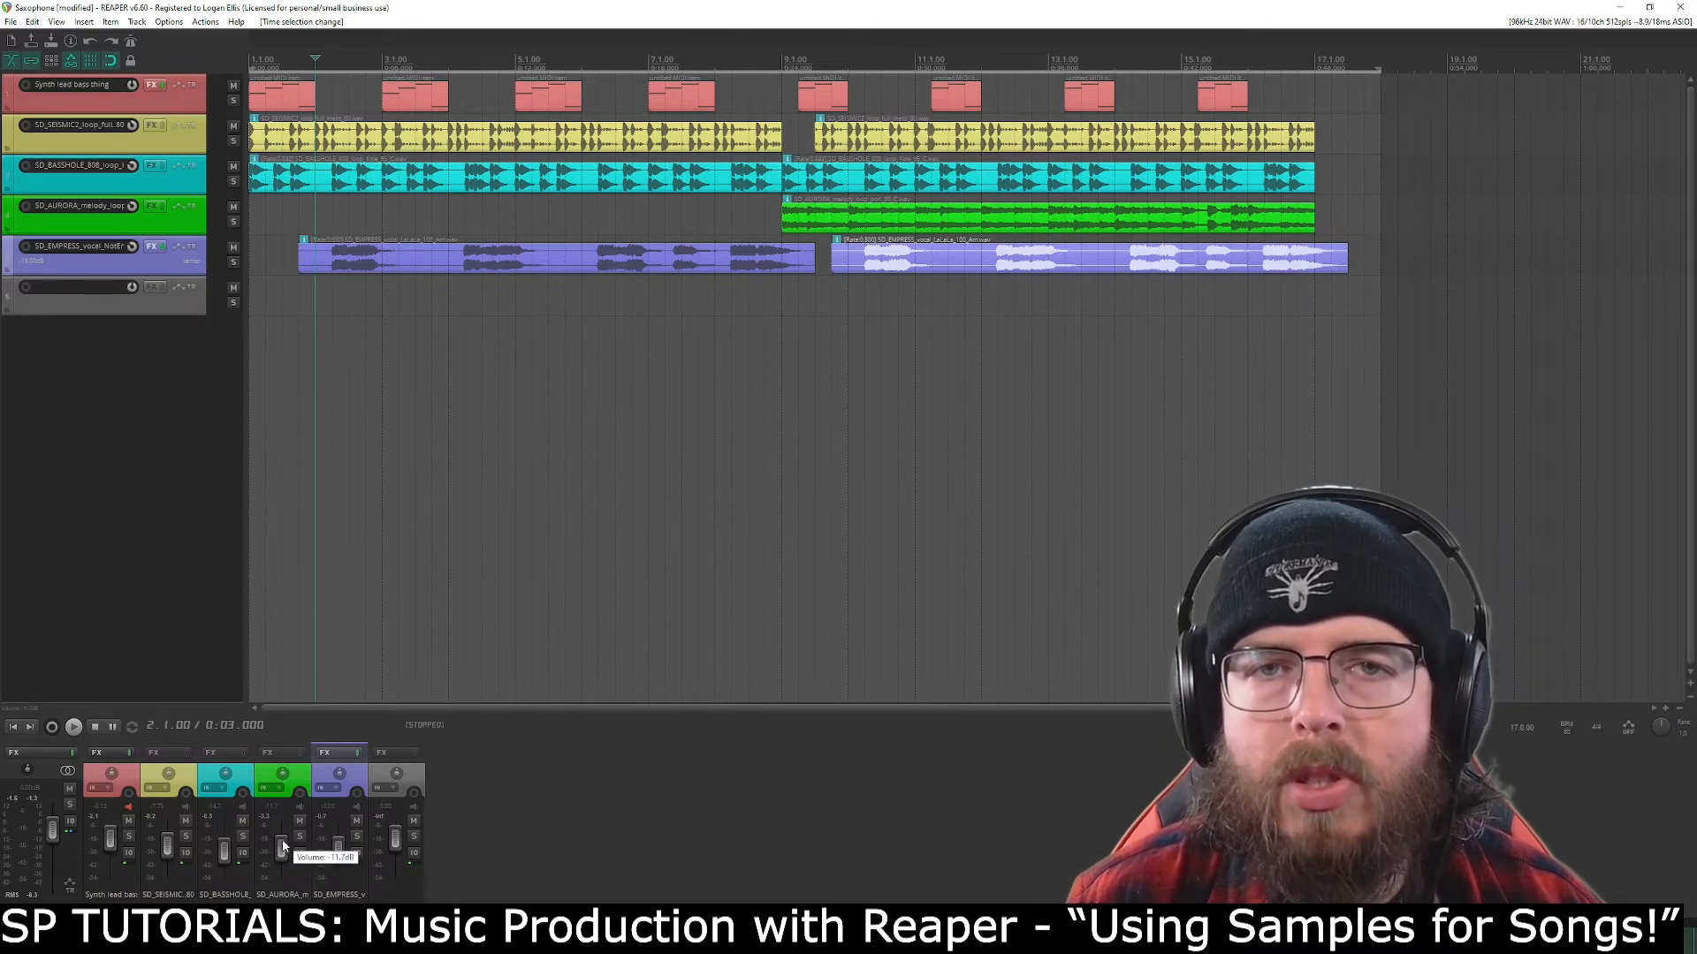
click(68, 771)
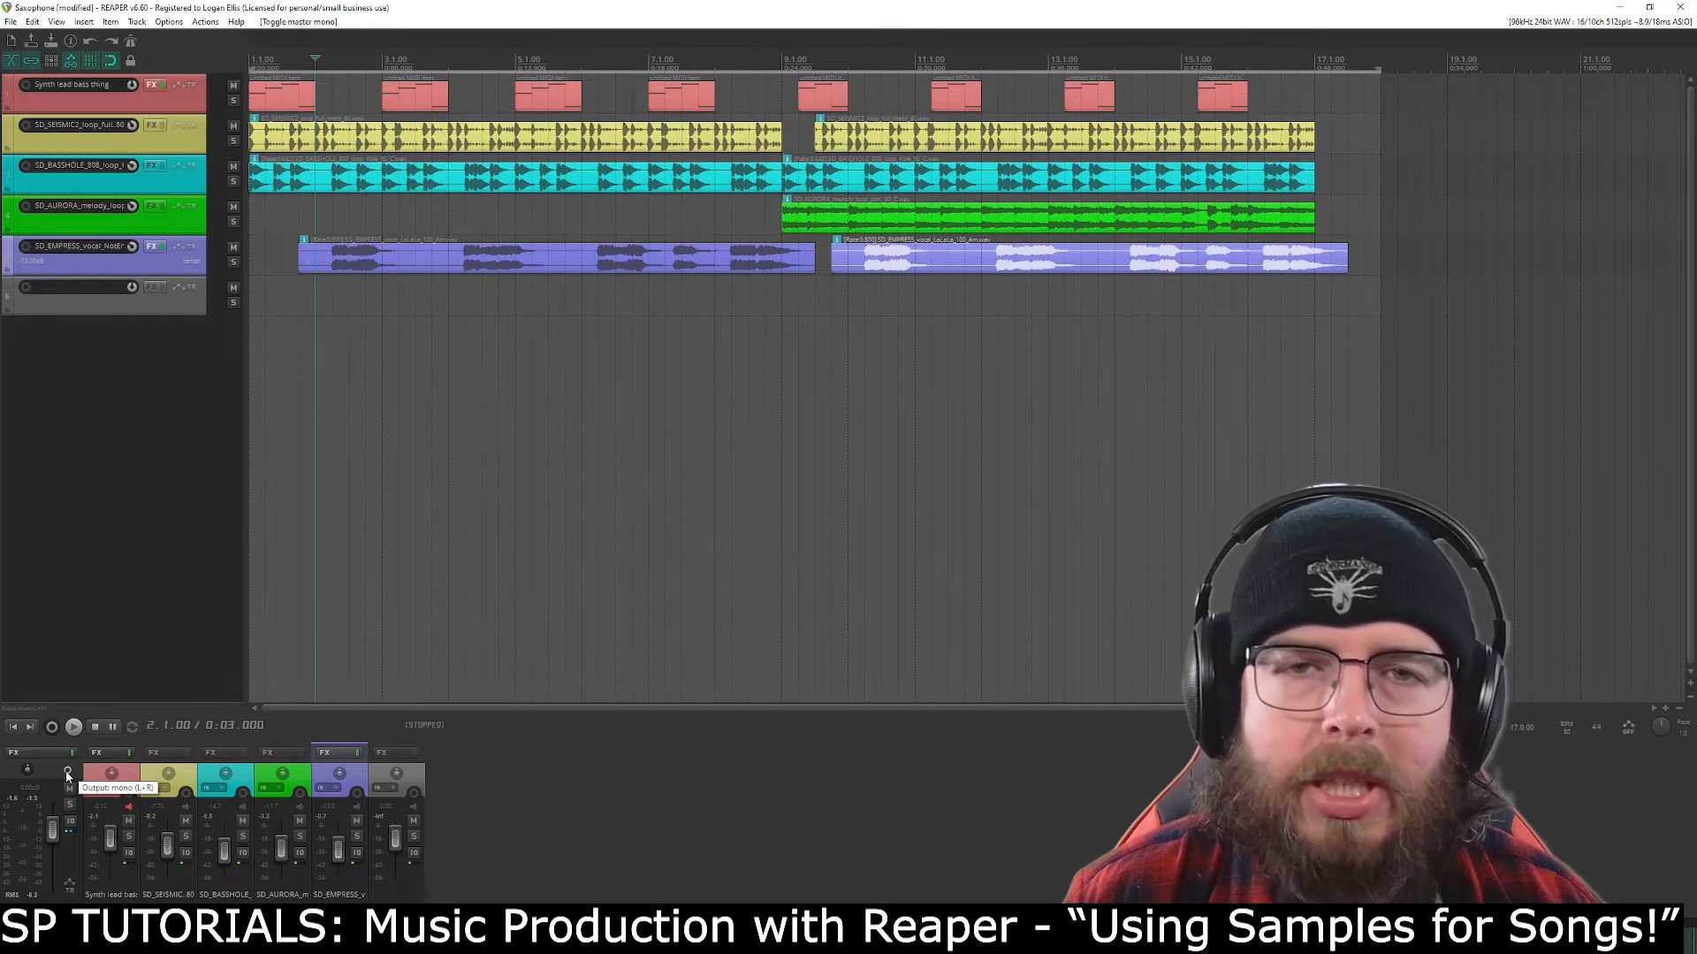